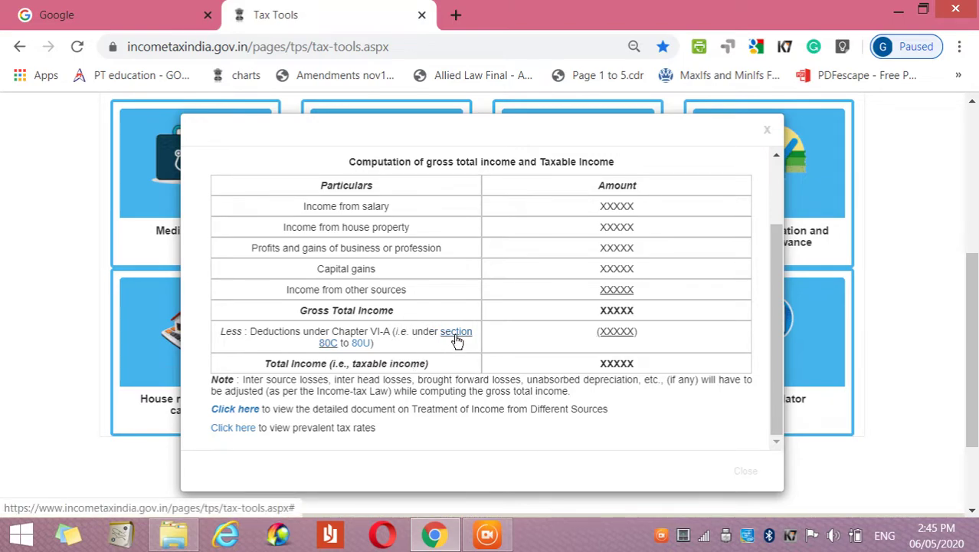
Open section 80C from the Chapter VI-A deductions row, read through its provisions, and close the section text.
{"action": "left_click", "coordinate": [457, 335]}
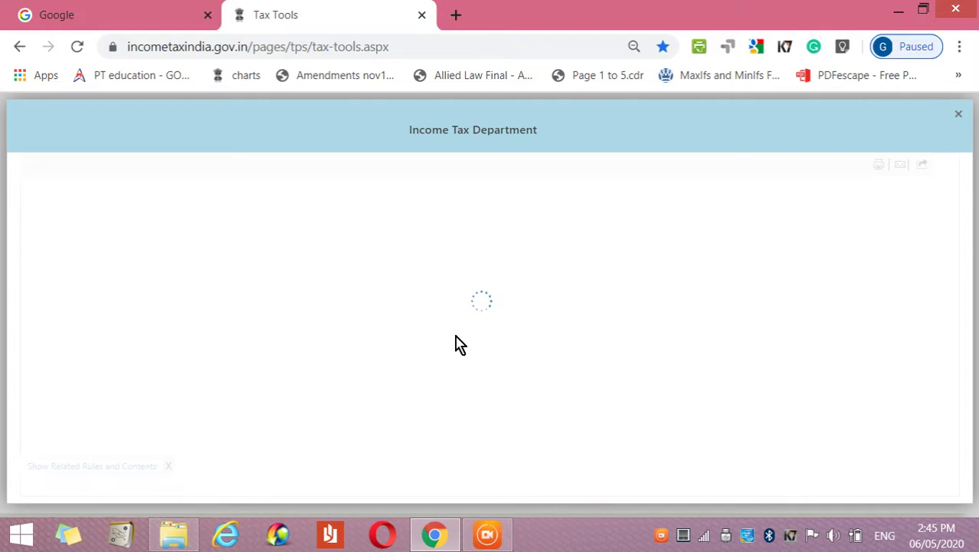
{"action": "scroll", "coordinate": [457, 343], "scroll_direction": "down", "scroll_amount": 4}
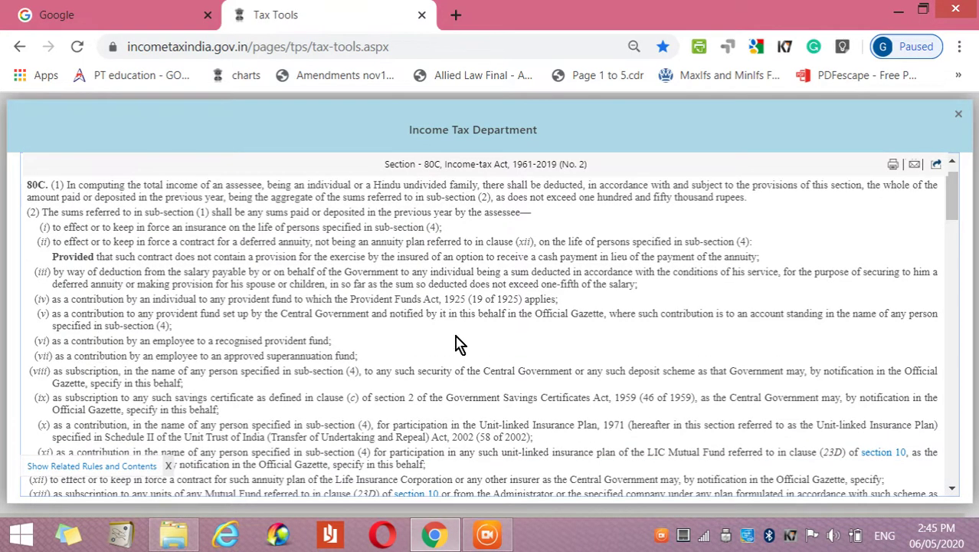
{"action": "scroll", "coordinate": [457, 343], "scroll_direction": "down", "scroll_amount": 5}
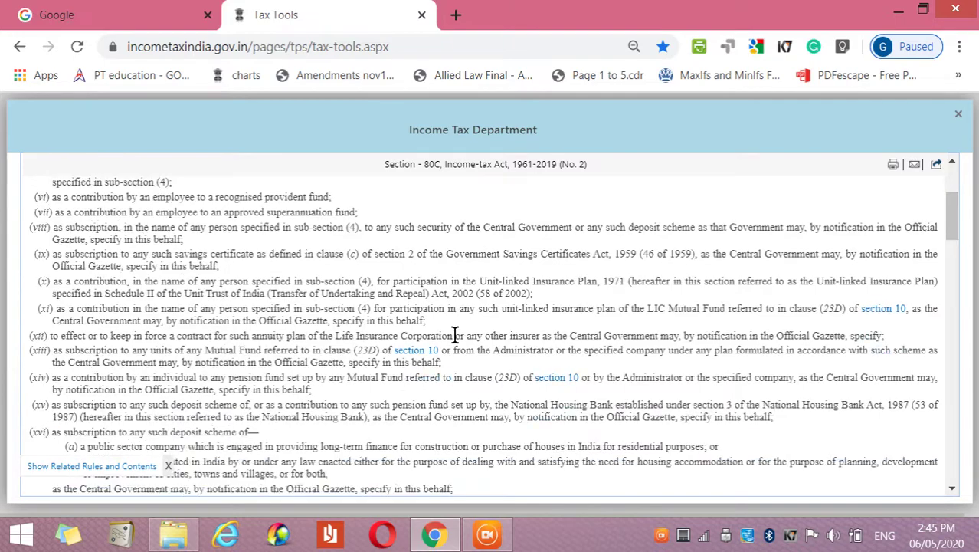
{"action": "scroll", "coordinate": [456, 341], "scroll_direction": "down", "scroll_amount": 6}
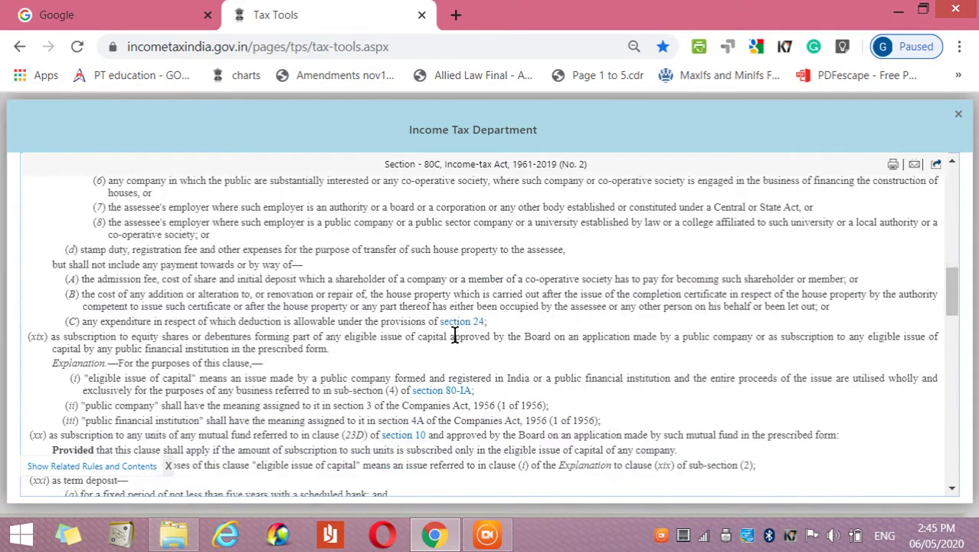
{"action": "scroll", "coordinate": [459, 343], "scroll_direction": "down", "scroll_amount": 6}
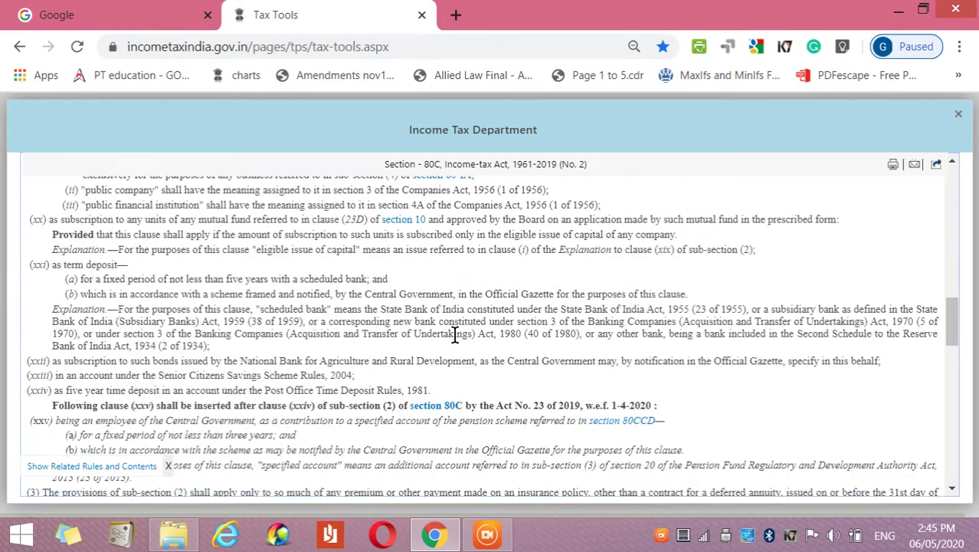
{"action": "scroll", "coordinate": [455, 335], "scroll_direction": "down", "scroll_amount": 6}
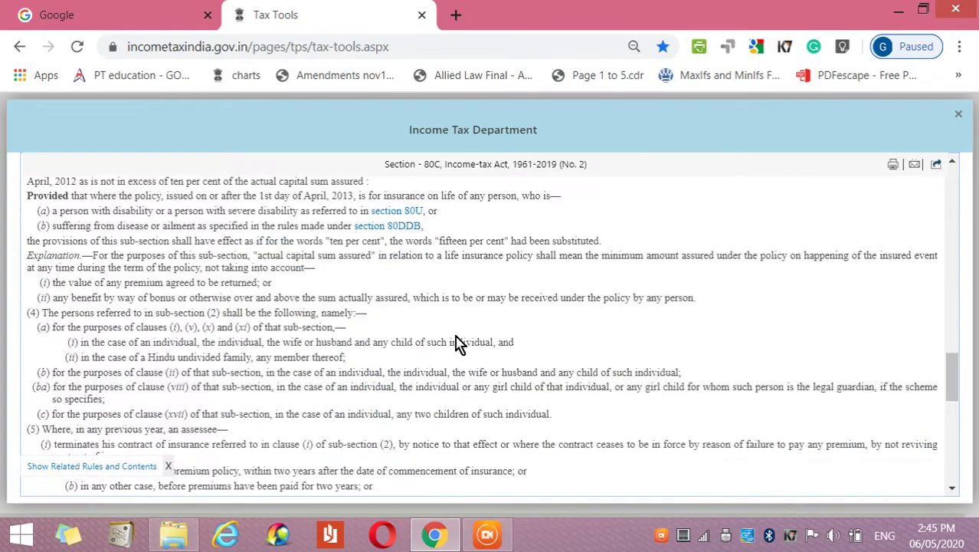
{"action": "scroll", "coordinate": [457, 341], "scroll_direction": "down", "scroll_amount": 5}
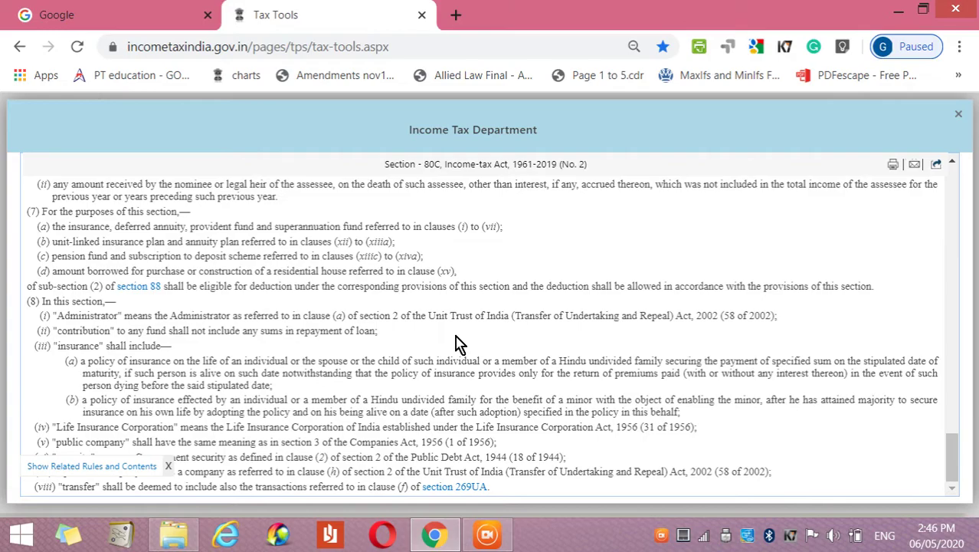
{"action": "scroll", "coordinate": [455, 341], "scroll_direction": "up", "scroll_amount": 10}
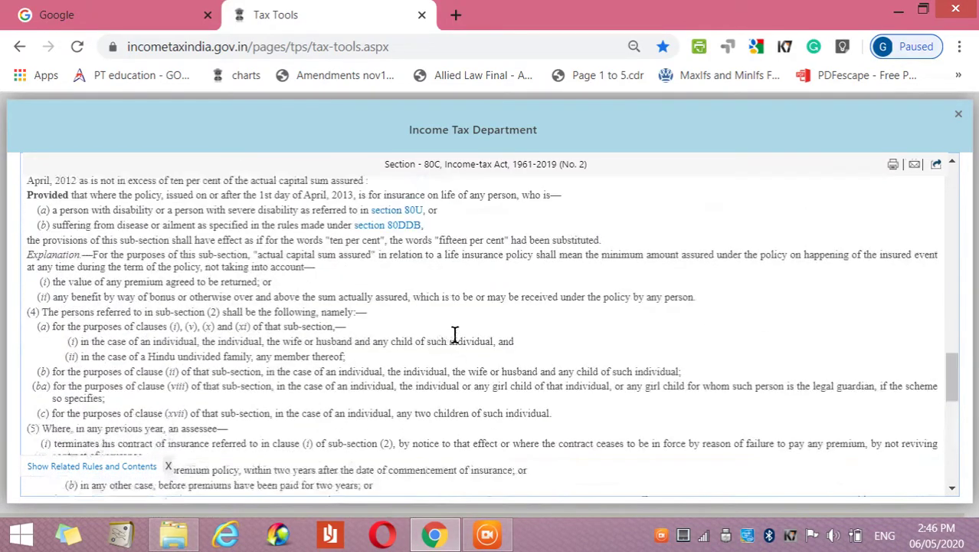
{"action": "scroll", "coordinate": [455, 334], "scroll_direction": "up", "scroll_amount": 10}
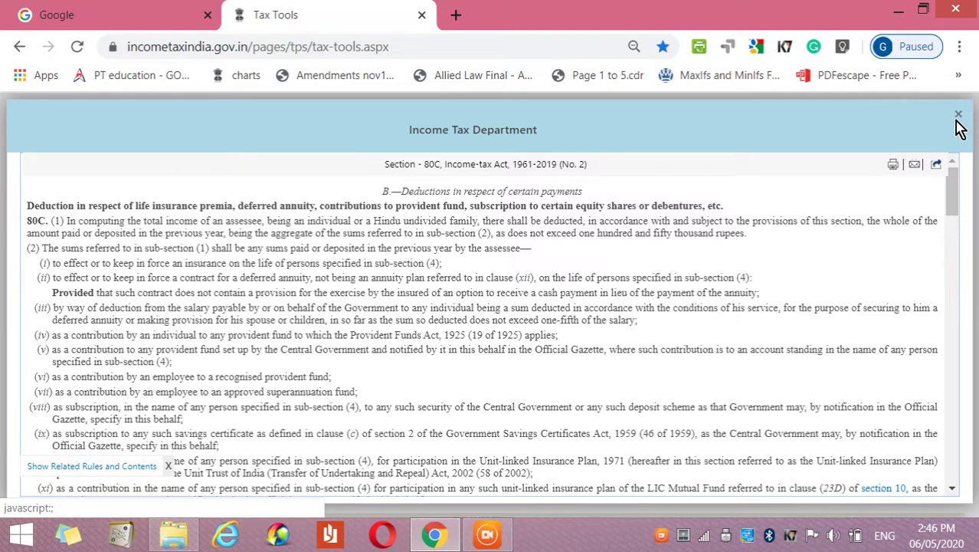
{"action": "left_click", "coordinate": [957, 117]}
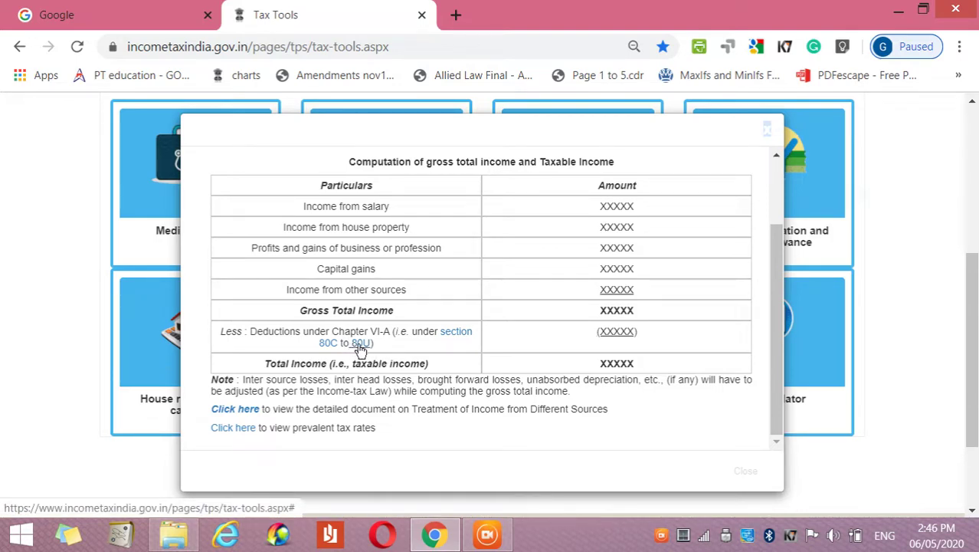
Close the income computation description and open the Income and Tax calculator with assessment year 2020-21.
{"action": "left_click", "coordinate": [767, 129]}
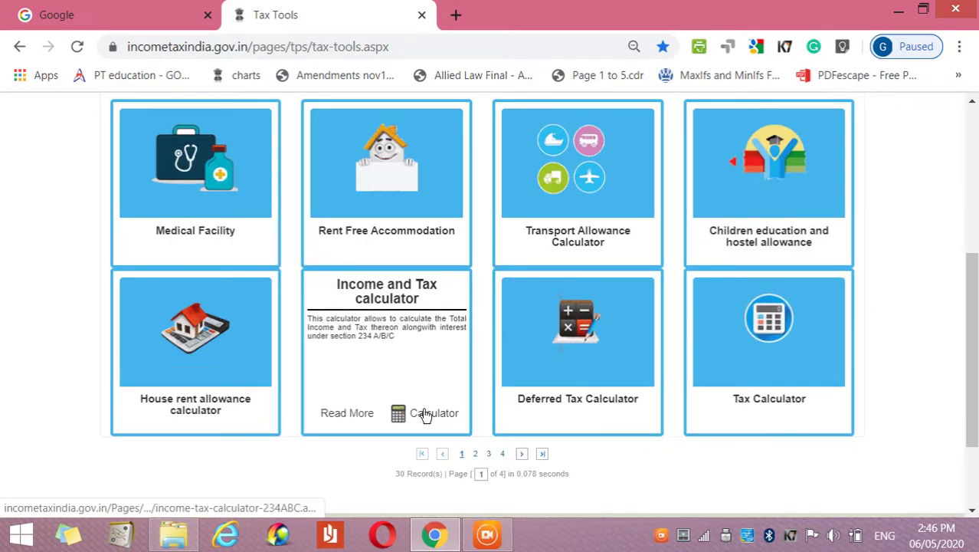
{"action": "left_click", "coordinate": [425, 414]}
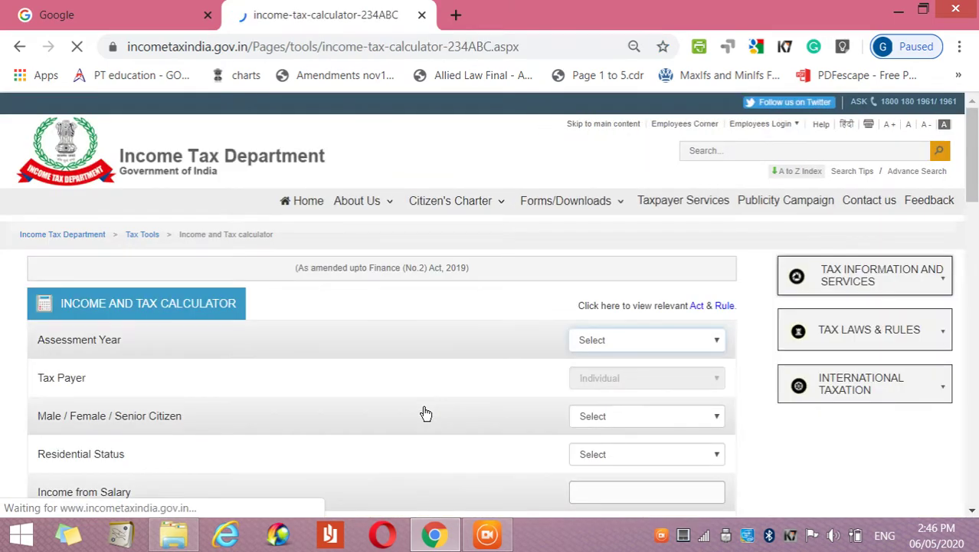
{"action": "left_click", "coordinate": [713, 340]}
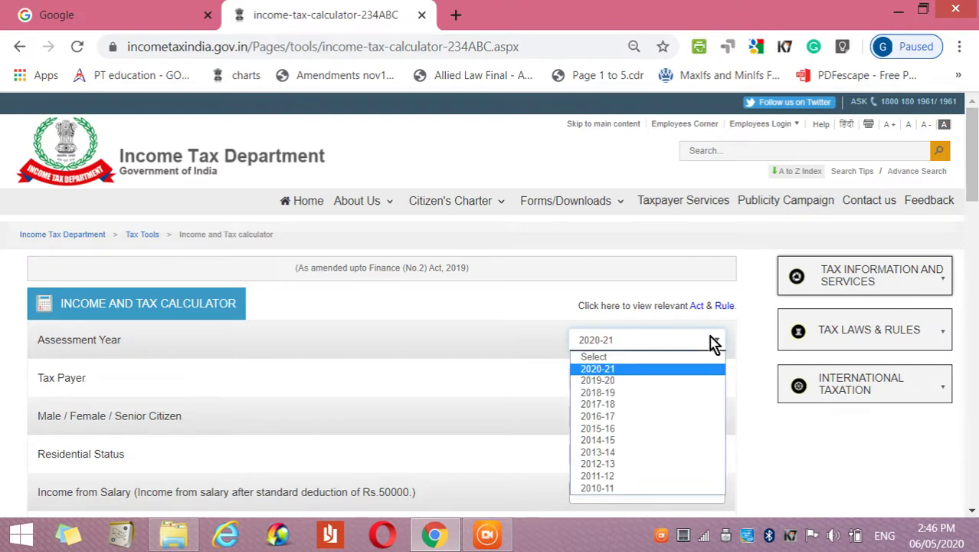
{"action": "left_click", "coordinate": [713, 341]}
{"action": "left_click", "coordinate": [713, 341]}
{"action": "left_click", "coordinate": [780, 378]}
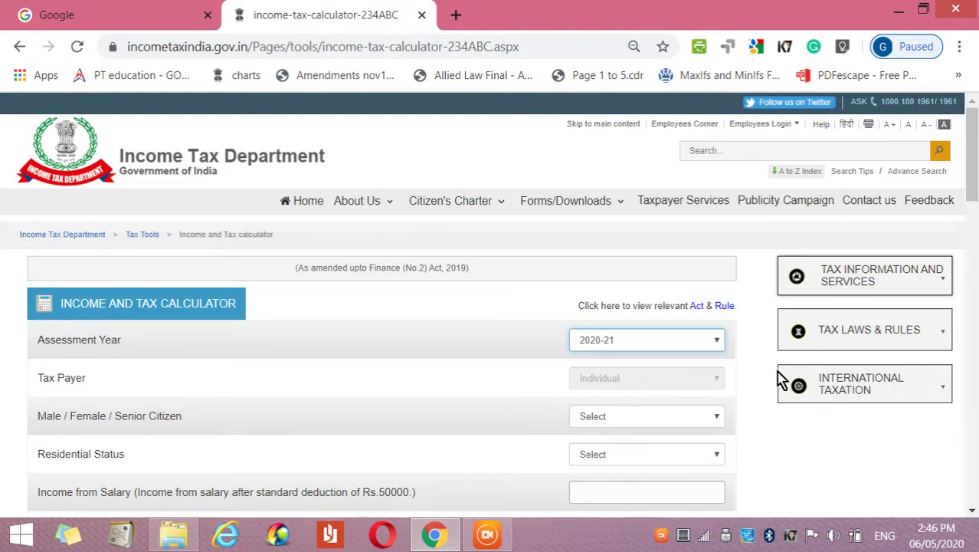
Examine the Income and Tax calculator's fields, from taxpayer details and income heads through tax paid and interest to the Calculate and Reset options.
{"action": "scroll", "coordinate": [780, 379], "scroll_direction": "down", "scroll_amount": 2}
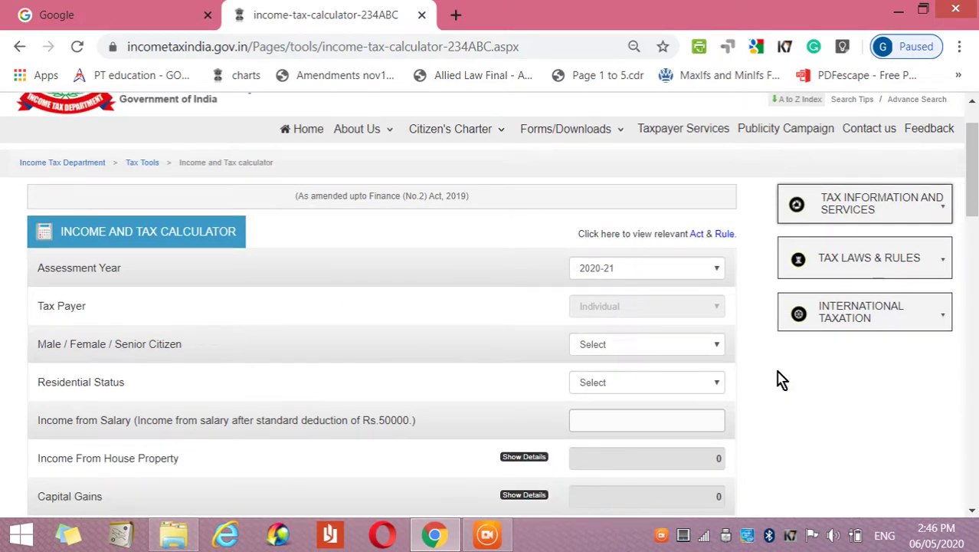
{"action": "scroll", "coordinate": [779, 378], "scroll_direction": "down", "scroll_amount": 1}
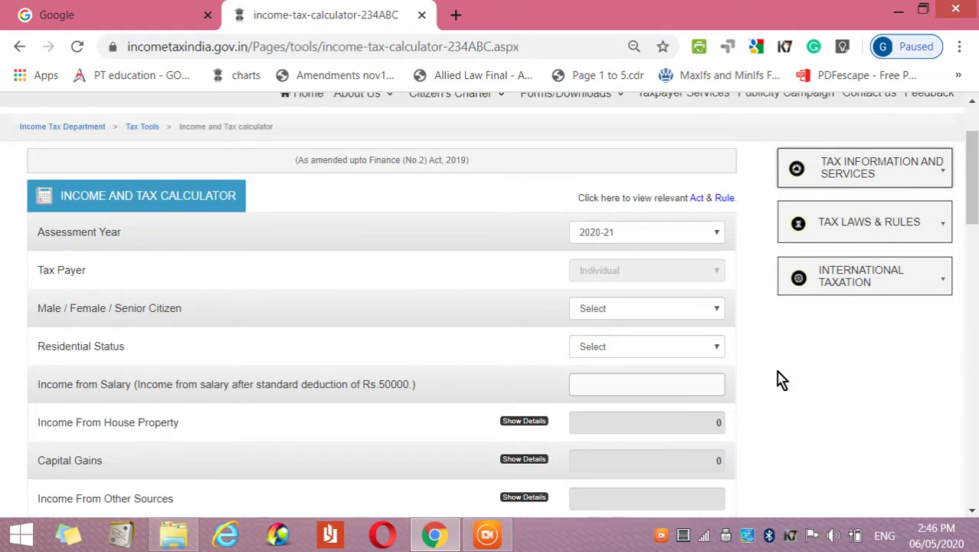
{"action": "scroll", "coordinate": [780, 379], "scroll_direction": "down", "scroll_amount": 1}
{"action": "scroll", "coordinate": [779, 378], "scroll_direction": "down", "scroll_amount": 4}
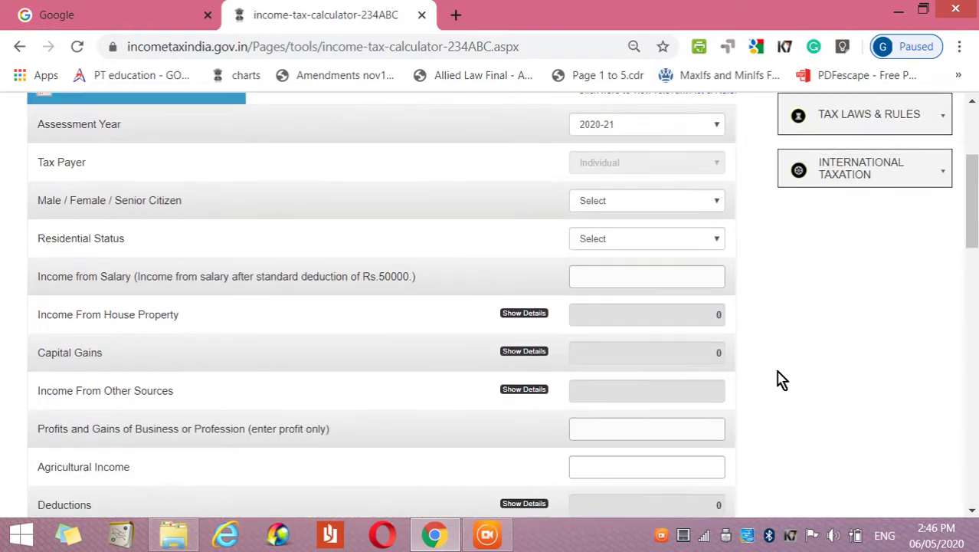
{"action": "scroll", "coordinate": [779, 378], "scroll_direction": "down", "scroll_amount": 5}
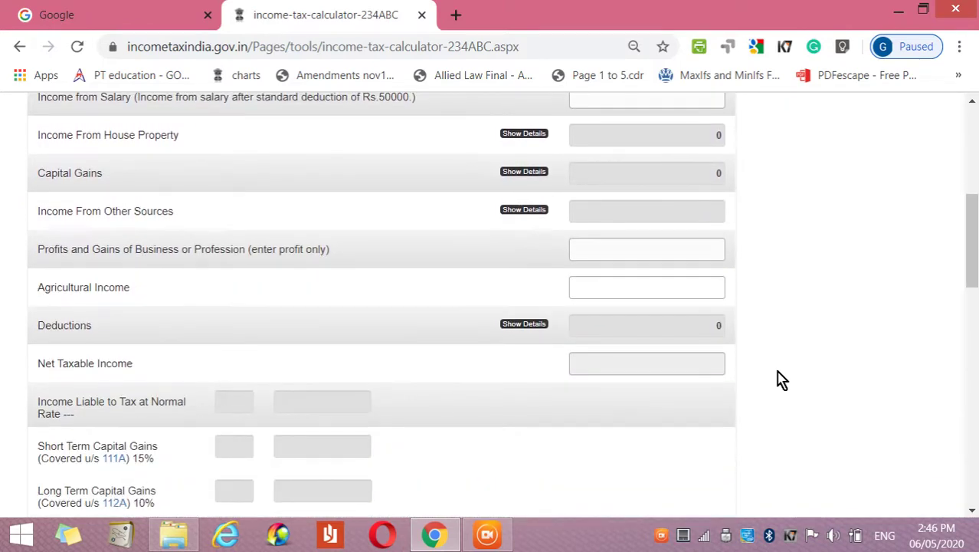
{"action": "scroll", "coordinate": [780, 378], "scroll_direction": "down", "scroll_amount": 5}
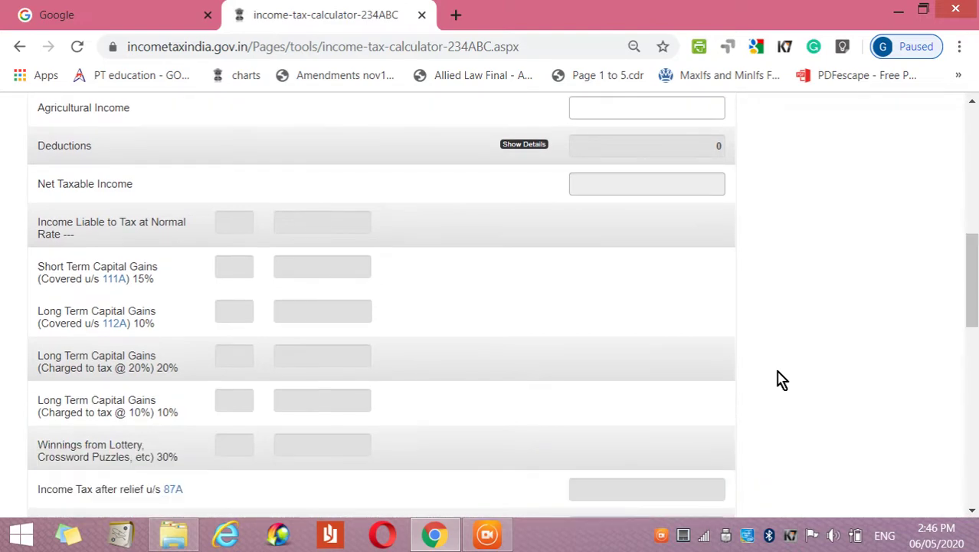
{"action": "scroll", "coordinate": [780, 379], "scroll_direction": "down", "scroll_amount": 5}
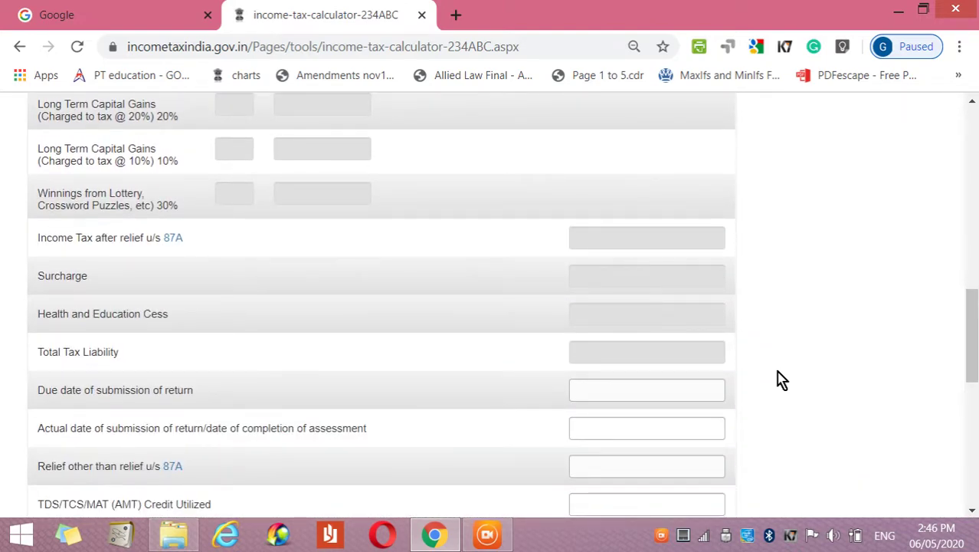
{"action": "scroll", "coordinate": [779, 379], "scroll_direction": "down", "scroll_amount": 2}
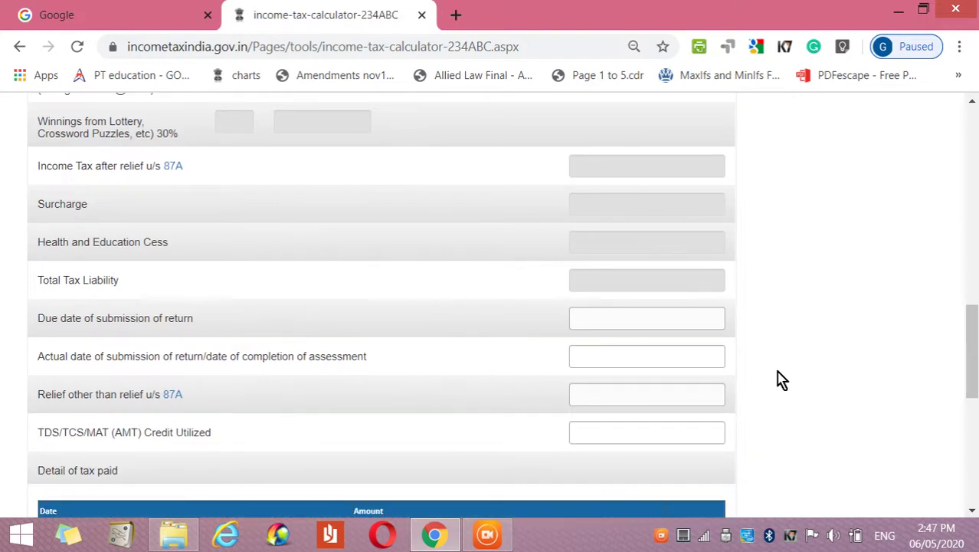
{"action": "scroll", "coordinate": [780, 378], "scroll_direction": "down", "scroll_amount": 4}
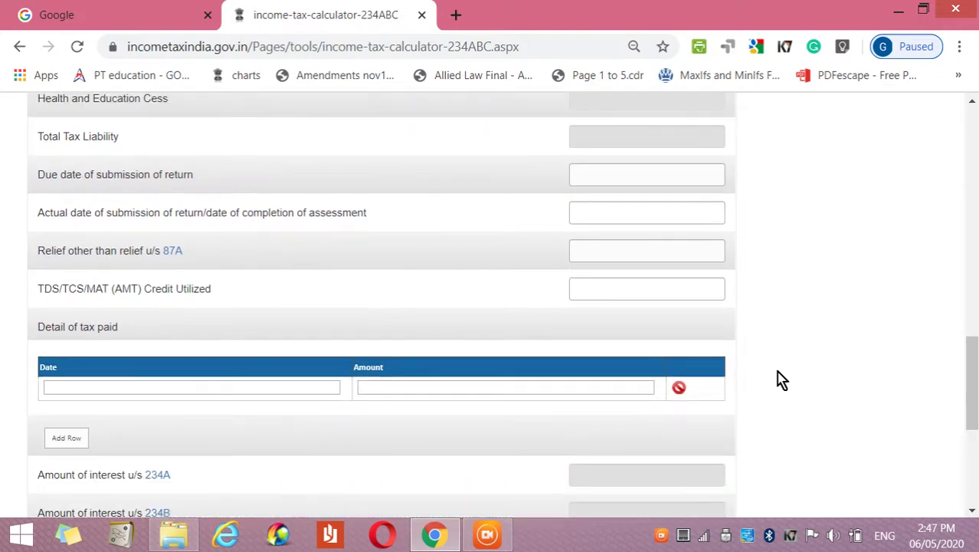
{"action": "scroll", "coordinate": [780, 378], "scroll_direction": "down", "scroll_amount": 4}
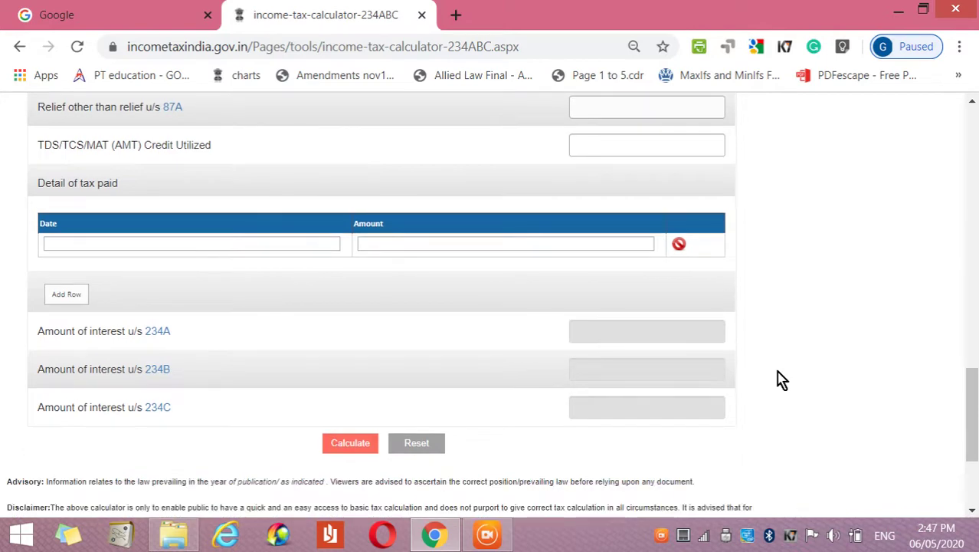
{"action": "scroll", "coordinate": [779, 379], "scroll_direction": "down", "scroll_amount": 2}
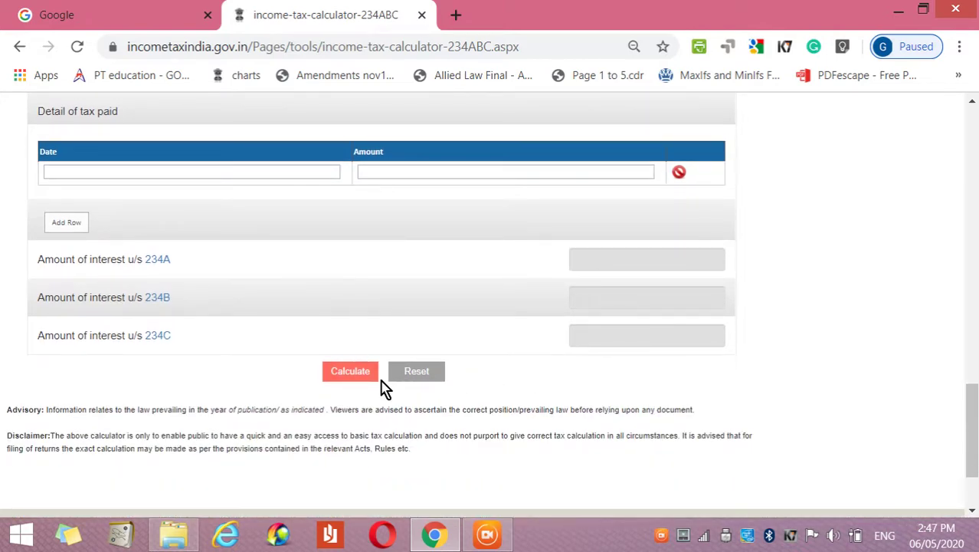
{"action": "left_click", "coordinate": [354, 373]}
{"action": "left_click", "coordinate": [418, 373]}
{"action": "scroll", "coordinate": [975, 137], "scroll_direction": "up", "scroll_amount": 5}
{"action": "scroll", "coordinate": [975, 130], "scroll_direction": "up", "scroll_amount": 12}
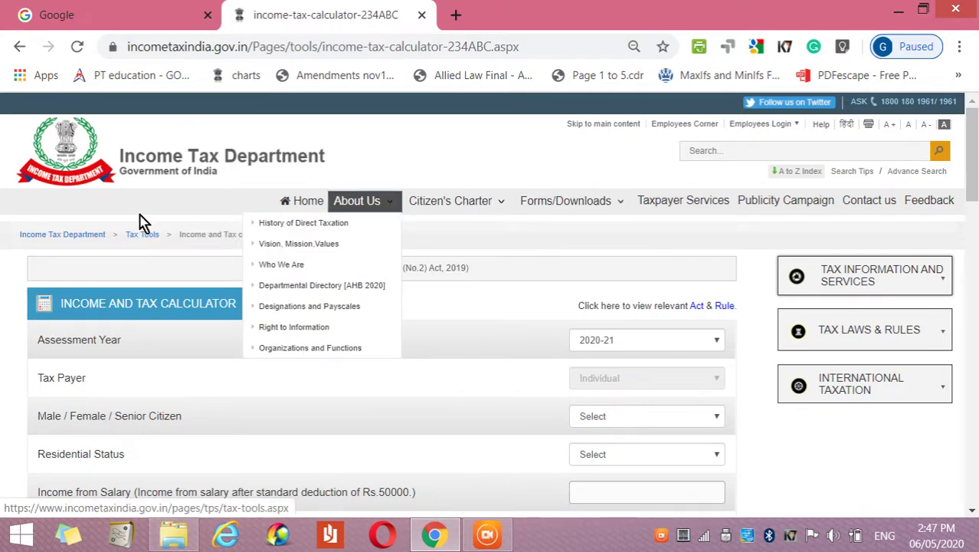
Return to the Income Tax Department home page and open the Tax Calculators page.
{"action": "left_click", "coordinate": [140, 174]}
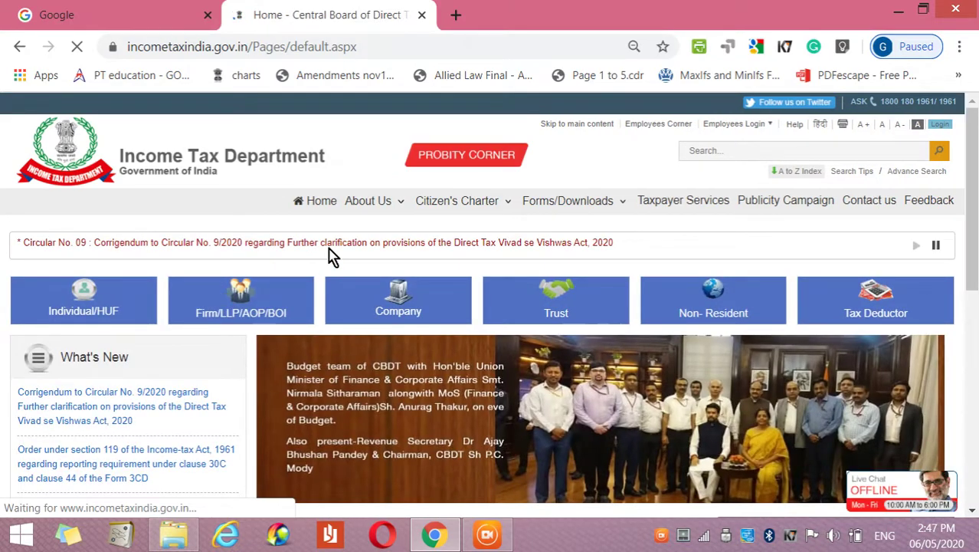
{"action": "scroll", "coordinate": [710, 393], "scroll_direction": "down", "scroll_amount": 2}
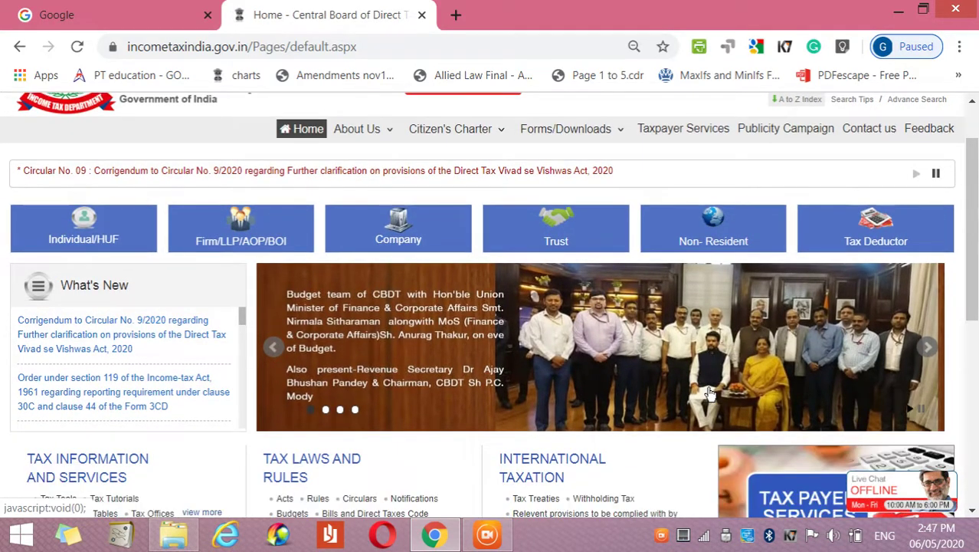
{"action": "scroll", "coordinate": [710, 393], "scroll_direction": "down", "scroll_amount": 5}
{"action": "scroll", "coordinate": [711, 395], "scroll_direction": "up", "scroll_amount": 2}
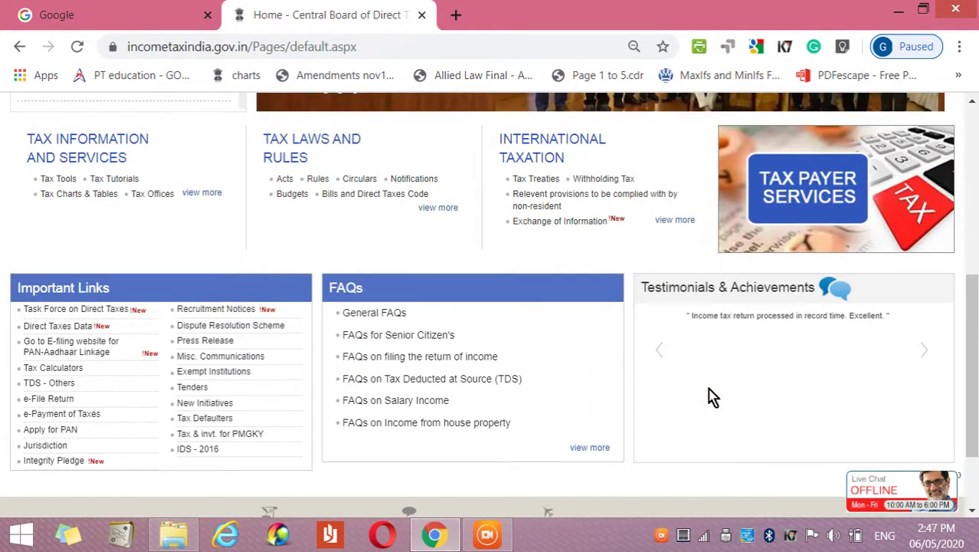
{"action": "left_click", "coordinate": [68, 183]}
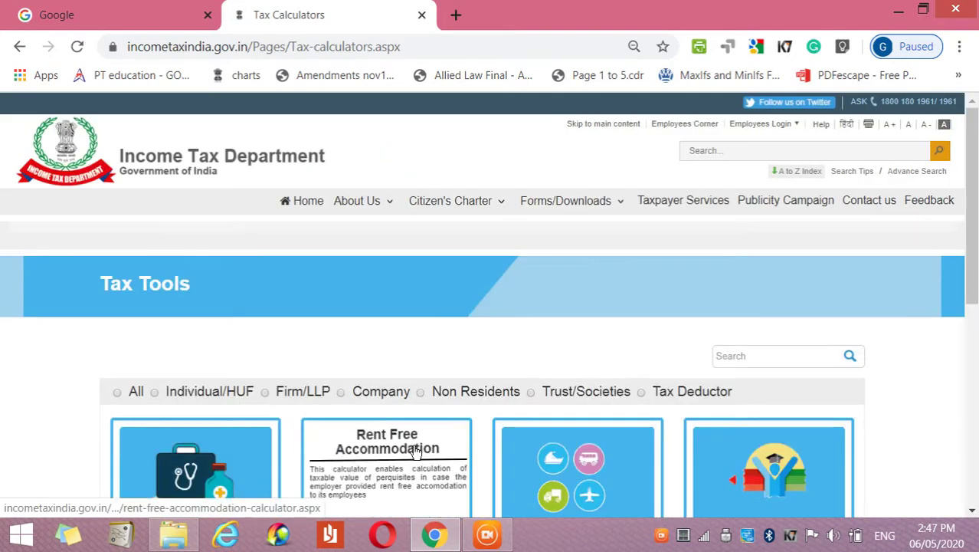
Open the Deferred Tax Calculator's detailed description and enlarge the page to 100% for reading.
{"action": "scroll", "coordinate": [415, 452], "scroll_direction": "down", "scroll_amount": 4}
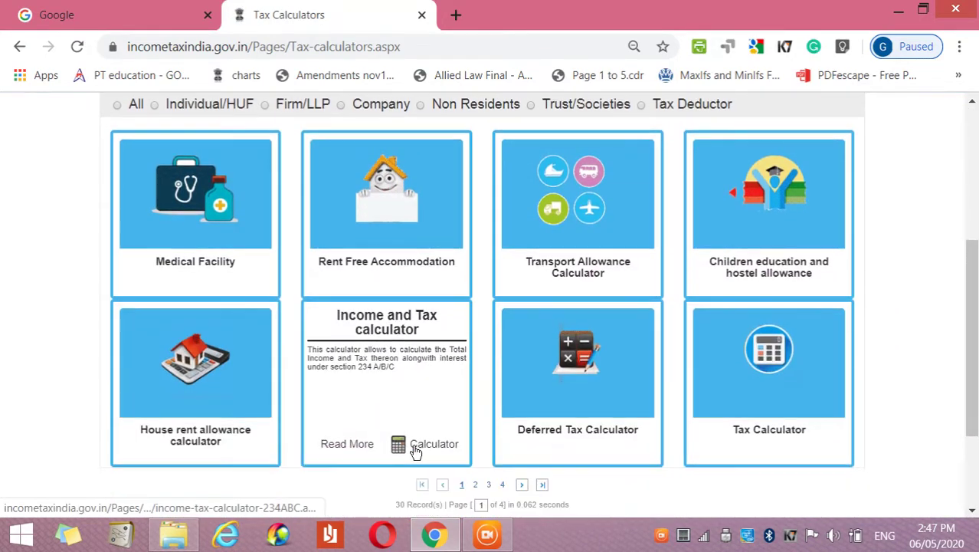
{"action": "scroll", "coordinate": [414, 452], "scroll_direction": "down", "scroll_amount": 1}
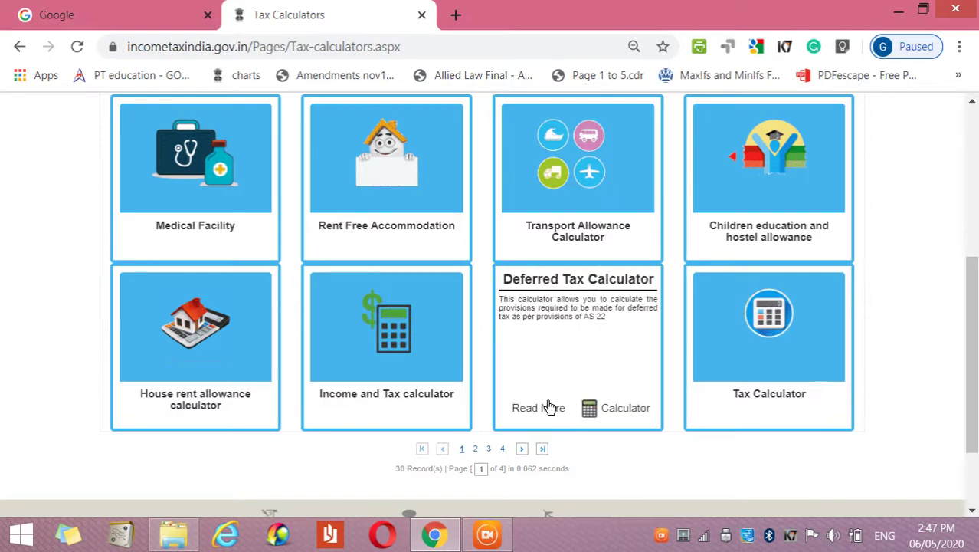
{"action": "left_click", "coordinate": [546, 411]}
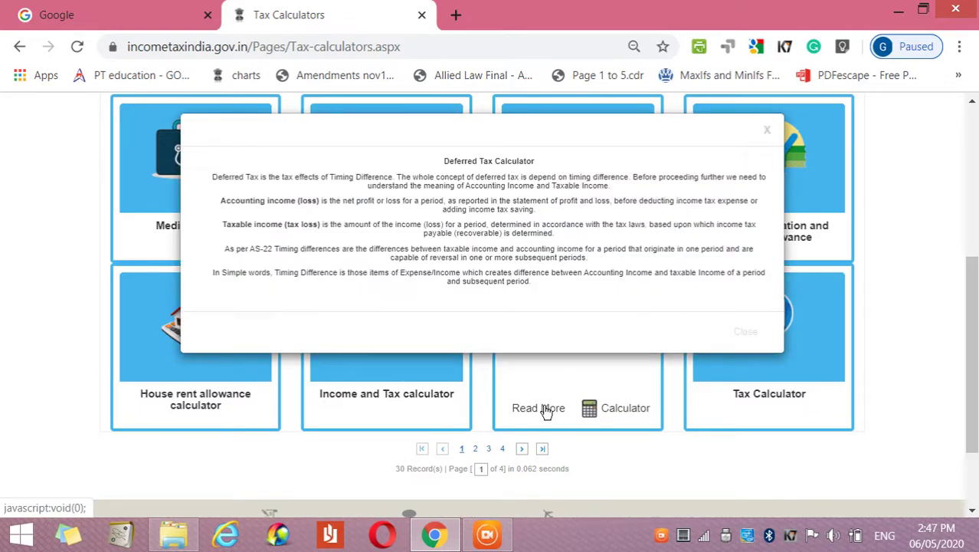
{"action": "key", "text": "ctrl+plus"}
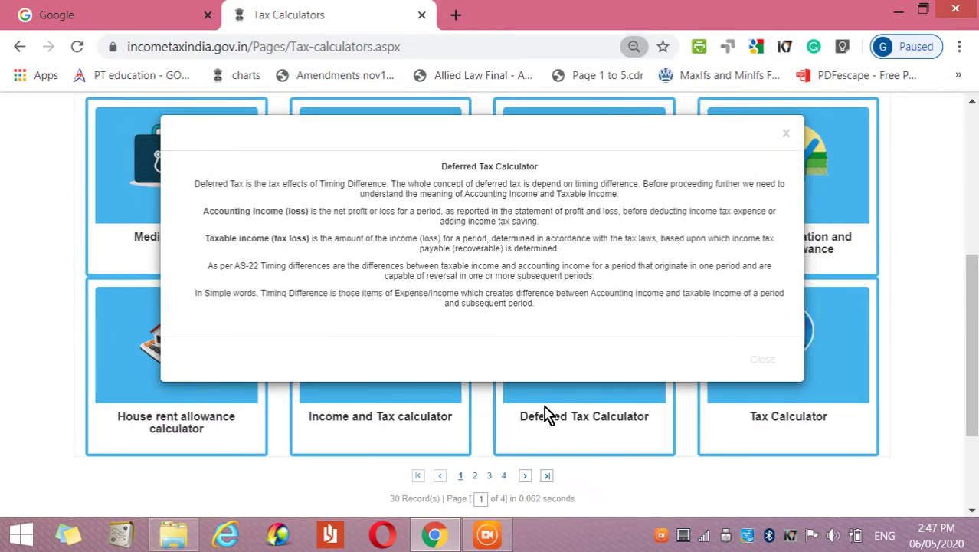
{"action": "key", "text": "ctrl+plus"}
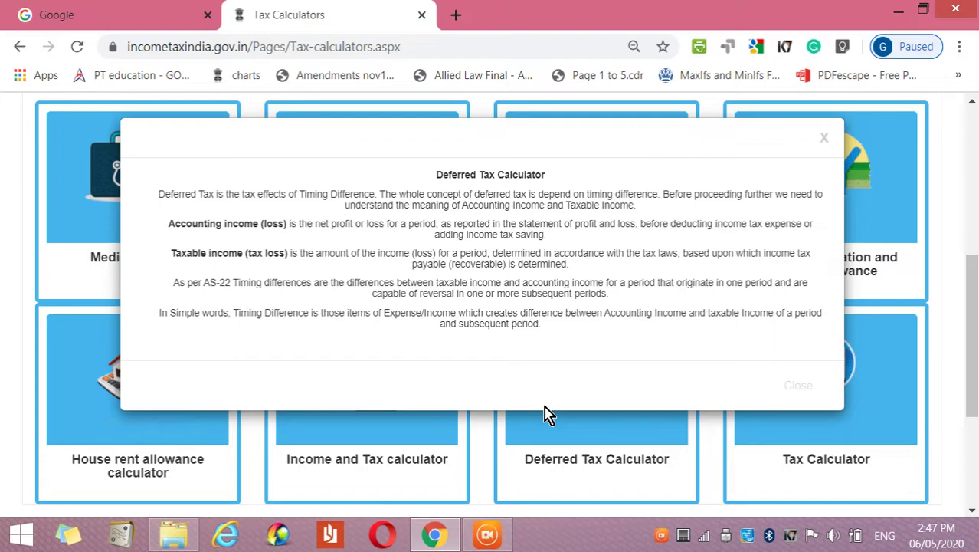
{"action": "key", "text": "ctrl+plus"}
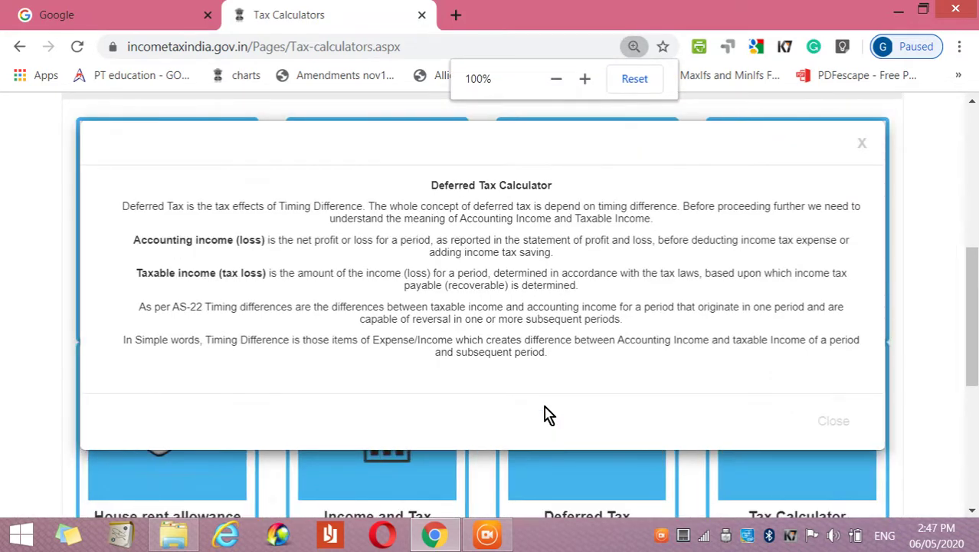
Reduce the page zoom again and close the Deferred Tax Calculator's detailed description.
{"action": "key", "text": "ctrl+minus"}
{"action": "key", "text": "ctrl+minus"}
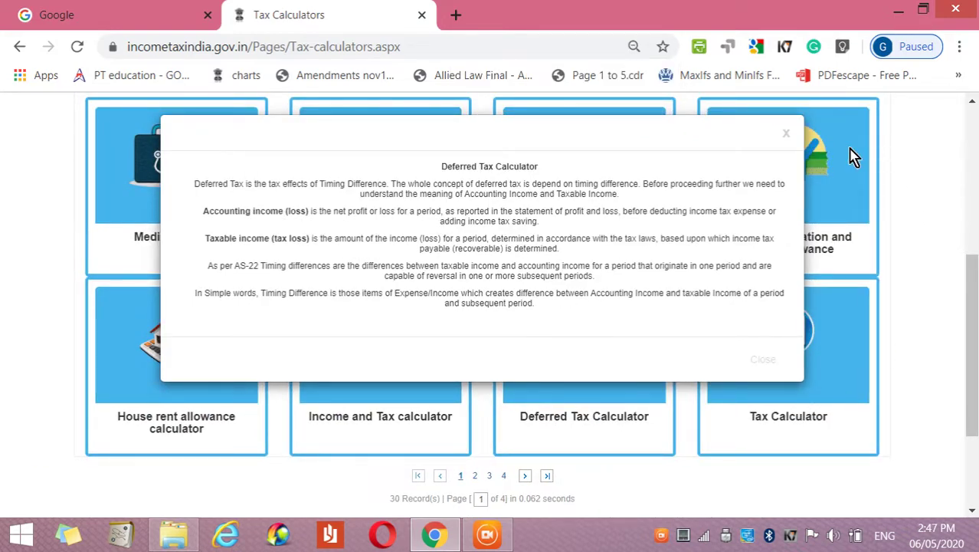
{"action": "left_click", "coordinate": [789, 137]}
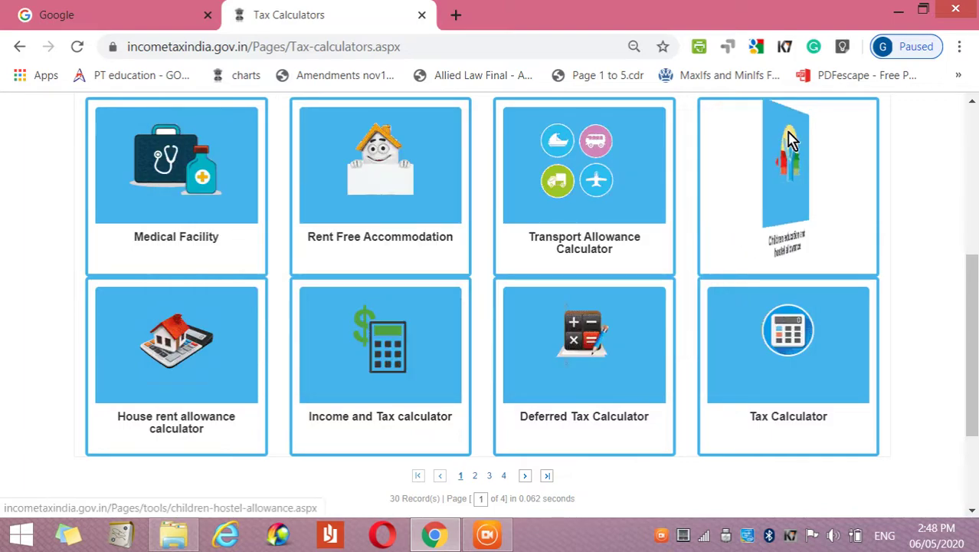
{"action": "left_click", "coordinate": [791, 138]}
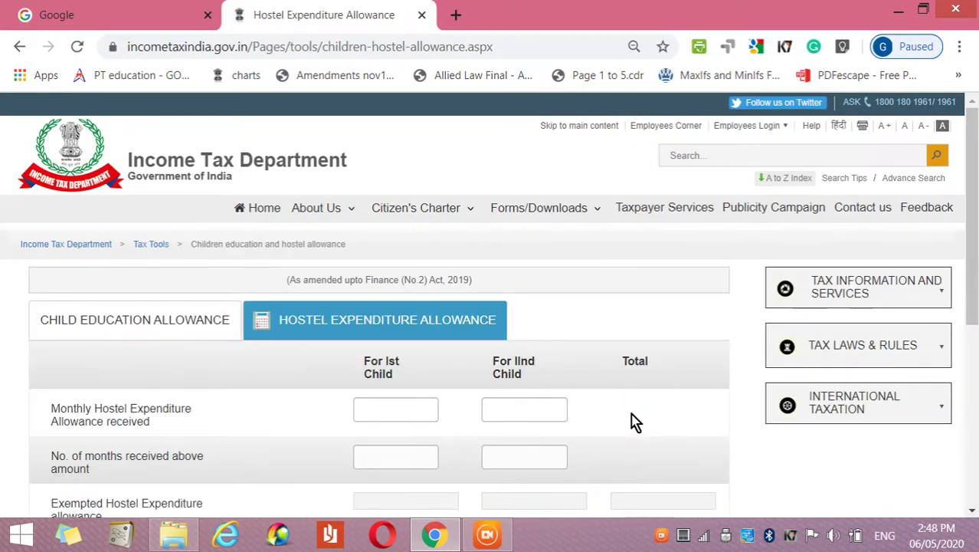
{"action": "scroll", "coordinate": [635, 422], "scroll_direction": "down", "scroll_amount": 1}
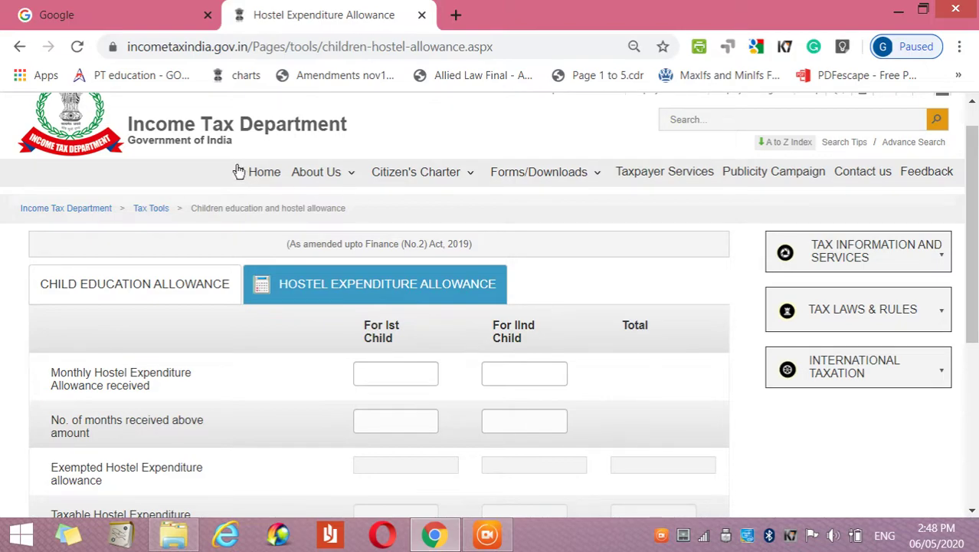
{"action": "left_click", "coordinate": [159, 207]}
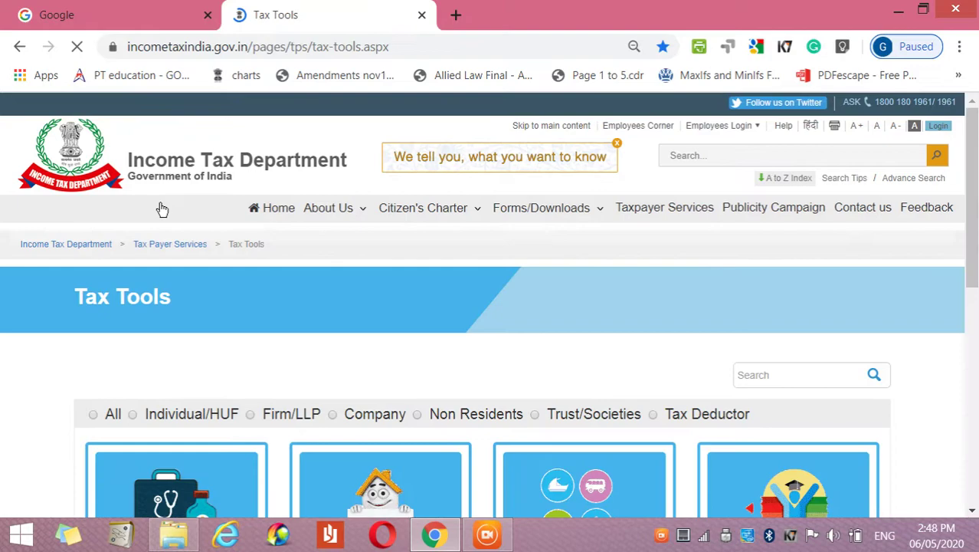
Open the Deferred Tax Calculator from the Tax Tools list and check the available assessment years without choosing one.
{"action": "scroll", "coordinate": [565, 439], "scroll_direction": "down", "scroll_amount": 1}
{"action": "scroll", "coordinate": [565, 439], "scroll_direction": "down", "scroll_amount": 4}
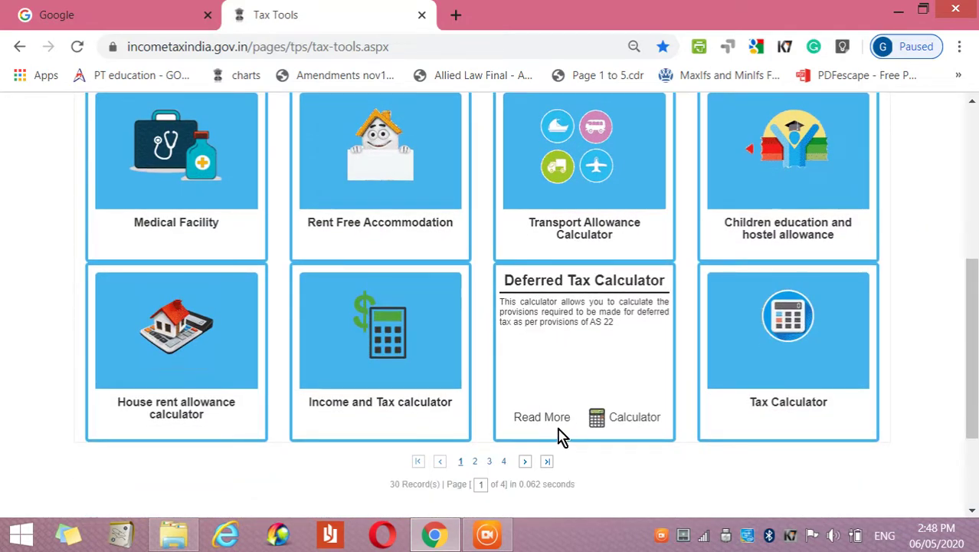
{"action": "left_click", "coordinate": [645, 425]}
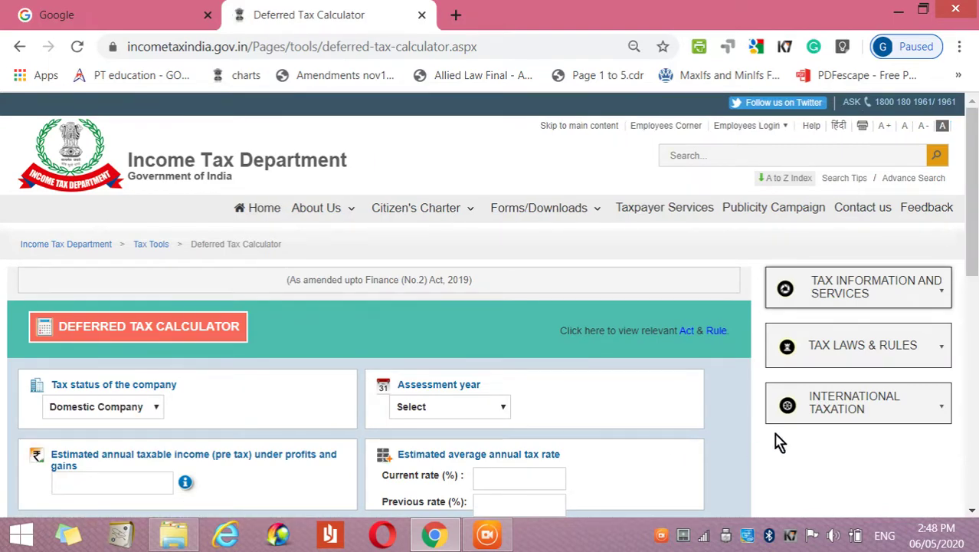
{"action": "left_click", "coordinate": [497, 409]}
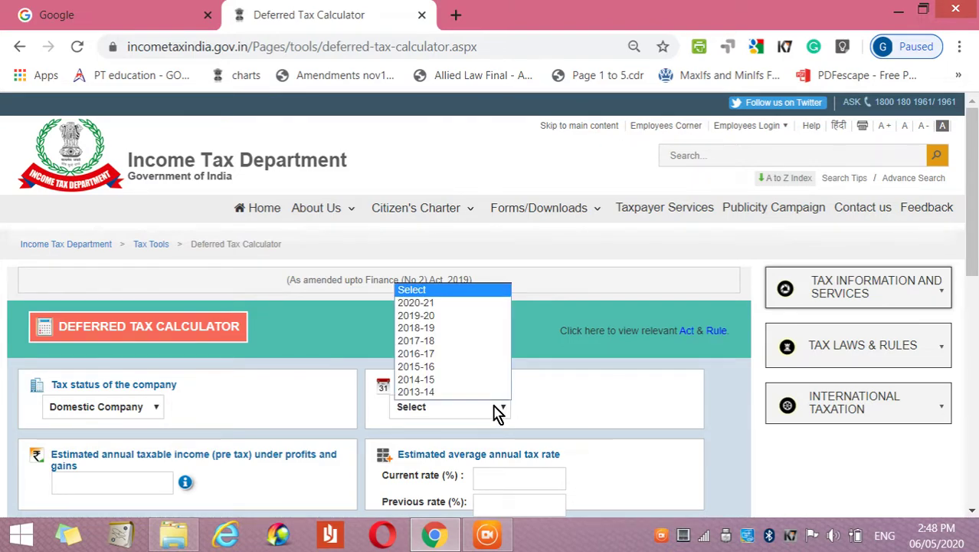
{"action": "left_click", "coordinate": [218, 407]}
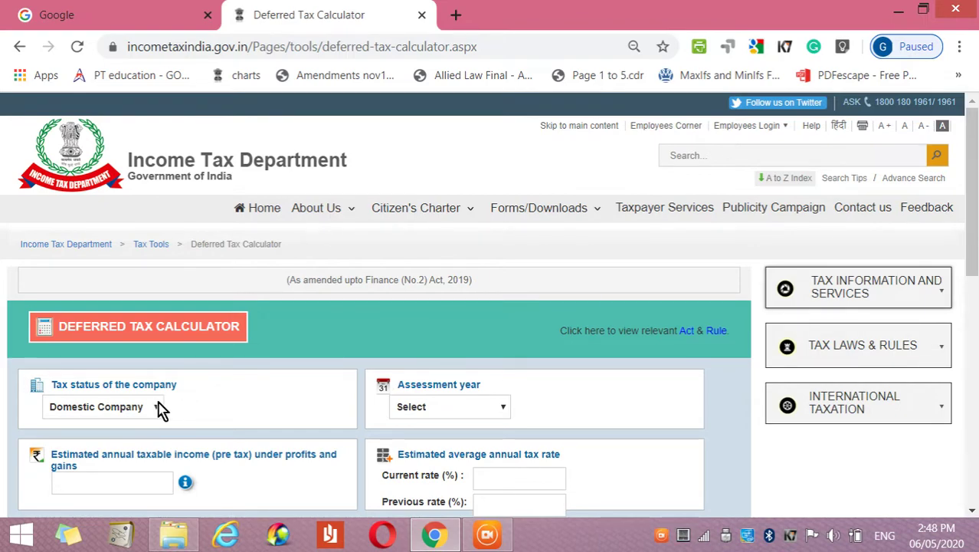
Go through the tax status options for the company and set the status to Co-operative Society.
{"action": "left_click", "coordinate": [159, 407]}
{"action": "left_click", "coordinate": [158, 407]}
{"action": "left_click", "coordinate": [160, 407]}
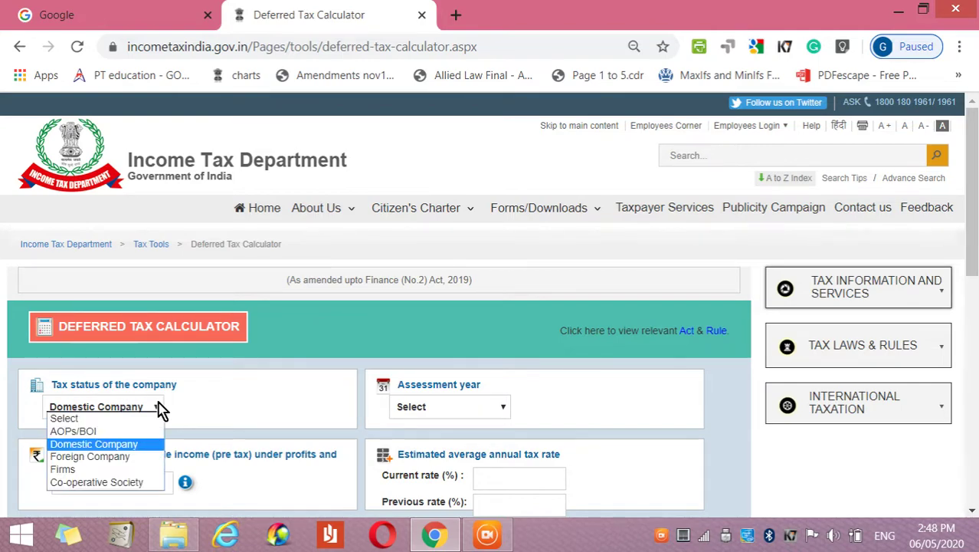
{"action": "key", "text": "Up"}
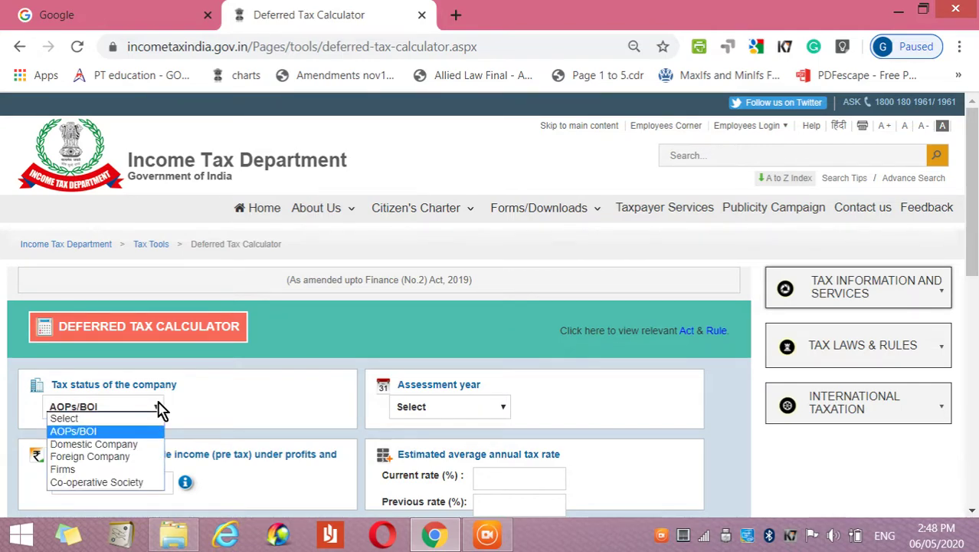
{"action": "key", "text": "Down"}
{"action": "key", "text": "Down"}
{"action": "key", "text": "Down"}
{"action": "key", "text": "Down"}
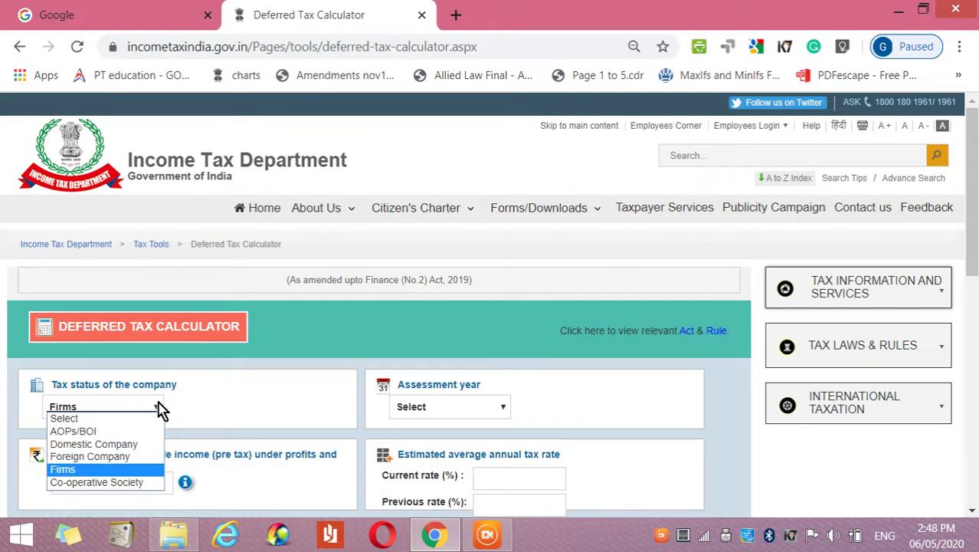
{"action": "left_click", "coordinate": [255, 406]}
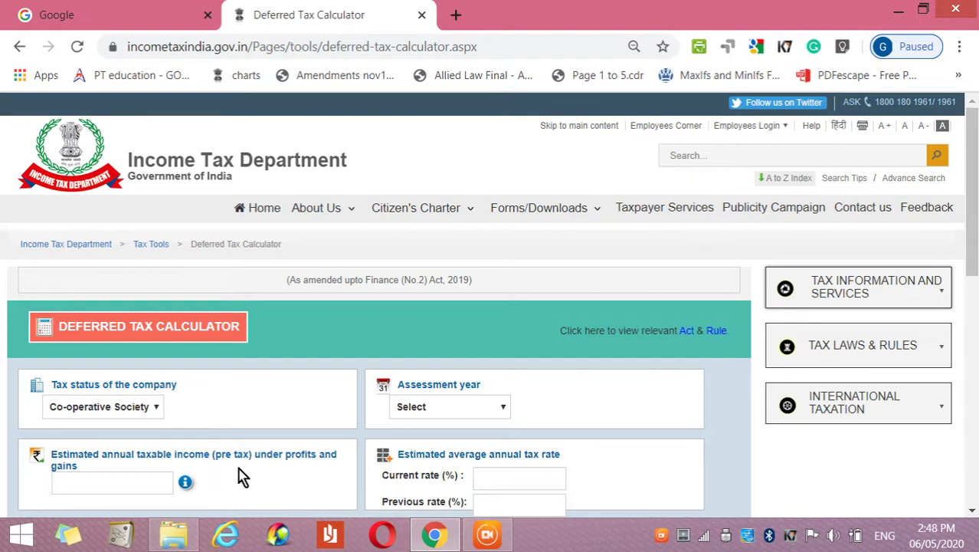
Read the information note for the estimated annual taxable income (pre tax) under profits and gains.
{"action": "mouse_move", "coordinate": [176, 487]}
{"action": "scroll", "coordinate": [347, 399], "scroll_direction": "down", "scroll_amount": 3}
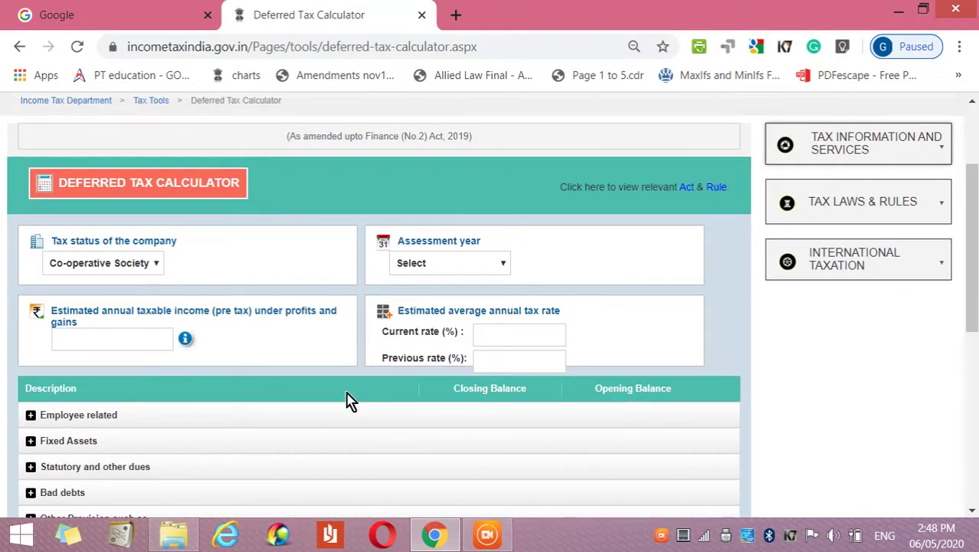
{"action": "scroll", "coordinate": [349, 398], "scroll_direction": "down", "scroll_amount": 2}
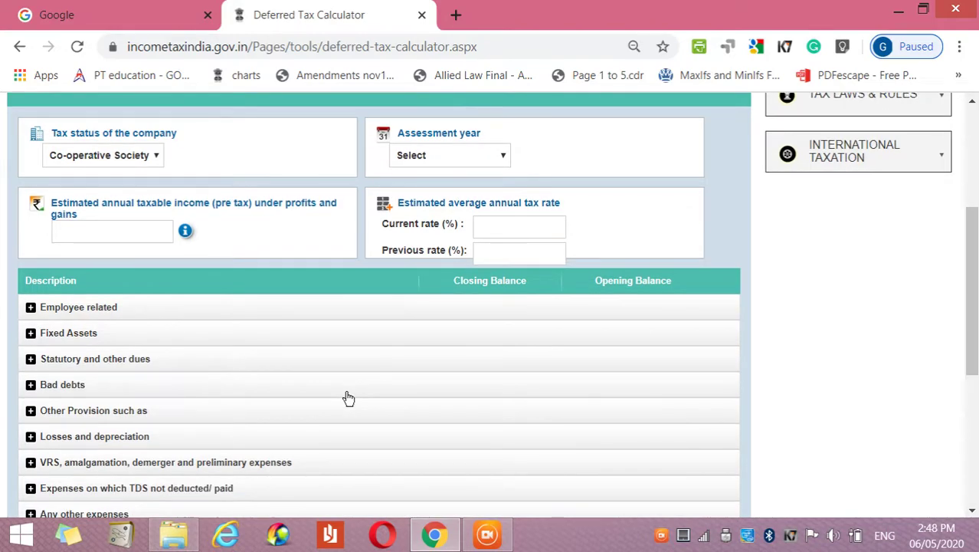
{"action": "mouse_move", "coordinate": [188, 238]}
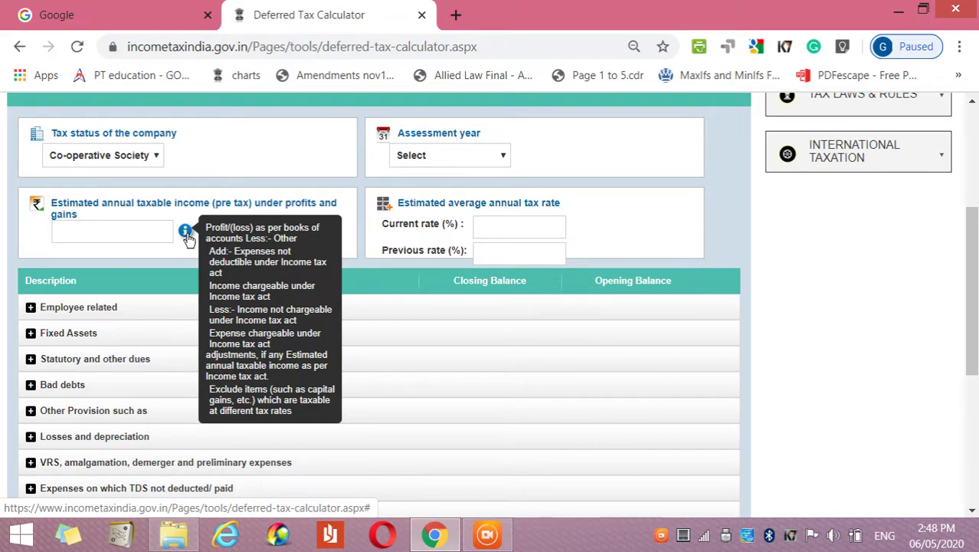
Expand Employee related and its Gratuity group, read the notes on both gratuity entries, and collapse Gratuity.
{"action": "left_click", "coordinate": [31, 310]}
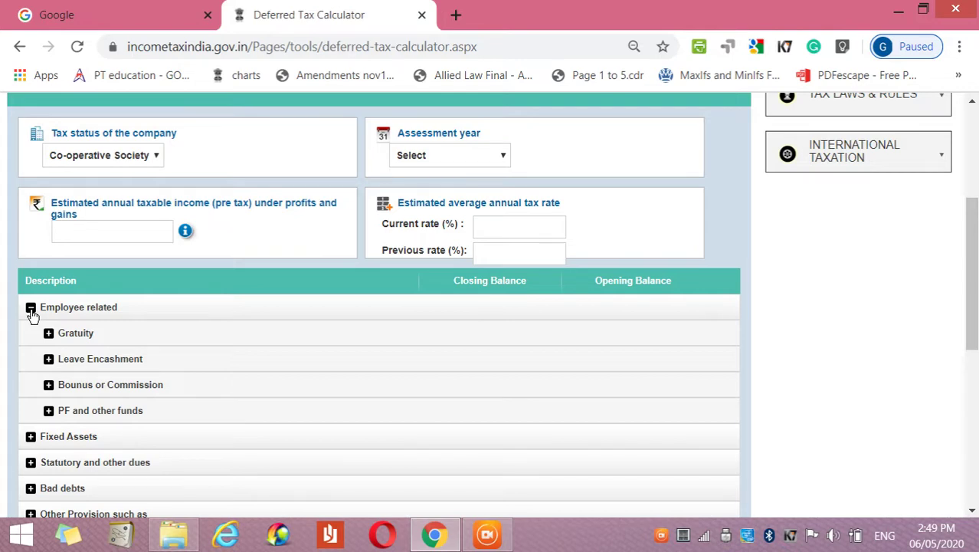
{"action": "double_click", "coordinate": [32, 309]}
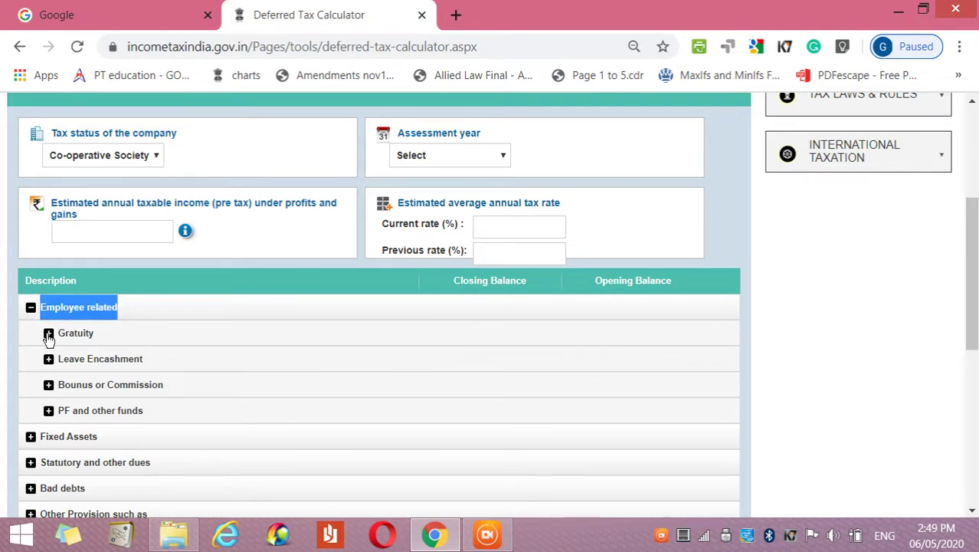
{"action": "left_click", "coordinate": [48, 335]}
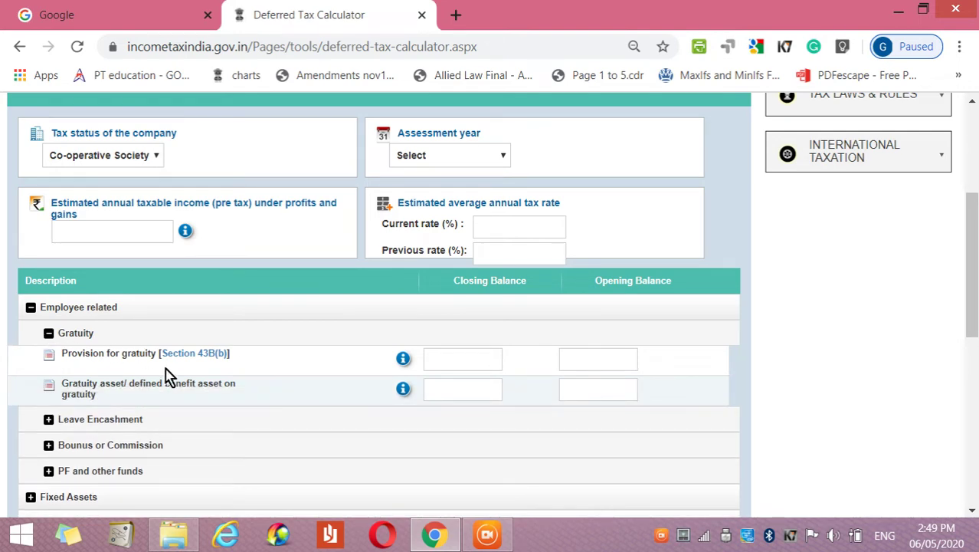
{"action": "mouse_move", "coordinate": [402, 362]}
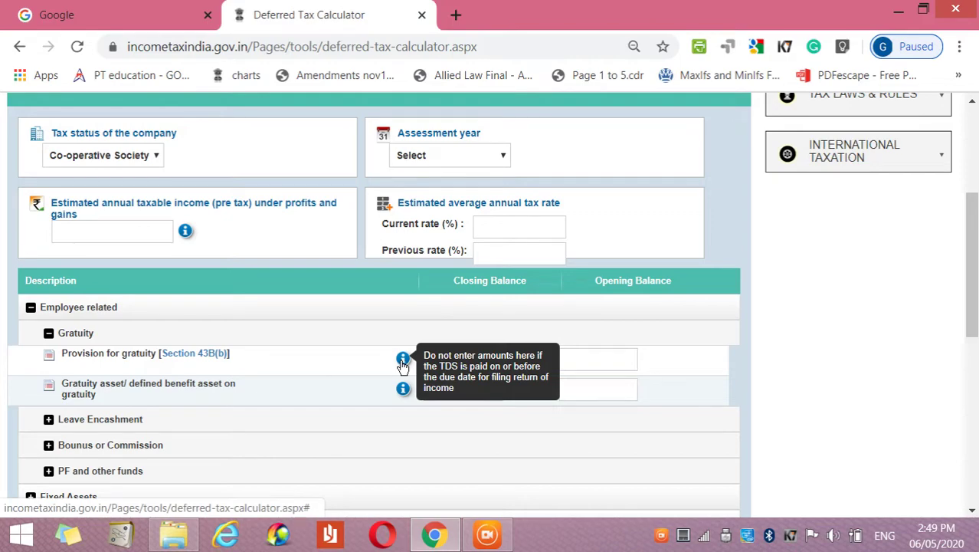
{"action": "mouse_move", "coordinate": [407, 391]}
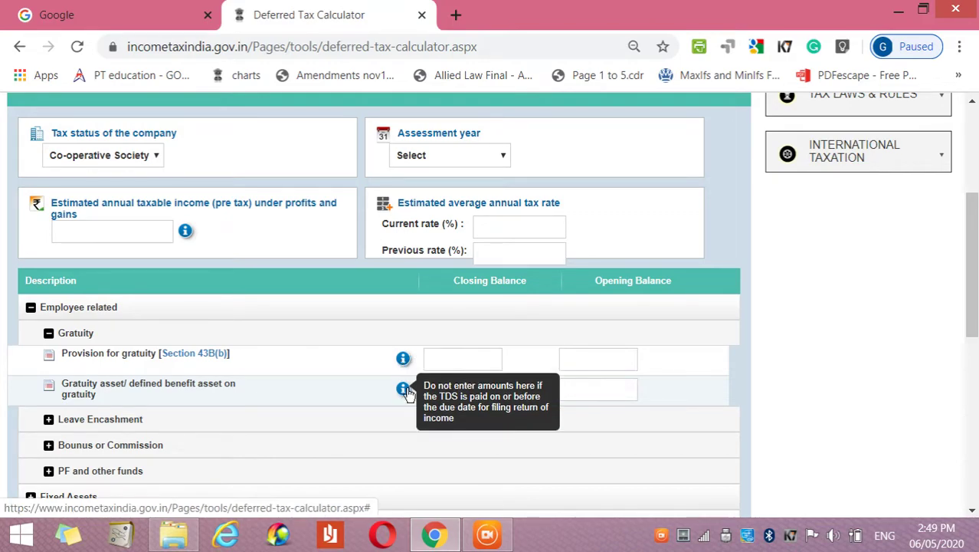
{"action": "left_click", "coordinate": [49, 337]}
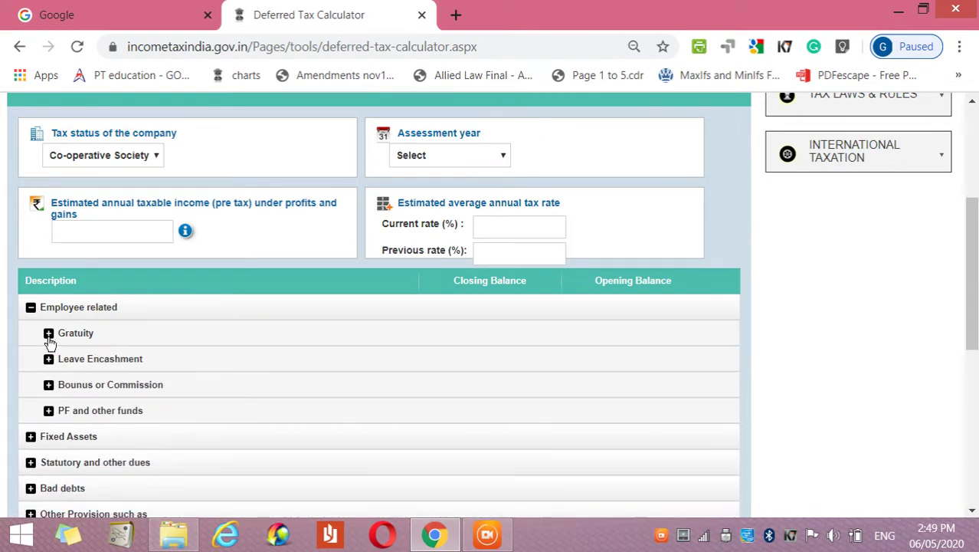
Expand the Leave Encashment group, read the note on the provision for leave encashment, and collapse the group.
{"action": "left_click", "coordinate": [49, 360]}
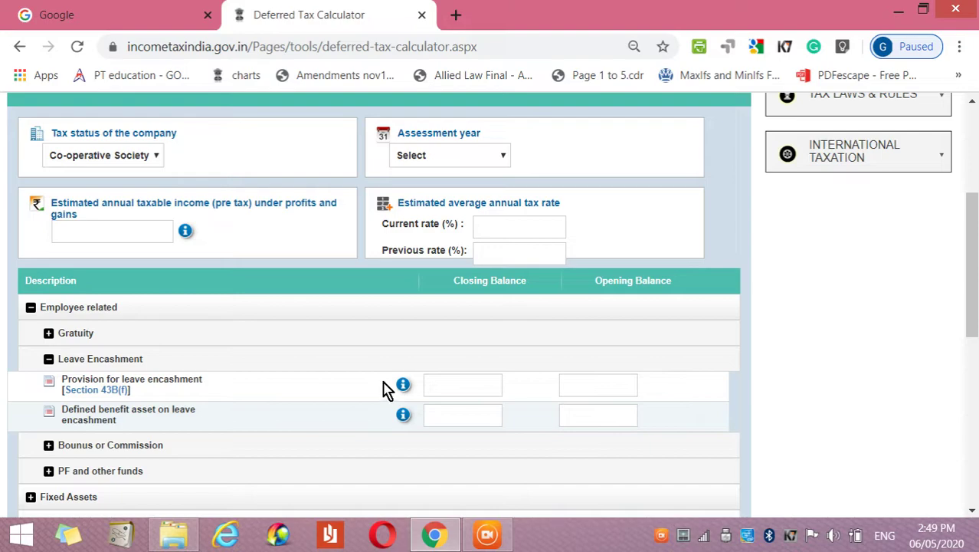
{"action": "mouse_move", "coordinate": [404, 385]}
{"action": "left_click", "coordinate": [49, 360]}
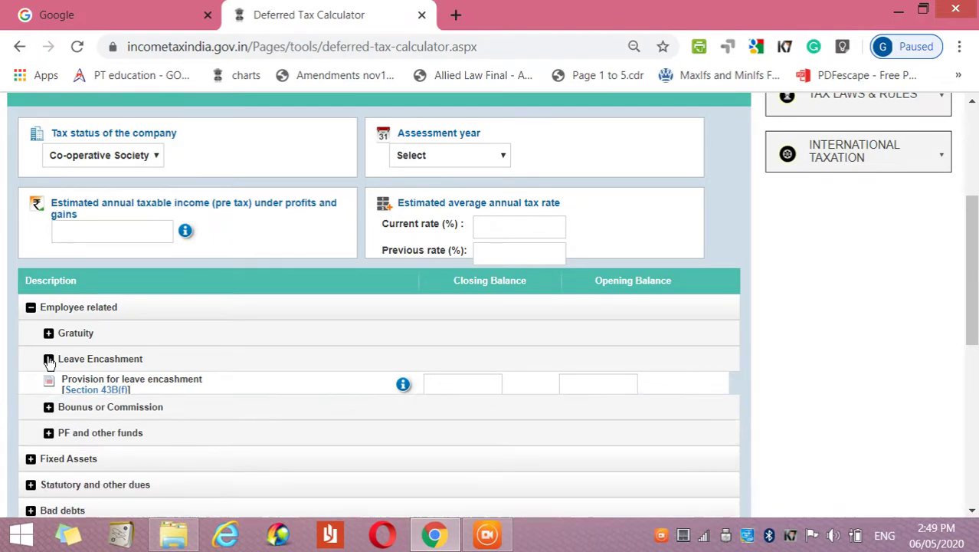
{"action": "left_click_drag", "start_coordinate": [49, 361], "coordinate": [55, 395]}
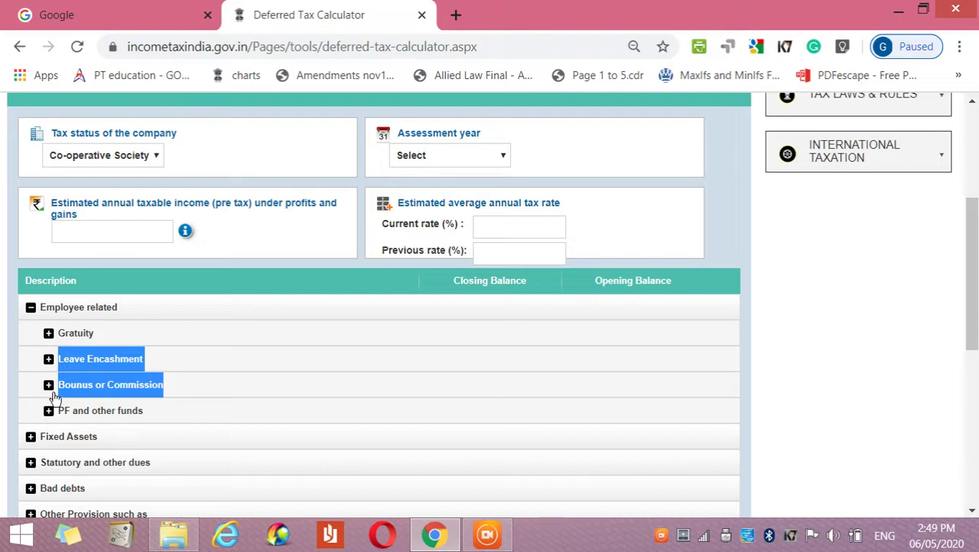
Expand the Bonus or Commission group and read the information notes on its provision and advance entries.
{"action": "left_click", "coordinate": [49, 385]}
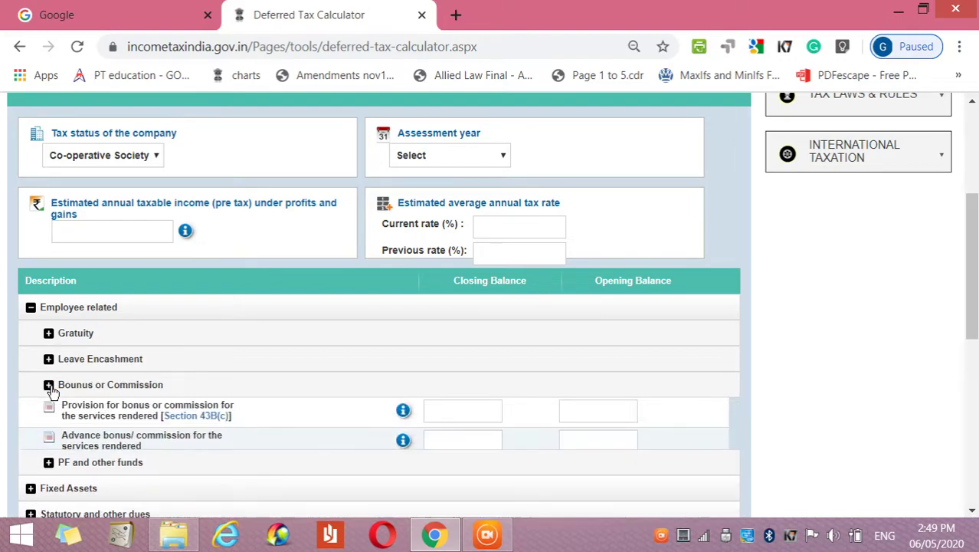
{"action": "left_click", "coordinate": [49, 384]}
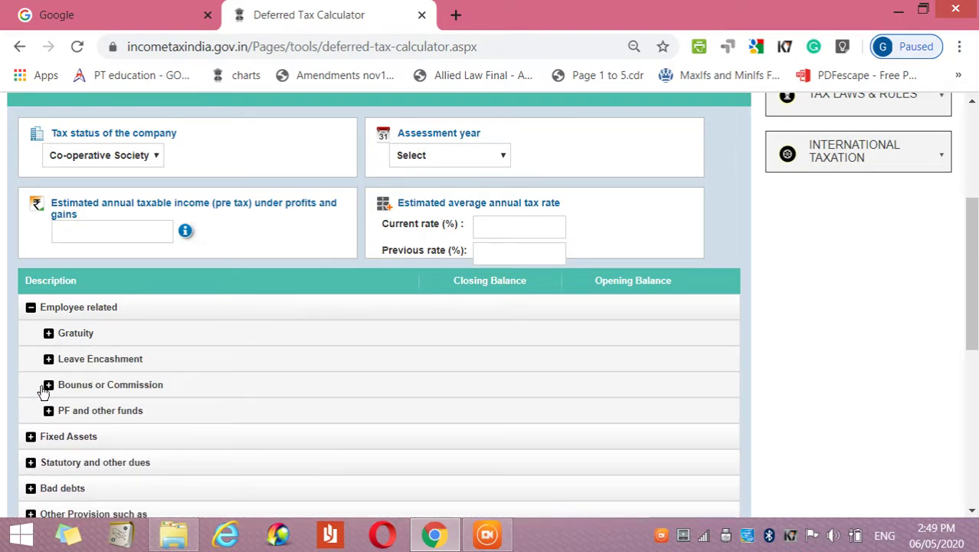
{"action": "left_click_drag", "start_coordinate": [44, 384], "coordinate": [49, 360]}
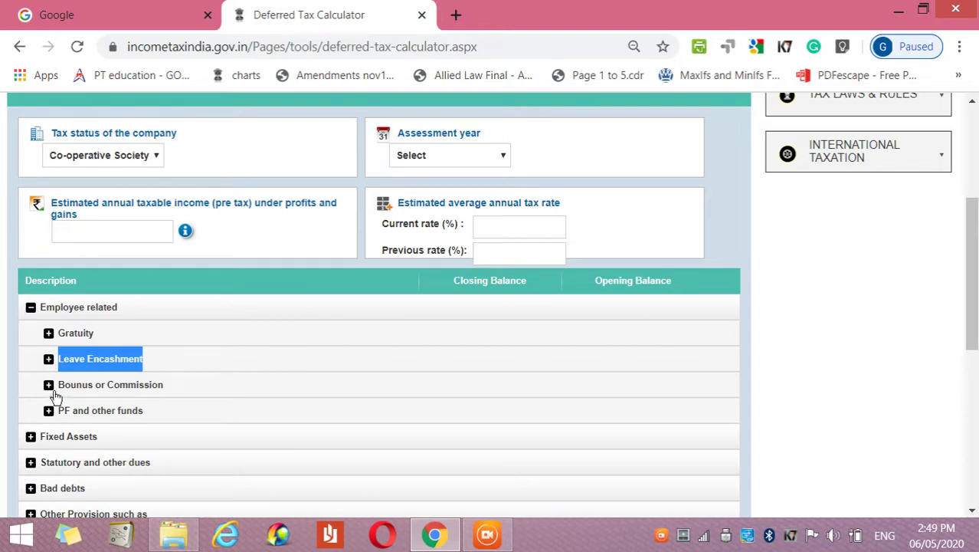
{"action": "left_click", "coordinate": [52, 389]}
{"action": "left_click", "coordinate": [51, 388]}
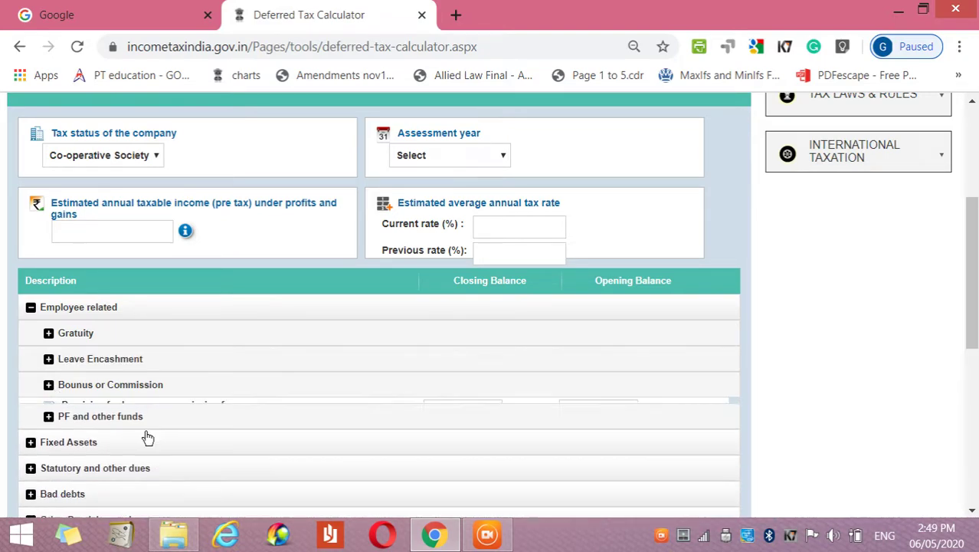
{"action": "double_click", "coordinate": [75, 389]}
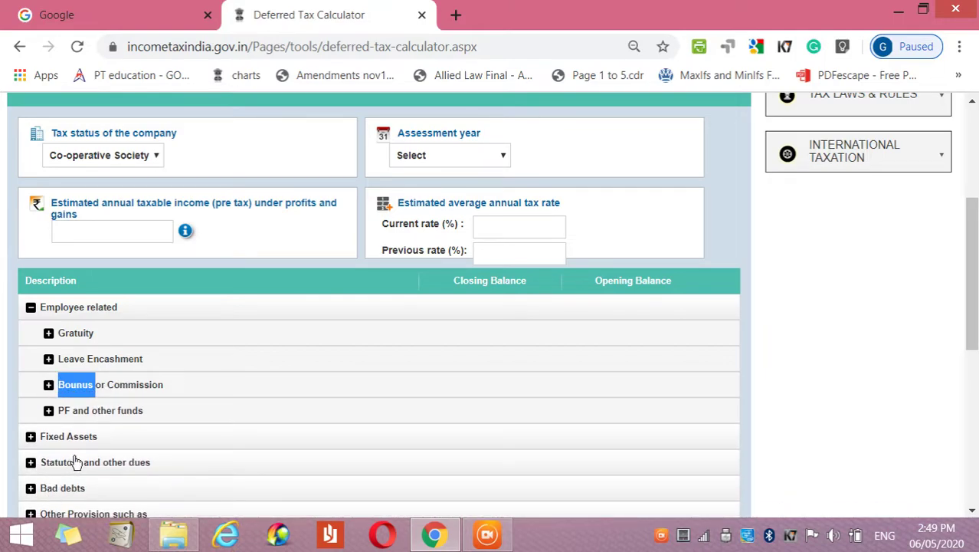
{"action": "left_click", "coordinate": [49, 385]}
{"action": "left_click", "coordinate": [49, 385]}
{"action": "left_click", "coordinate": [49, 385]}
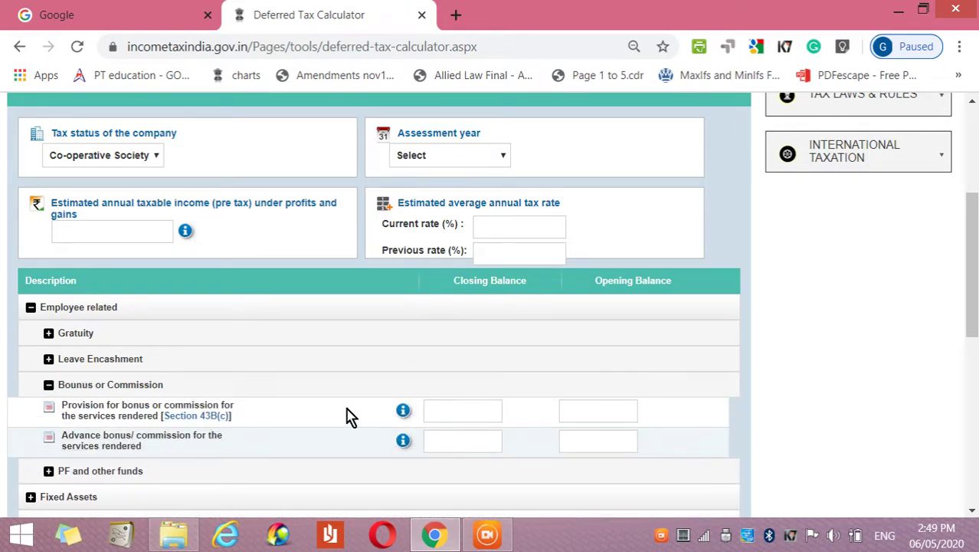
{"action": "mouse_move", "coordinate": [400, 412]}
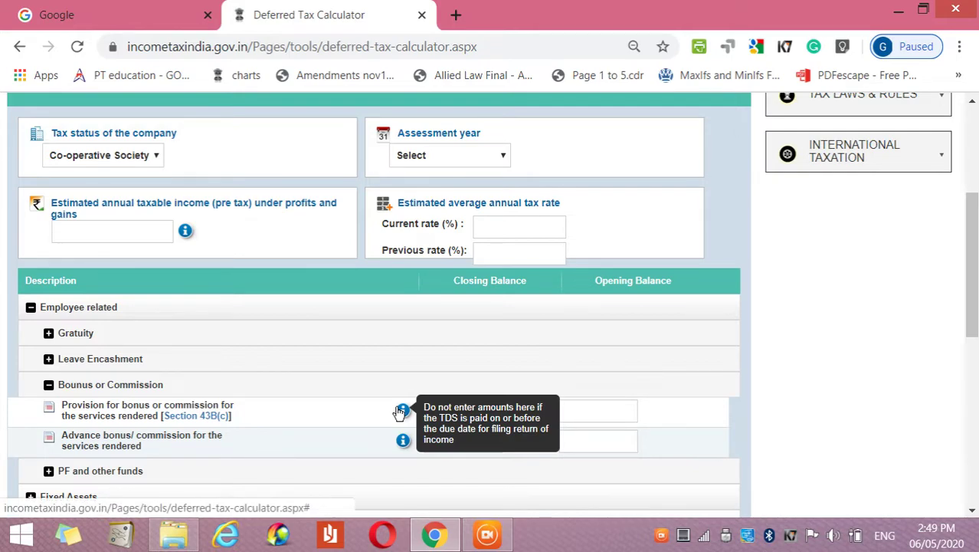
{"action": "mouse_move", "coordinate": [405, 443]}
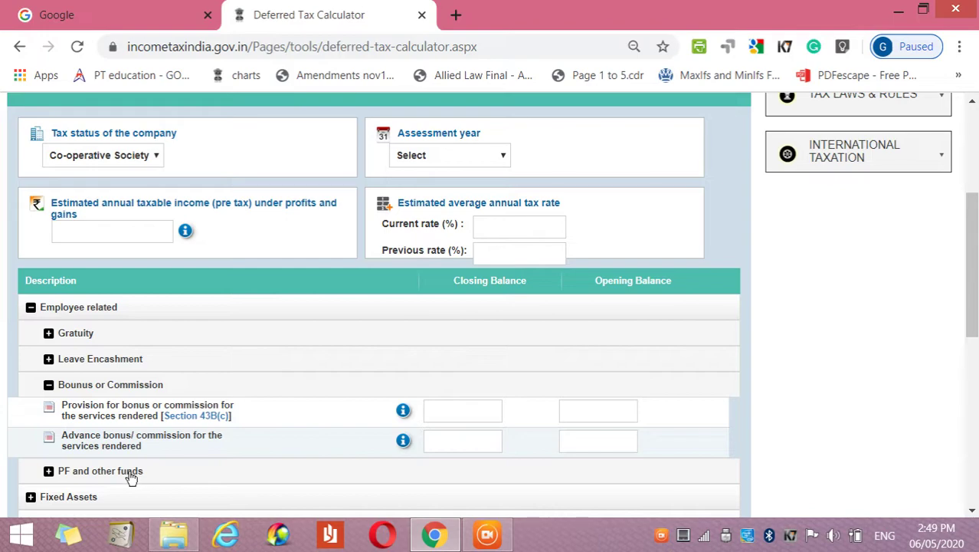
Expand the PF and other funds group and read the note on provisions for contribution to PF and superannuation funds.
{"action": "left_click", "coordinate": [50, 473]}
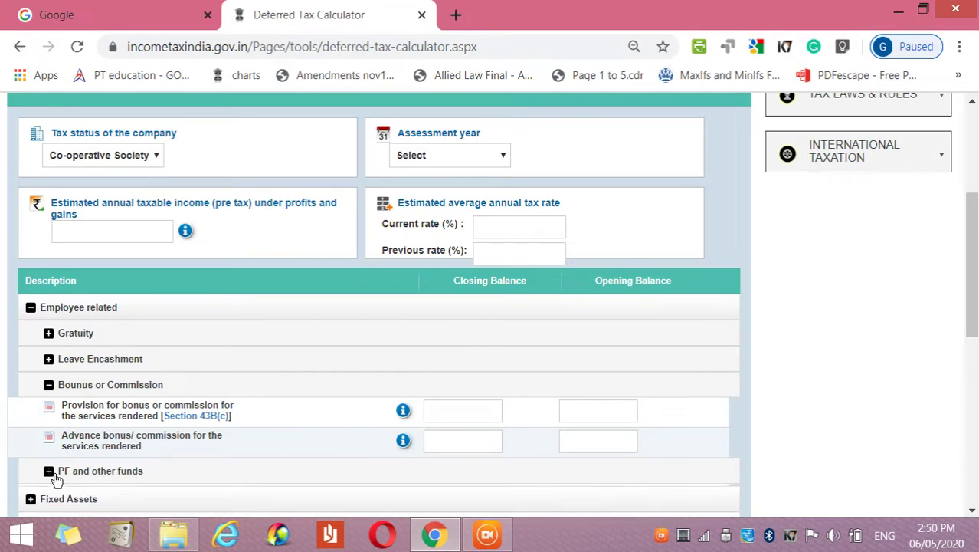
{"action": "scroll", "coordinate": [135, 480], "scroll_direction": "down", "scroll_amount": 3}
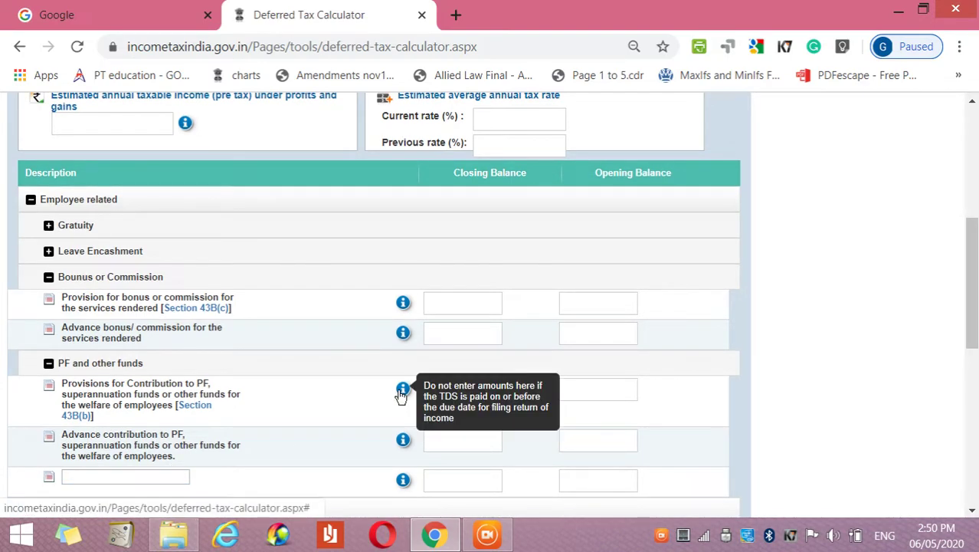
Read the notes on the advance PF contribution and the blank custom entry, and collapse the Employee related section.
{"action": "mouse_move", "coordinate": [403, 444]}
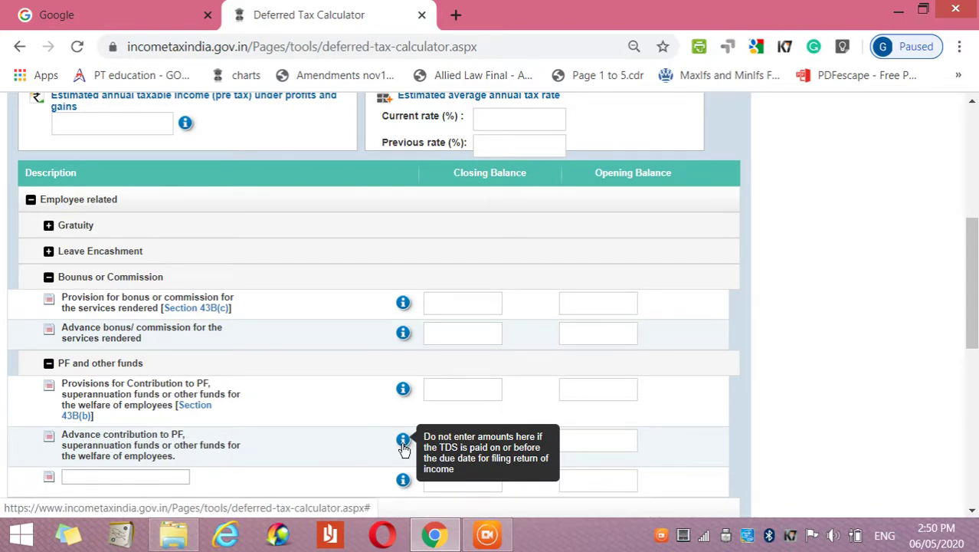
{"action": "mouse_move", "coordinate": [403, 482]}
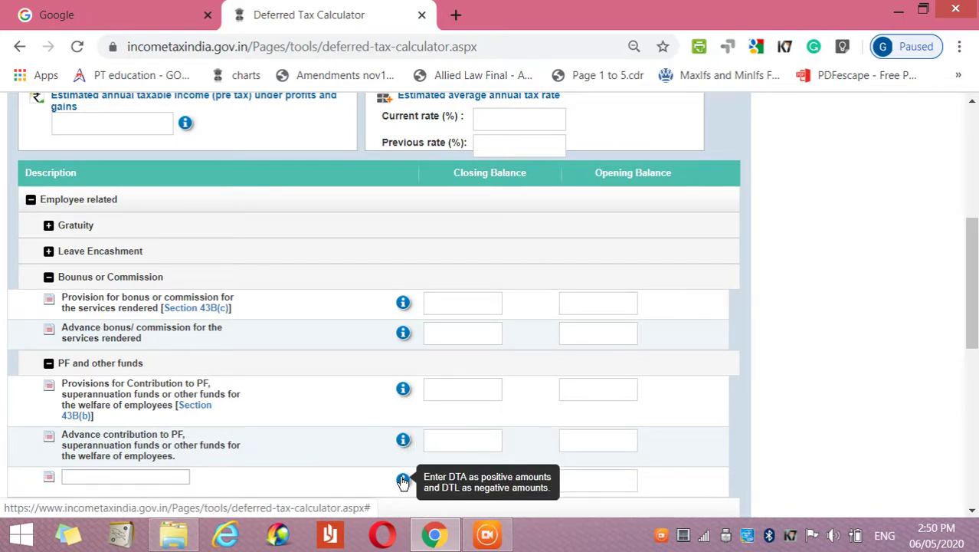
{"action": "scroll", "coordinate": [403, 480], "scroll_direction": "down", "scroll_amount": 1}
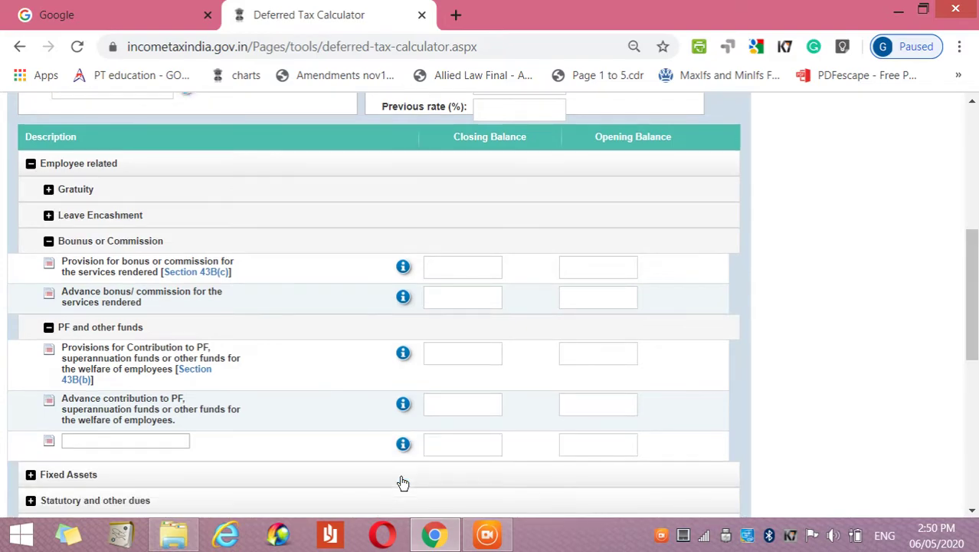
{"action": "left_click", "coordinate": [31, 166]}
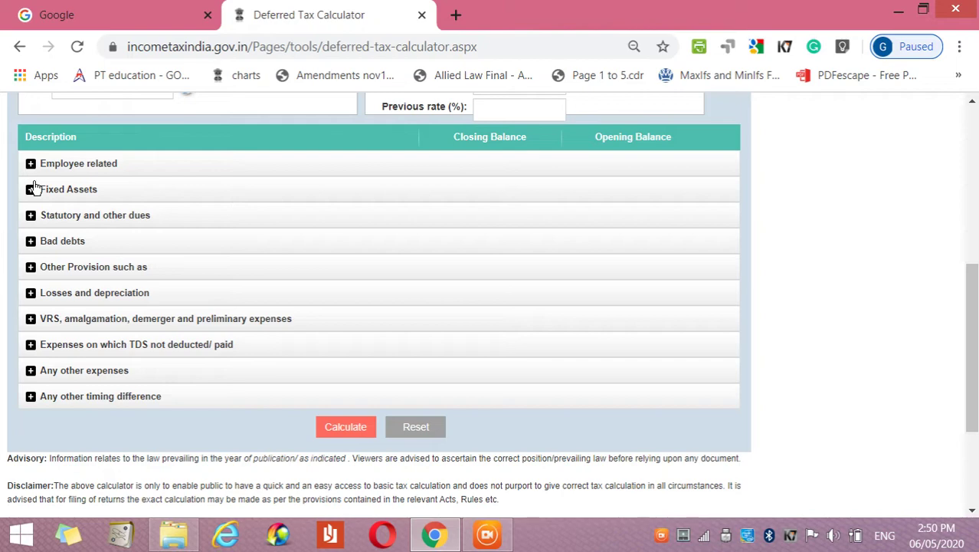
Expand the Fixed Assets section and read the notes on WDV of depreciable assets per Income-tax Act and per books of accounts.
{"action": "left_click", "coordinate": [31, 190]}
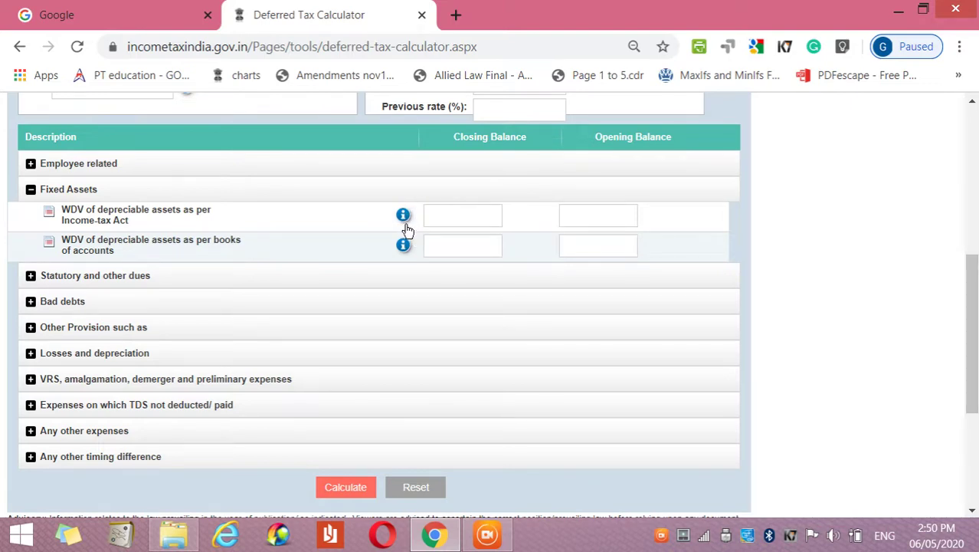
{"action": "mouse_move", "coordinate": [406, 220]}
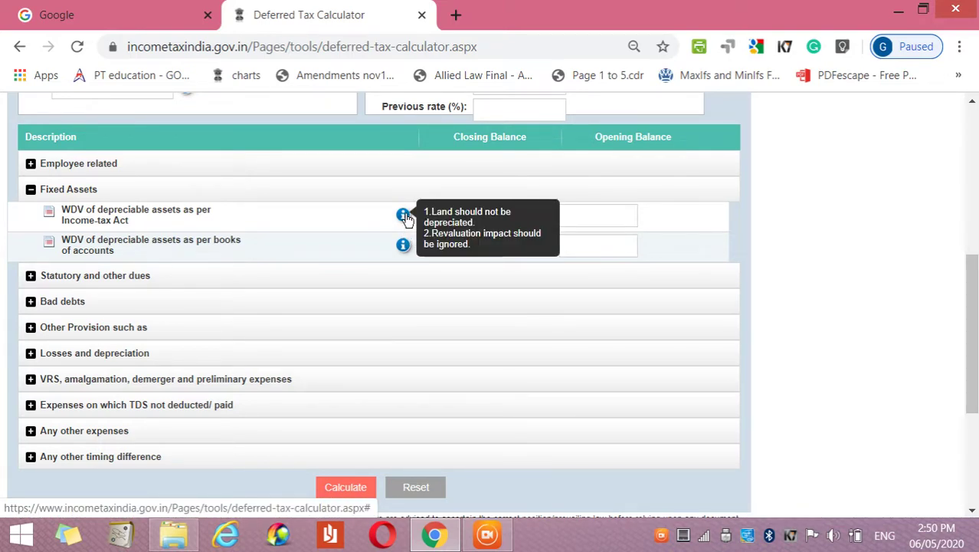
{"action": "mouse_move", "coordinate": [405, 246]}
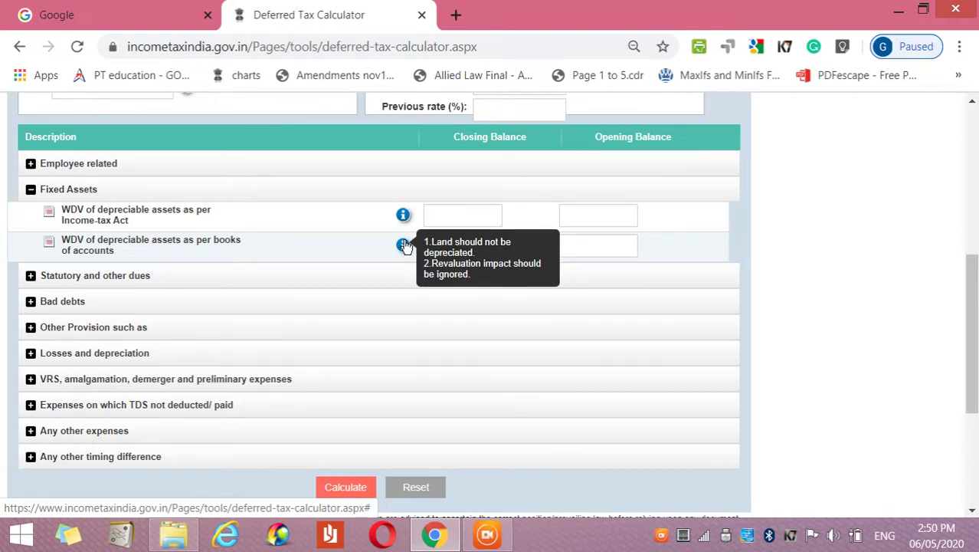
Expand Statutory and other dues with its Tax, Duty & Cess and Interest on borrowings and loans groups, and review their entries.
{"action": "left_click", "coordinate": [31, 276]}
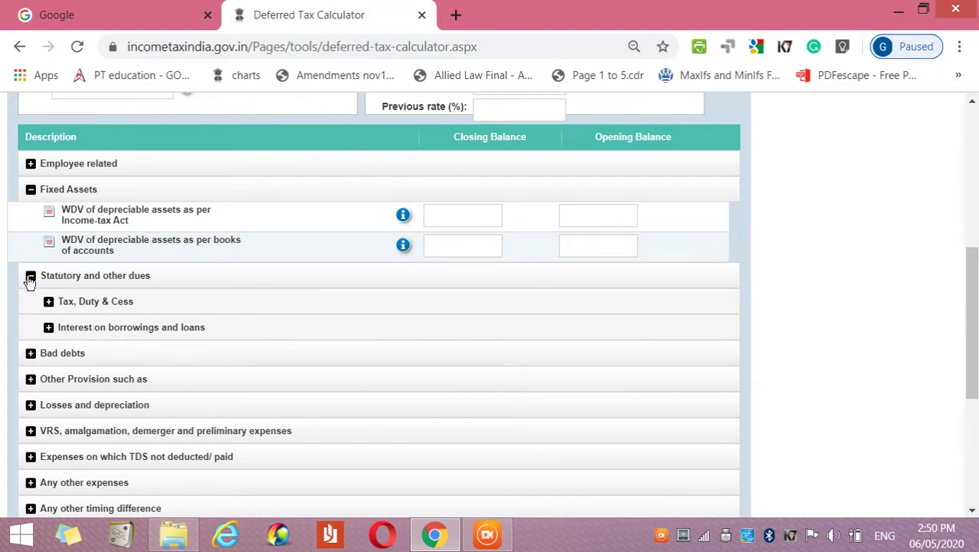
{"action": "left_click", "coordinate": [49, 302]}
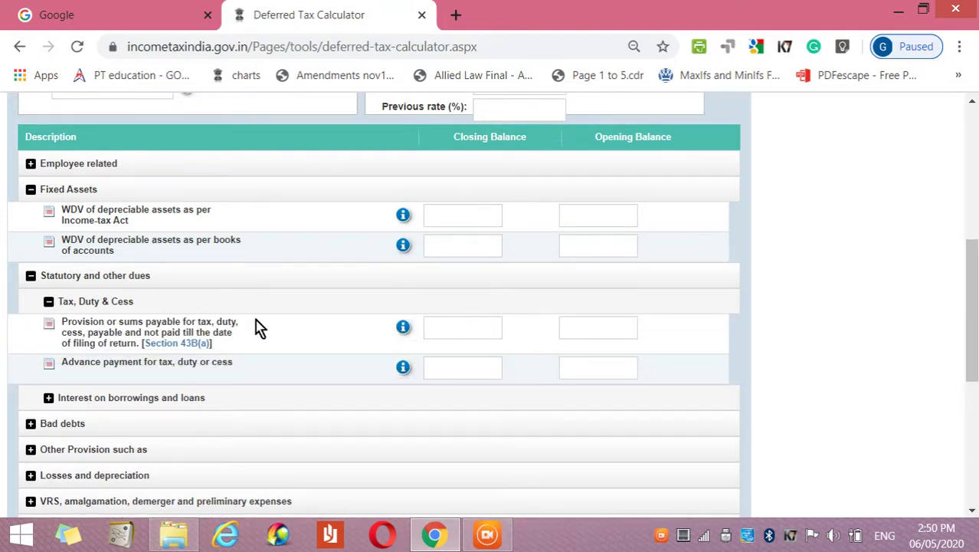
{"action": "mouse_move", "coordinate": [403, 331]}
{"action": "left_click", "coordinate": [49, 398]}
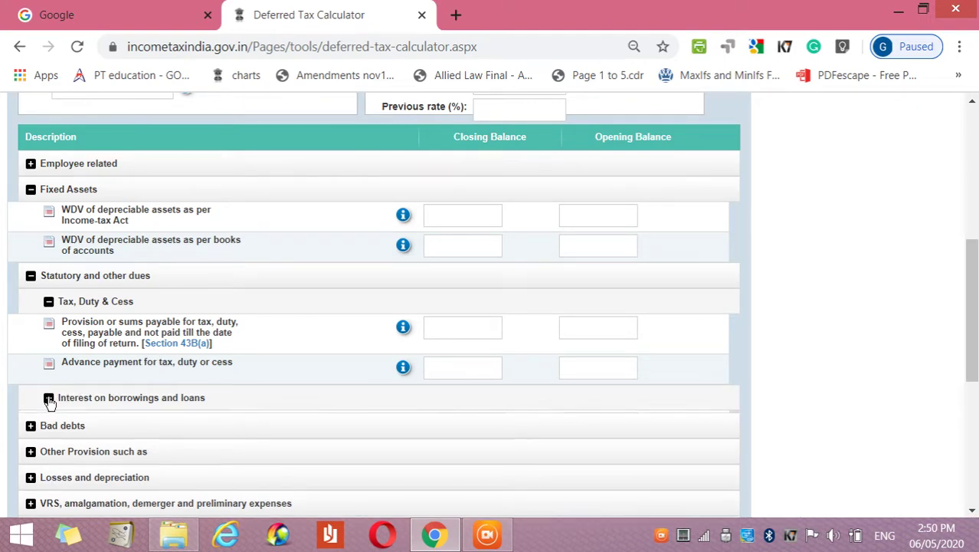
{"action": "scroll", "coordinate": [51, 405], "scroll_direction": "down", "scroll_amount": 3}
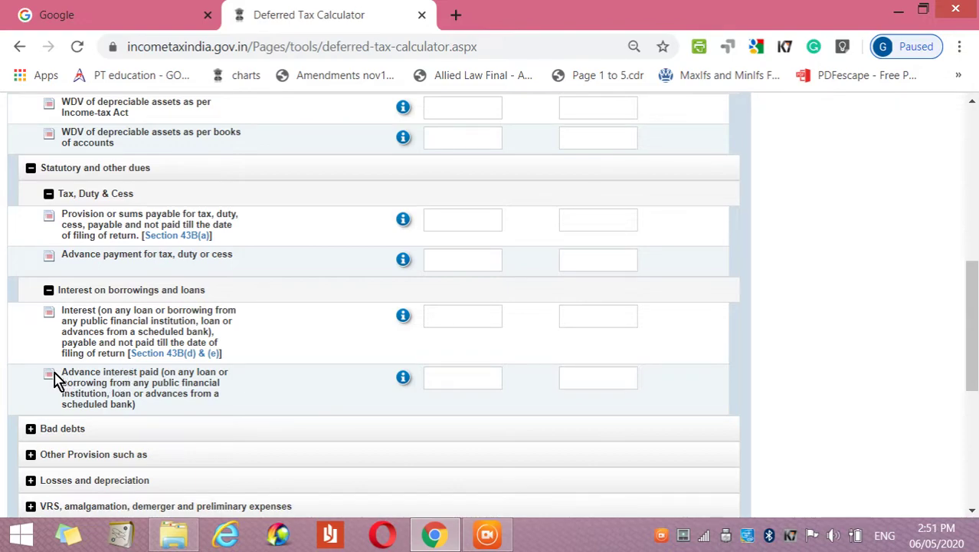
Expand the Bad debts and Other Provision such as sections and review their provision entries.
{"action": "scroll", "coordinate": [151, 397], "scroll_direction": "down", "scroll_amount": 3}
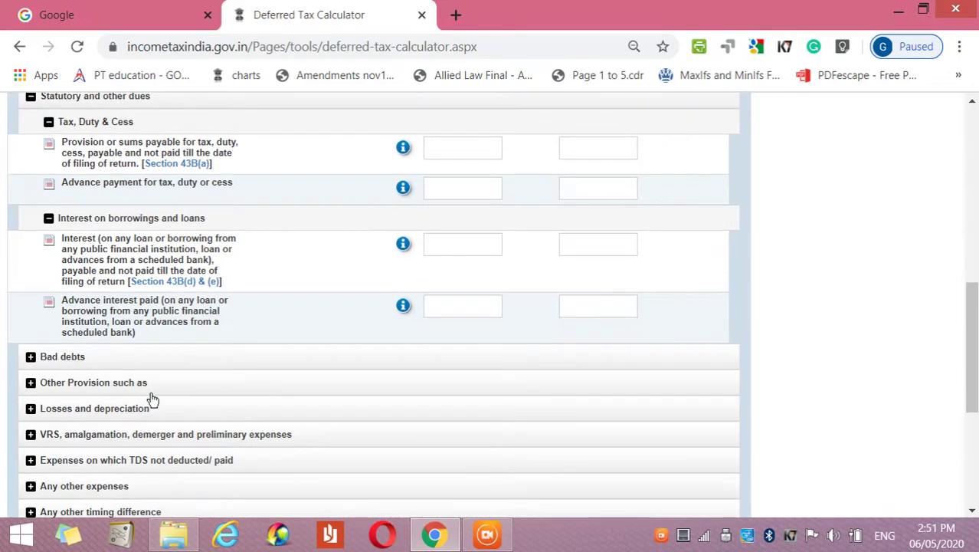
{"action": "scroll", "coordinate": [151, 397], "scroll_direction": "down", "scroll_amount": 1}
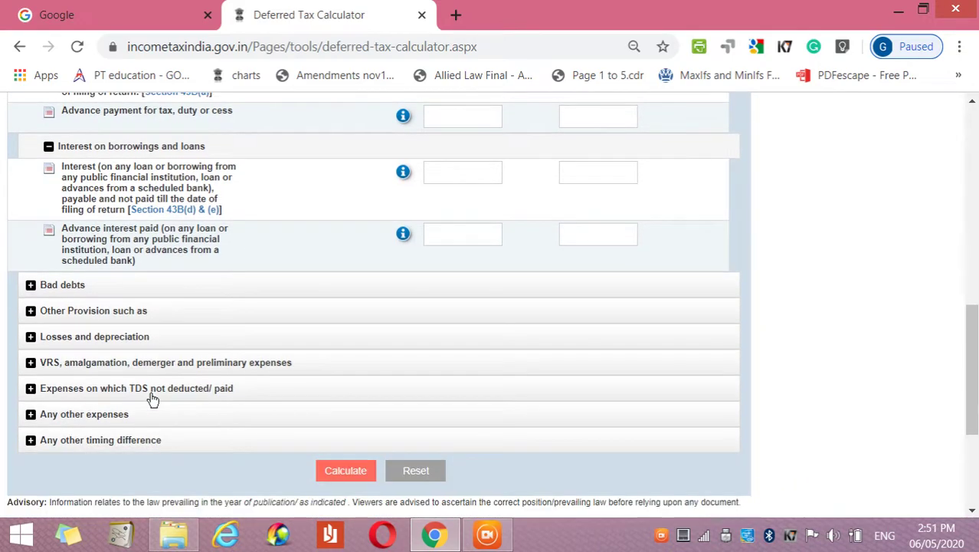
{"action": "left_click", "coordinate": [30, 285]}
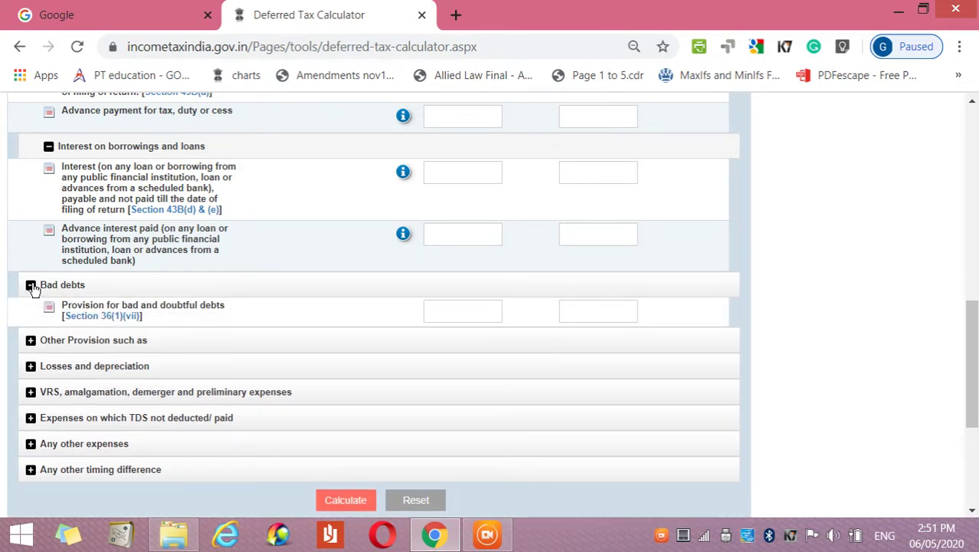
{"action": "left_click", "coordinate": [31, 340]}
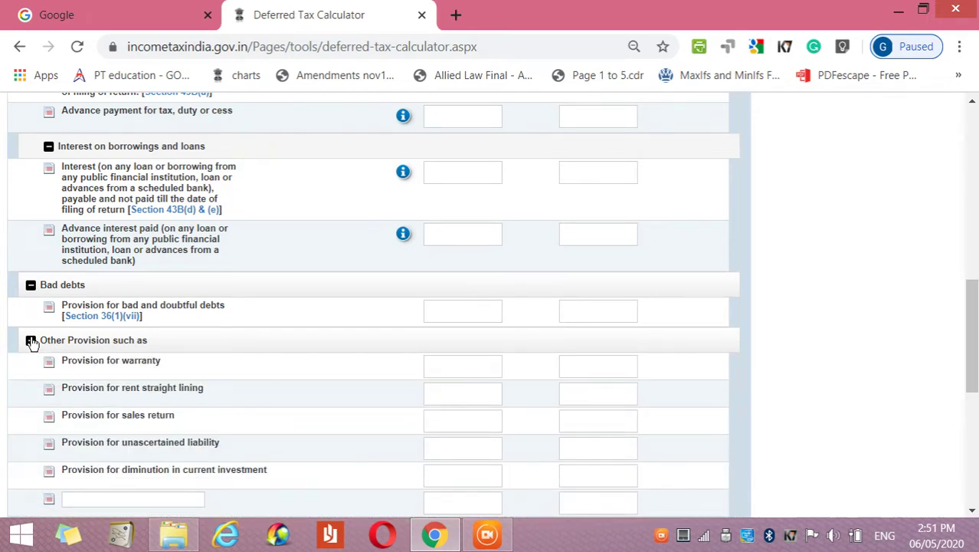
{"action": "scroll", "coordinate": [240, 347], "scroll_direction": "down", "scroll_amount": 5}
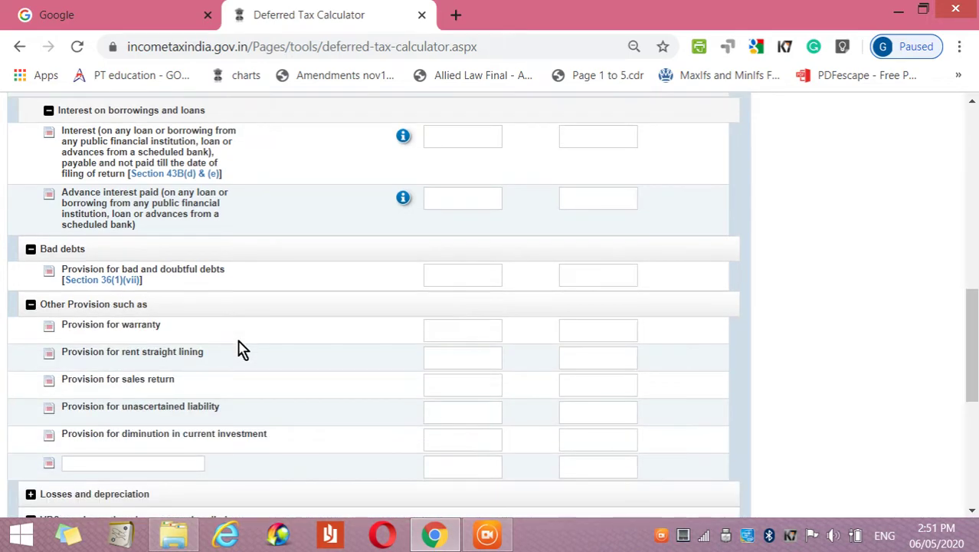
{"action": "scroll", "coordinate": [240, 346], "scroll_direction": "down", "scroll_amount": 1}
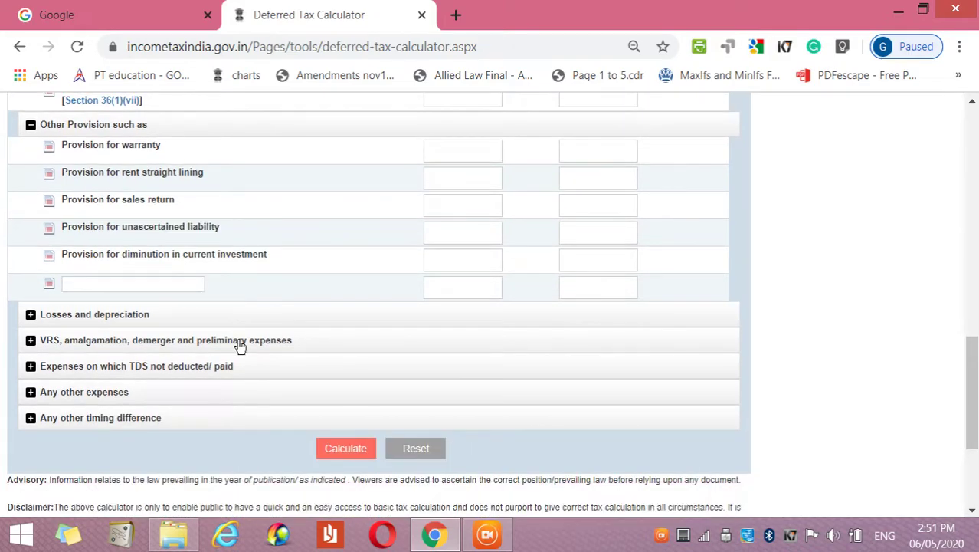
Expand the Losses and depreciation section and review its entries from business losses to unabsorbed depreciation.
{"action": "left_click", "coordinate": [34, 316]}
{"action": "scroll", "coordinate": [38, 318], "scroll_direction": "down", "scroll_amount": 1}
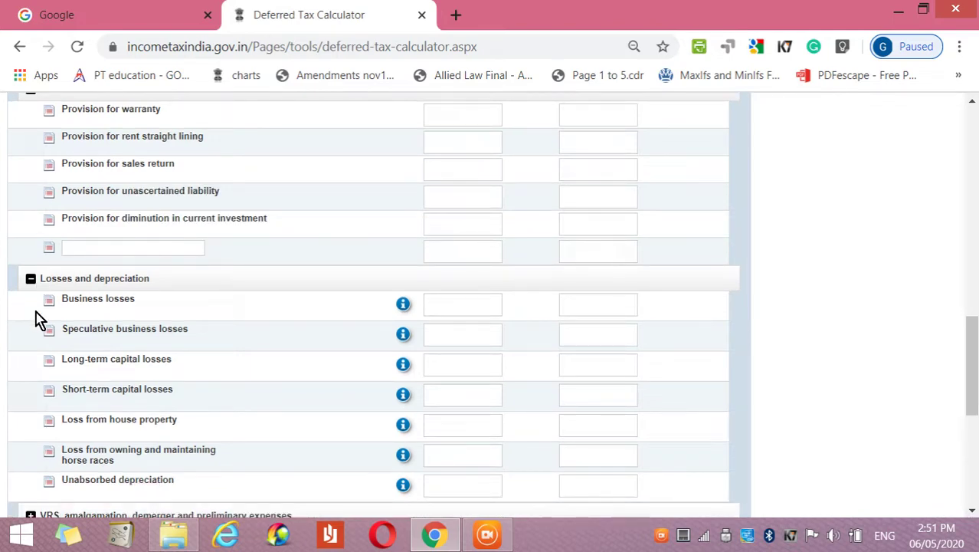
{"action": "scroll", "coordinate": [39, 318], "scroll_direction": "down", "scroll_amount": 1}
{"action": "scroll", "coordinate": [38, 318], "scroll_direction": "down", "scroll_amount": 5}
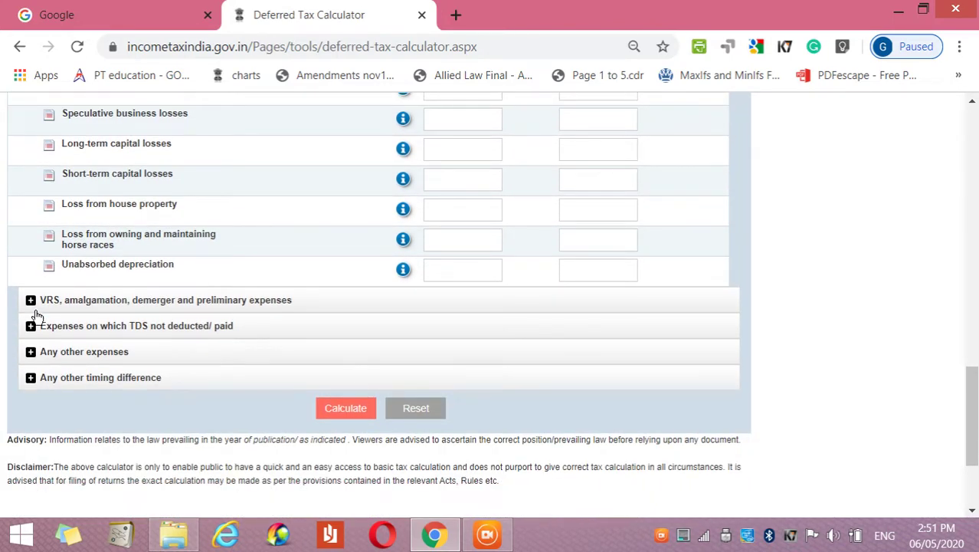
Expand the VRS, amalgamation, demerger and preliminary expenses section to view its groups.
{"action": "left_click", "coordinate": [32, 302]}
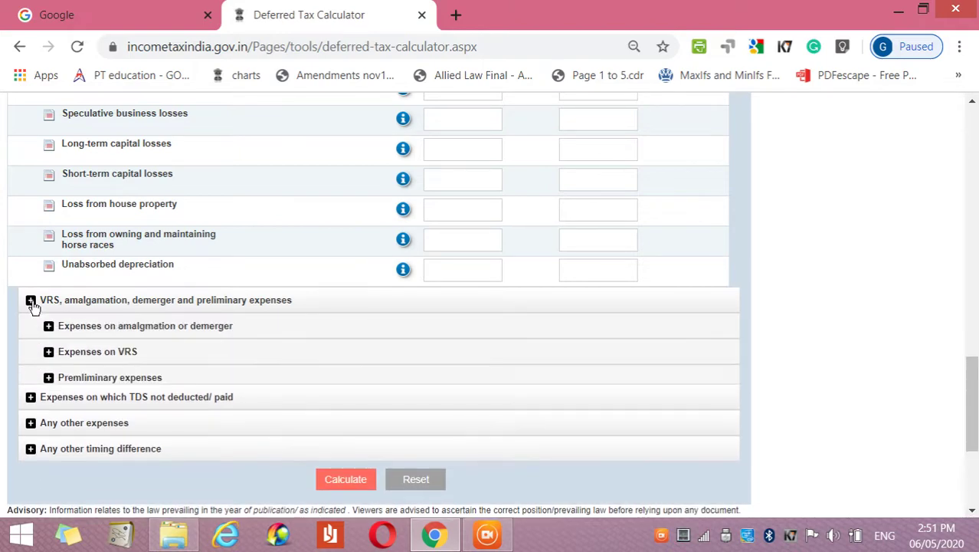
{"action": "left_click", "coordinate": [32, 302]}
{"action": "left_click", "coordinate": [32, 302]}
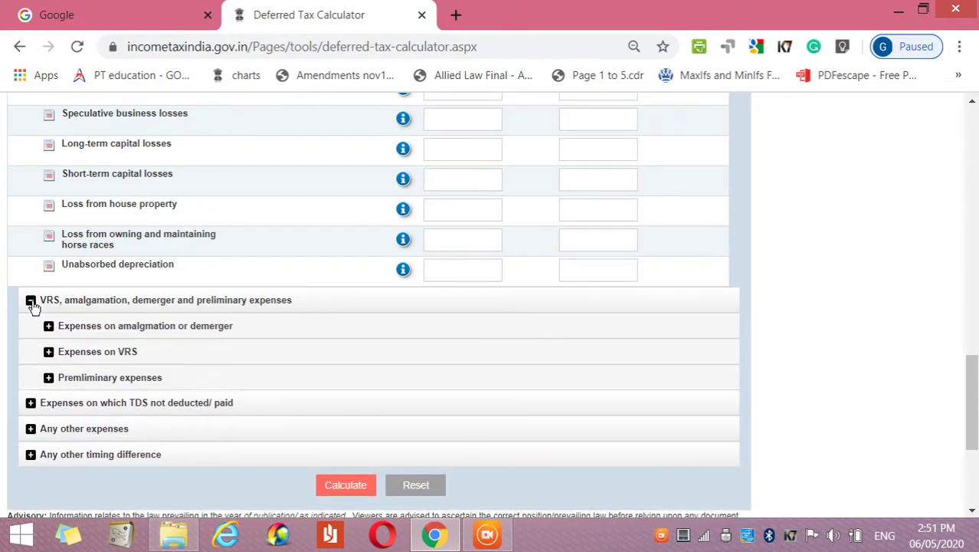
Expand the Expenses on which TDS not deducted/ paid and Any other expenses sections and review their contents.
{"action": "left_click", "coordinate": [31, 404]}
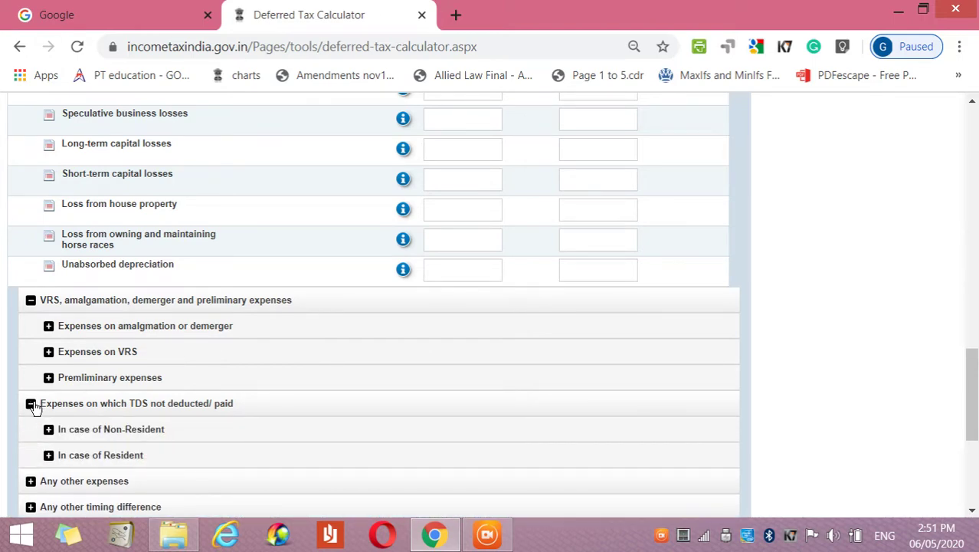
{"action": "scroll", "coordinate": [33, 406], "scroll_direction": "down", "scroll_amount": 3}
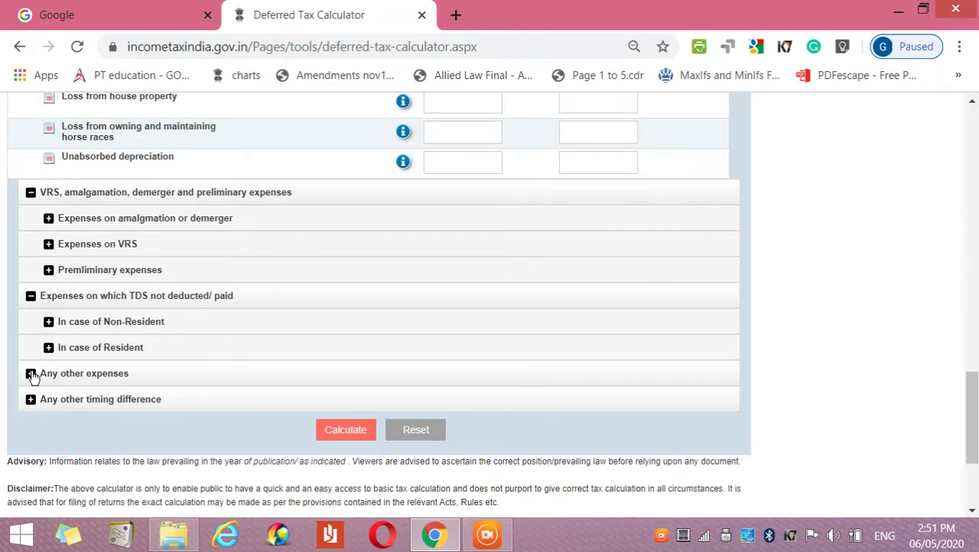
{"action": "left_click", "coordinate": [31, 374]}
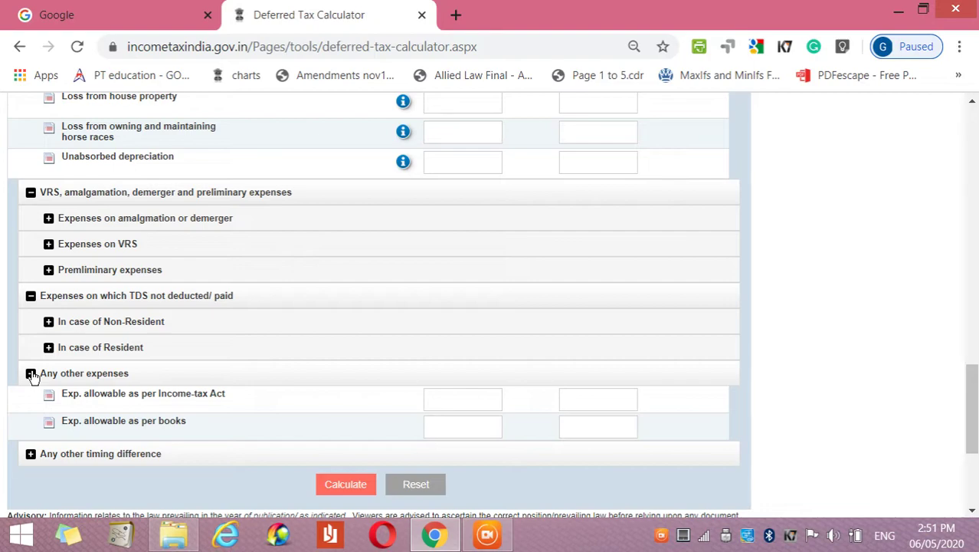
Review the whole deferred tax form, from the company status and tax rate fields through the expanded sections to the calculation options.
{"action": "scroll", "coordinate": [31, 374], "scroll_direction": "up", "scroll_amount": 7}
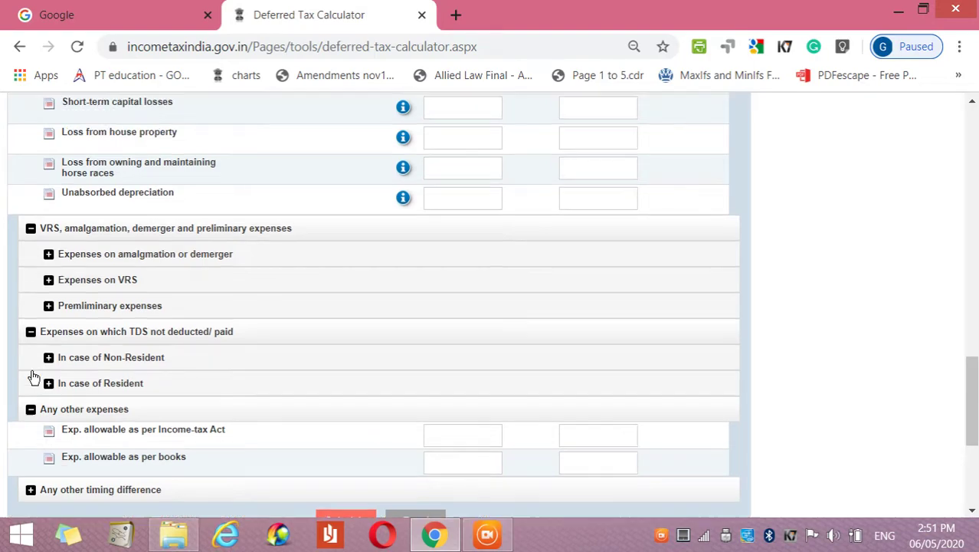
{"action": "scroll", "coordinate": [34, 381], "scroll_direction": "up", "scroll_amount": 9}
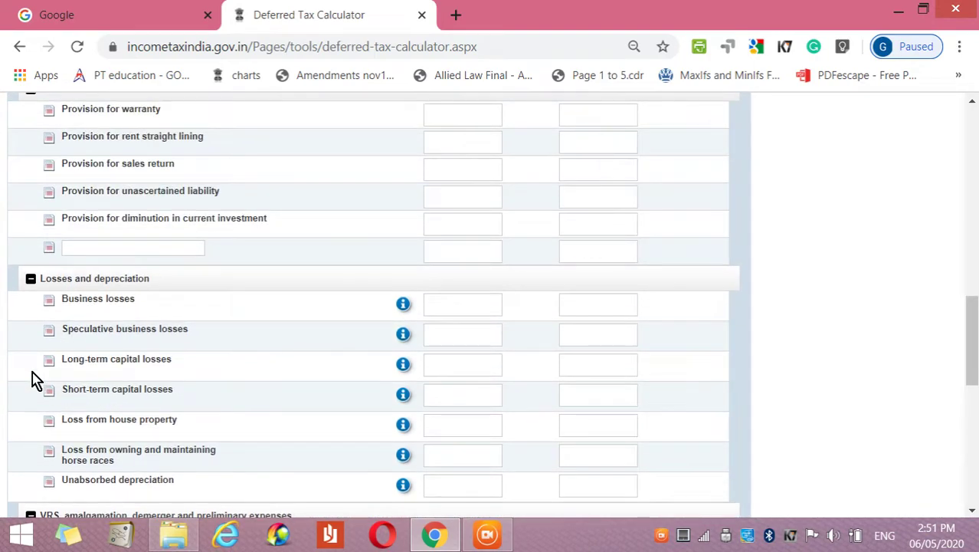
{"action": "scroll", "coordinate": [34, 381], "scroll_direction": "up", "scroll_amount": 10}
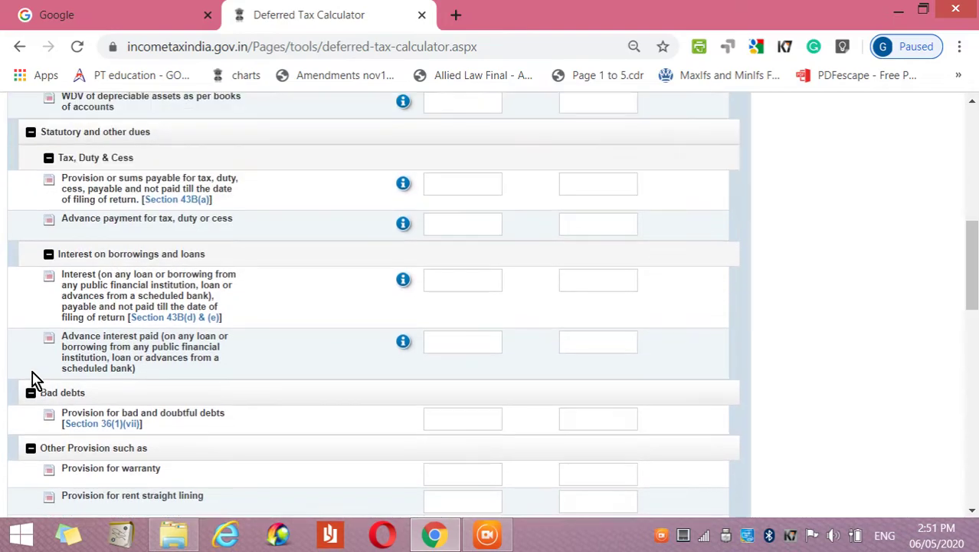
{"action": "scroll", "coordinate": [32, 376], "scroll_direction": "up", "scroll_amount": 3}
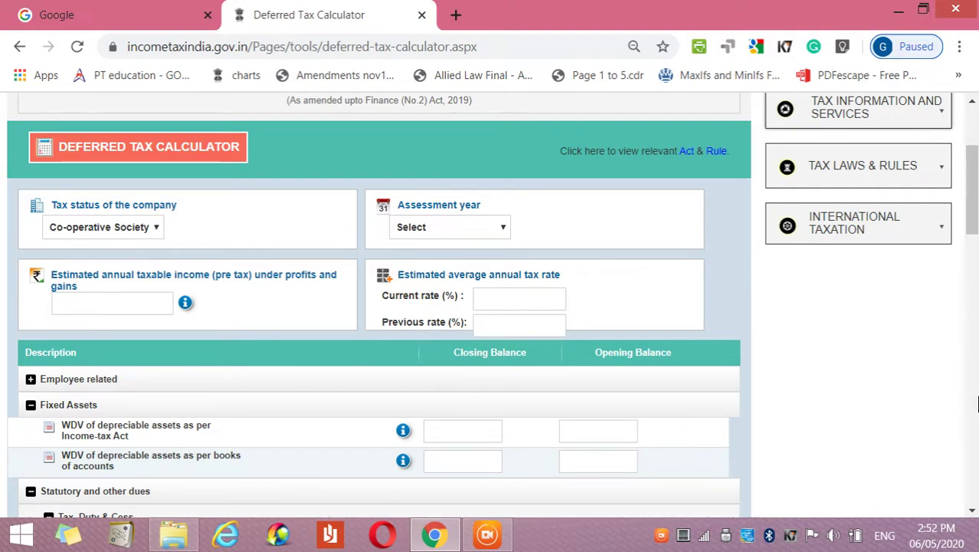
{"action": "scroll", "coordinate": [976, 404], "scroll_direction": "down", "scroll_amount": 10}
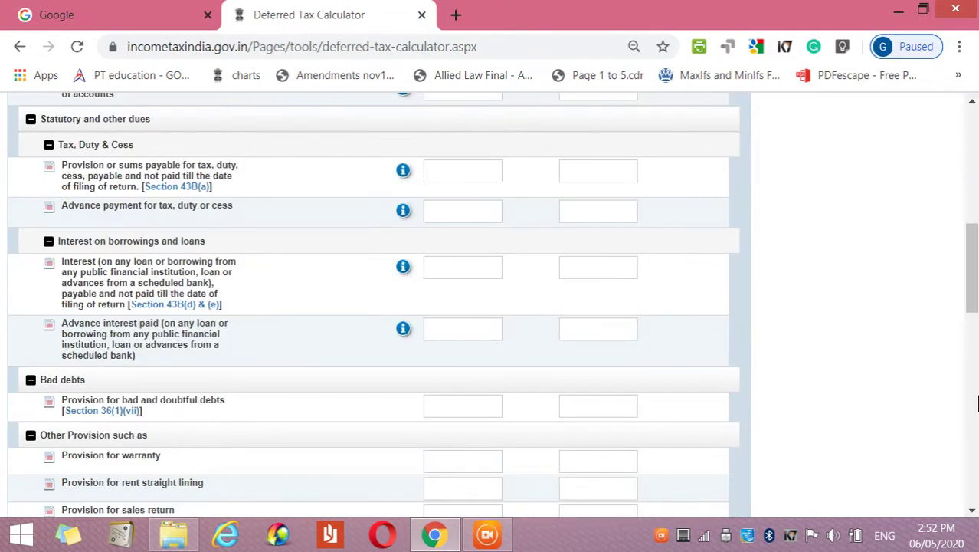
{"action": "scroll", "coordinate": [974, 445], "scroll_direction": "down", "scroll_amount": 5}
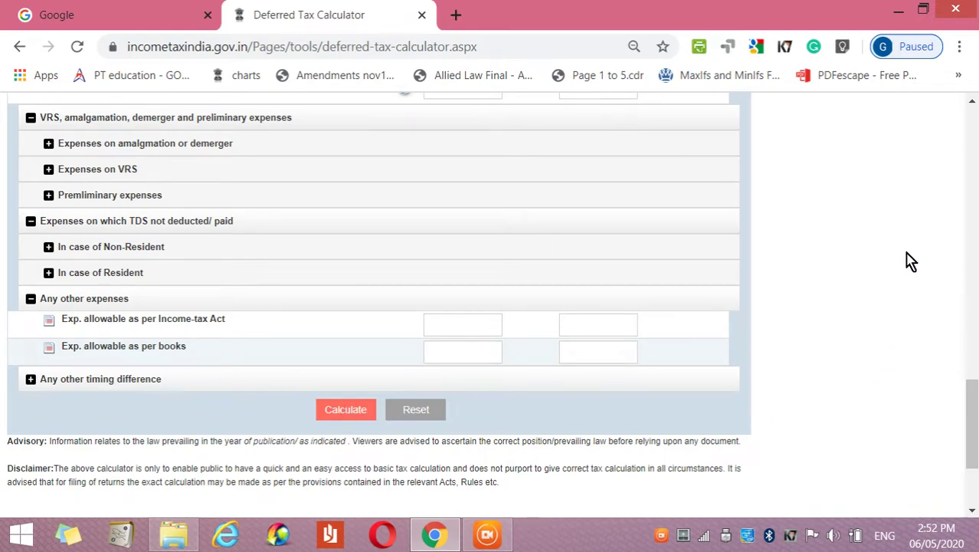
{"action": "scroll", "coordinate": [972, 129], "scroll_direction": "up", "scroll_amount": 10}
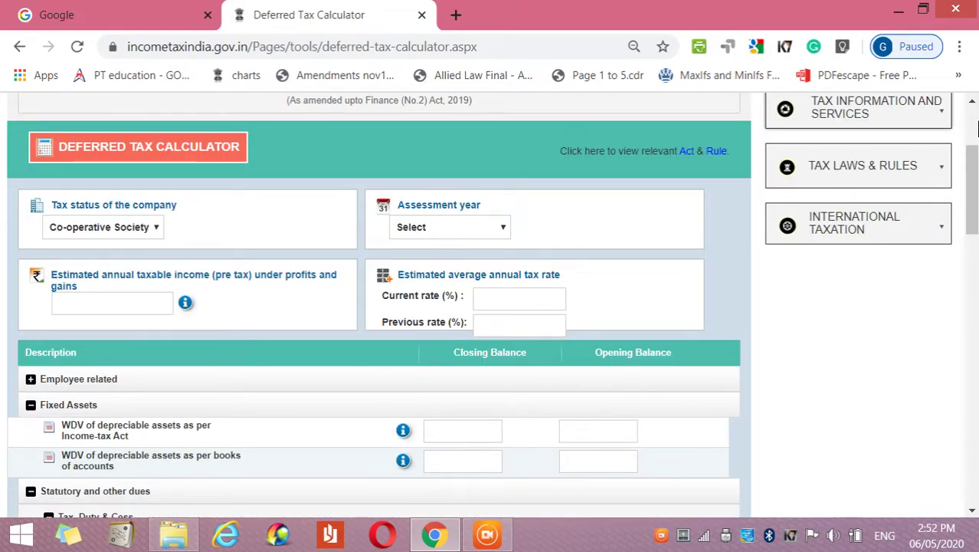
Return to the Tax Tools page and browse the available calculators.
{"action": "left_click", "coordinate": [974, 130]}
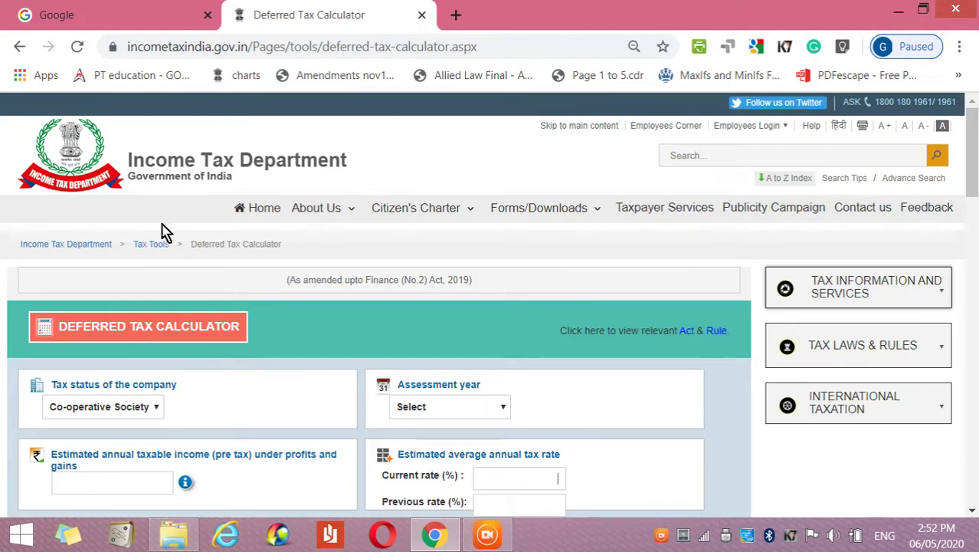
{"action": "left_click", "coordinate": [151, 245]}
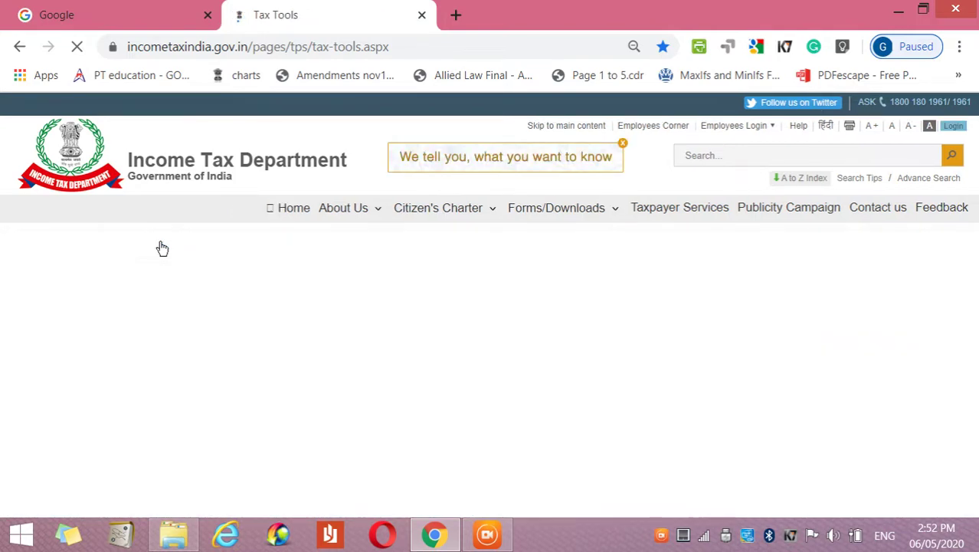
{"action": "scroll", "coordinate": [162, 246], "scroll_direction": "down", "scroll_amount": 3}
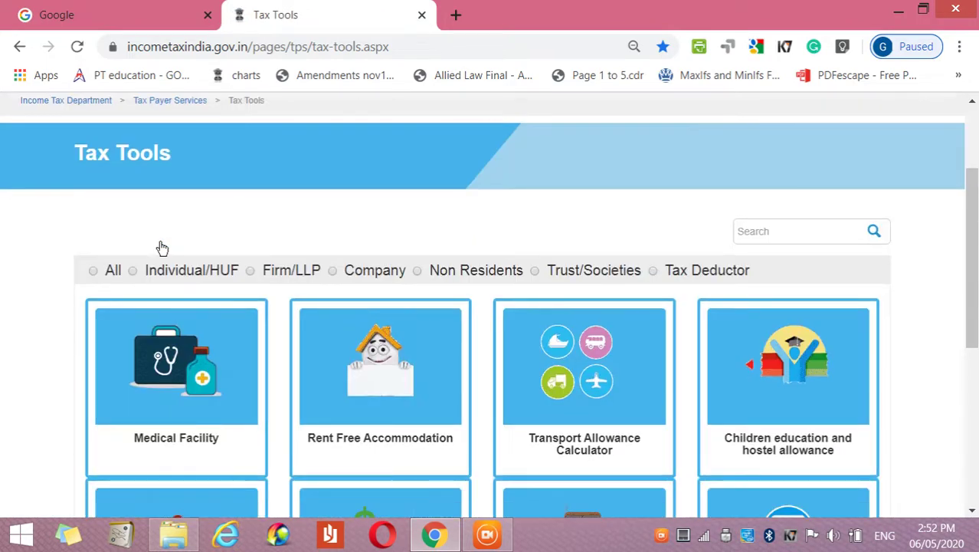
{"action": "scroll", "coordinate": [160, 248], "scroll_direction": "down", "scroll_amount": 2}
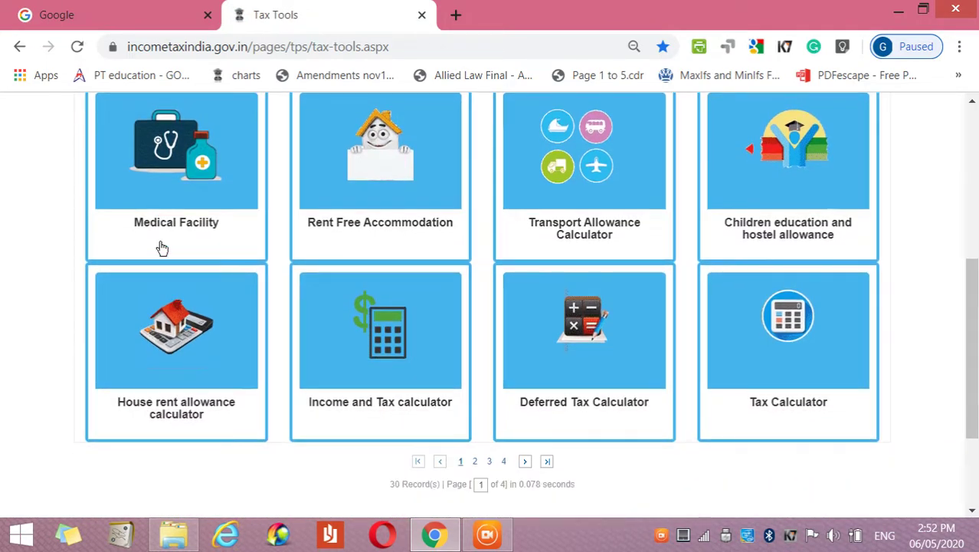
Open the Tax Calculator description, read the tax liability computation table through to its closing notes, and close it.
{"action": "mouse_move", "coordinate": [704, 395]}
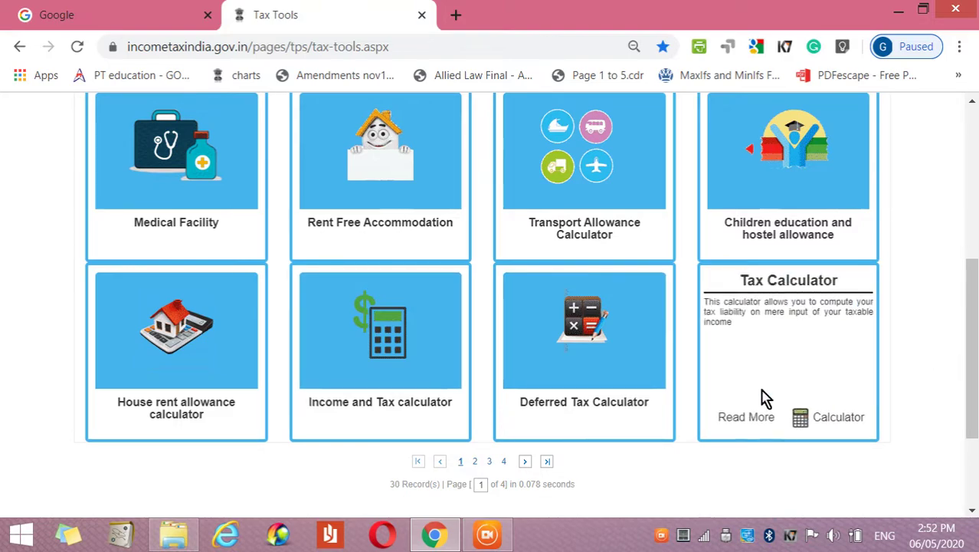
{"action": "double_click", "coordinate": [747, 417]}
{"action": "left_click_drag", "start_coordinate": [748, 417], "coordinate": [765, 422]}
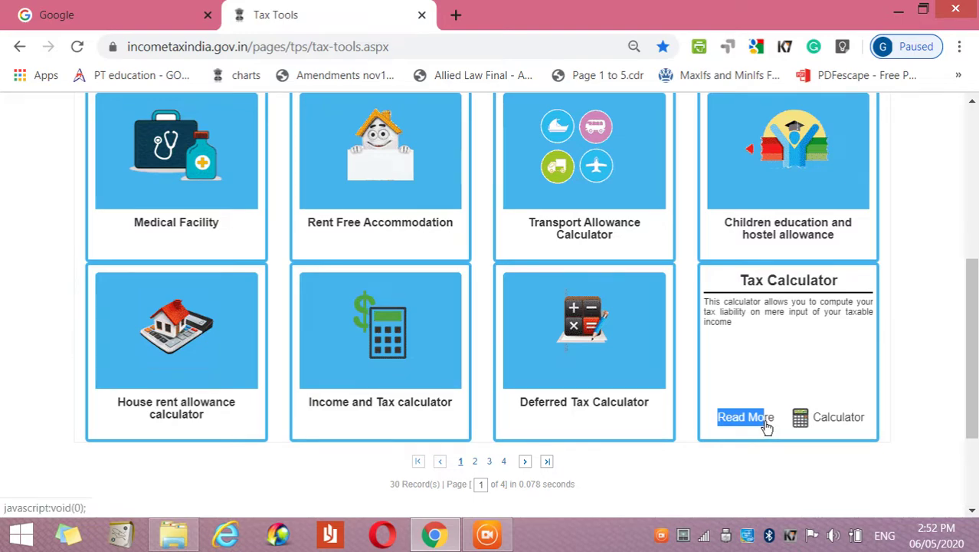
{"action": "left_click", "coordinate": [766, 426]}
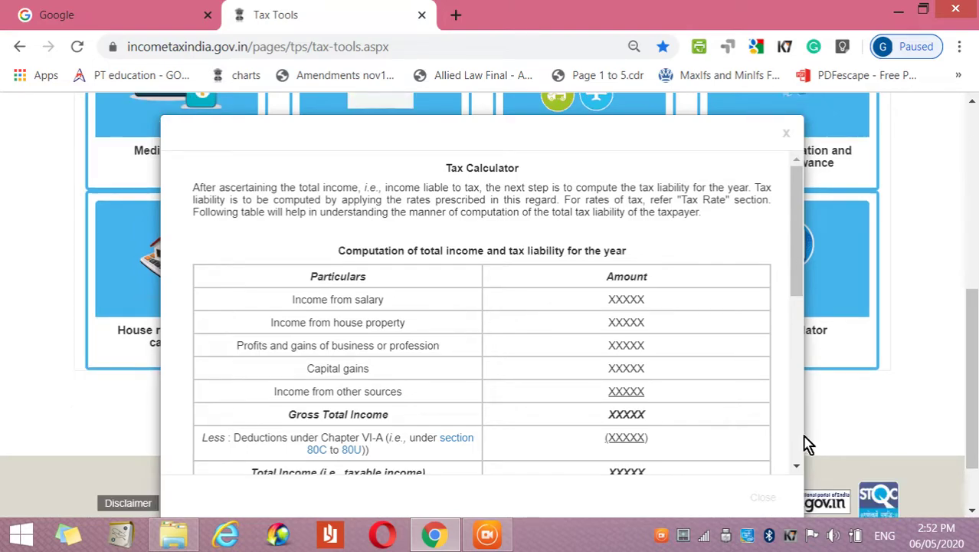
{"action": "scroll", "coordinate": [806, 443], "scroll_direction": "down", "scroll_amount": 5}
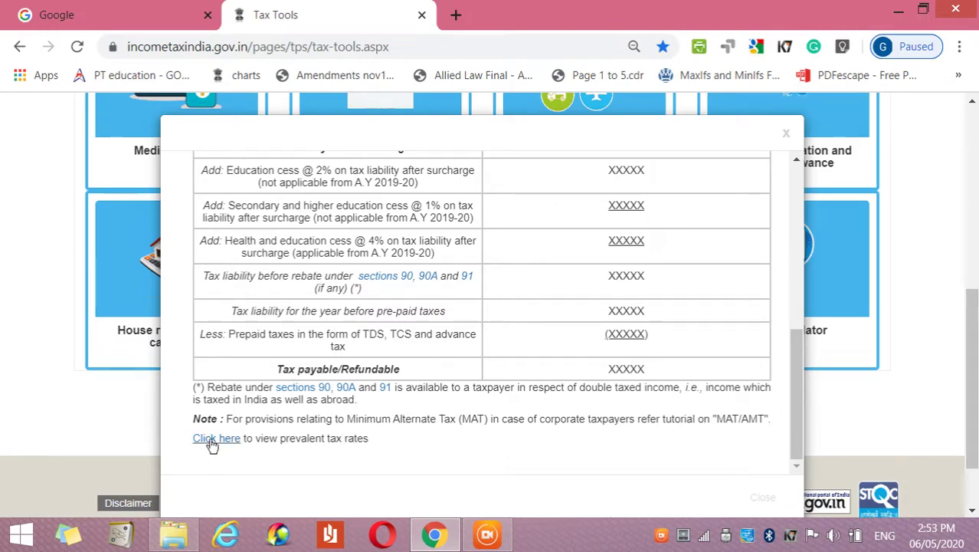
{"action": "left_click", "coordinate": [788, 135]}
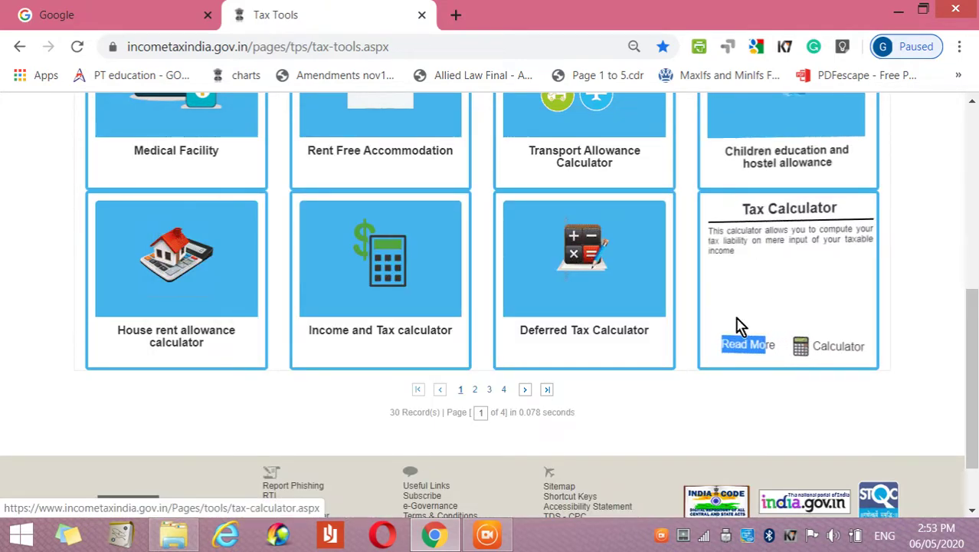
Go to page 2 of the Tax Tools list and open the Advance Tax Calculator description with its instalment schedule.
{"action": "left_click", "coordinate": [475, 391]}
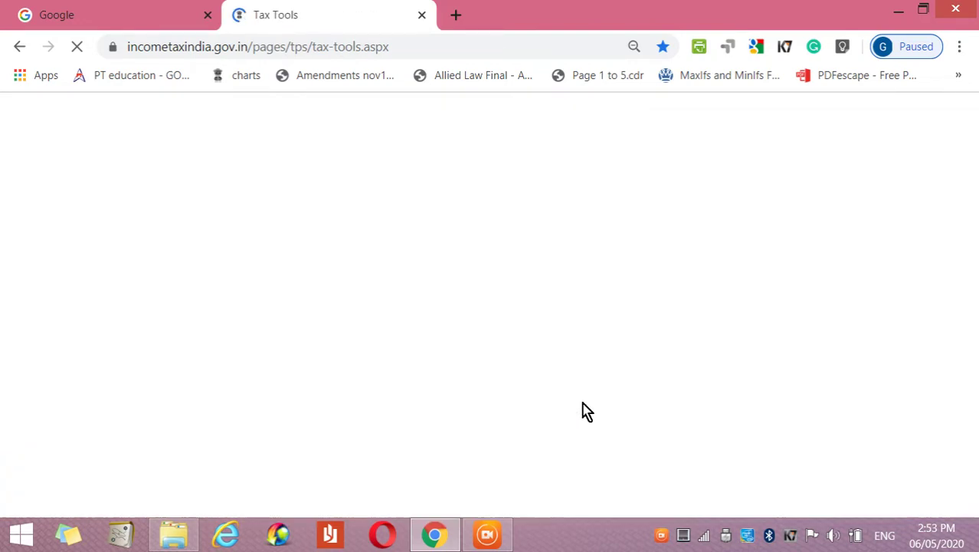
{"action": "scroll", "coordinate": [584, 409], "scroll_direction": "down", "scroll_amount": 1}
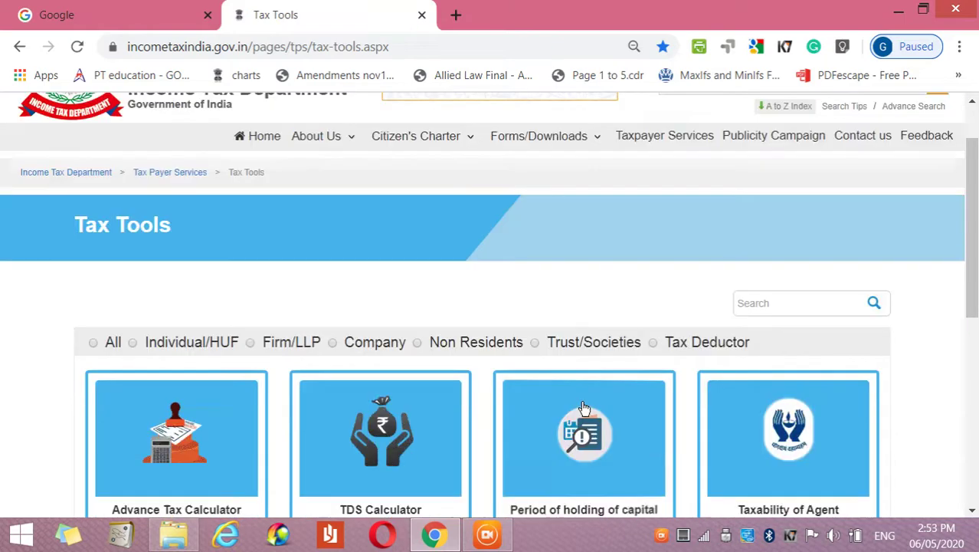
{"action": "scroll", "coordinate": [584, 409], "scroll_direction": "down", "scroll_amount": 2}
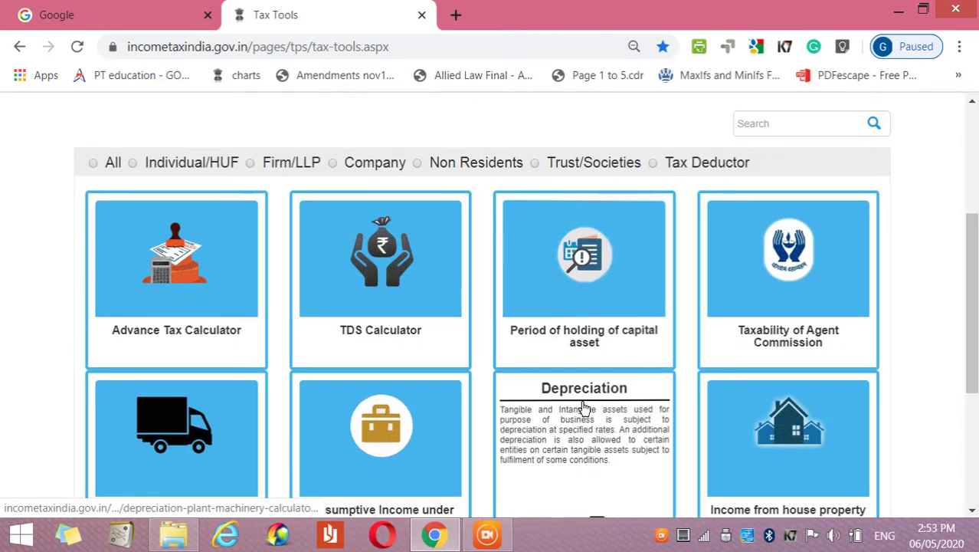
{"action": "mouse_move", "coordinate": [102, 304]}
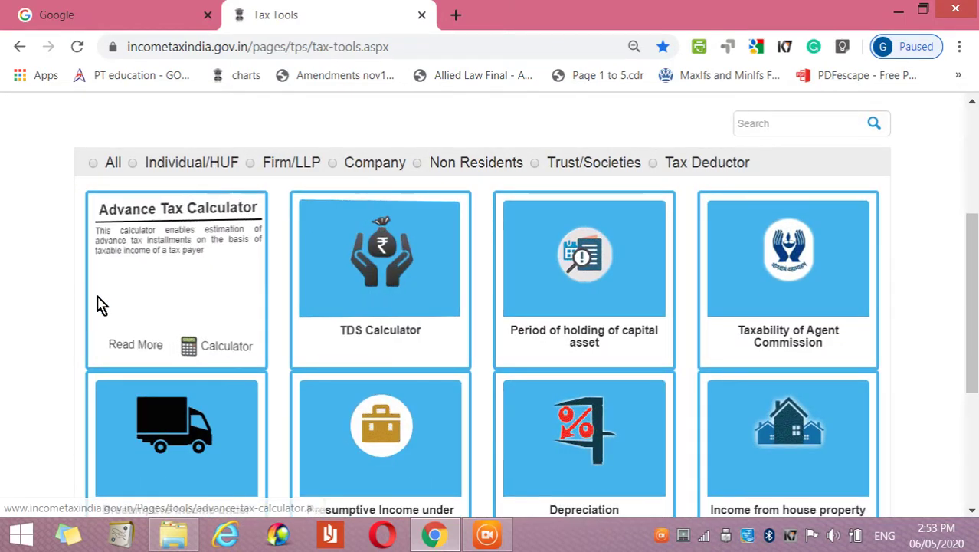
{"action": "left_click", "coordinate": [133, 345]}
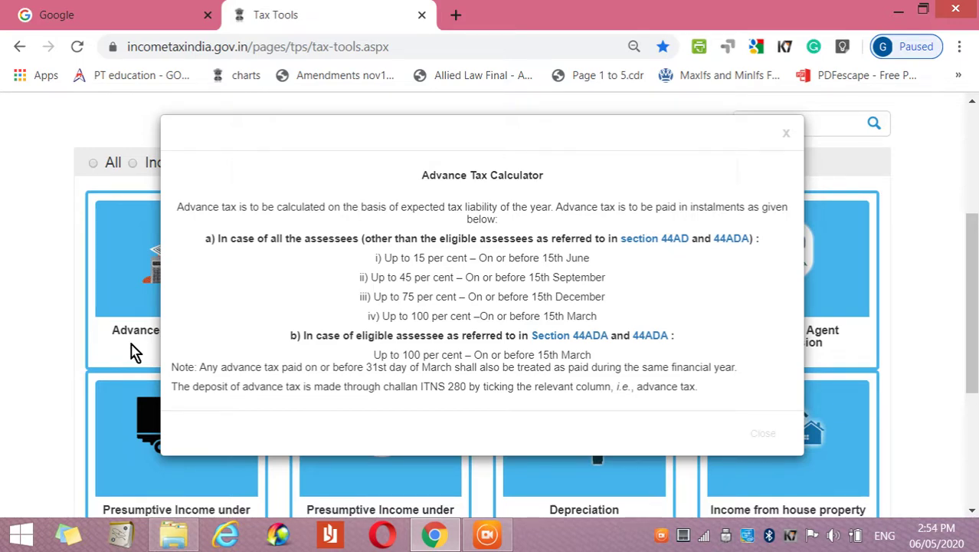
Look up Section 44ADA from the advance tax description, then close both the section text and the description.
{"action": "left_click", "coordinate": [586, 339]}
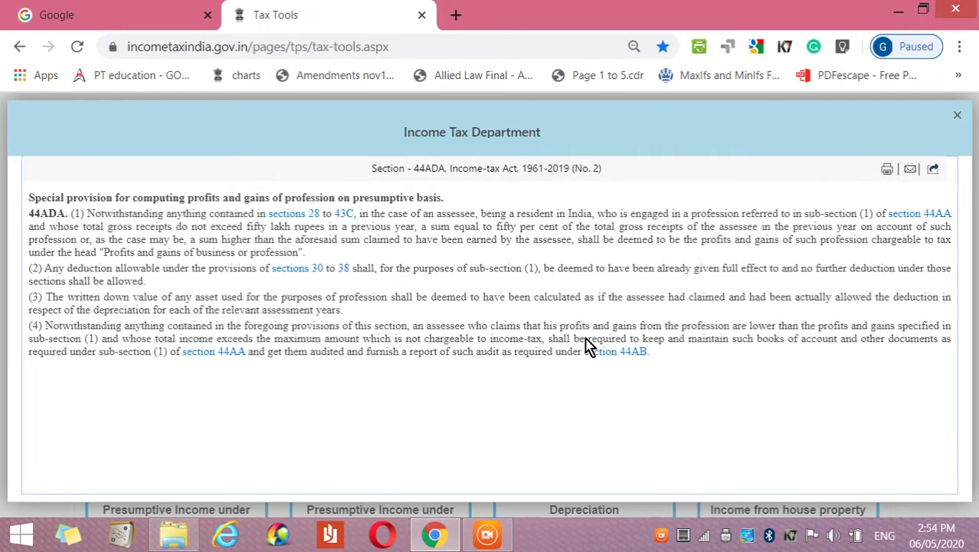
{"action": "left_click", "coordinate": [957, 120]}
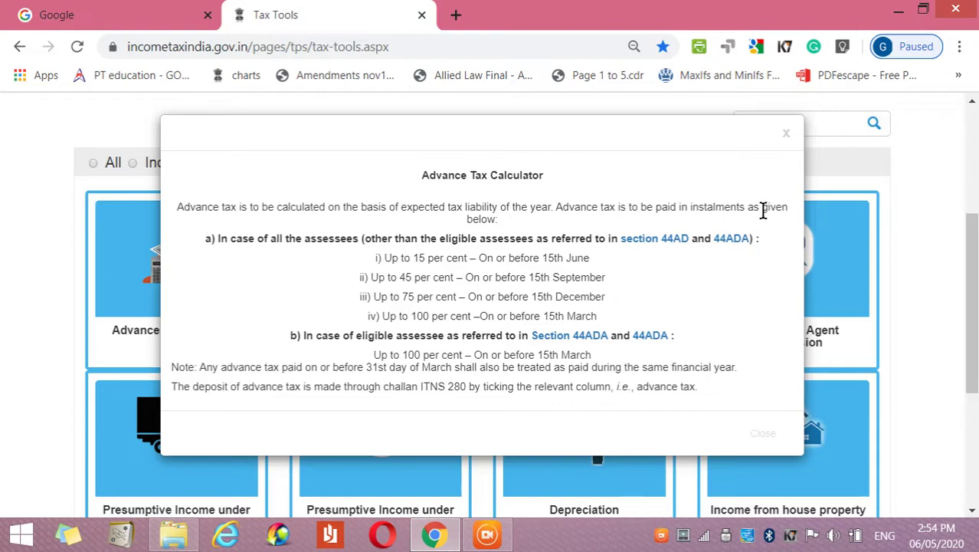
{"action": "left_click", "coordinate": [757, 436]}
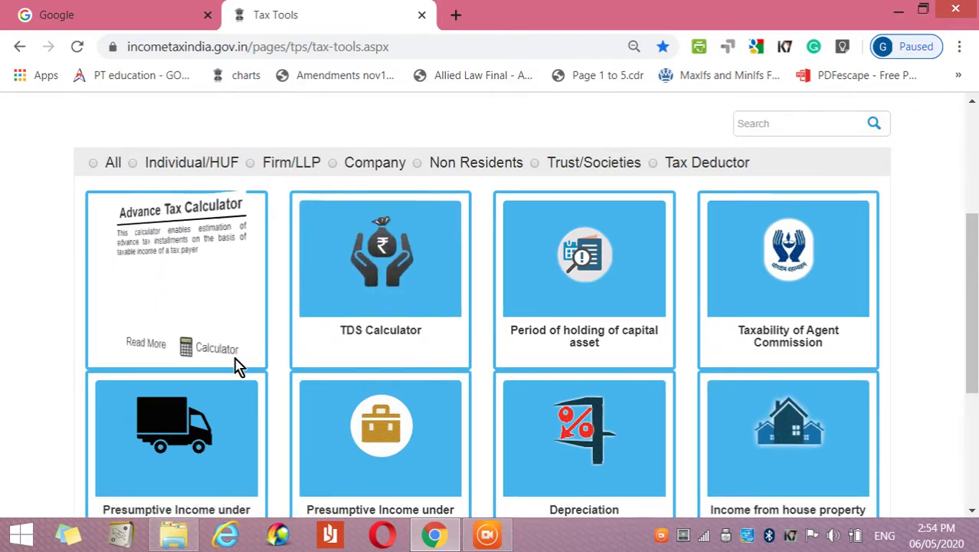
Open the Advance Tax Calculator and view the available Tax Payer options without choosing one.
{"action": "mouse_move", "coordinate": [236, 365]}
{"action": "left_click_drag", "start_coordinate": [236, 348], "coordinate": [238, 354]}
{"action": "left_click", "coordinate": [234, 343]}
{"action": "left_click", "coordinate": [237, 352]}
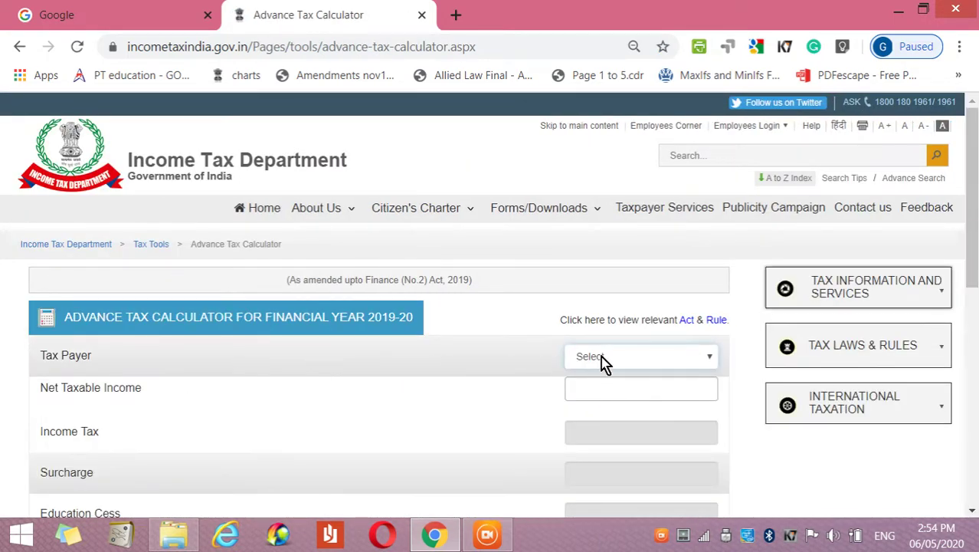
{"action": "left_click", "coordinate": [629, 362]}
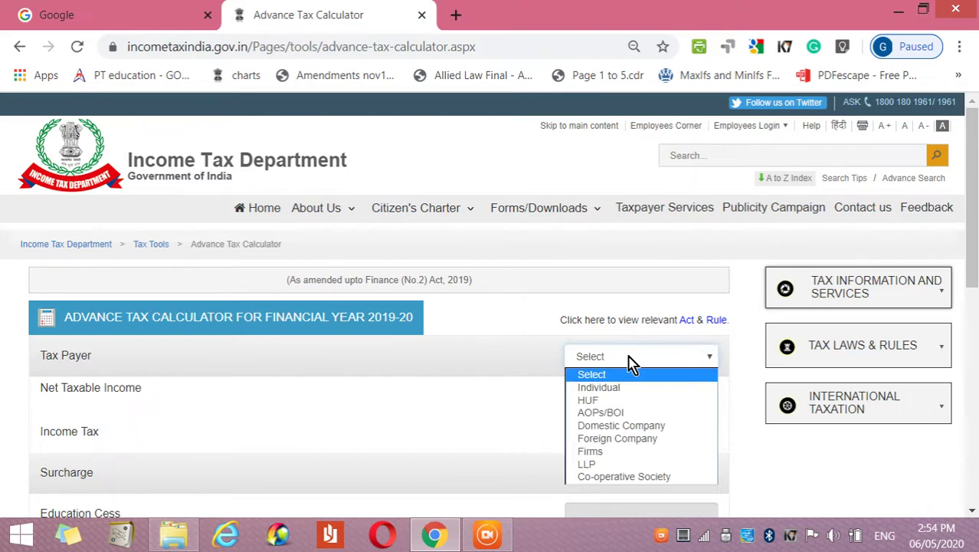
{"action": "left_click", "coordinate": [504, 416]}
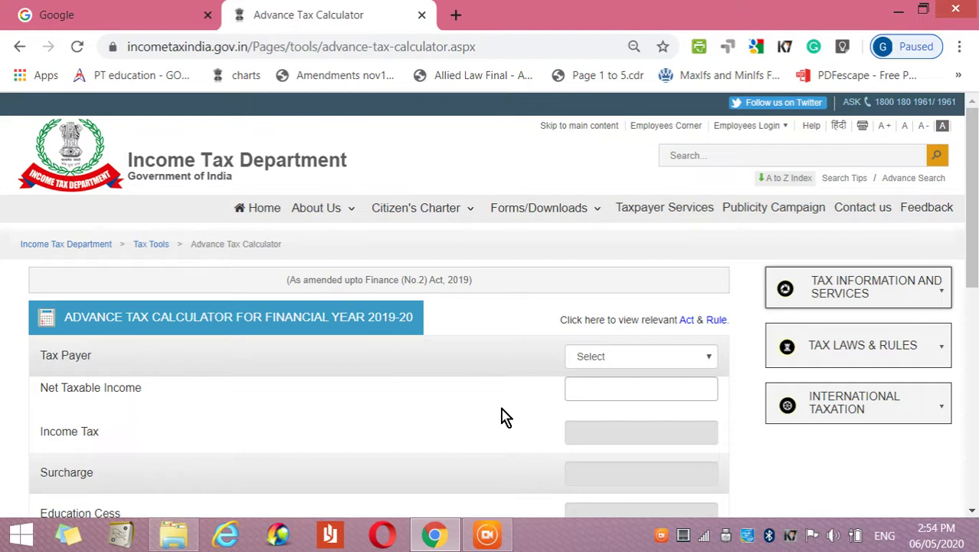
Review the advance tax form from its financial year heading and Net Taxable Income field through to Assessed Tax and the calculation options.
{"action": "scroll", "coordinate": [504, 416], "scroll_direction": "down", "scroll_amount": 4}
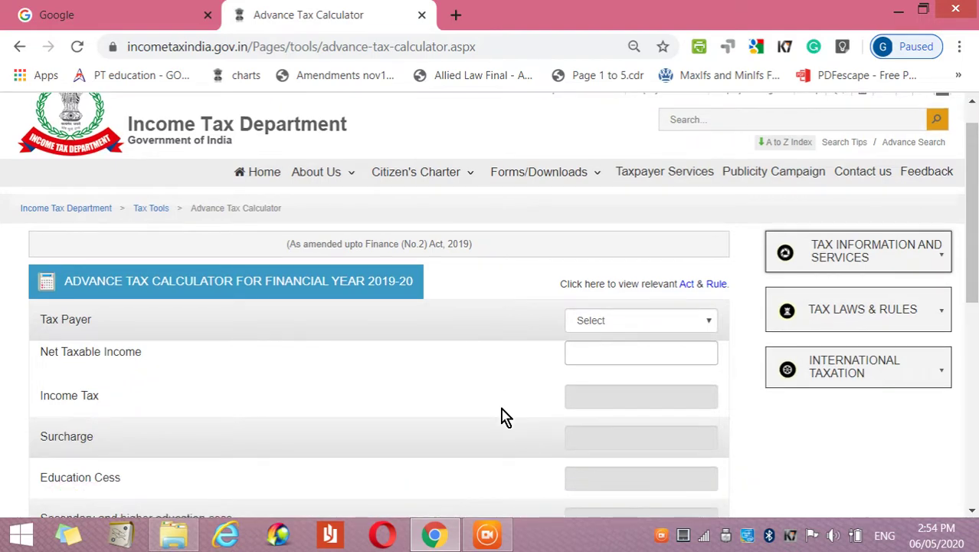
{"action": "scroll", "coordinate": [504, 416], "scroll_direction": "down", "scroll_amount": 1}
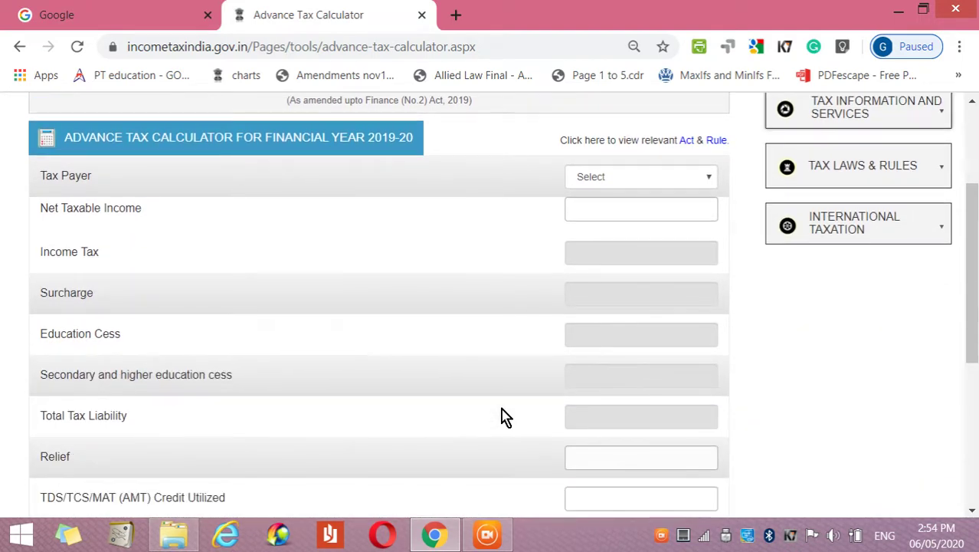
{"action": "scroll", "coordinate": [504, 416], "scroll_direction": "down", "scroll_amount": 2}
{"action": "scroll", "coordinate": [504, 416], "scroll_direction": "down", "scroll_amount": 1}
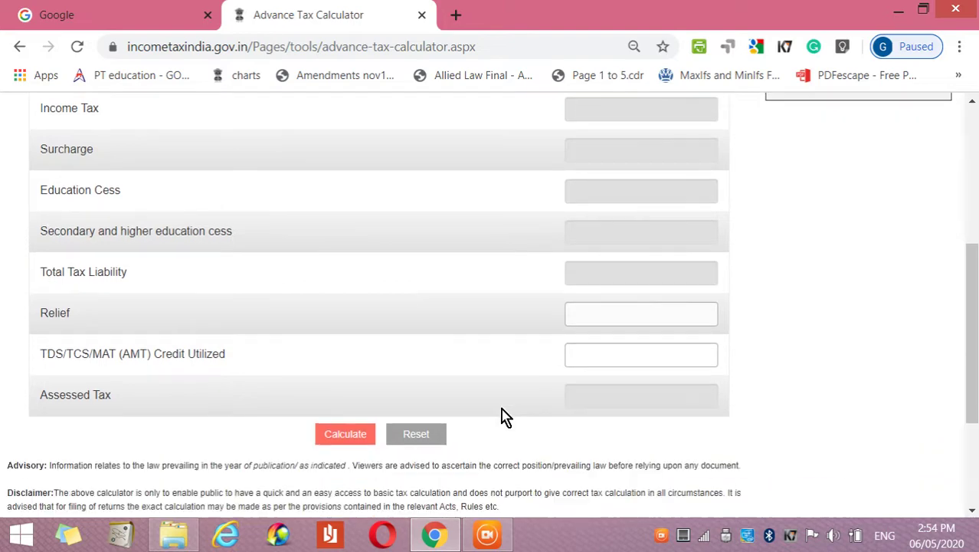
{"action": "scroll", "coordinate": [504, 416], "scroll_direction": "up", "scroll_amount": 3}
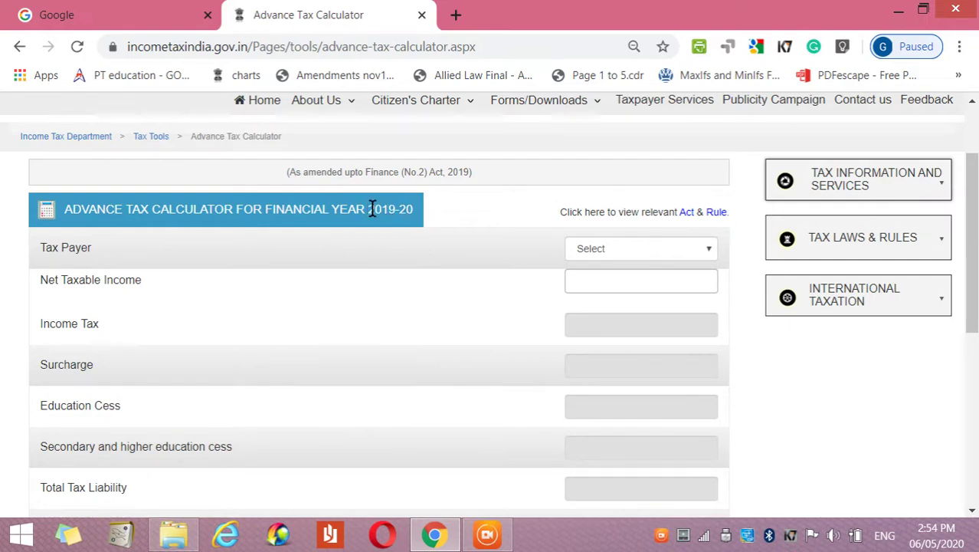
{"action": "left_click", "coordinate": [415, 217]}
{"action": "left_click", "coordinate": [415, 216]}
Return to the Tax Tools list and browse the calculators on page 2.
{"action": "left_click", "coordinate": [157, 138]}
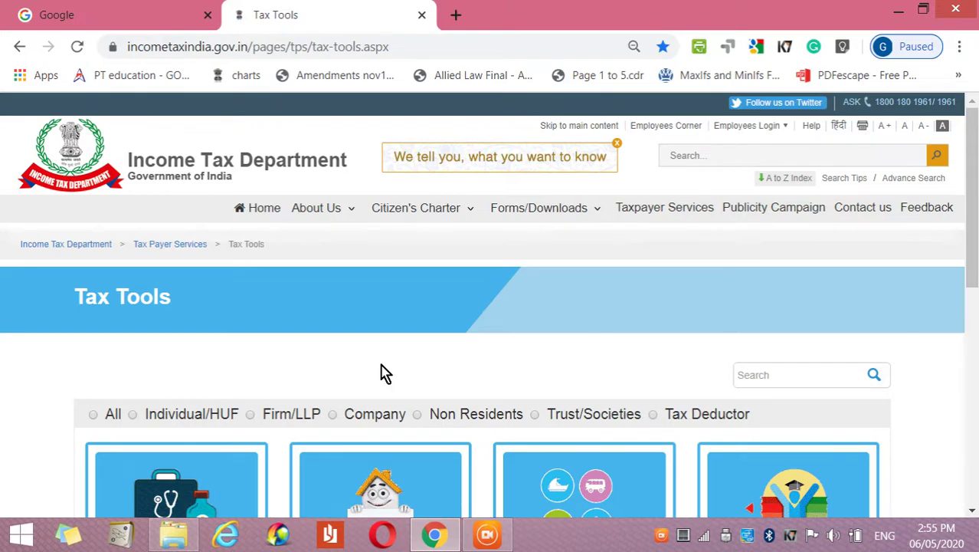
{"action": "scroll", "coordinate": [385, 373], "scroll_direction": "down", "scroll_amount": 3}
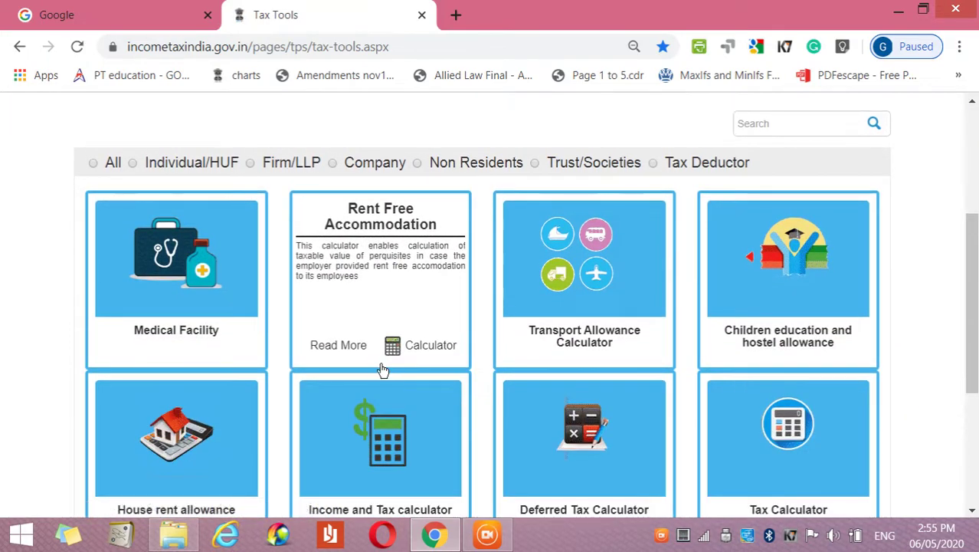
{"action": "scroll", "coordinate": [383, 370], "scroll_direction": "down", "scroll_amount": 1}
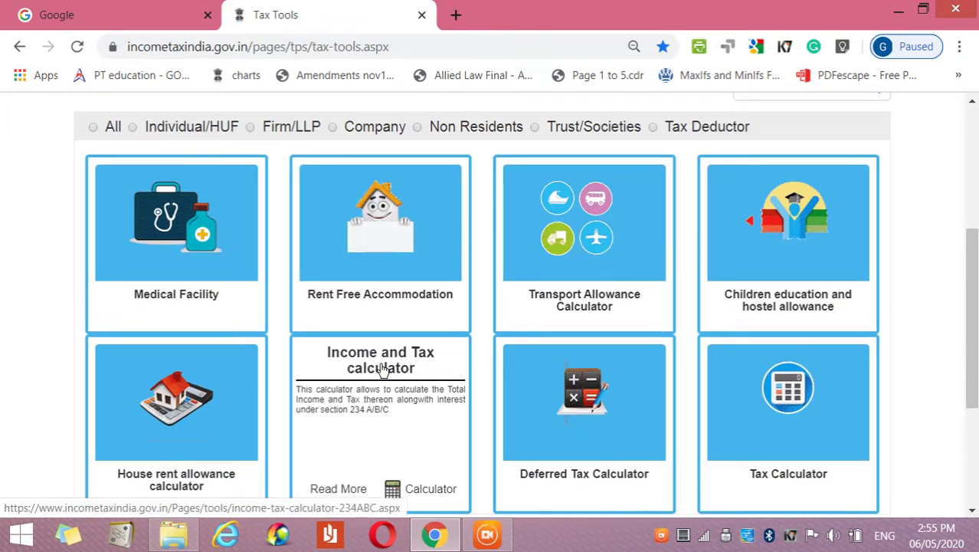
{"action": "scroll", "coordinate": [383, 370], "scroll_direction": "down", "scroll_amount": 2}
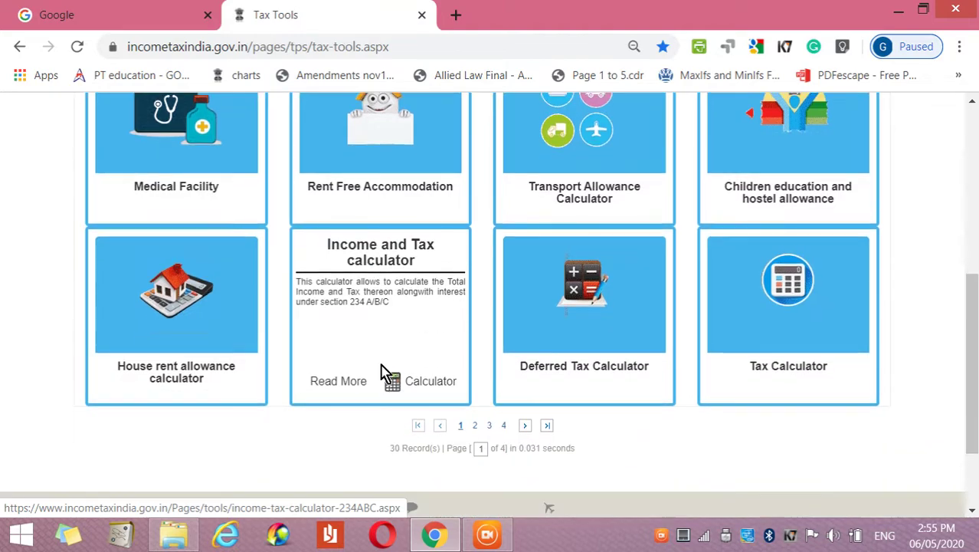
{"action": "left_click", "coordinate": [476, 428]}
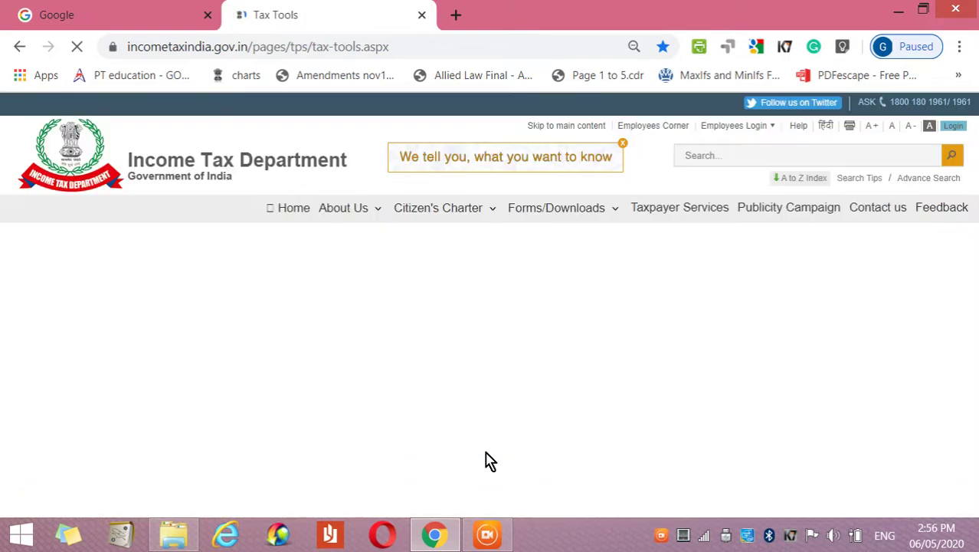
{"action": "scroll", "coordinate": [490, 460], "scroll_direction": "down", "scroll_amount": 2}
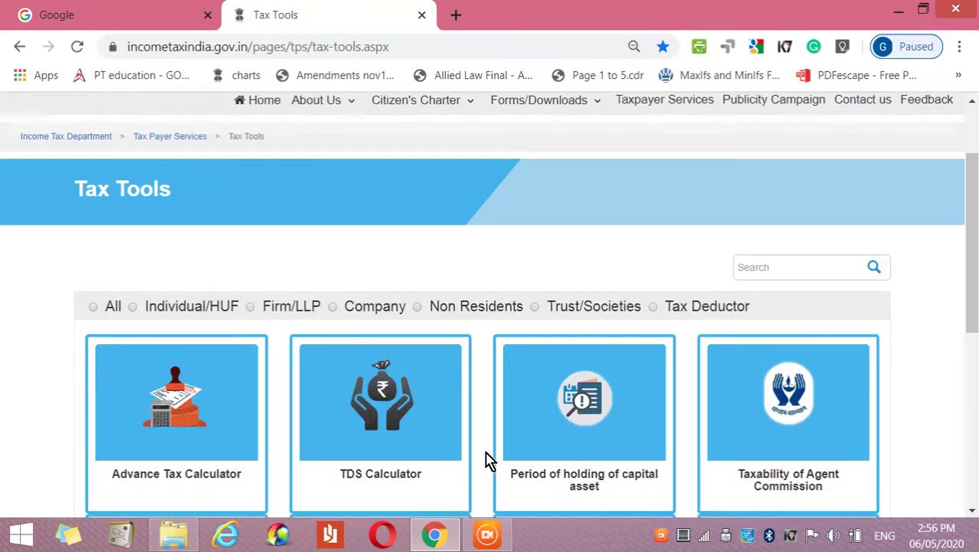
{"action": "scroll", "coordinate": [490, 460], "scroll_direction": "down", "scroll_amount": 3}
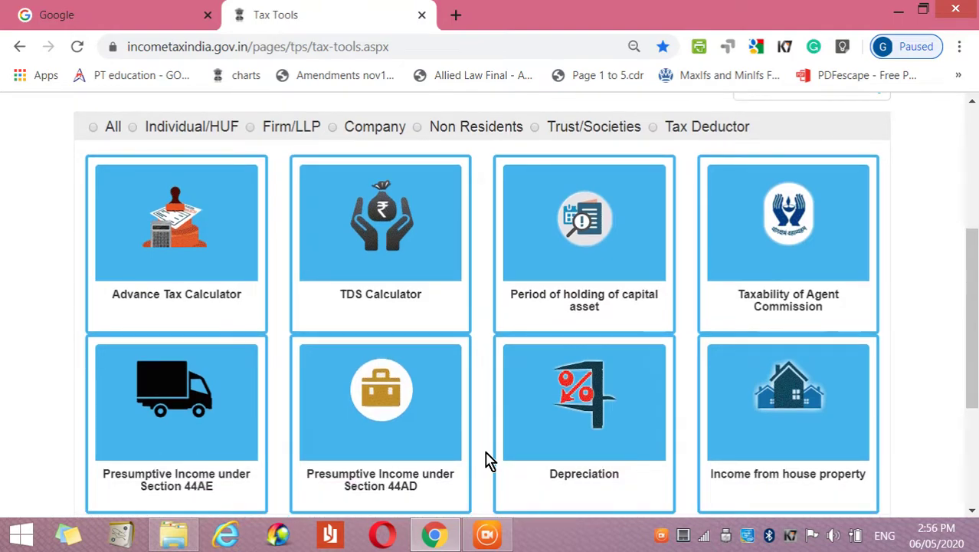
{"action": "scroll", "coordinate": [490, 460], "scroll_direction": "down", "scroll_amount": 1}
{"action": "scroll", "coordinate": [490, 460], "scroll_direction": "up", "scroll_amount": 2}
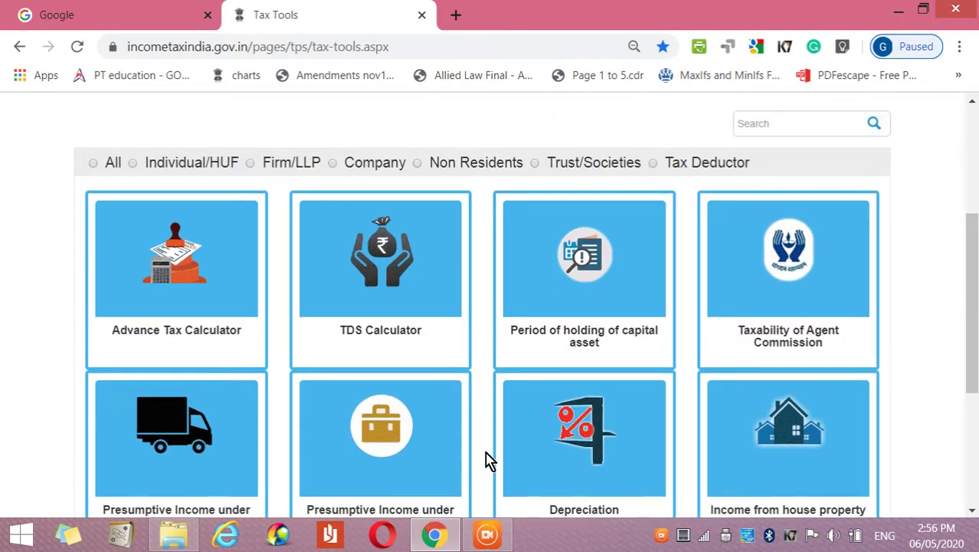
Open the TDS Calculator description and review the resident non-company rates from Section 192 through Section 194-I.
{"action": "mouse_move", "coordinate": [365, 328]}
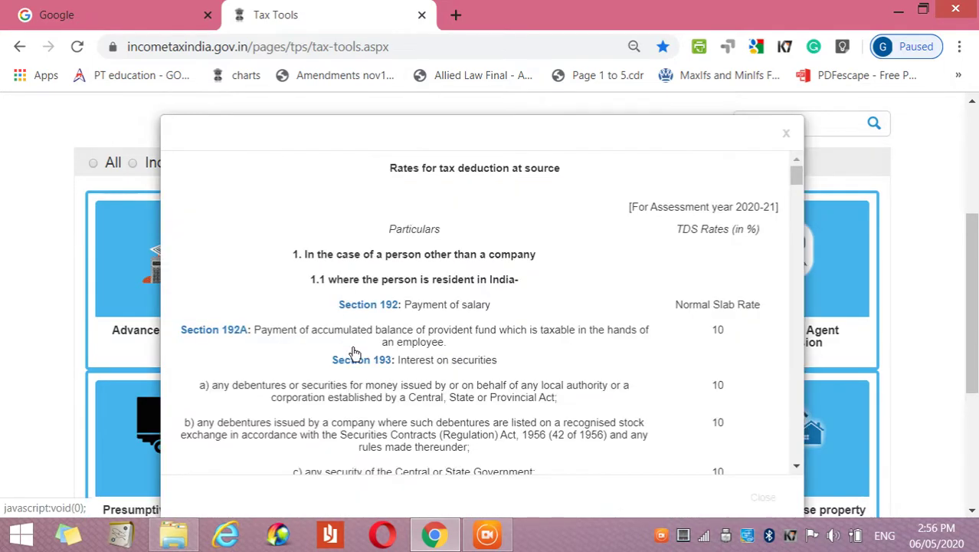
{"action": "left_click", "coordinate": [355, 350]}
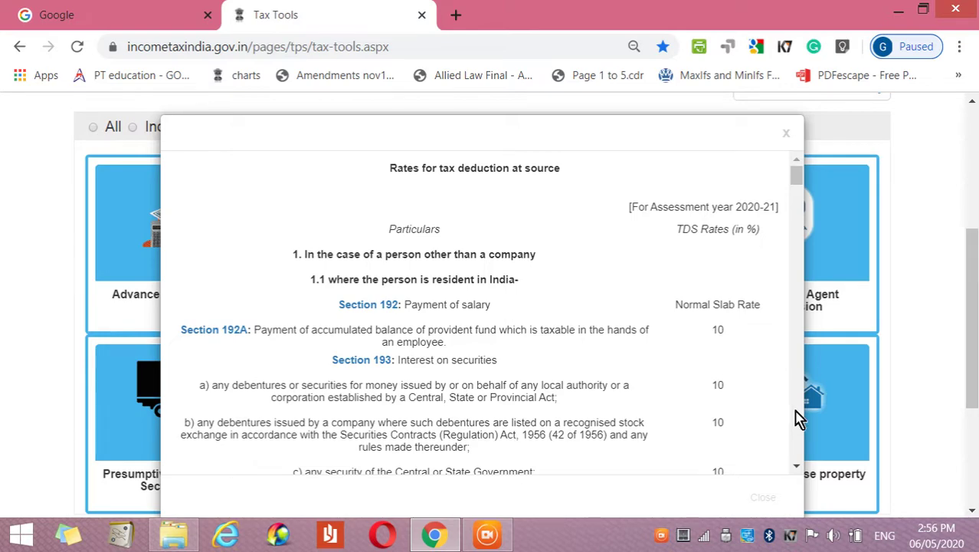
{"action": "left_click", "coordinate": [797, 466]}
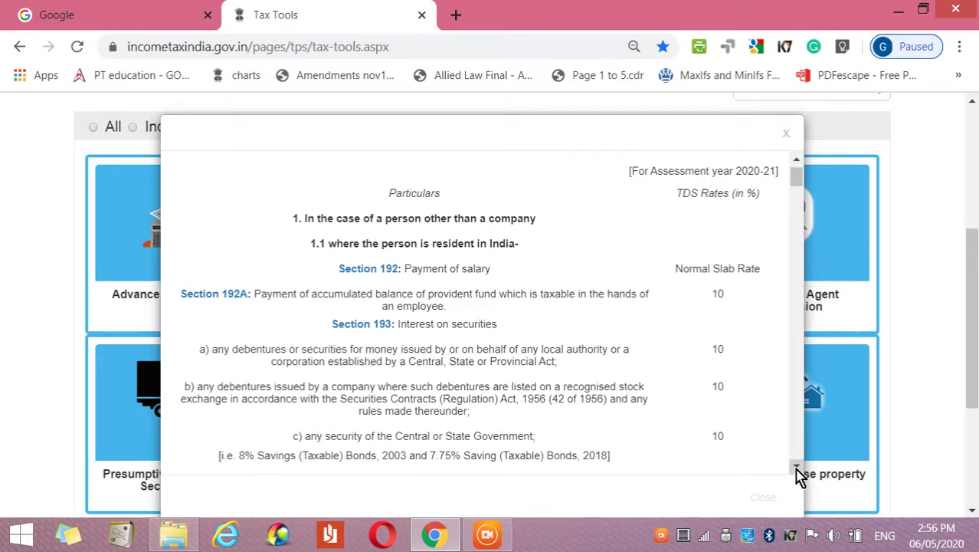
{"action": "left_click", "coordinate": [796, 466]}
{"action": "left_click", "coordinate": [797, 466]}
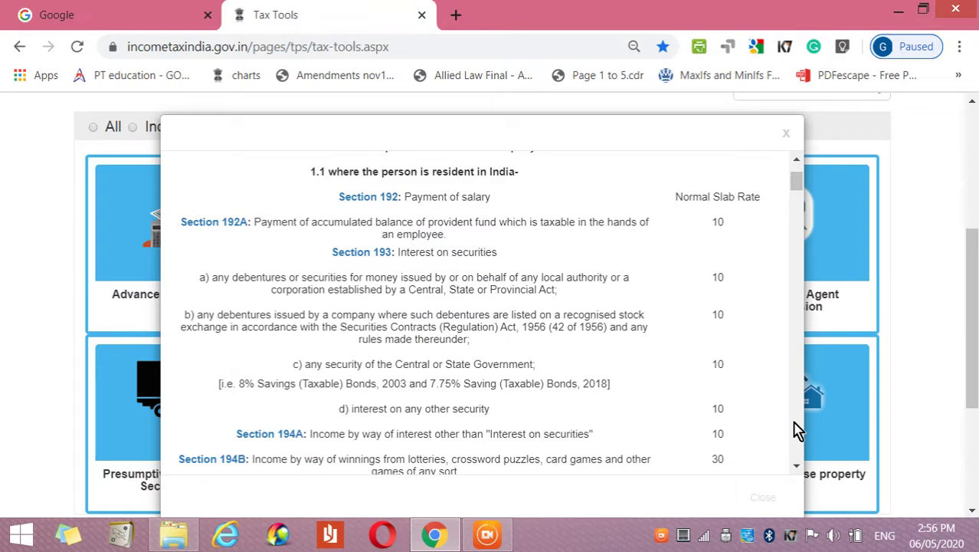
{"action": "scroll", "coordinate": [798, 427], "scroll_direction": "down", "scroll_amount": 5}
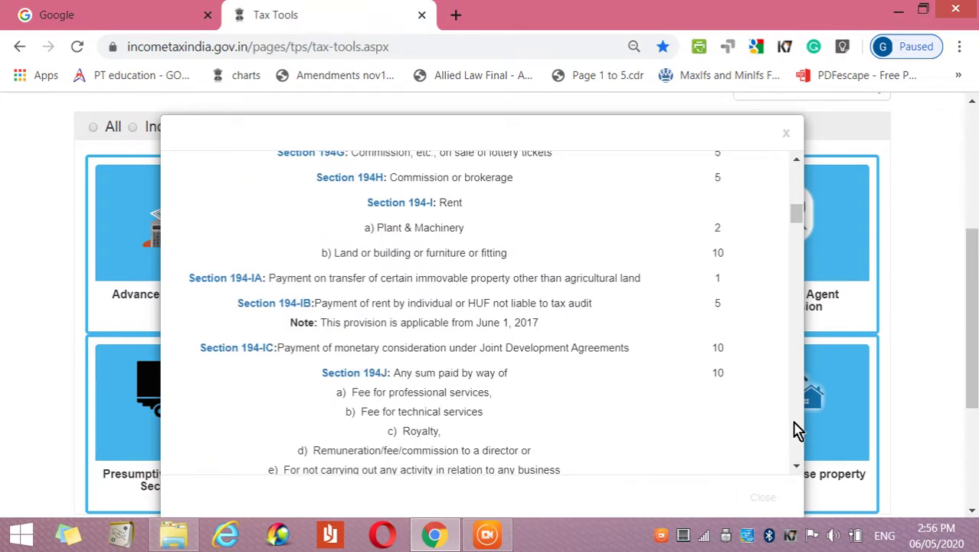
Examine the resident TDS rates from Section 194J through Section 194N, including the notes under each section.
{"action": "left_click", "coordinate": [796, 466]}
{"action": "left_click", "coordinate": [796, 465]}
{"action": "left_click", "coordinate": [796, 466]}
{"action": "left_click", "coordinate": [796, 466]}
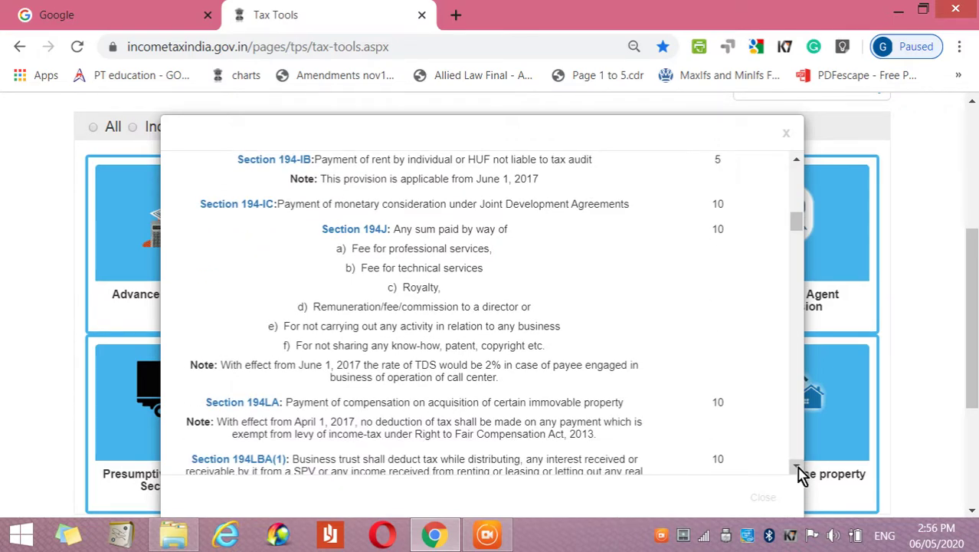
{"action": "left_click", "coordinate": [798, 466]}
{"action": "left_click", "coordinate": [798, 467]}
{"action": "left_click", "coordinate": [797, 466]}
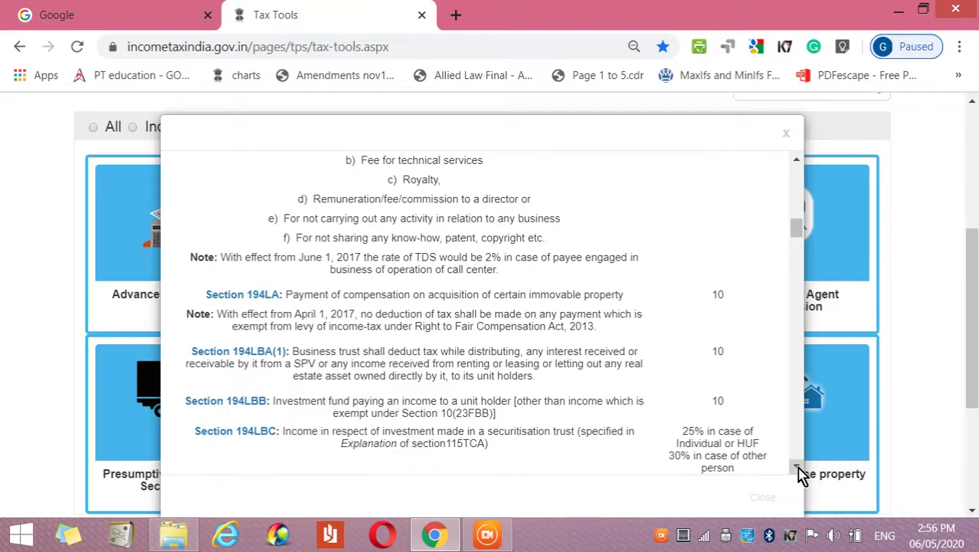
{"action": "left_click", "coordinate": [798, 467]}
{"action": "left_click", "coordinate": [797, 466]}
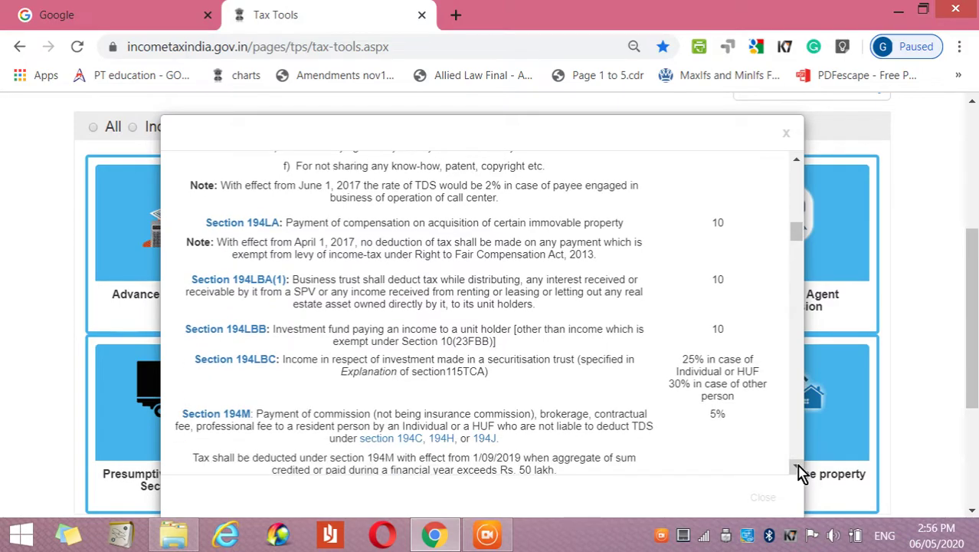
{"action": "left_click", "coordinate": [797, 467]}
{"action": "left_click", "coordinate": [798, 467]}
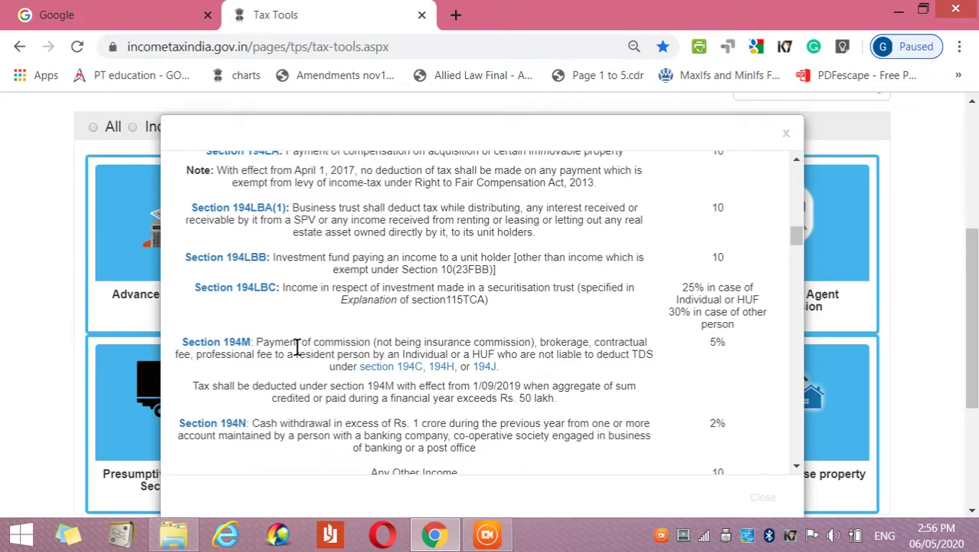
Try to open the Section 194M and Section 194N texts from the resident rates.
{"action": "left_click", "coordinate": [242, 346]}
{"action": "left_click", "coordinate": [242, 346]}
{"action": "left_click", "coordinate": [243, 347]}
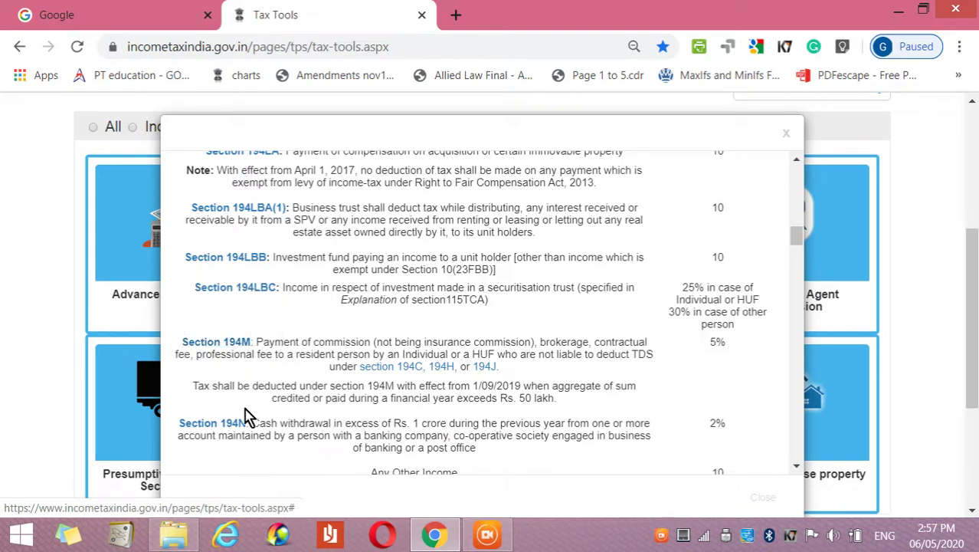
{"action": "scroll", "coordinate": [345, 420], "scroll_direction": "down", "scroll_amount": 1}
{"action": "scroll", "coordinate": [344, 420], "scroll_direction": "down", "scroll_amount": 1}
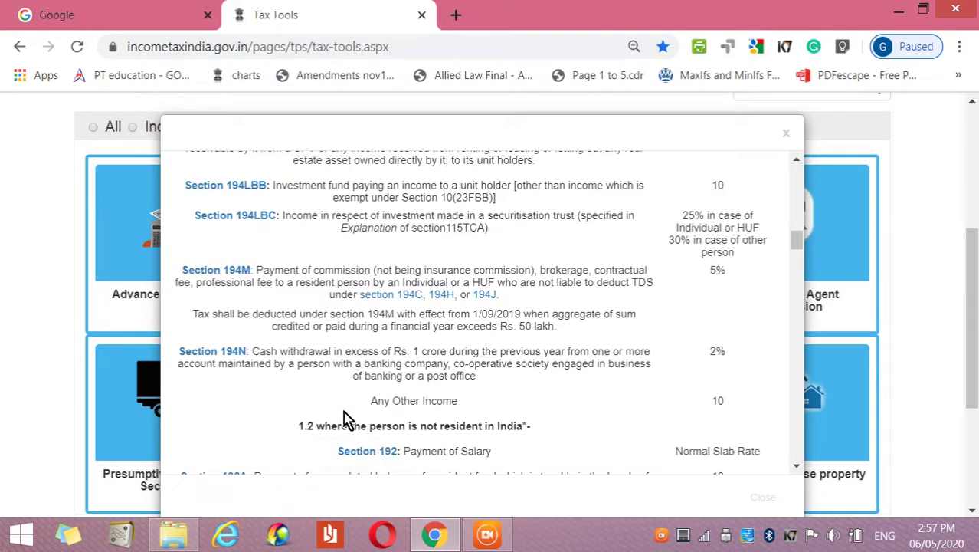
{"action": "left_click", "coordinate": [243, 357]}
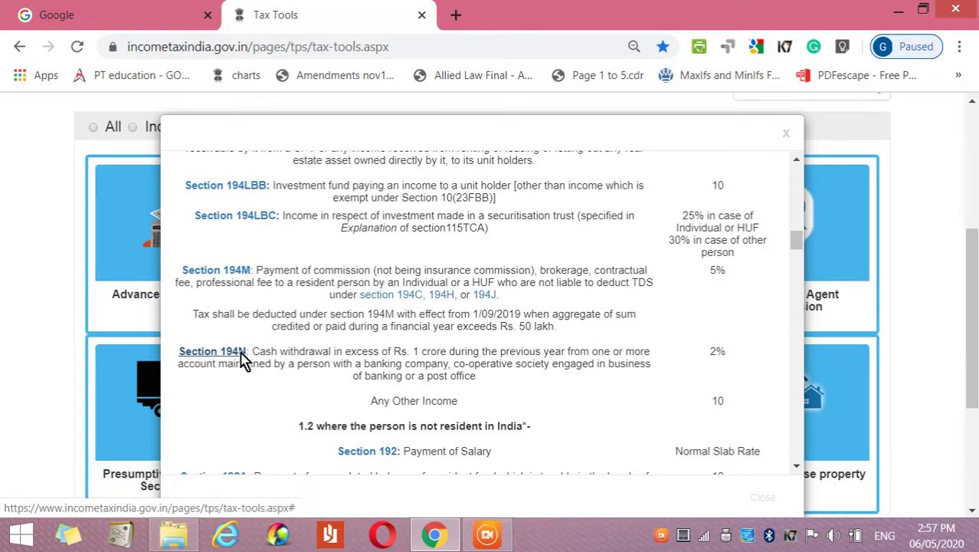
Review the non-resident person rates up to Section 194LC and highlight "rate of 5%" in its note.
{"action": "scroll", "coordinate": [242, 358], "scroll_direction": "down", "scroll_amount": 4}
{"action": "scroll", "coordinate": [243, 358], "scroll_direction": "down", "scroll_amount": 6}
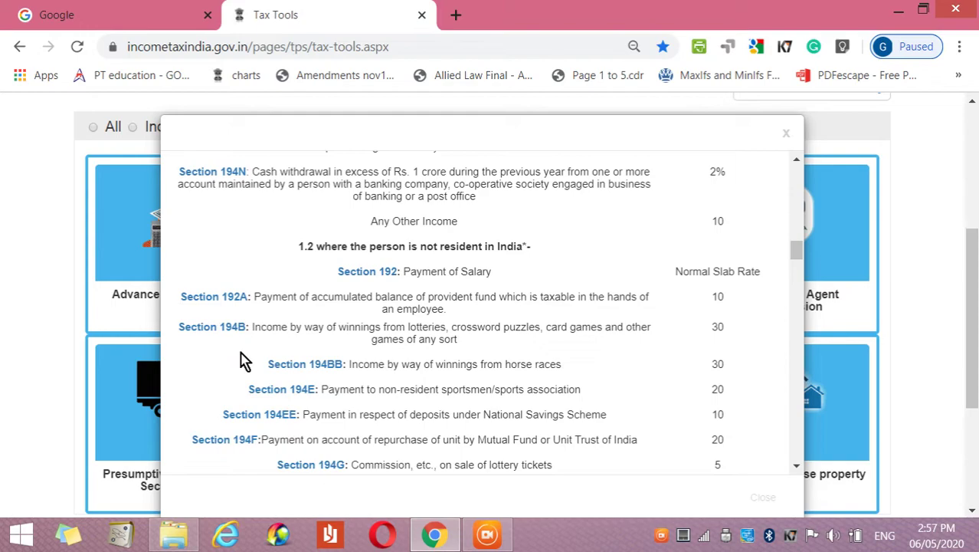
{"action": "scroll", "coordinate": [242, 358], "scroll_direction": "down", "scroll_amount": 3}
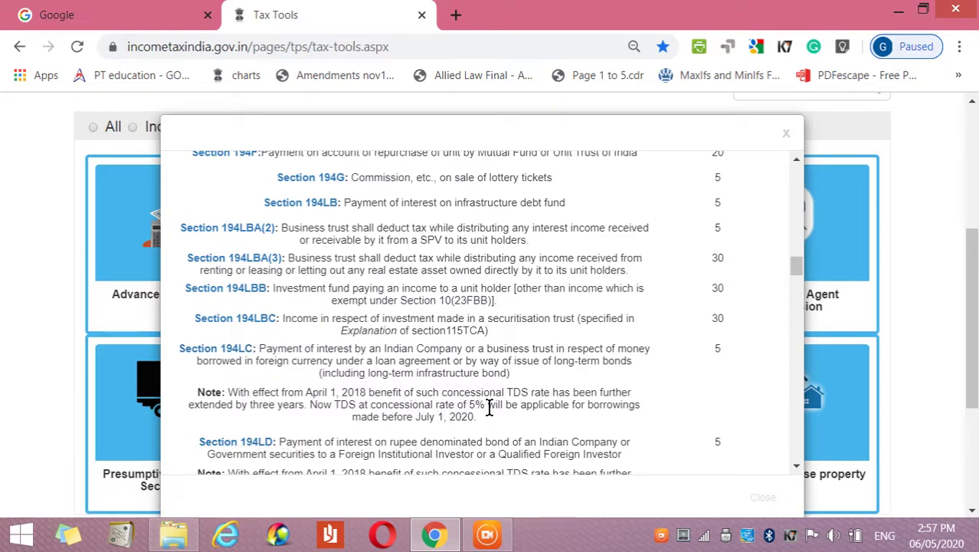
{"action": "left_click_drag", "start_coordinate": [487, 405], "coordinate": [434, 404]}
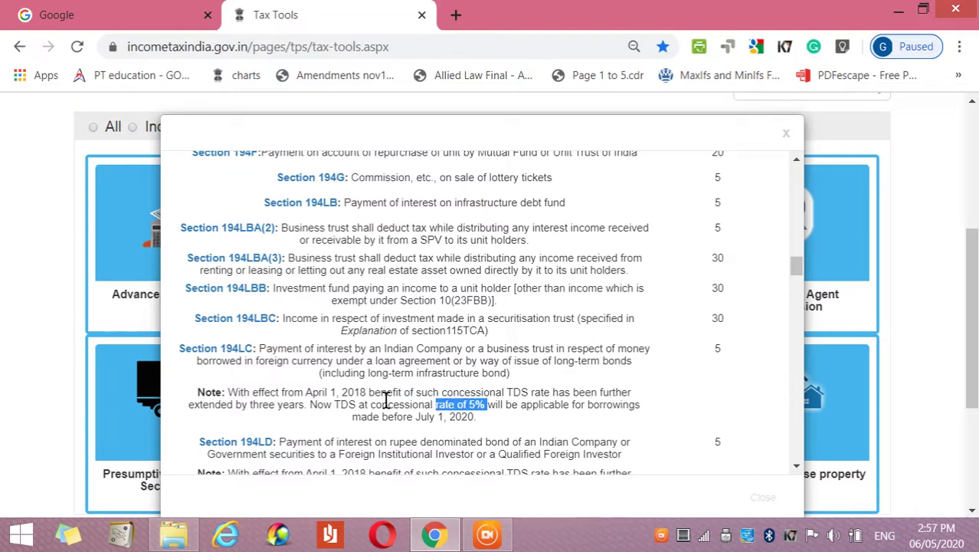
{"action": "scroll", "coordinate": [376, 400], "scroll_direction": "down", "scroll_amount": 2}
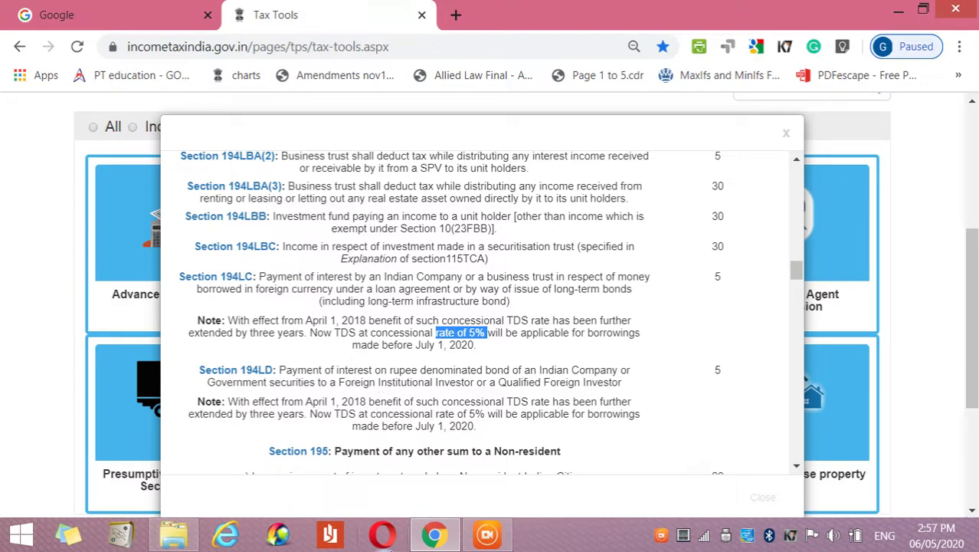
Review the non-resident rates for other sums under Section 195 through to Section 196D.
{"action": "key", "text": "Down"}
{"action": "key", "text": "Down"}
{"action": "key", "text": "Down"}
{"action": "key", "text": "Down"}
{"action": "key", "text": "Down"}
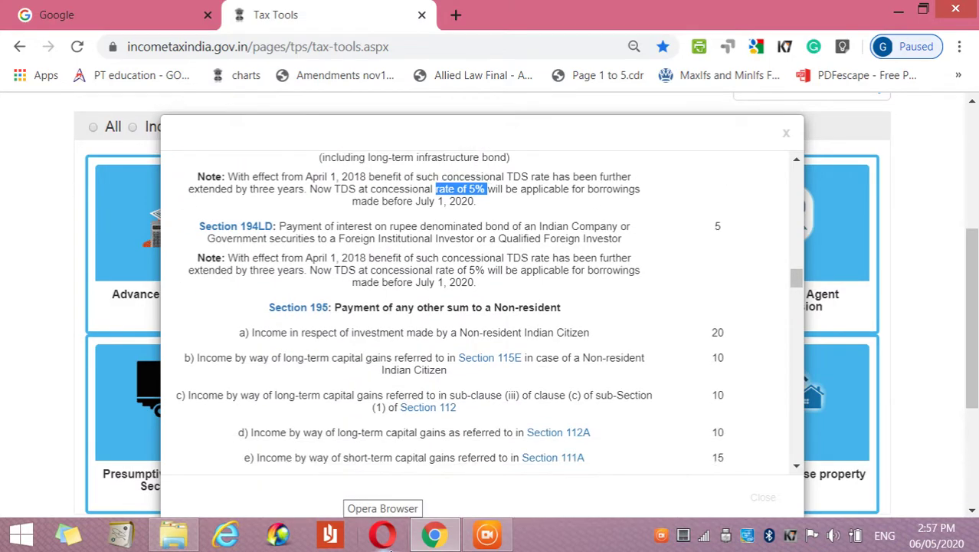
{"action": "key", "text": "Down"}
{"action": "key", "text": "Down"}
{"action": "key", "text": "Down"}
{"action": "key", "text": "Down"}
{"action": "key", "text": "Down"}
{"action": "key", "text": "Down"}
{"action": "key", "text": "Down"}
{"action": "key", "text": "Down"}
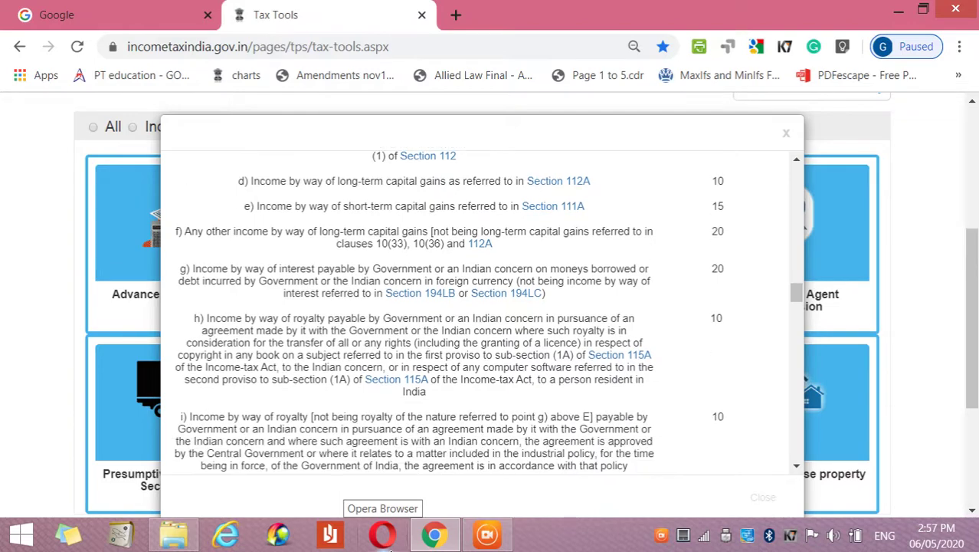
{"action": "key", "text": "Down"}
{"action": "key", "text": "Down"}
{"action": "key", "text": "Down"}
{"action": "key", "text": "Down"}
{"action": "key", "text": "Down"}
{"action": "key", "text": "Down"}
{"action": "key", "text": "Down"}
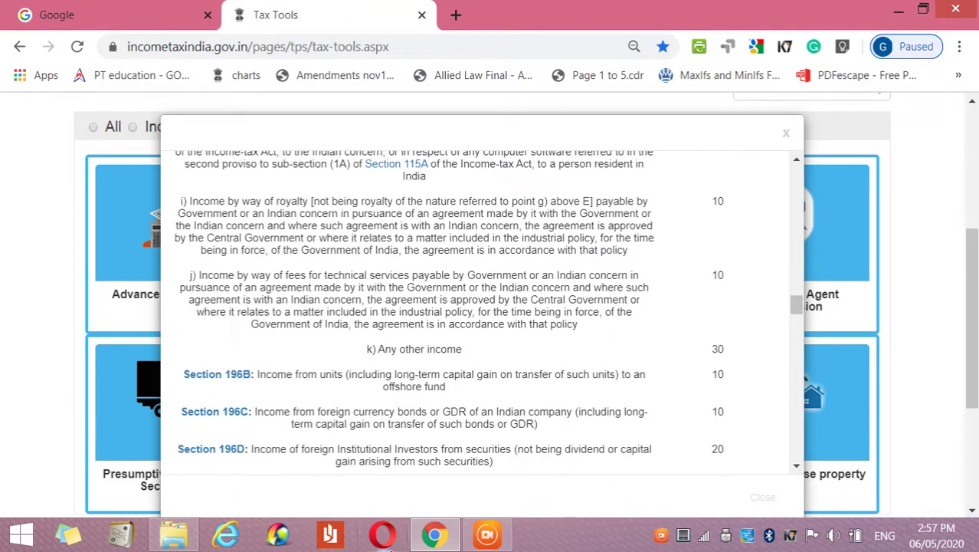
{"action": "key", "text": "Down"}
{"action": "key", "text": "Down"}
{"action": "key", "text": "Down"}
{"action": "key", "text": "Down"}
{"action": "key", "text": "Down"}
{"action": "key", "text": "Down"}
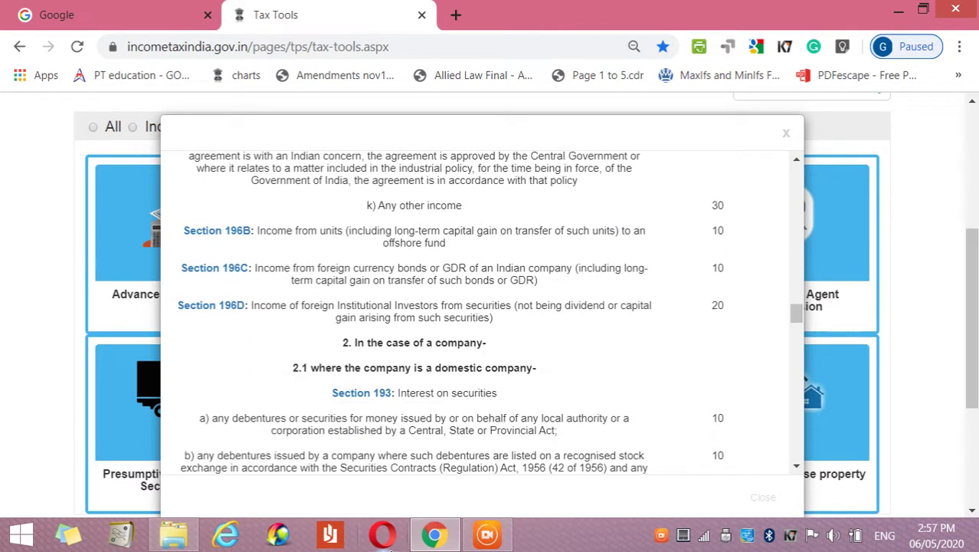
Review the domestic company TDS rates in part 2.1, from Section 193 through Section 194N and Any Other Income.
{"action": "key", "text": "Down"}
{"action": "key", "text": "Down"}
{"action": "key", "text": "Down"}
{"action": "key", "text": "Down"}
{"action": "key", "text": "Down"}
{"action": "key", "text": "Down"}
{"action": "key", "text": "Down"}
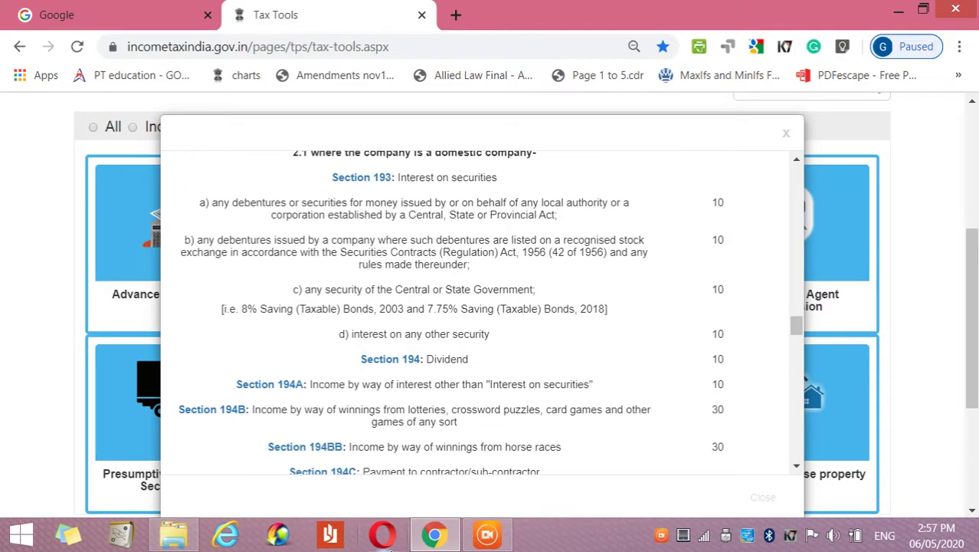
{"action": "key", "text": "Down"}
{"action": "key", "text": "Down"}
{"action": "key", "text": "Down"}
{"action": "key", "text": "Down"}
{"action": "key", "text": "Down"}
{"action": "key", "text": "Down"}
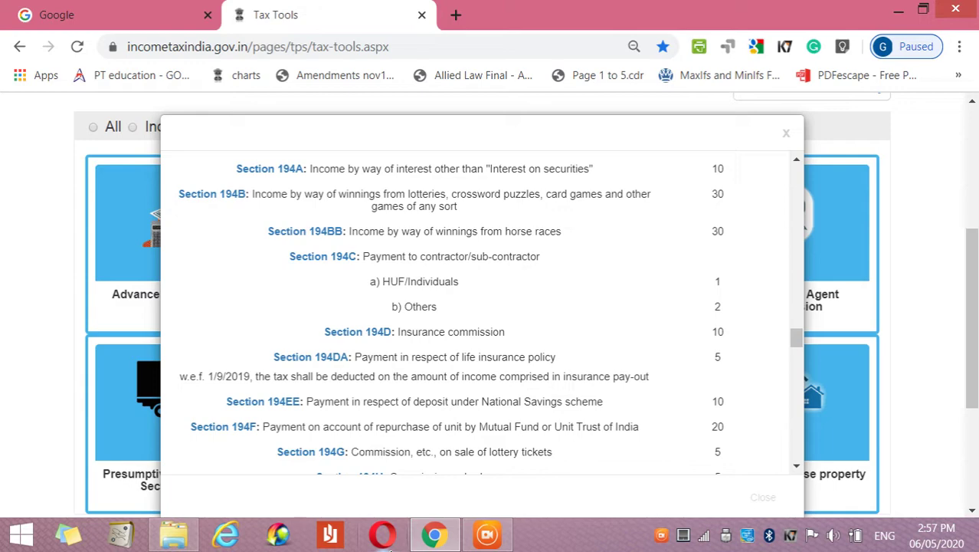
{"action": "key", "text": "Down"}
{"action": "key", "text": "Down"}
{"action": "key", "text": "Down"}
{"action": "key", "text": "Down"}
{"action": "key", "text": "Down"}
{"action": "key", "text": "Down"}
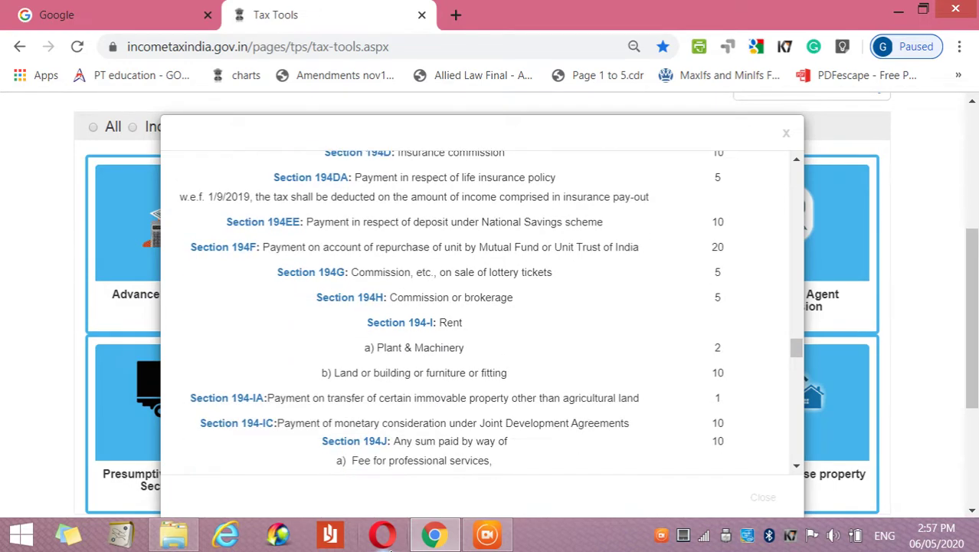
{"action": "key", "text": "Down"}
{"action": "key", "text": "Down"}
{"action": "key", "text": "Down"}
{"action": "key", "text": "Down"}
{"action": "key", "text": "Down"}
{"action": "key", "text": "Down"}
{"action": "key", "text": "Down"}
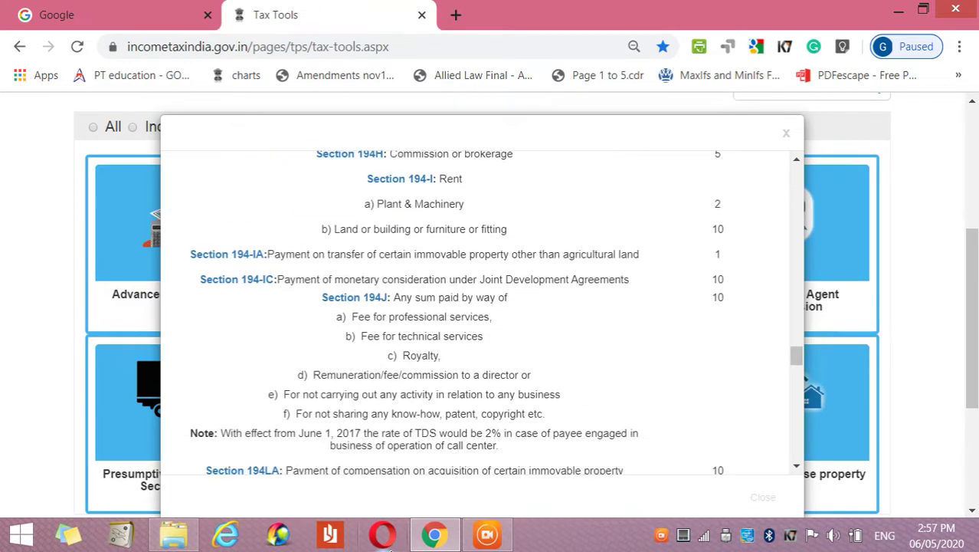
{"action": "key", "text": "Down"}
{"action": "key", "text": "Down"}
{"action": "key", "text": "Down"}
{"action": "key", "text": "Down"}
{"action": "key", "text": "Down"}
{"action": "key", "text": "Down"}
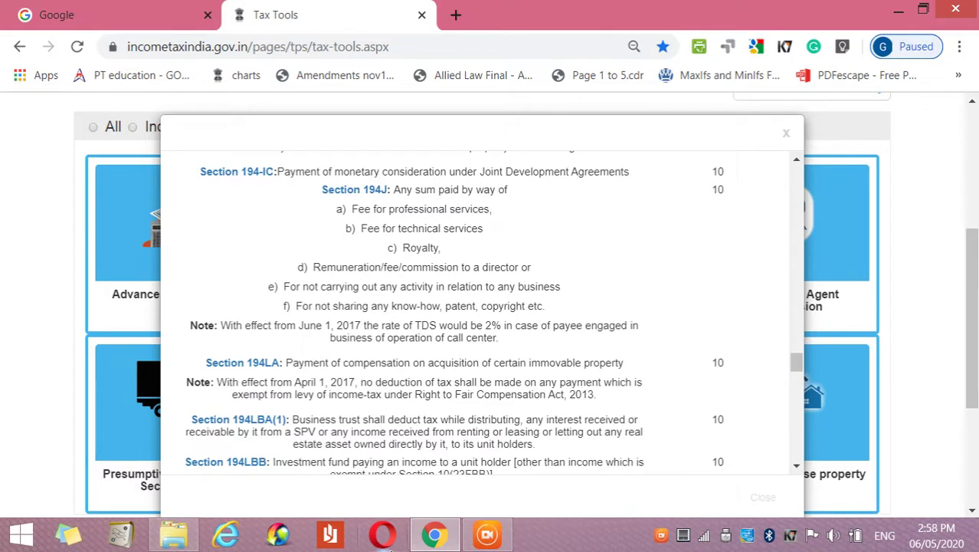
{"action": "key", "text": "Down"}
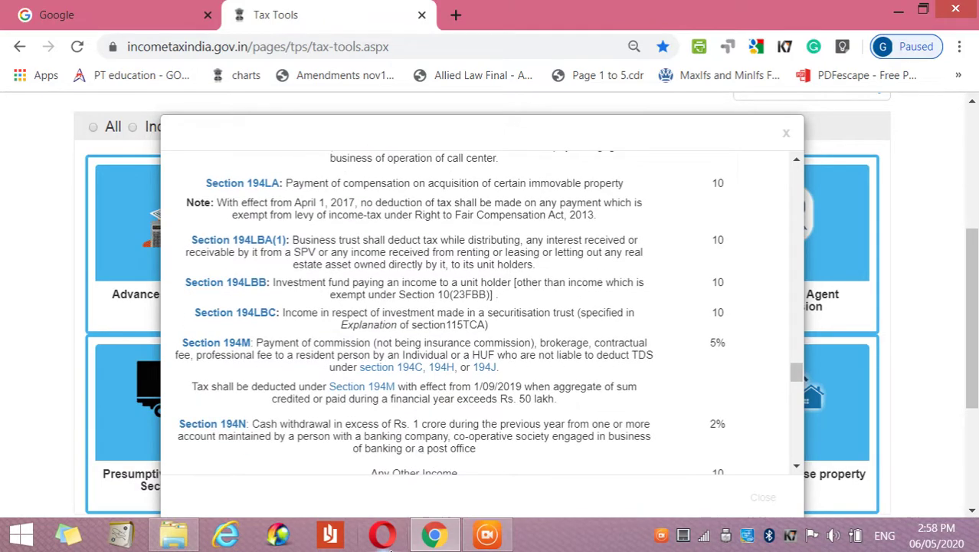
{"action": "key", "text": "Down"}
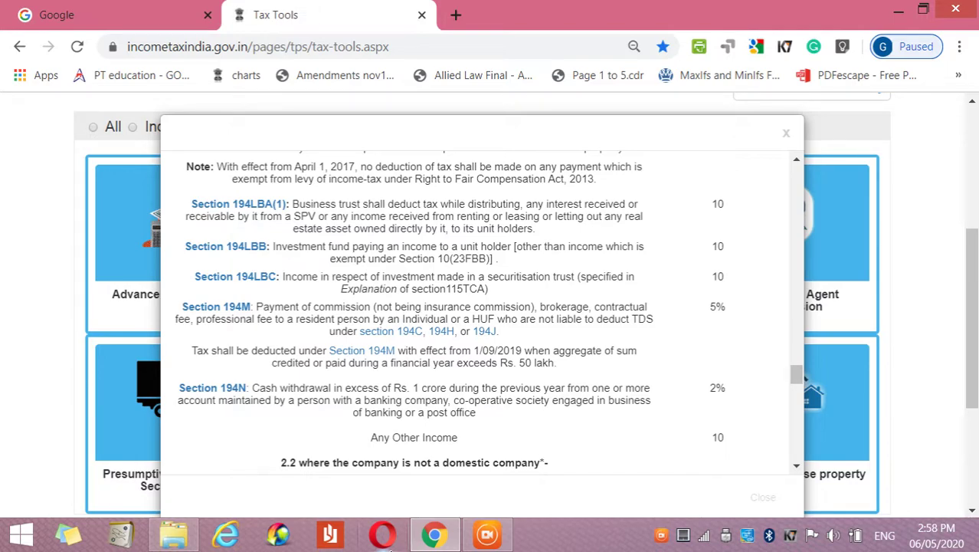
Review the non-domestic company rates in part 2.2, from Section 194B through Section 196D to the closing footnote.
{"action": "key", "text": "Down"}
{"action": "key", "text": "Down"}
{"action": "key", "text": "Down"}
{"action": "key", "text": "Down"}
{"action": "key", "text": "Down"}
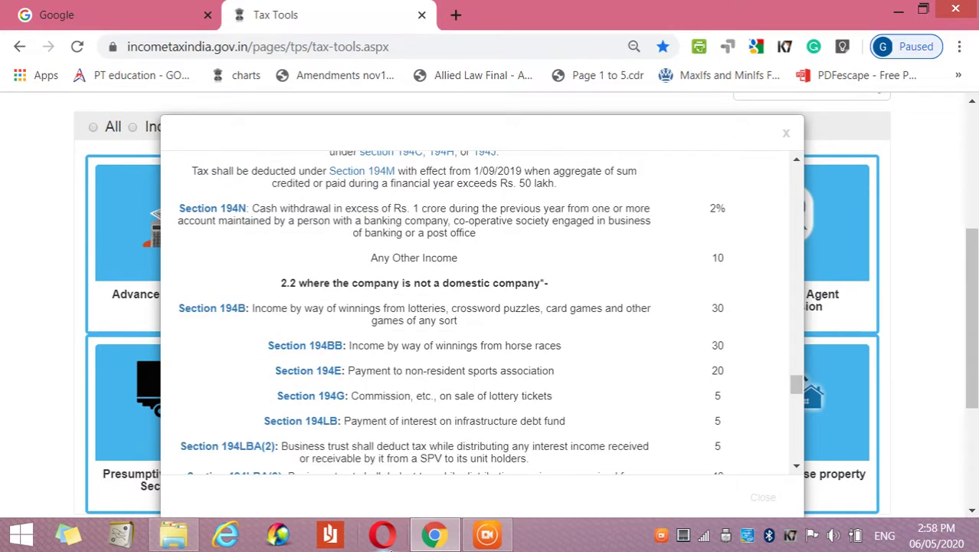
{"action": "key", "text": "Down"}
{"action": "key", "text": "Down"}
{"action": "key", "text": "Down"}
{"action": "key", "text": "Down"}
{"action": "key", "text": "Down"}
{"action": "key", "text": "Down"}
{"action": "key", "text": "Down"}
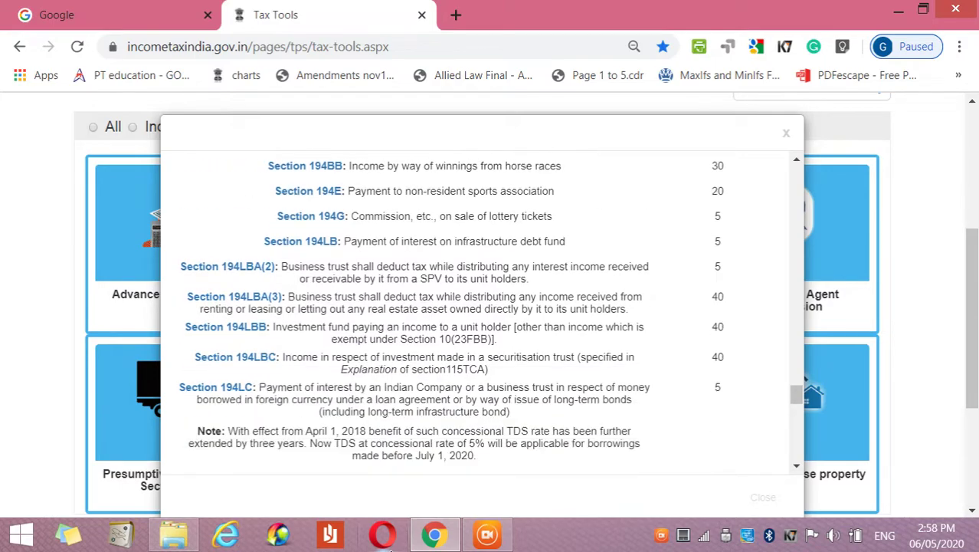
{"action": "key", "text": "Down"}
{"action": "key", "text": "Down"}
{"action": "key", "text": "Down"}
{"action": "key", "text": "Down"}
{"action": "key", "text": "Down"}
{"action": "key", "text": "Down"}
{"action": "key", "text": "Down"}
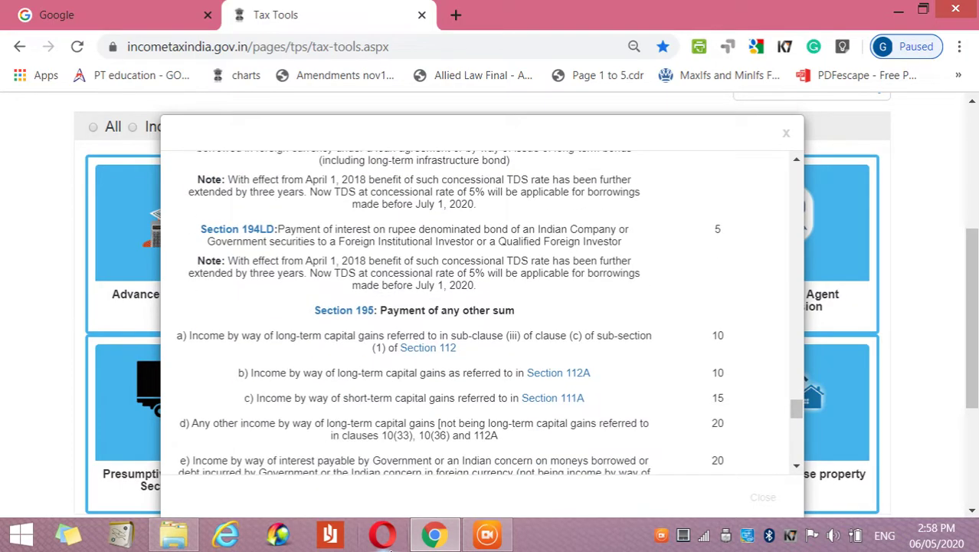
{"action": "key", "text": "Down"}
{"action": "key", "text": "Down"}
{"action": "key", "text": "Down"}
{"action": "key", "text": "Down"}
{"action": "key", "text": "Down"}
{"action": "key", "text": "Down"}
{"action": "key", "text": "Down"}
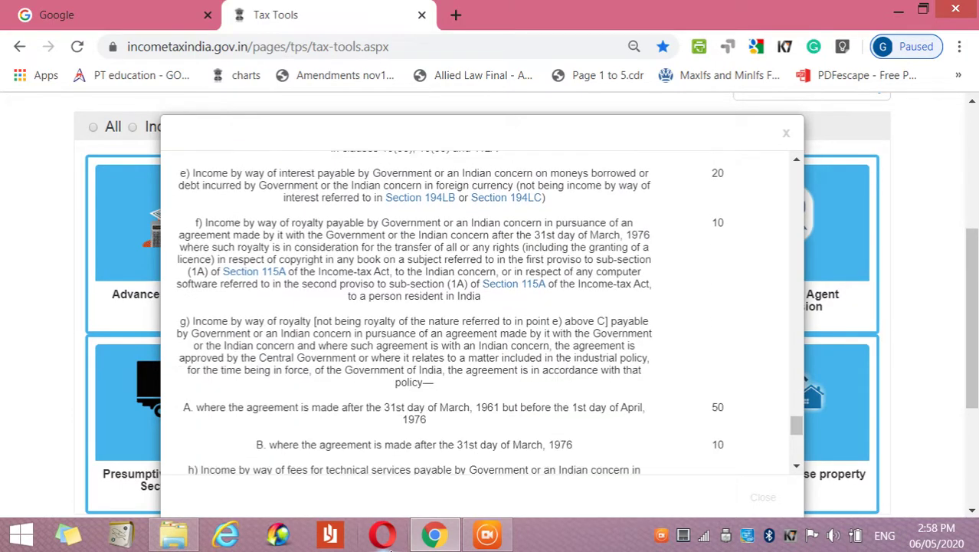
{"action": "key", "text": "Down"}
{"action": "key", "text": "Down"}
{"action": "key", "text": "Down"}
{"action": "key", "text": "Down"}
{"action": "key", "text": "Down"}
{"action": "key", "text": "Down"}
{"action": "key", "text": "Down"}
{"action": "key", "text": "Down"}
{"action": "key", "text": "Down"}
{"action": "key", "text": "Down"}
Recheck the non-domestic company rates in part 2.2, going back from Section 196D through the Section 195 items to Section 194LC.
{"action": "key", "text": "Up"}
{"action": "key", "text": "Up"}
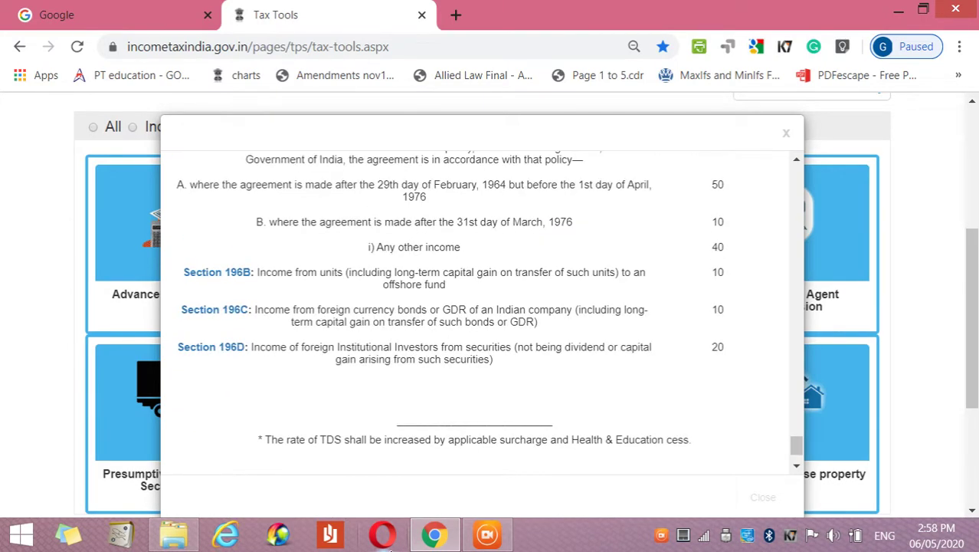
{"action": "key", "text": "Up"}
{"action": "key", "text": "Up"}
{"action": "key", "text": "Up"}
{"action": "key", "text": "Down"}
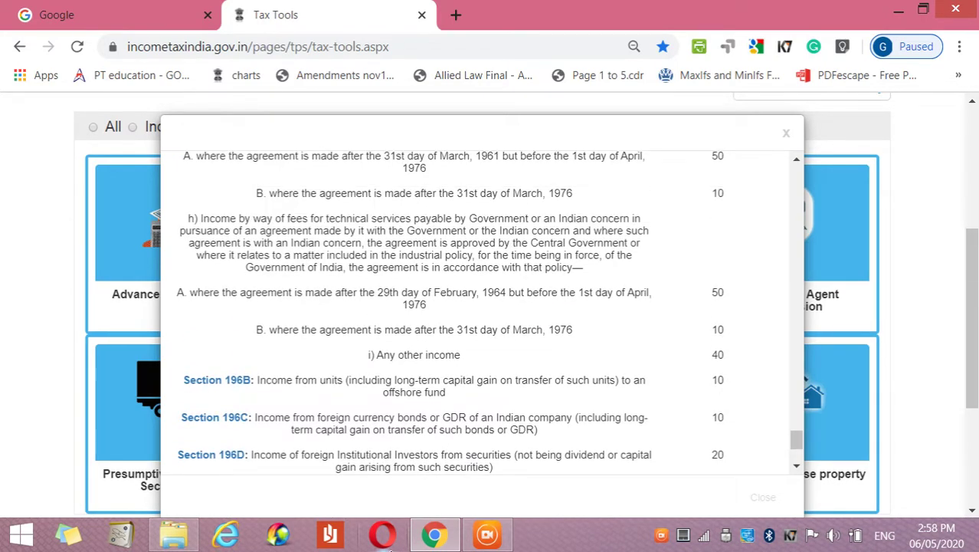
{"action": "key", "text": "Up"}
{"action": "key", "text": "Up"}
{"action": "key", "text": "Up"}
{"action": "key", "text": "Up"}
{"action": "key", "text": "Up"}
{"action": "key", "text": "Up"}
{"action": "key", "text": "Up"}
{"action": "key", "text": "Up"}
{"action": "key", "text": "Up"}
{"action": "key", "text": "Up"}
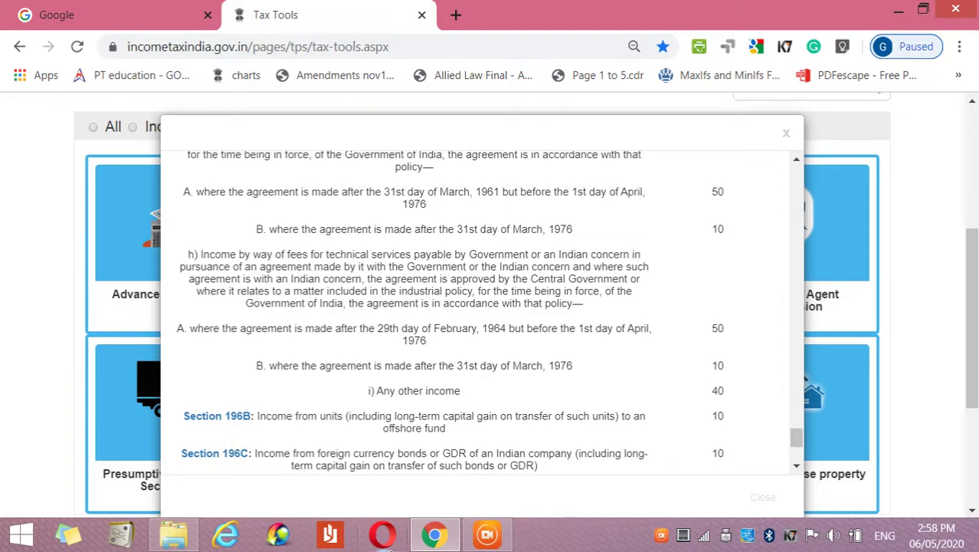
{"action": "key", "text": "Up"}
{"action": "key", "text": "Up"}
{"action": "key", "text": "Up"}
{"action": "key", "text": "Up"}
{"action": "key", "text": "Up"}
{"action": "key", "text": "Up"}
{"action": "key", "text": "Up"}
{"action": "key", "text": "Up"}
{"action": "key", "text": "Up"}
{"action": "key", "text": "Up"}
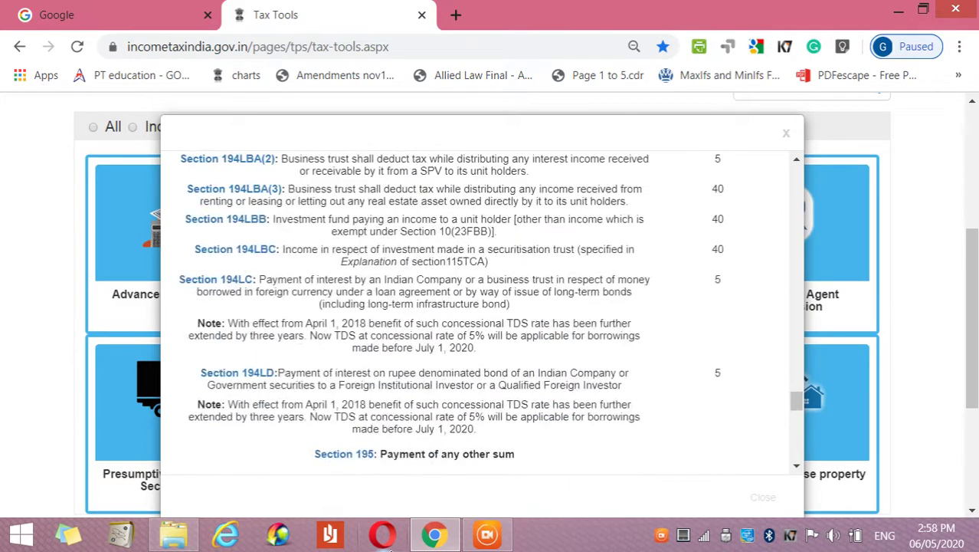
Look back over the non-domestic company rates from Section 194LBC to Section 194B at the start of part 2.2.
{"action": "key", "text": "Up"}
{"action": "key", "text": "Up"}
{"action": "key", "text": "Up"}
{"action": "key", "text": "Up"}
{"action": "key", "text": "Up"}
{"action": "key", "text": "Up"}
{"action": "key", "text": "Up"}
{"action": "key", "text": "Up"}
{"action": "key", "text": "Up"}
{"action": "key", "text": "Up"}
{"action": "key", "text": "Up"}
{"action": "key", "text": "Up"}
{"action": "key", "text": "Up"}
{"action": "key", "text": "Up"}
{"action": "key", "text": "Up"}
{"action": "key", "text": "Up"}
{"action": "key", "text": "Up"}
{"action": "key", "text": "Up"}
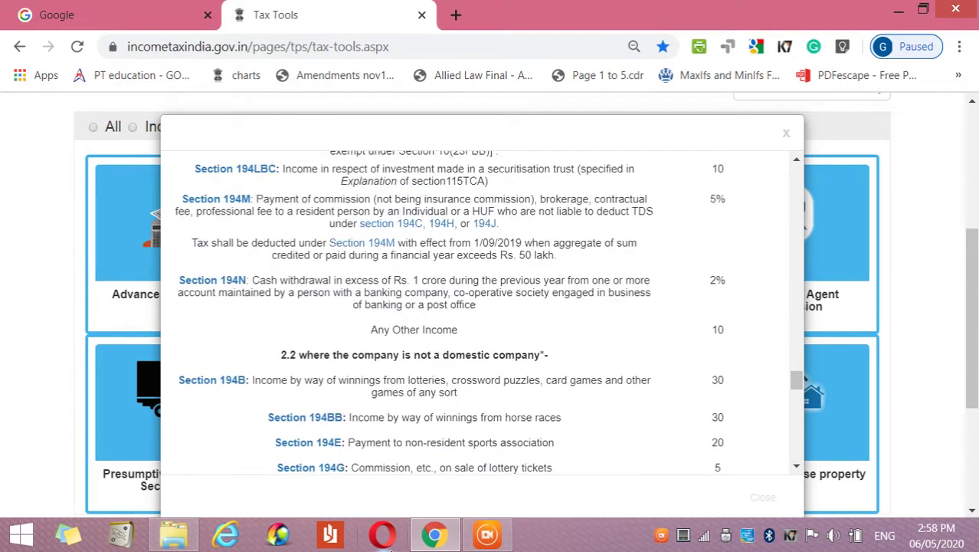
Look back over the domestic company rates in part 2.1, from Section 194N to Section 193 and the company heading.
{"action": "key", "text": "Up"}
{"action": "key", "text": "Up"}
{"action": "key", "text": "Up"}
{"action": "key", "text": "Up"}
{"action": "key", "text": "Up"}
{"action": "key", "text": "Up"}
{"action": "key", "text": "Up"}
{"action": "key", "text": "Up"}
{"action": "key", "text": "Up"}
{"action": "key", "text": "Up"}
{"action": "key", "text": "Up"}
{"action": "key", "text": "Up"}
{"action": "key", "text": "Up"}
{"action": "key", "text": "Up"}
{"action": "key", "text": "Up"}
{"action": "key", "text": "Up"}
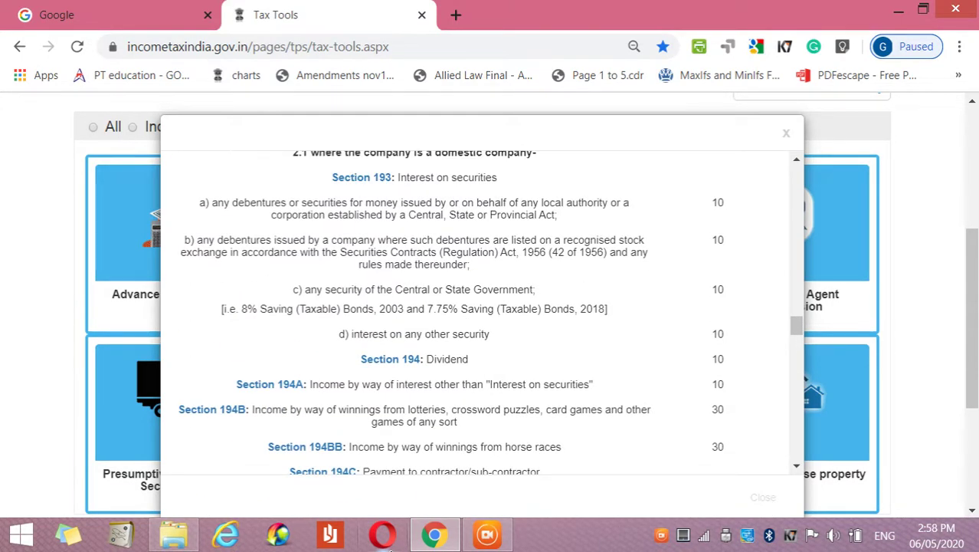
{"action": "key", "text": "Up"}
{"action": "key", "text": "Up"}
{"action": "key", "text": "Up"}
{"action": "key", "text": "Up"}
{"action": "key", "text": "Up"}
{"action": "key", "text": "Up"}
{"action": "key", "text": "Up"}
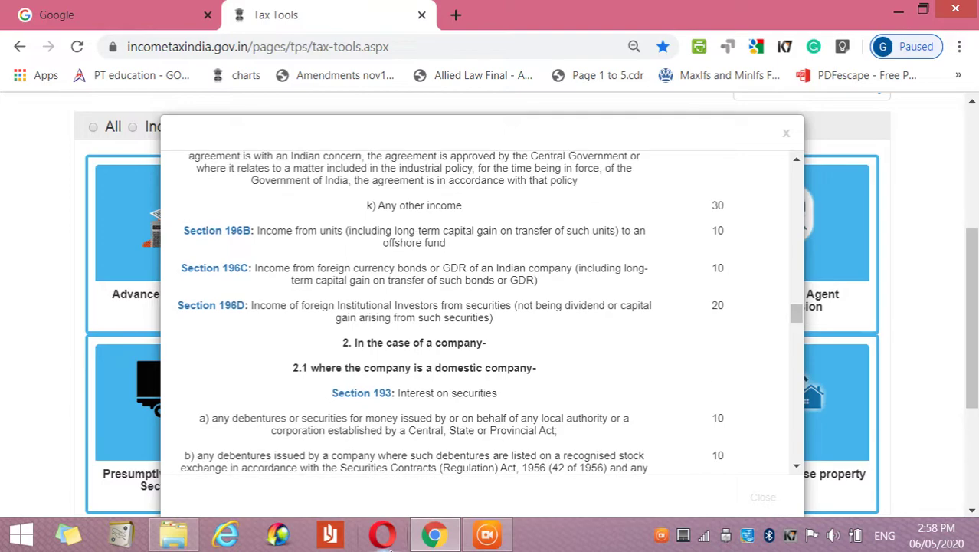
Recheck the non-resident person rates from Section 196D back through the other sums listed under Section 195.
{"action": "key", "text": "Up"}
{"action": "key", "text": "Up"}
{"action": "key", "text": "Up"}
{"action": "key", "text": "Up"}
{"action": "key", "text": "Up"}
{"action": "key", "text": "Up"}
{"action": "key", "text": "Up"}
{"action": "key", "text": "Up"}
{"action": "key", "text": "Up"}
{"action": "key", "text": "Up"}
{"action": "key", "text": "Up"}
{"action": "key", "text": "Up"}
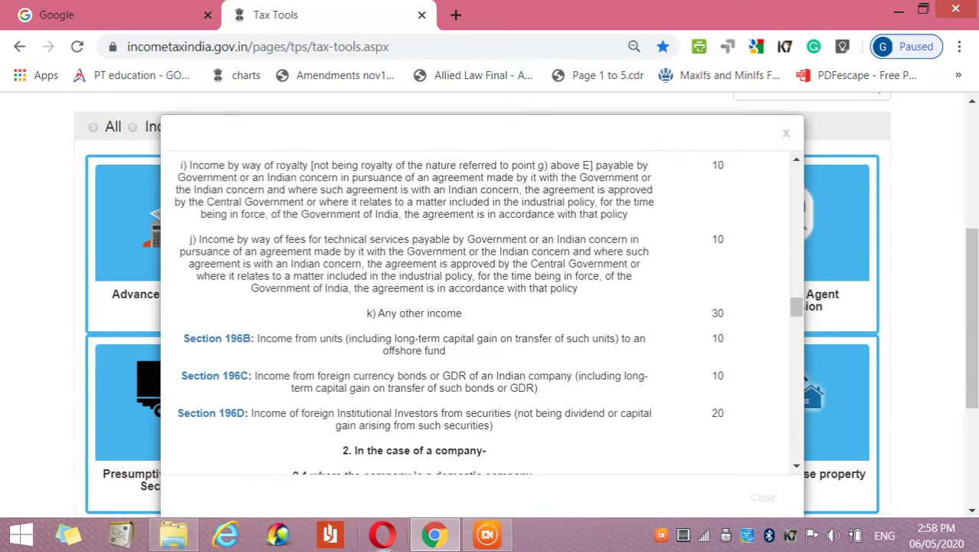
{"action": "key", "text": "Up"}
{"action": "key", "text": "Up"}
{"action": "key", "text": "Up"}
{"action": "key", "text": "Up"}
{"action": "key", "text": "Up"}
{"action": "key", "text": "Up"}
{"action": "key", "text": "Up"}
{"action": "key", "text": "Up"}
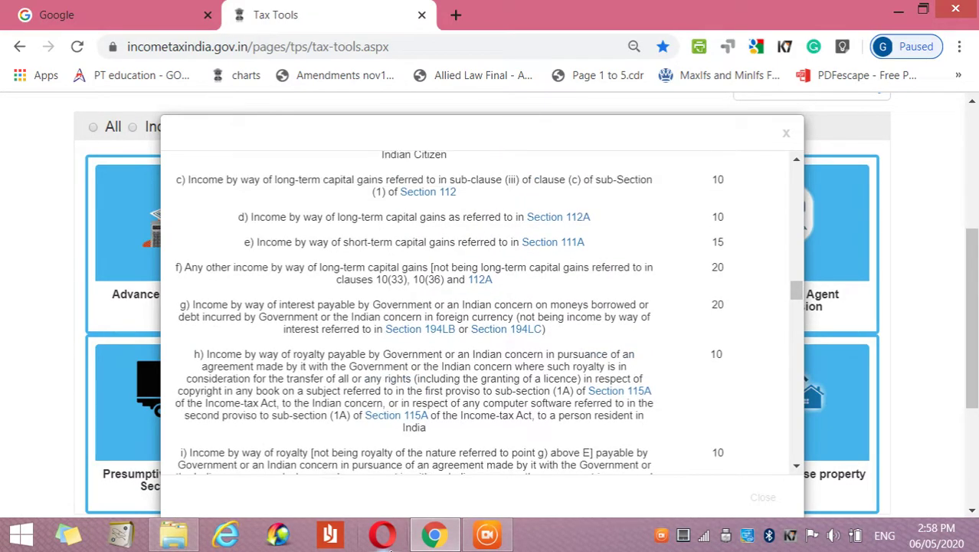
{"action": "key", "text": "Up"}
{"action": "key", "text": "Up"}
{"action": "key", "text": "Up"}
{"action": "key", "text": "Up"}
{"action": "key", "text": "Up"}
{"action": "key", "text": "Up"}
{"action": "key", "text": "Up"}
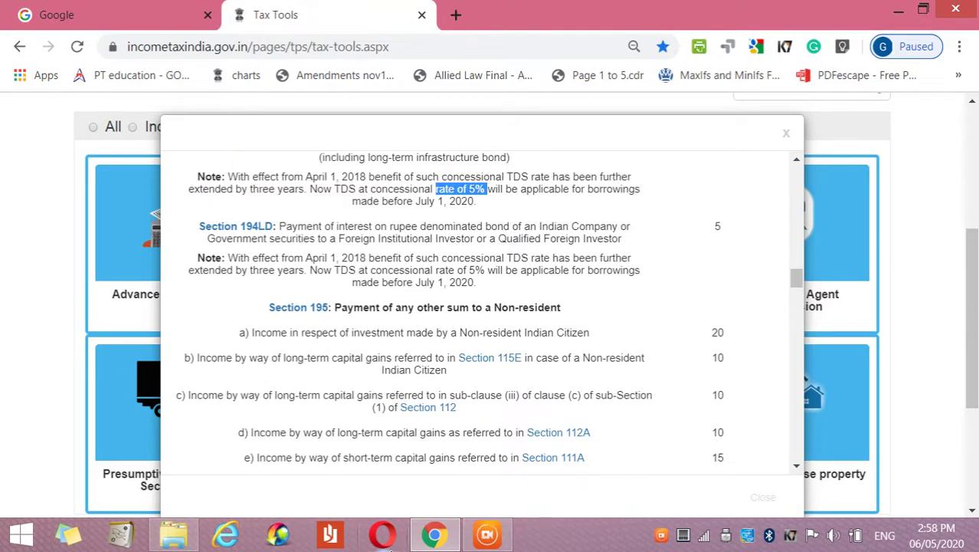
Look back over the non-resident person rates from Section 194LD to Section 192 at the start of part 1.2.
{"action": "key", "text": "Up"}
{"action": "key", "text": "Up"}
{"action": "key", "text": "Up"}
{"action": "key", "text": "Up"}
{"action": "key", "text": "Up"}
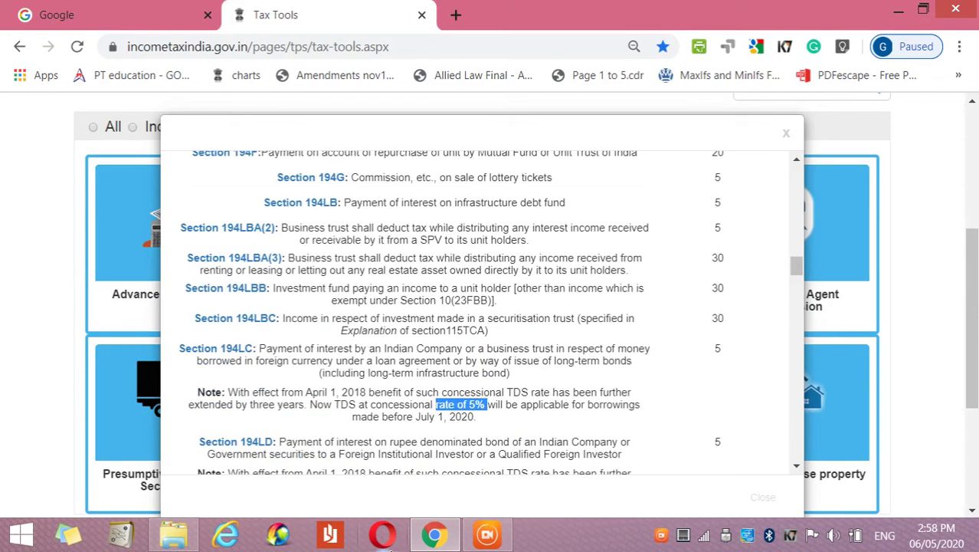
{"action": "key", "text": "Up"}
{"action": "key", "text": "Up"}
{"action": "key", "text": "Up"}
{"action": "key", "text": "Up"}
{"action": "key", "text": "Up"}
{"action": "key", "text": "Up"}
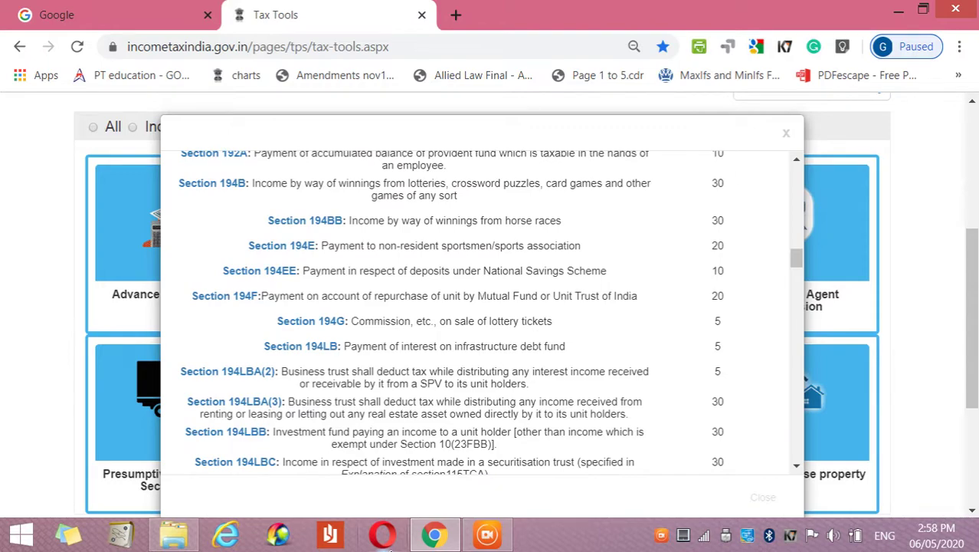
{"action": "key", "text": "Up"}
{"action": "key", "text": "Up"}
{"action": "key", "text": "Up"}
{"action": "key", "text": "Up"}
{"action": "key", "text": "Up"}
{"action": "key", "text": "Up"}
{"action": "key", "text": "Up"}
{"action": "key", "text": "Up"}
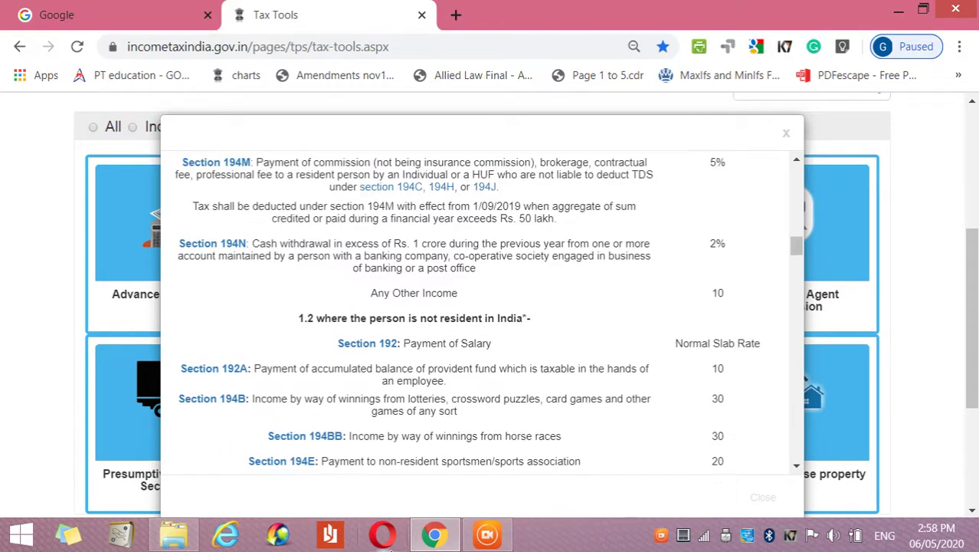
Recheck the resident person rates from Section 194N back through Section 194J to the rent entries under Section 194-I.
{"action": "key", "text": "Up"}
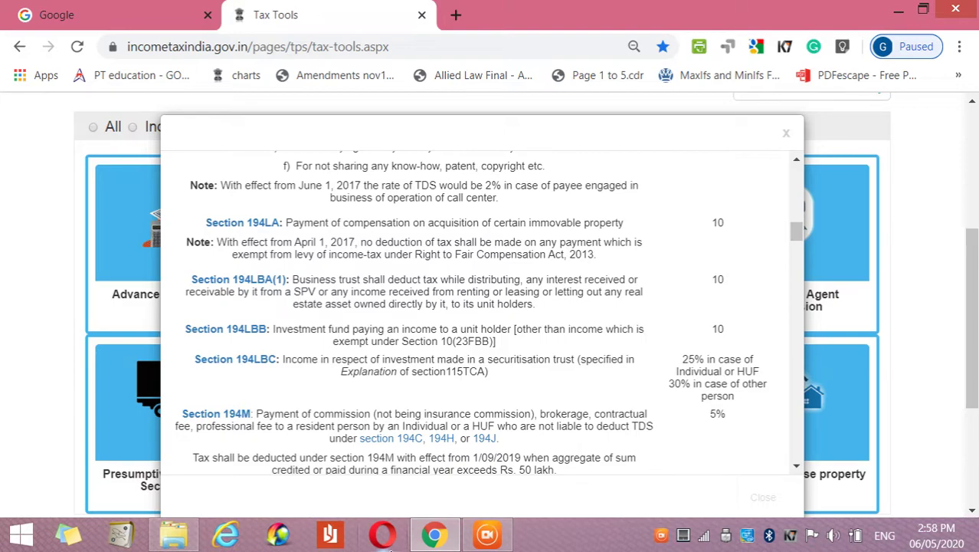
{"action": "key", "text": "Up"}
{"action": "key", "text": "Up"}
{"action": "key", "text": "Up"}
{"action": "key", "text": "Up"}
{"action": "key", "text": "Up"}
{"action": "key", "text": "Up"}
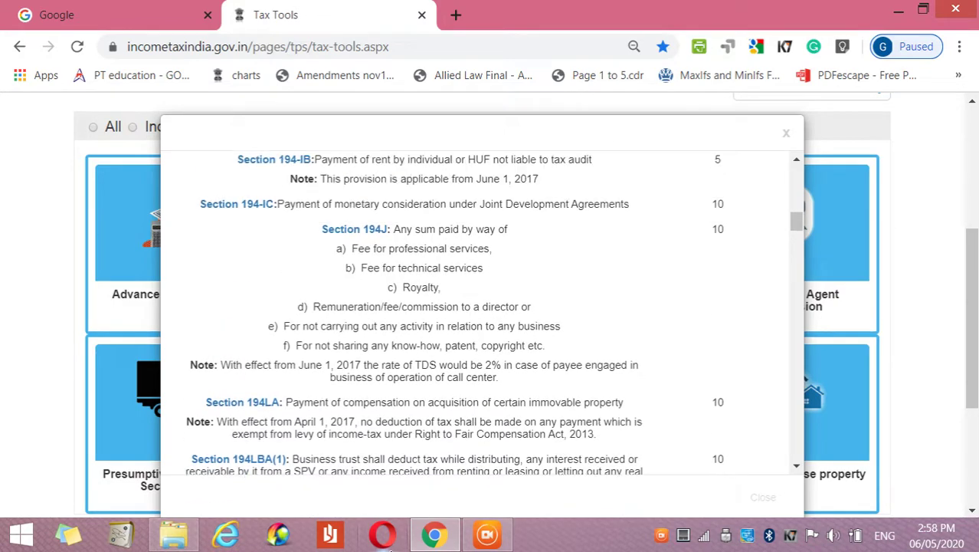
{"action": "key", "text": "Up"}
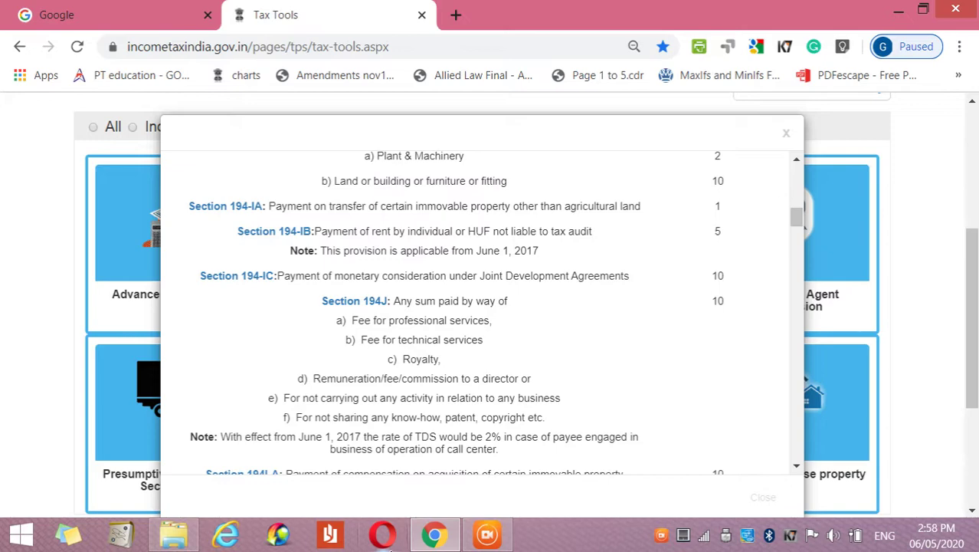
{"action": "key", "text": "Up"}
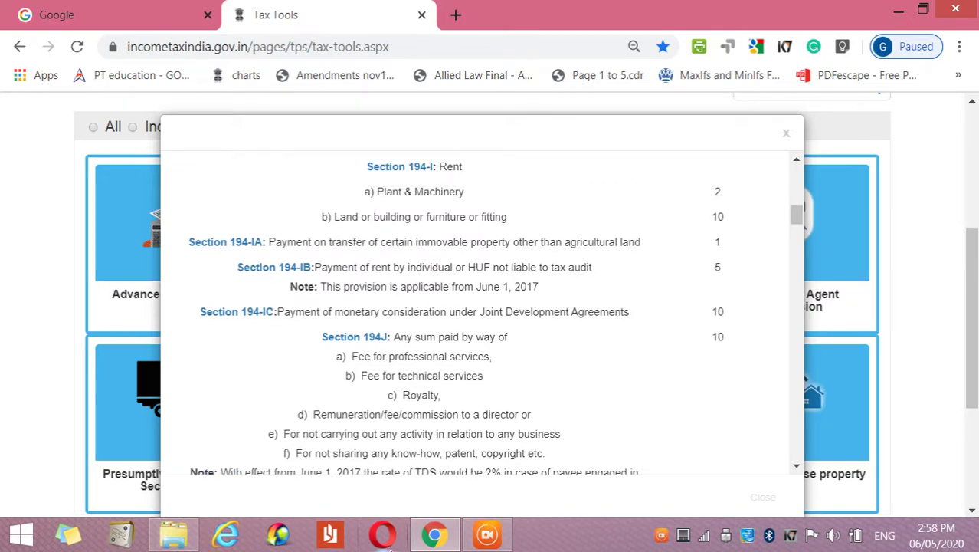
Examine the resident person rates from Section 194H back to Section 194A, including the Section 194DA note on life insurance pay-outs.
{"action": "key", "text": "Up"}
{"action": "key", "text": "Up"}
{"action": "key", "text": "Up"}
{"action": "key", "text": "Up"}
{"action": "key", "text": "Up"}
{"action": "key", "text": "Up"}
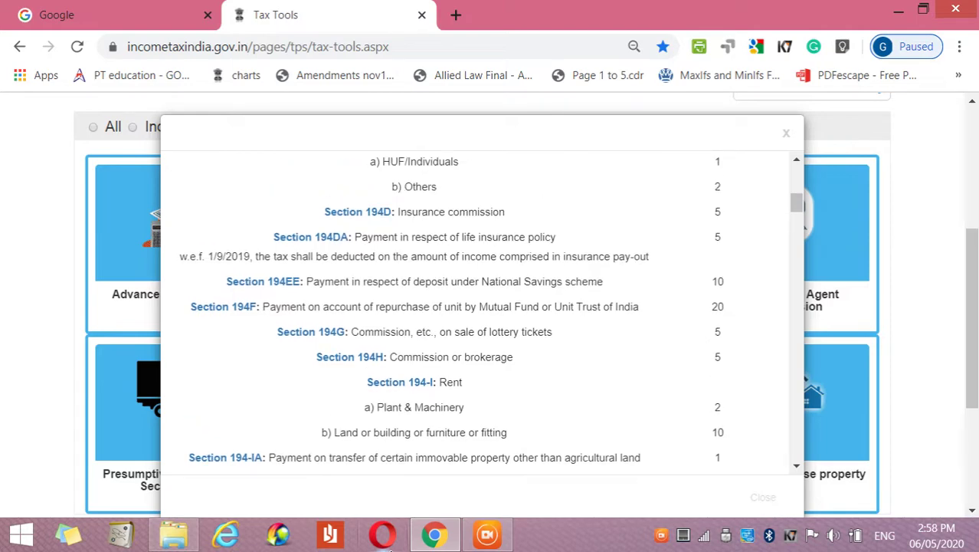
{"action": "key", "text": "Up"}
{"action": "key", "text": "Up"}
{"action": "key", "text": "Up"}
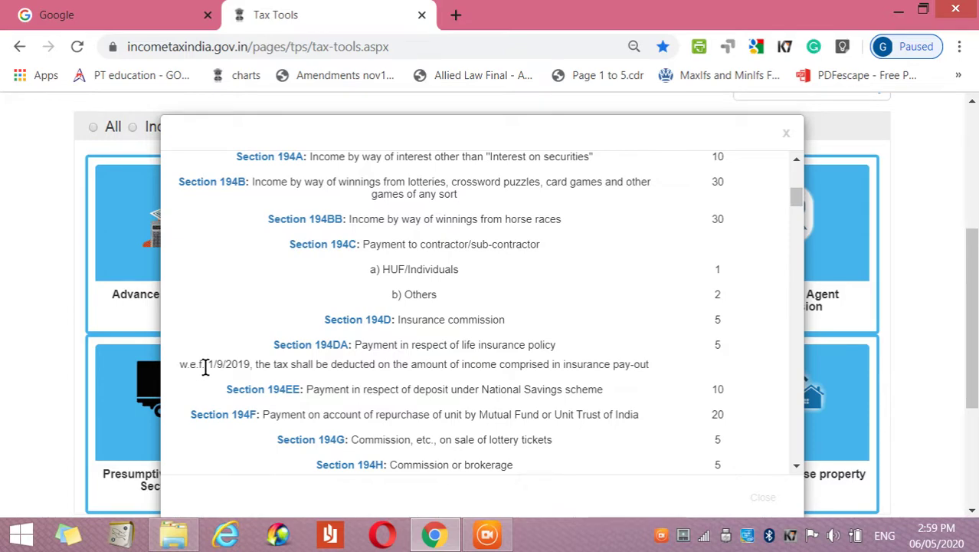
Highlight the Section 194DA note from "the tax shall be deducted" through "insurance pay-out".
{"action": "double_click", "coordinate": [262, 365]}
{"action": "key", "text": "shift+Right"}
{"action": "key", "text": "shift+Right"}
{"action": "key", "text": "shift+Right"}
{"action": "key", "text": "shift+Right"}
{"action": "key", "text": "shift+Right"}
{"action": "key", "text": "shift+Right"}
{"action": "key", "text": "shift+Right"}
{"action": "key", "text": "shift+Right"}
{"action": "key", "text": "shift+Right"}
{"action": "key", "text": "shift+Right"}
{"action": "key", "text": "shift+Right"}
{"action": "key", "text": "shift+Right"}
{"action": "key", "text": "shift+Right"}
{"action": "key", "text": "shift+Right"}
{"action": "key", "text": "shift+Right"}
{"action": "key", "text": "shift+Right"}
{"action": "key", "text": "shift+Right"}
{"action": "key", "text": "shift+Right"}
{"action": "key", "text": "shift+Right"}
{"action": "key", "text": "shift+Right"}
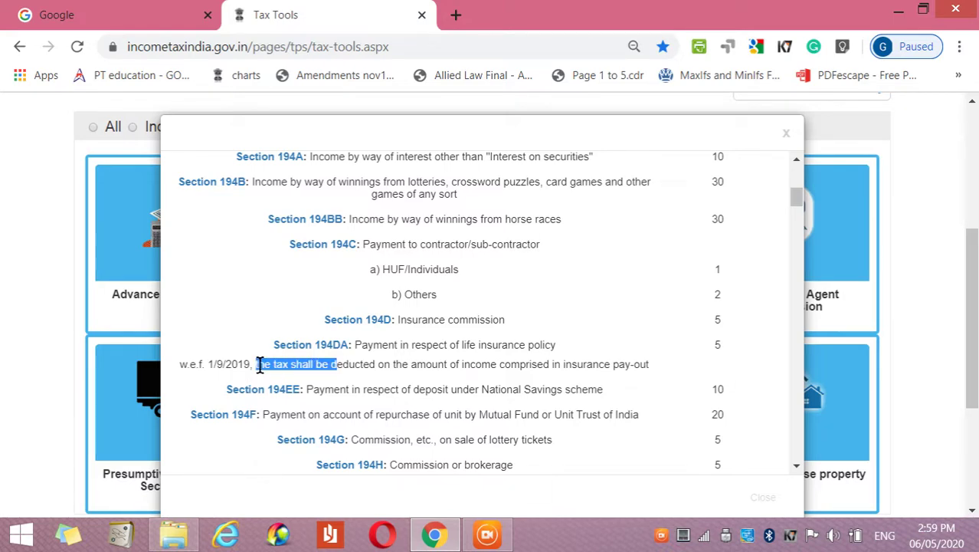
{"action": "key", "text": "shift+Right"}
{"action": "key", "text": "shift+Right"}
{"action": "key", "text": "shift+Right"}
{"action": "key", "text": "shift+Right"}
{"action": "key", "text": "shift+Right"}
{"action": "key", "text": "shift+Right"}
{"action": "key", "text": "shift+Right"}
{"action": "key", "text": "shift+Right"}
{"action": "key", "text": "shift+Right"}
{"action": "key", "text": "shift+Right"}
{"action": "key", "text": "shift+Right"}
{"action": "key", "text": "shift+Right"}
{"action": "key", "text": "shift+Right"}
{"action": "key", "text": "shift+Right"}
{"action": "key", "text": "shift+Right"}
{"action": "key", "text": "shift+Right"}
{"action": "key", "text": "shift+Right"}
{"action": "key", "text": "shift+Right"}
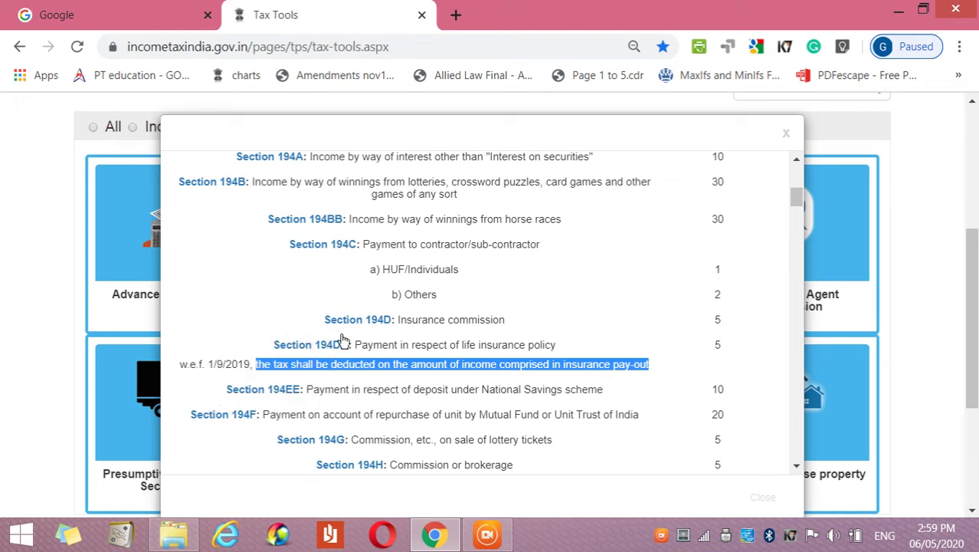
Close the TDS description, open the TDS Calculator, and review its Financial Year and Residential Status options.
{"action": "left_click", "coordinate": [787, 138]}
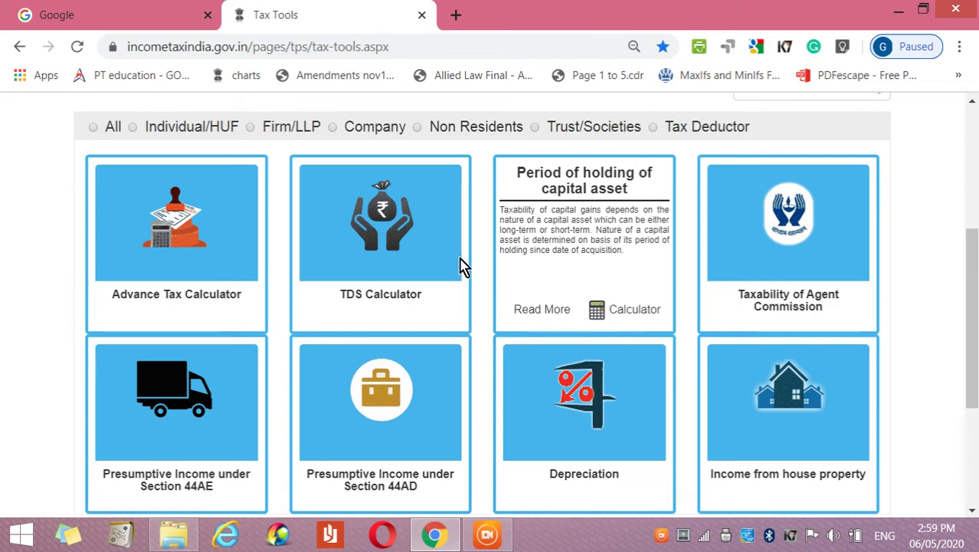
{"action": "left_click", "coordinate": [420, 314]}
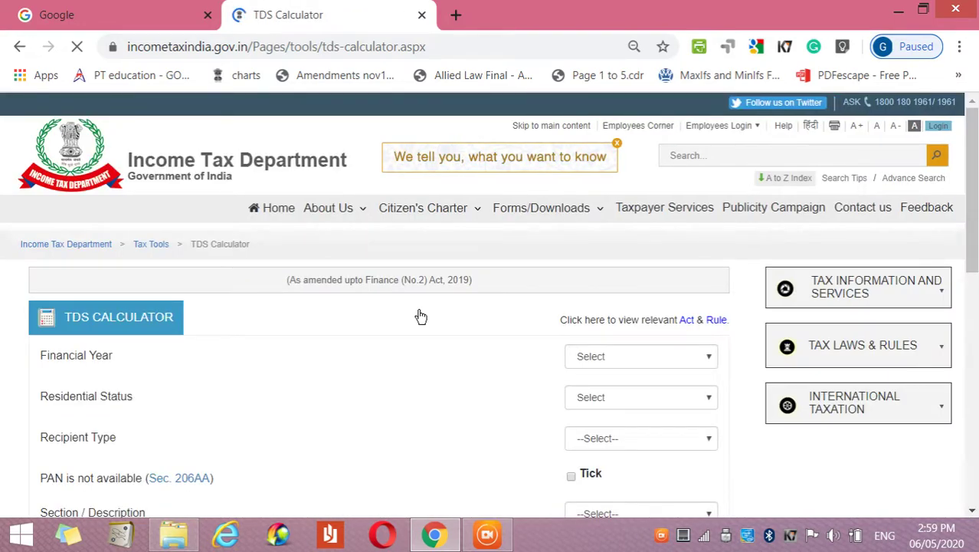
{"action": "left_click", "coordinate": [709, 357]}
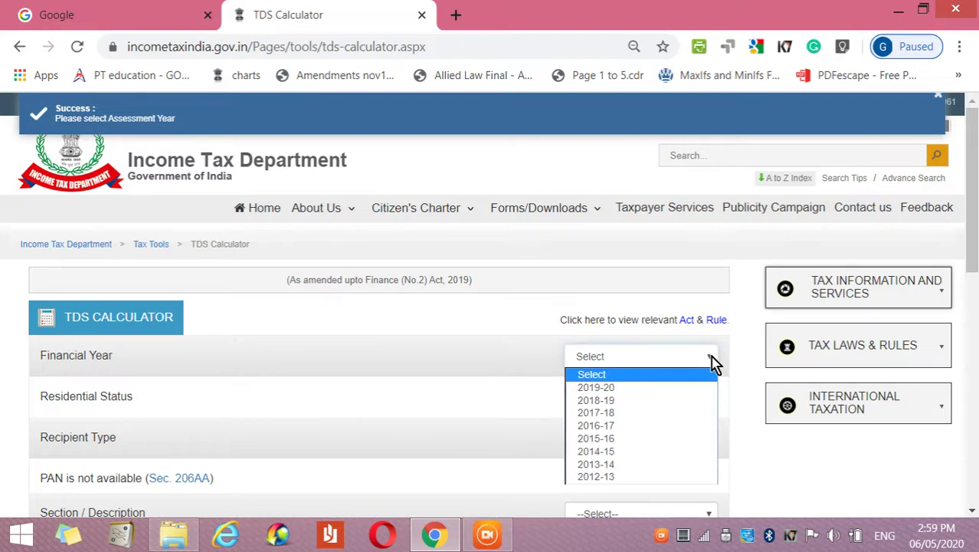
{"action": "left_click", "coordinate": [535, 534]}
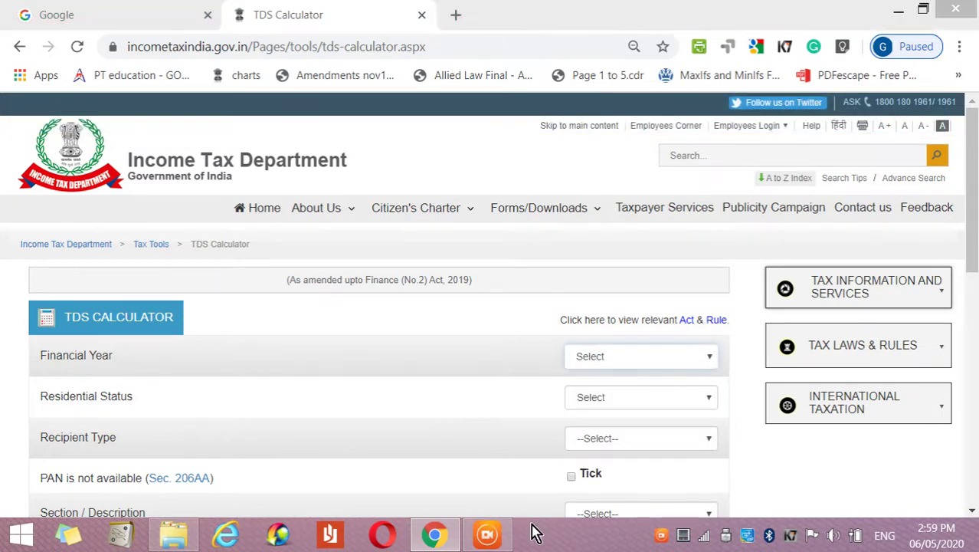
{"action": "left_click", "coordinate": [705, 412]}
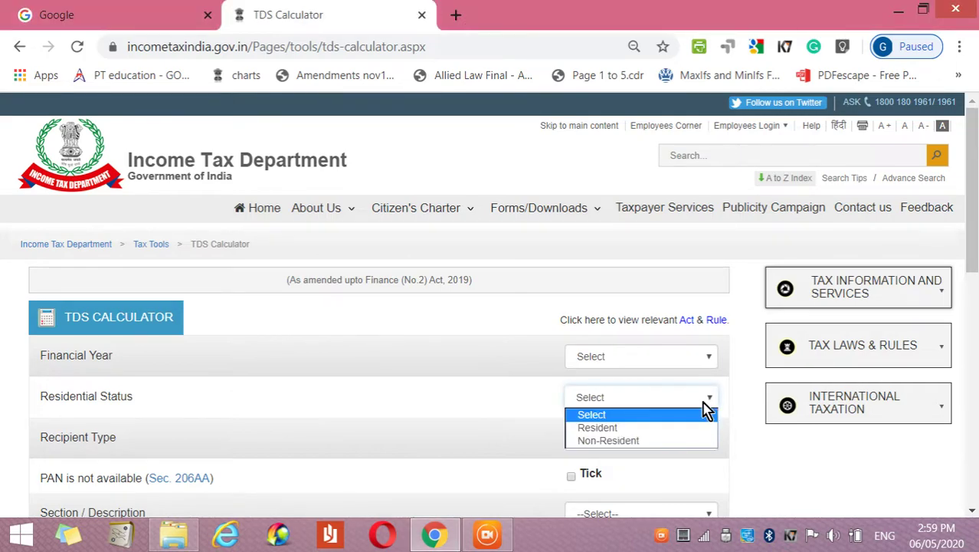
{"action": "left_click", "coordinate": [528, 358]}
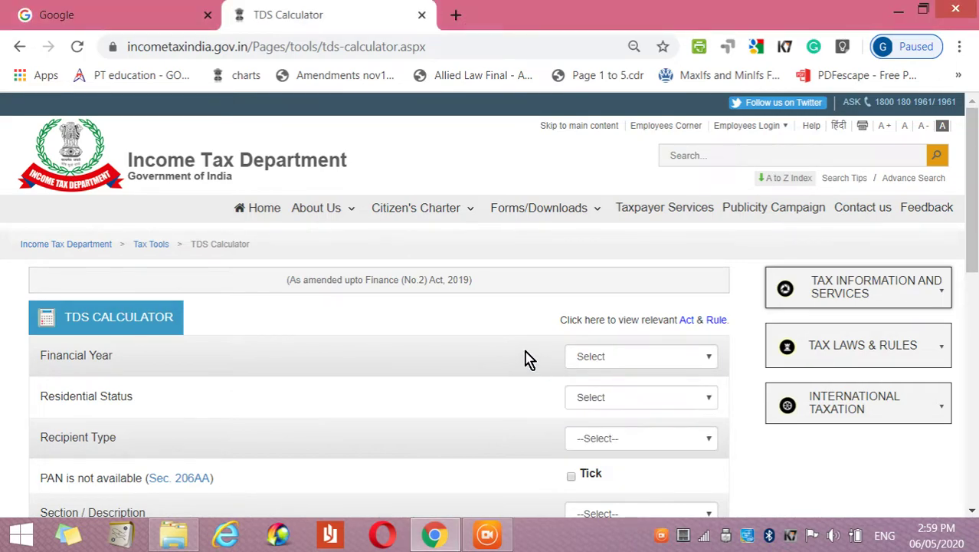
Look over the remaining TDS Calculator fields and check the Recipient Type options.
{"action": "scroll", "coordinate": [529, 359], "scroll_direction": "down", "scroll_amount": 2}
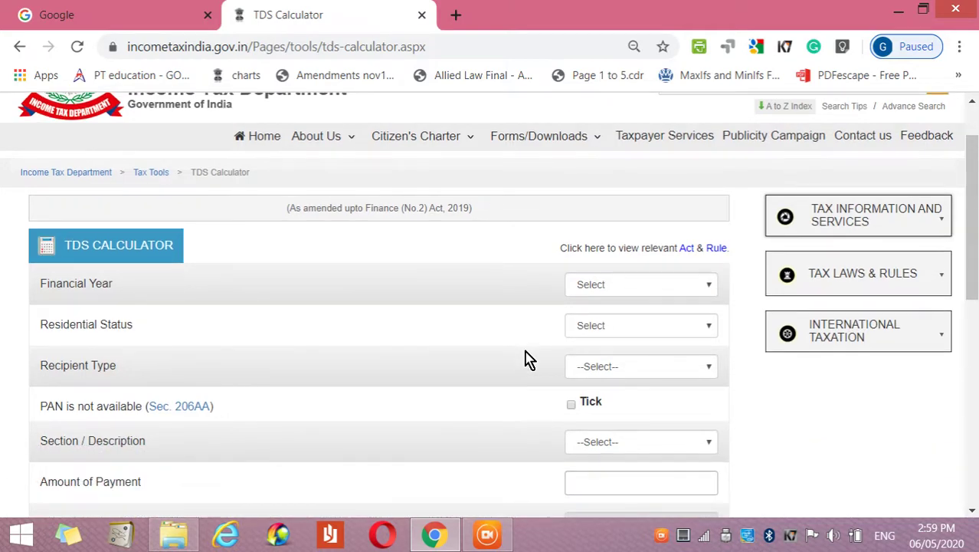
{"action": "scroll", "coordinate": [529, 358], "scroll_direction": "down", "scroll_amount": 1}
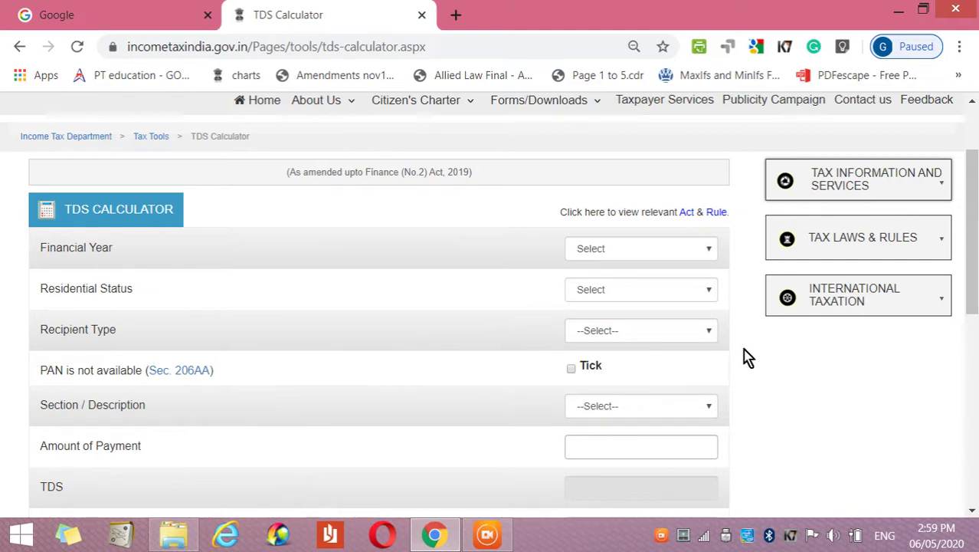
{"action": "left_click", "coordinate": [717, 335]}
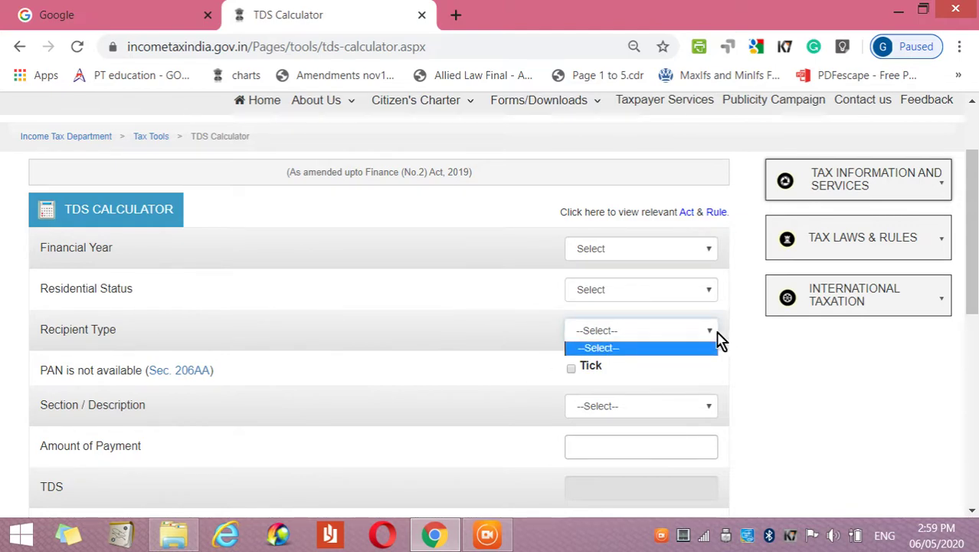
{"action": "left_click", "coordinate": [718, 334]}
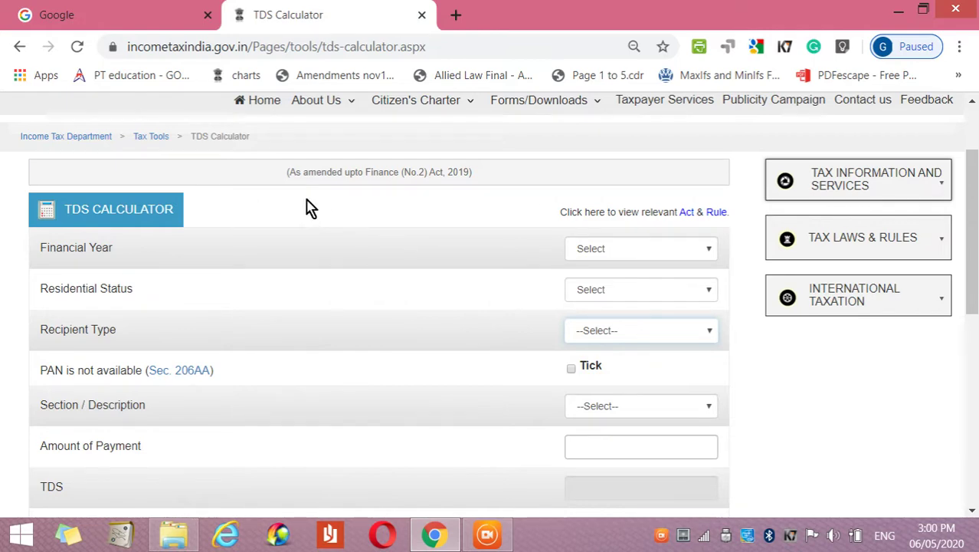
Return to the Tax Tools list and open the detailed description of Period of holding of capital asset.
{"action": "left_click", "coordinate": [23, 46]}
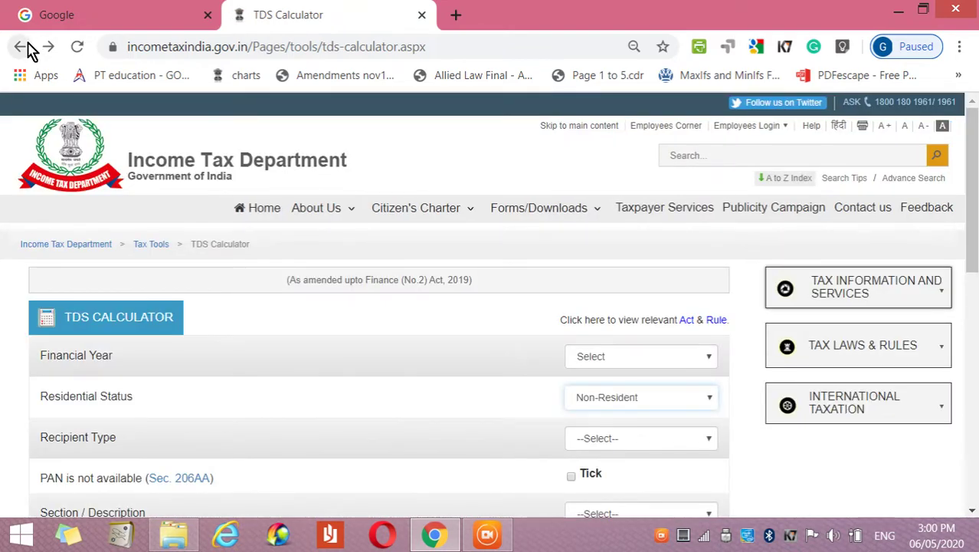
{"action": "left_click", "coordinate": [23, 46]}
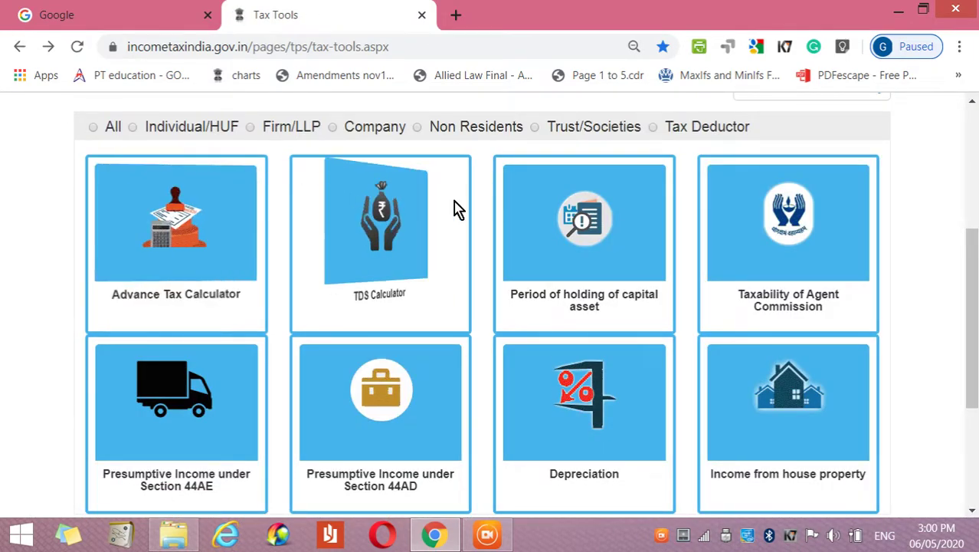
{"action": "mouse_move", "coordinate": [623, 241]}
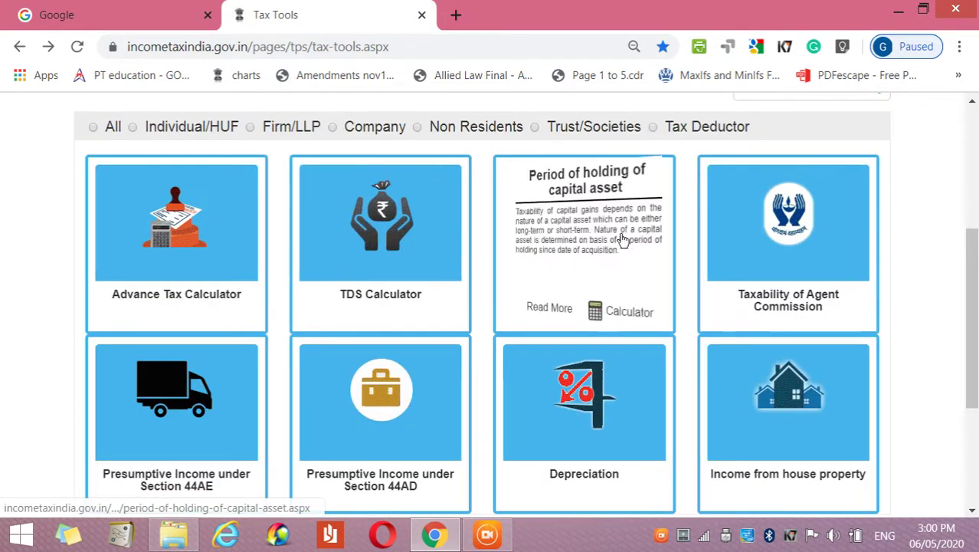
{"action": "left_click", "coordinate": [559, 310]}
{"action": "double_click", "coordinate": [561, 315]}
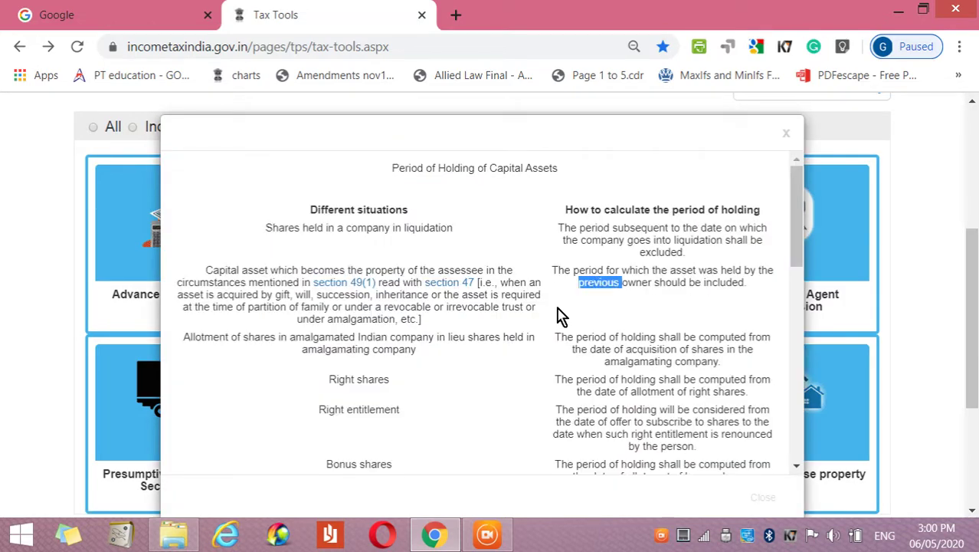
{"action": "left_click", "coordinate": [560, 316]}
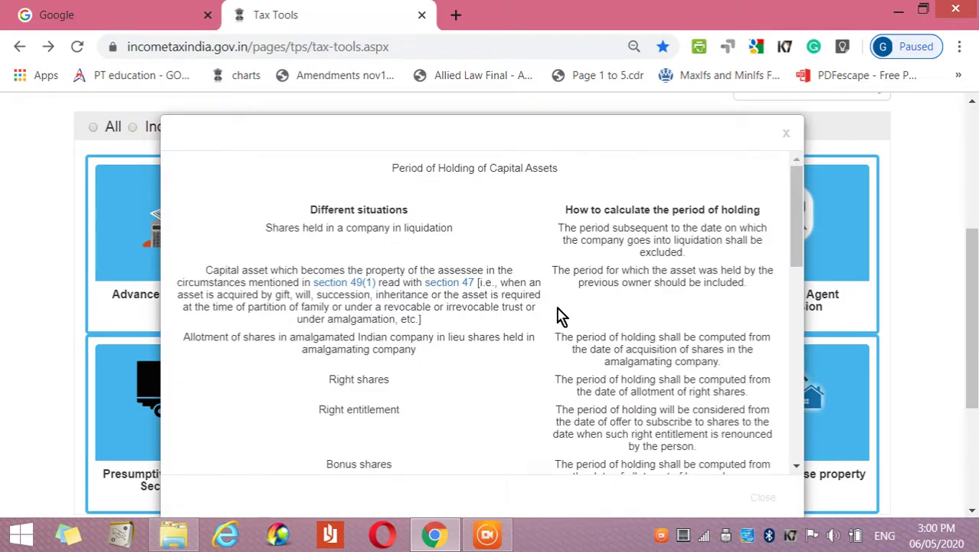
Read the holding period rules from shares in a liquidated company down to transfers of securities by a depository.
{"action": "scroll", "coordinate": [561, 316], "scroll_direction": "down", "scroll_amount": 1}
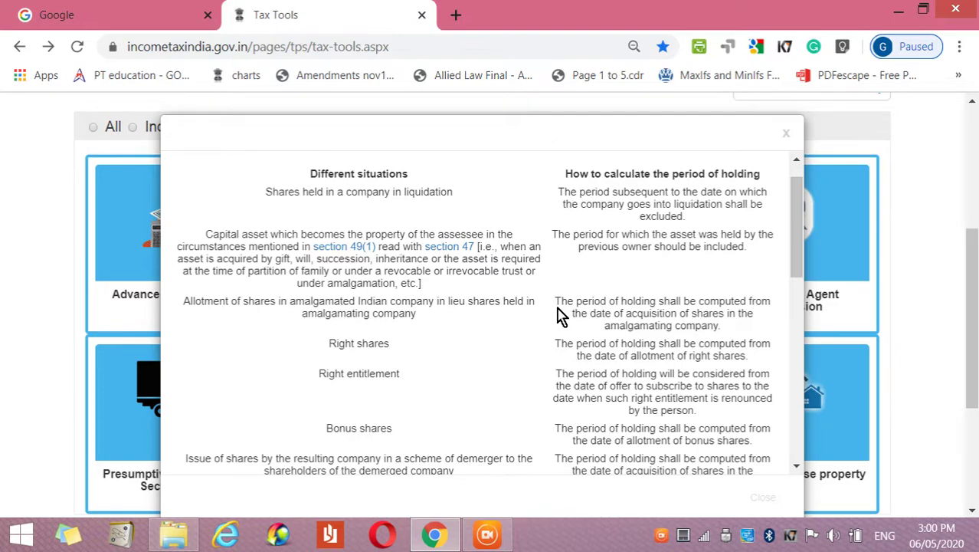
{"action": "scroll", "coordinate": [559, 315], "scroll_direction": "down", "scroll_amount": 3}
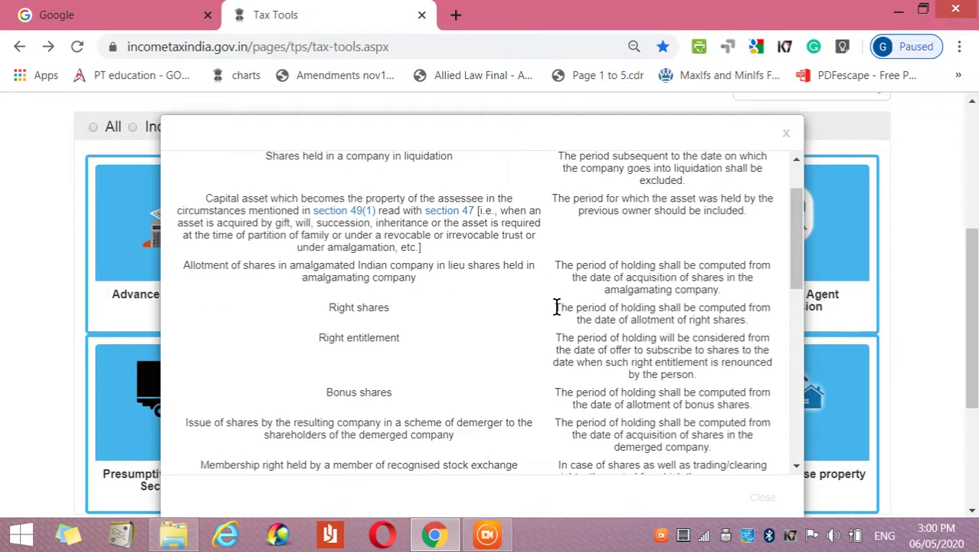
{"action": "scroll", "coordinate": [561, 316], "scroll_direction": "down", "scroll_amount": 3}
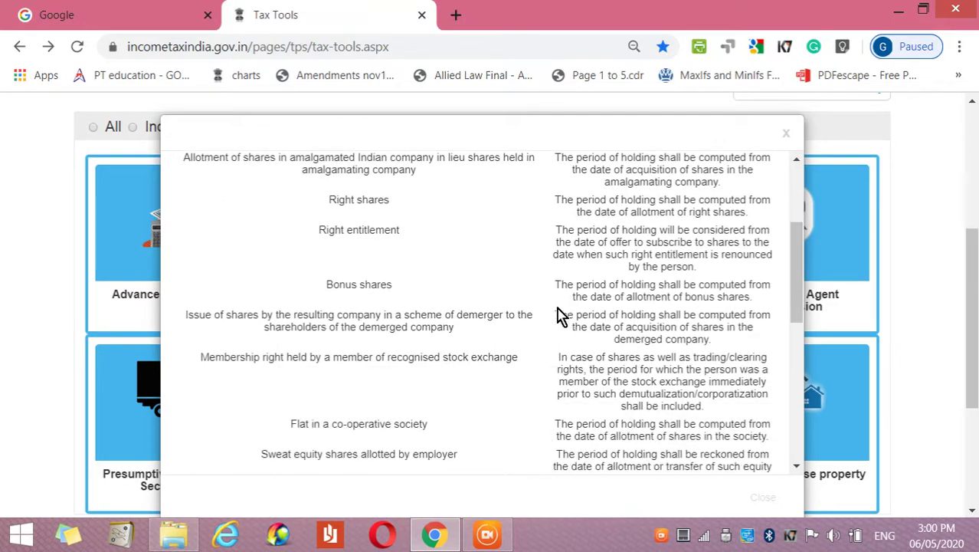
{"action": "scroll", "coordinate": [561, 316], "scroll_direction": "down", "scroll_amount": 4}
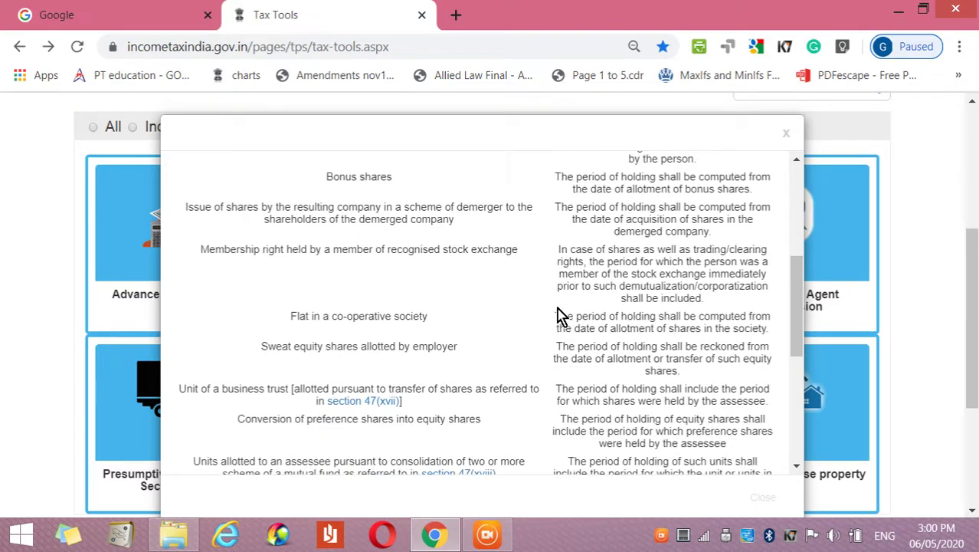
{"action": "scroll", "coordinate": [560, 316], "scroll_direction": "down", "scroll_amount": 6}
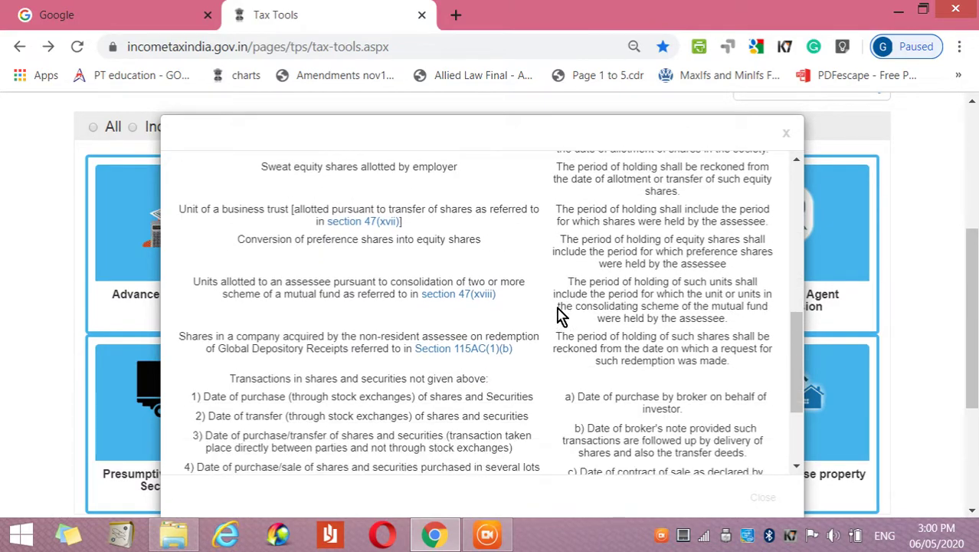
{"action": "scroll", "coordinate": [560, 316], "scroll_direction": "down", "scroll_amount": 2}
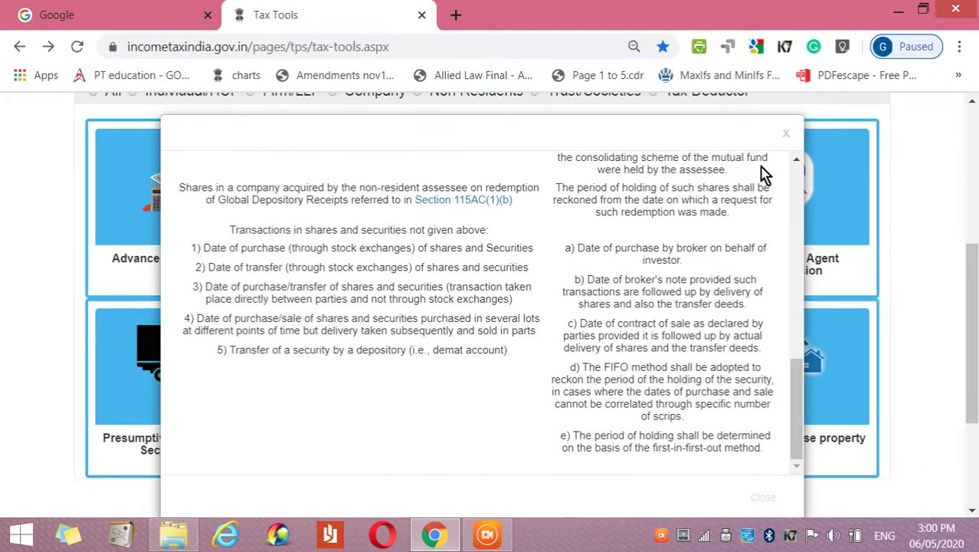
Close the description, open the Period of holding of capital asset calculator, and check its Assessment Year options.
{"action": "left_click", "coordinate": [786, 136]}
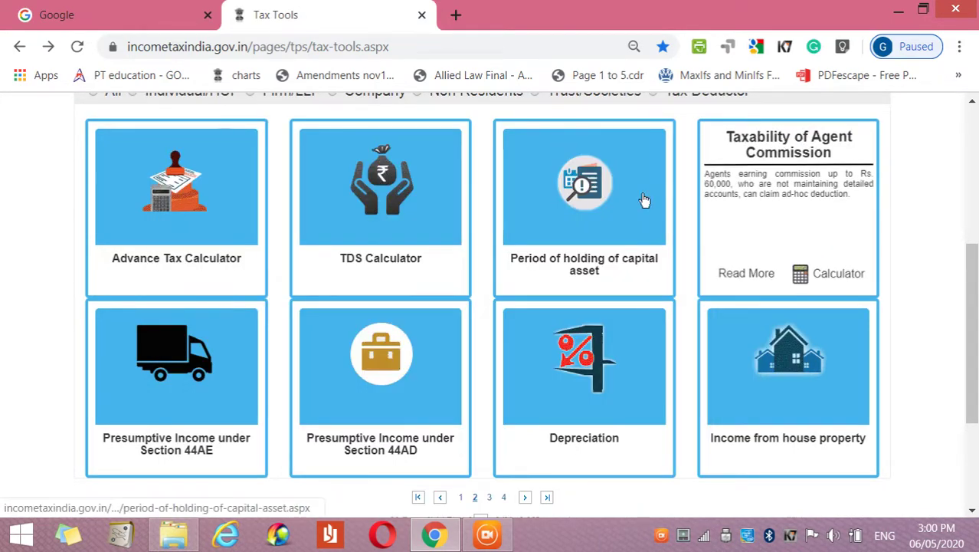
{"action": "mouse_move", "coordinate": [641, 230]}
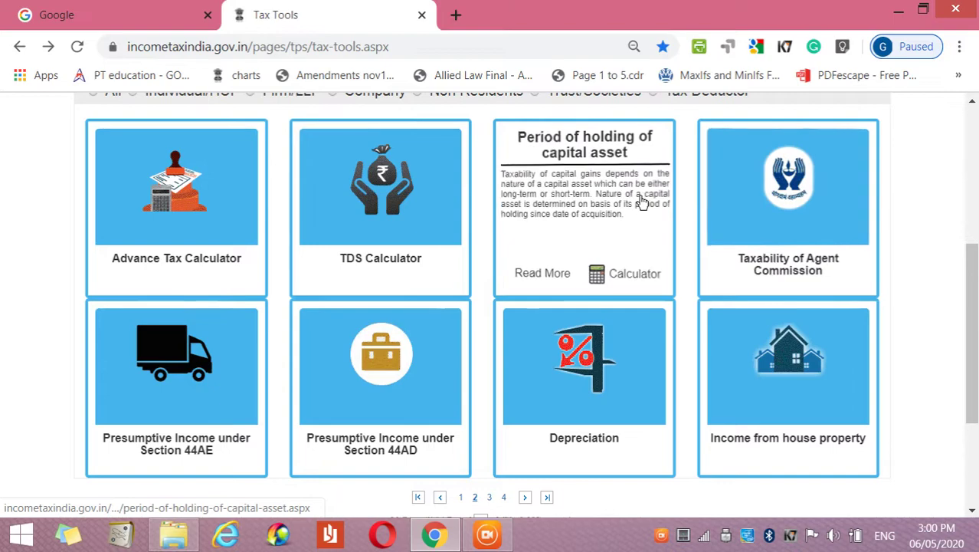
{"action": "left_click", "coordinate": [630, 282]}
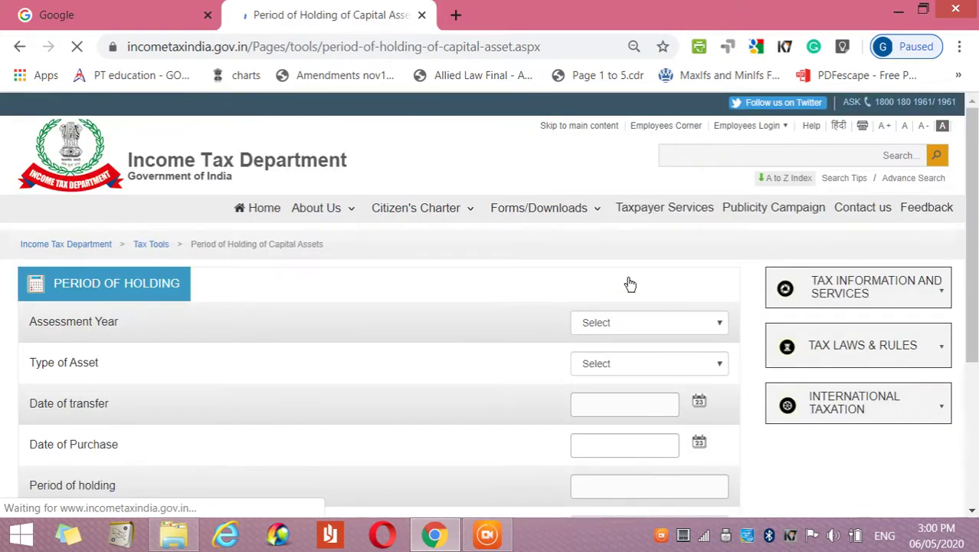
{"action": "left_click", "coordinate": [715, 327]}
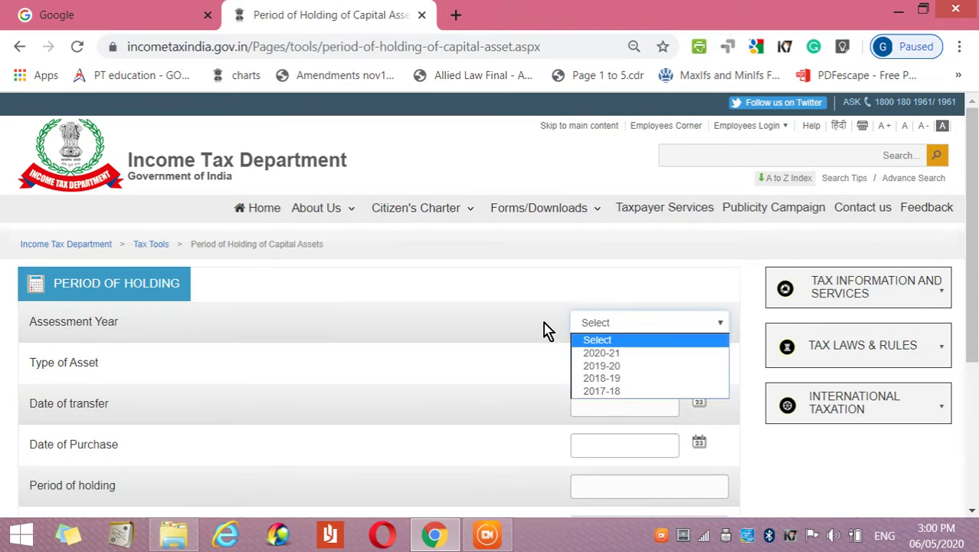
{"action": "left_click", "coordinate": [490, 337]}
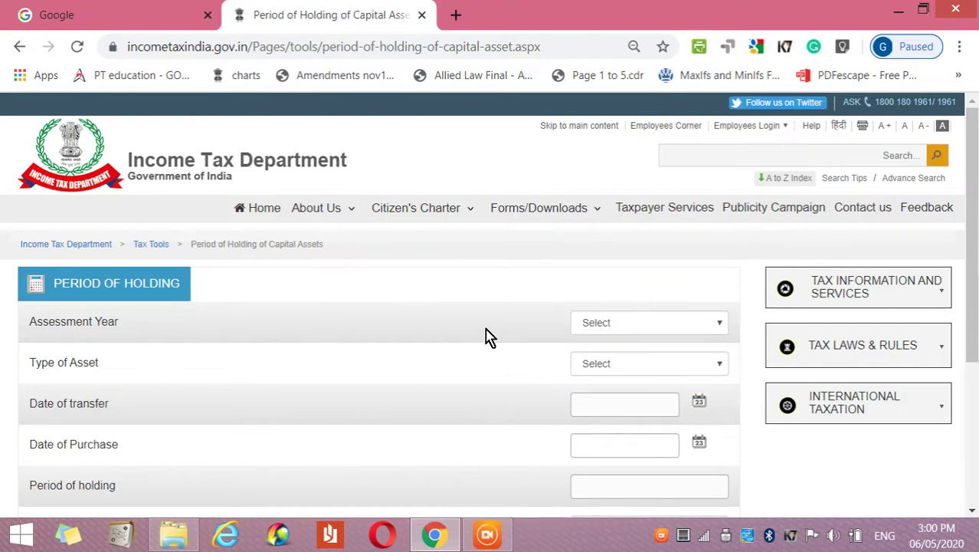
Go through the Type of Asset options down to Units of Debt Oriented Mutual Fund and return the choice to Select.
{"action": "left_click", "coordinate": [679, 368]}
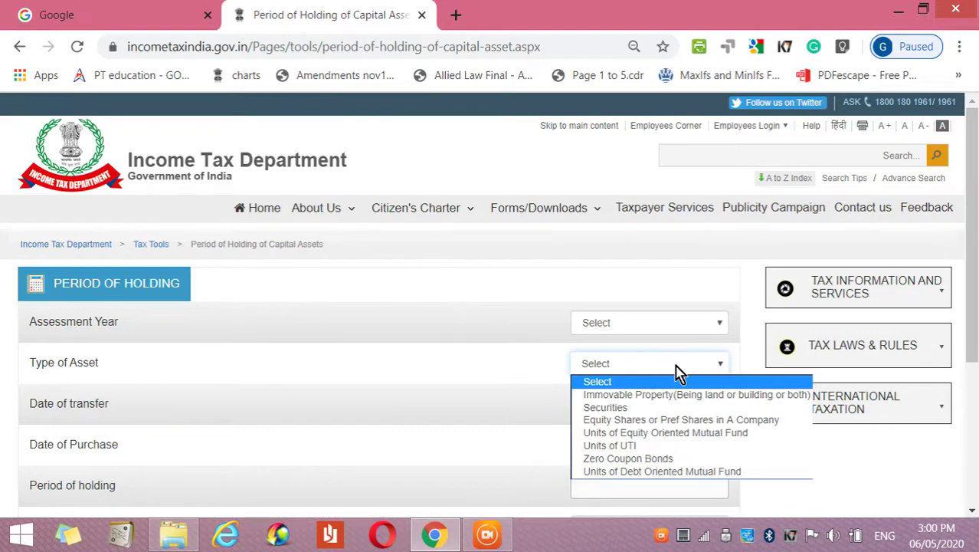
{"action": "key", "text": "Down"}
{"action": "key", "text": "Down"}
{"action": "key", "text": "Down"}
{"action": "key", "text": "Down"}
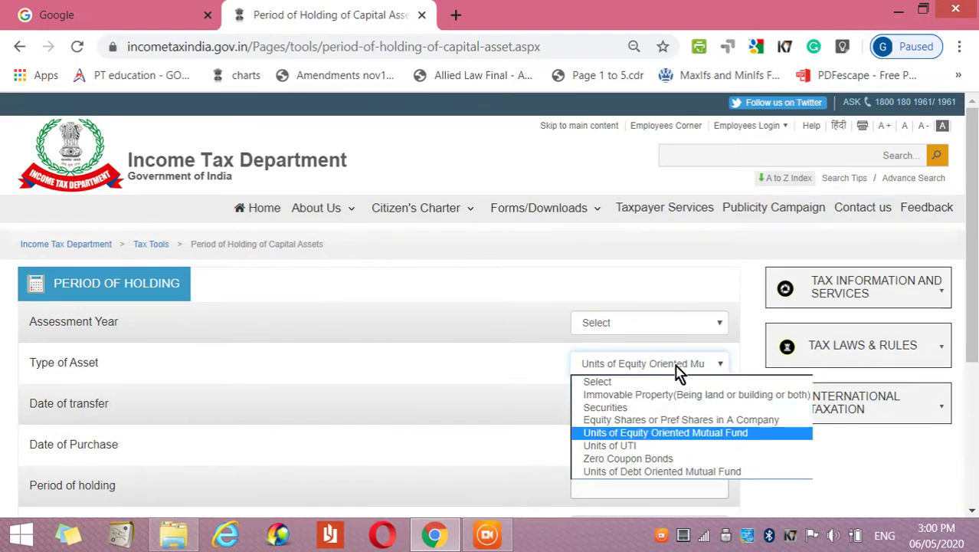
{"action": "key", "text": "Down"}
{"action": "key", "text": "Down"}
{"action": "key", "text": "Down"}
{"action": "key", "text": "Up"}
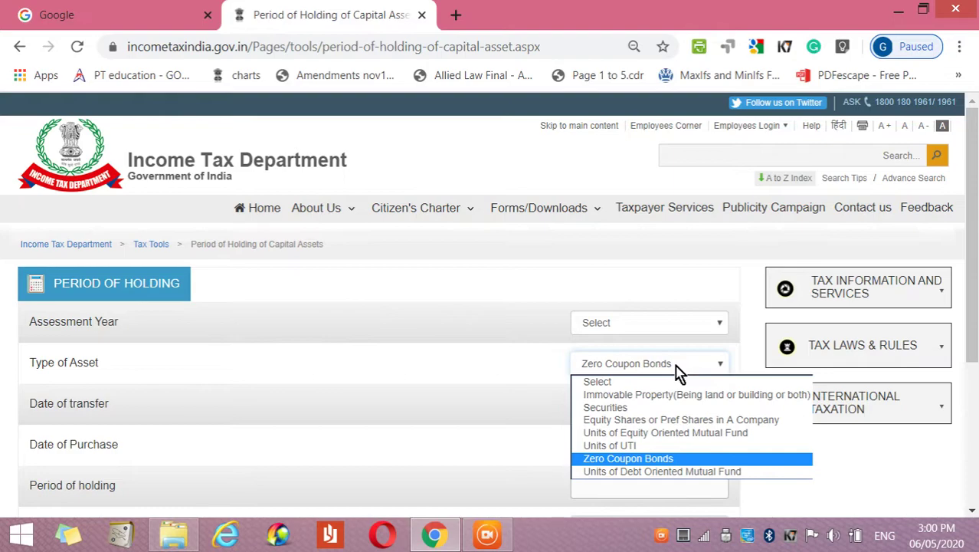
{"action": "key", "text": "Up"}
{"action": "key", "text": "Up"}
{"action": "key", "text": "Up"}
{"action": "key", "text": "Up"}
{"action": "key", "text": "Up"}
{"action": "key", "text": "Up"}
{"action": "key", "text": "Return"}
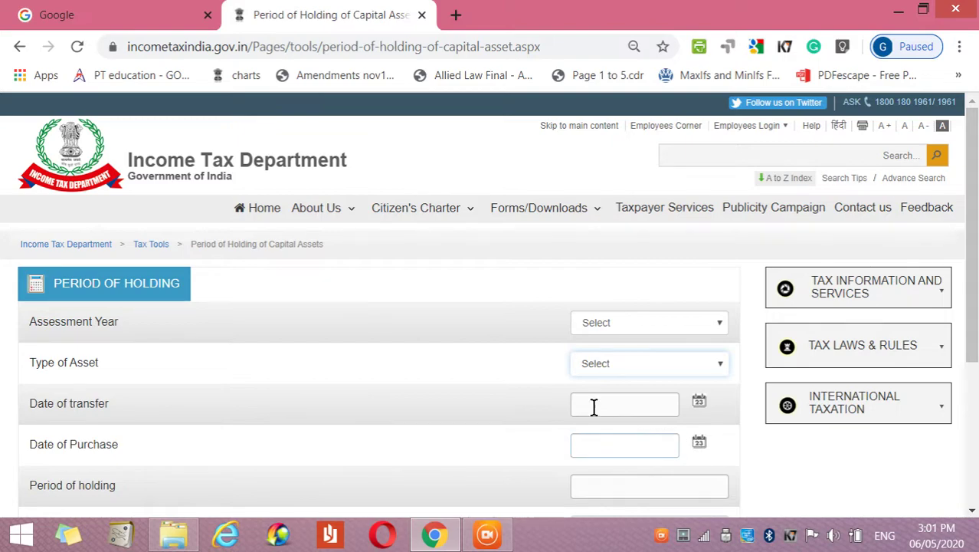
Preview the form with the Securities asset type, restore Type of Asset to Select, and view the remaining fields.
{"action": "key", "text": "Down"}
{"action": "key", "text": "Down"}
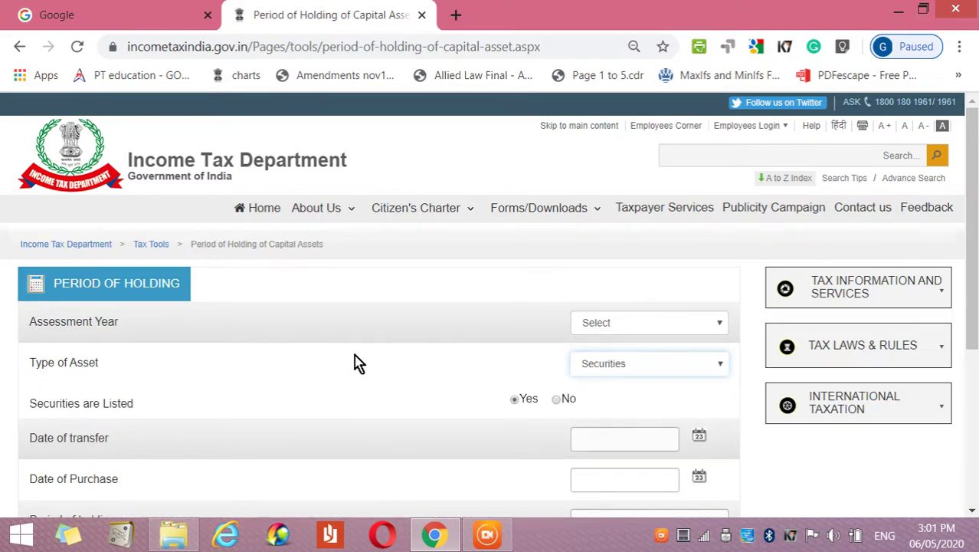
{"action": "key", "text": "Up"}
{"action": "key", "text": "Up"}
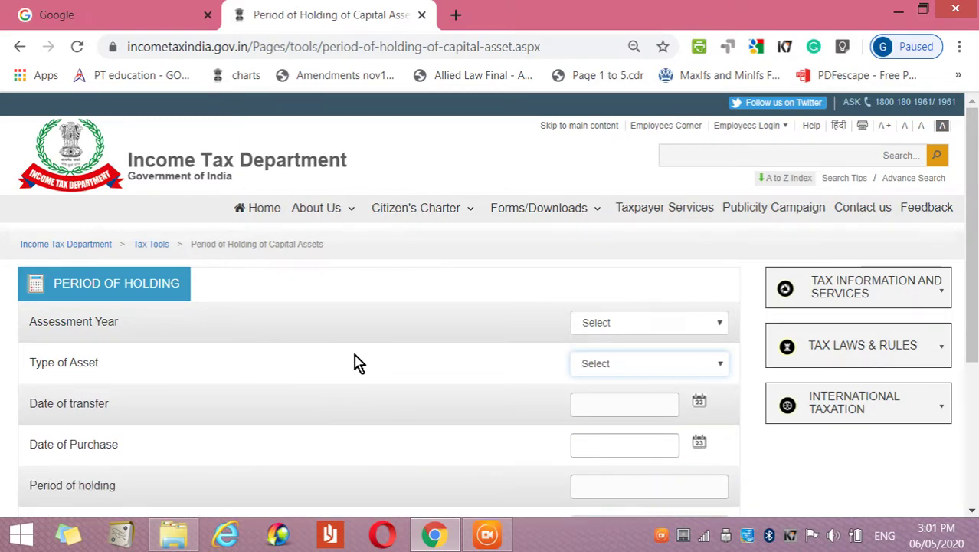
{"action": "scroll", "coordinate": [976, 484], "scroll_direction": "down", "scroll_amount": 3}
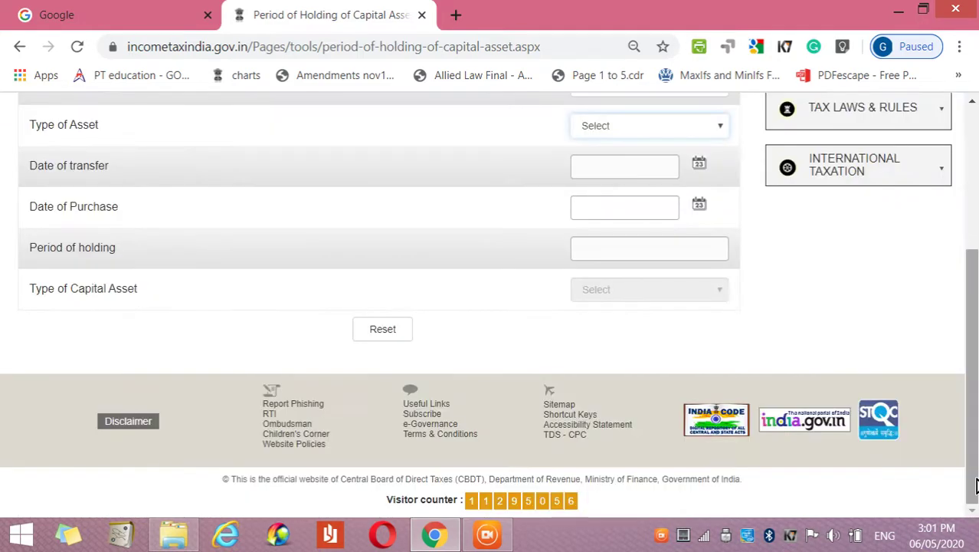
Preview the Immovable Property asset type, restore Type of Asset to Select, and return to the Tax Tools list.
{"action": "key", "text": "Down"}
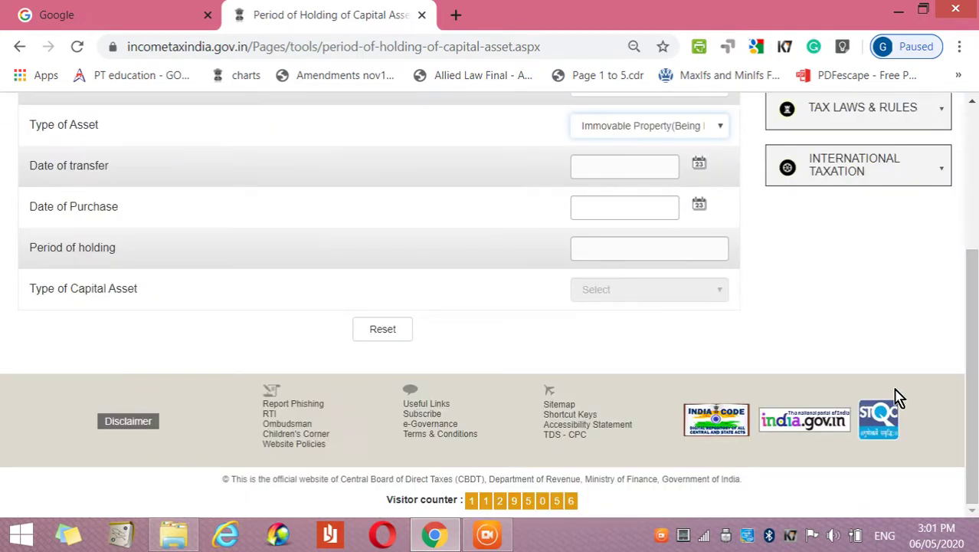
{"action": "key", "text": "Up"}
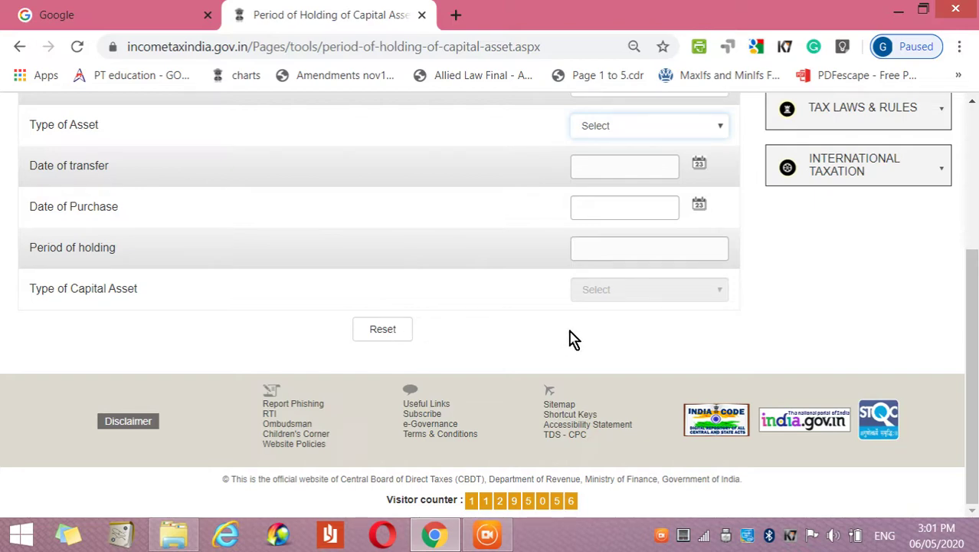
{"action": "left_click", "coordinate": [976, 145]}
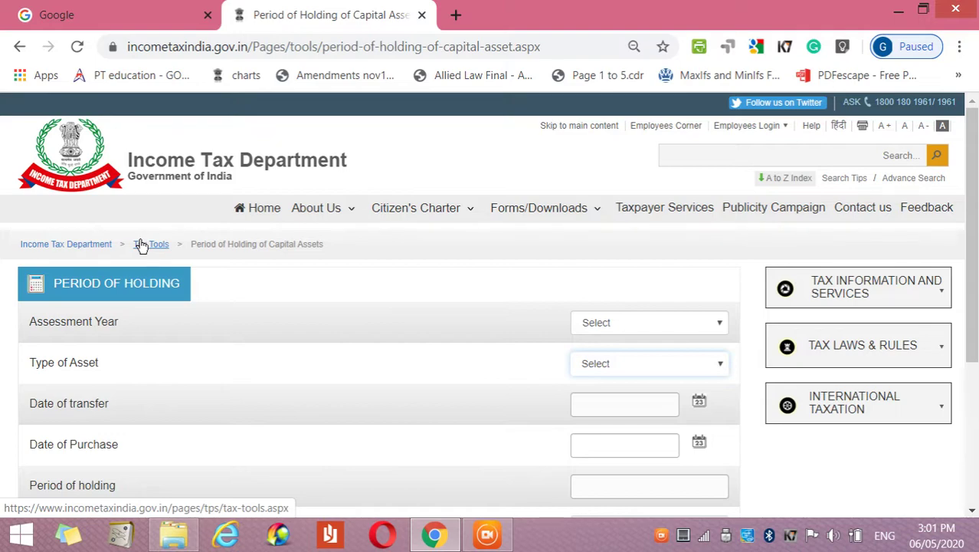
{"action": "left_click", "coordinate": [21, 51]}
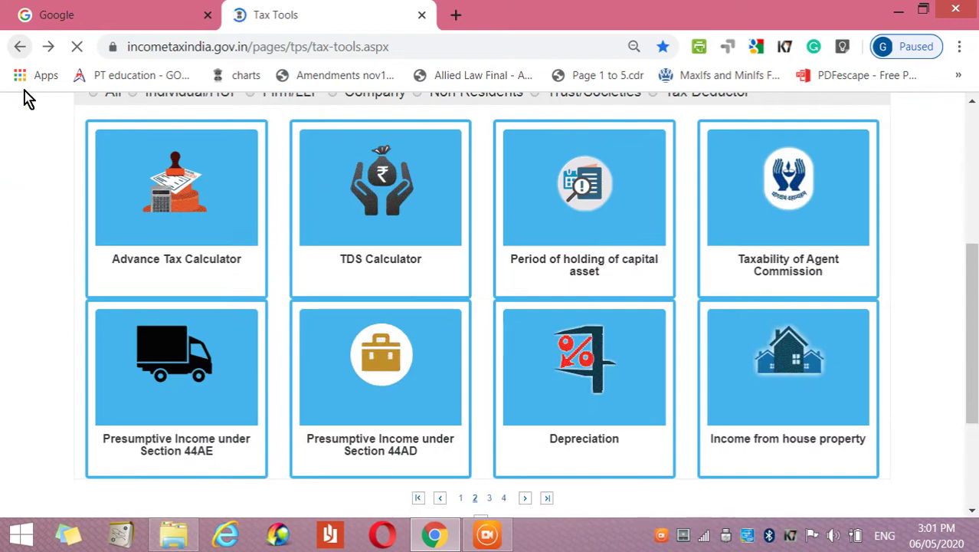
Read the detailed description of Taxability of Agent Commission, including its ad hoc deduction rates, and close it.
{"action": "mouse_move", "coordinate": [747, 247]}
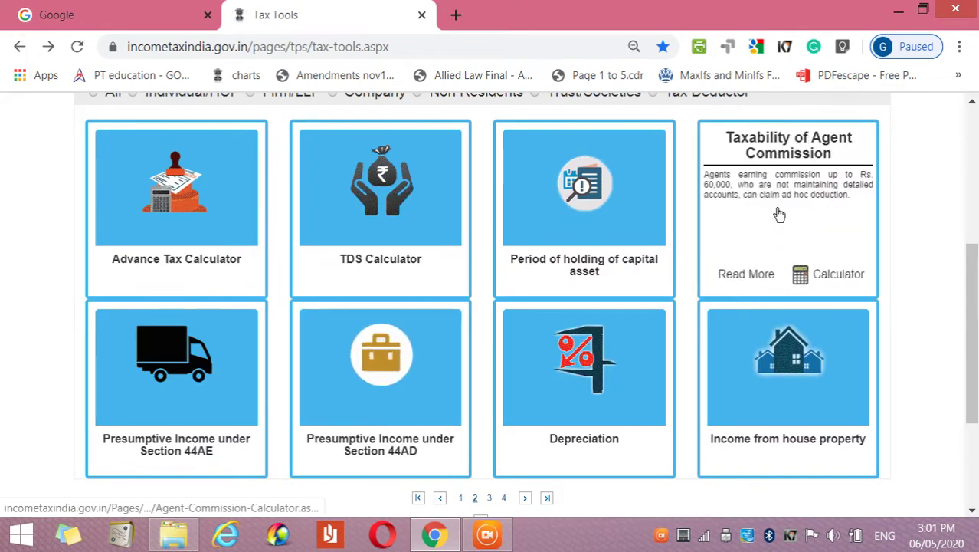
{"action": "left_click", "coordinate": [757, 274]}
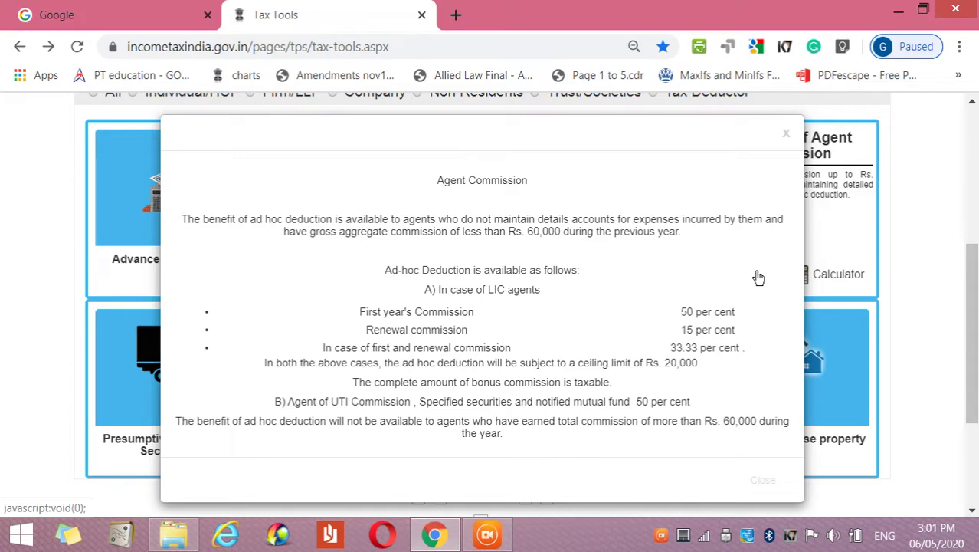
{"action": "left_click", "coordinate": [784, 136]}
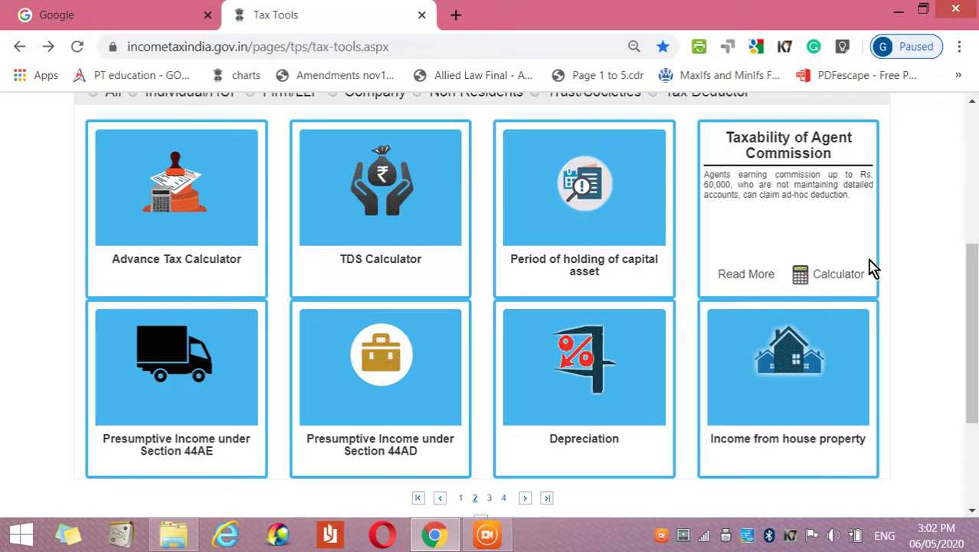
Open the Taxability of Agent Commission calculator and review its fields from First year commission down to Taxable Commission.
{"action": "left_click", "coordinate": [850, 283]}
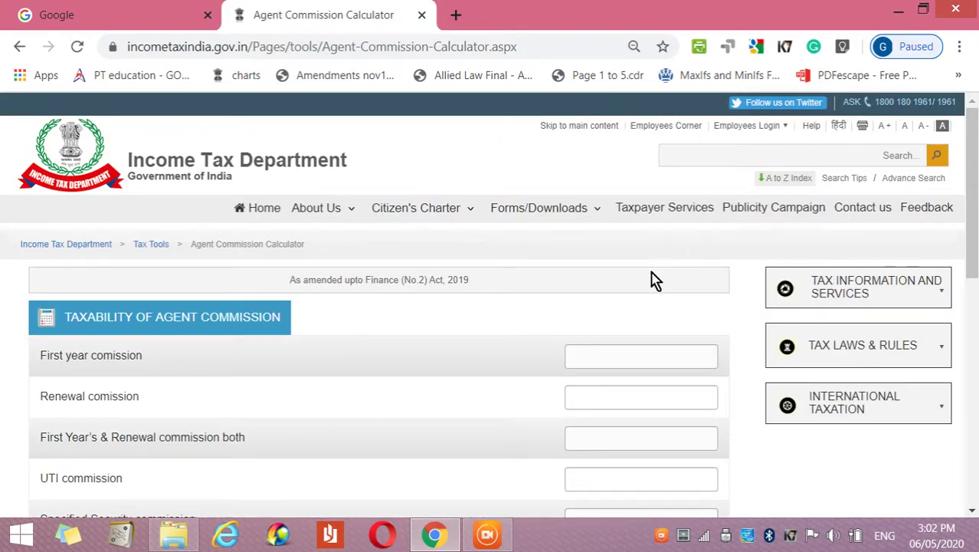
{"action": "scroll", "coordinate": [655, 281], "scroll_direction": "down", "scroll_amount": 1}
{"action": "scroll", "coordinate": [655, 280], "scroll_direction": "down", "scroll_amount": 5}
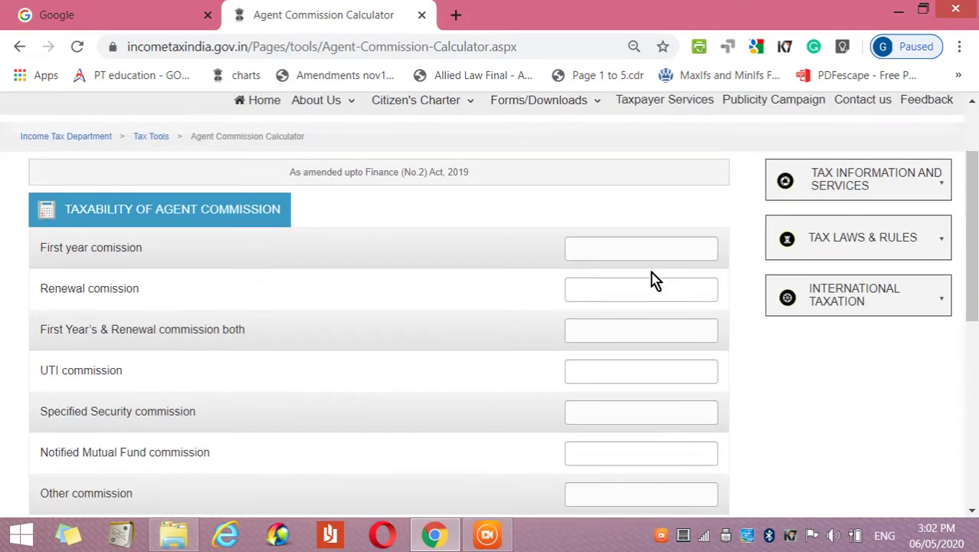
{"action": "scroll", "coordinate": [650, 271], "scroll_direction": "down", "scroll_amount": 3}
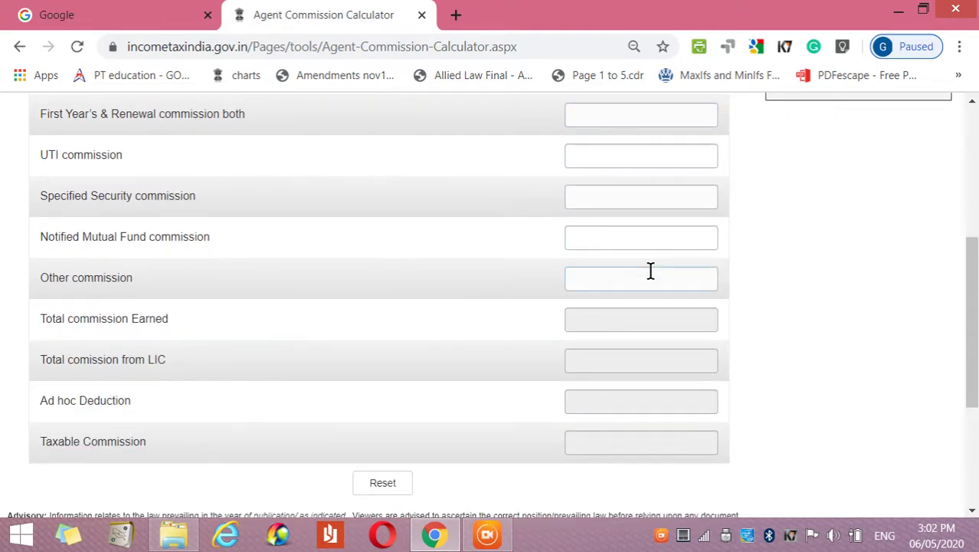
{"action": "scroll", "coordinate": [650, 270], "scroll_direction": "up", "scroll_amount": 7}
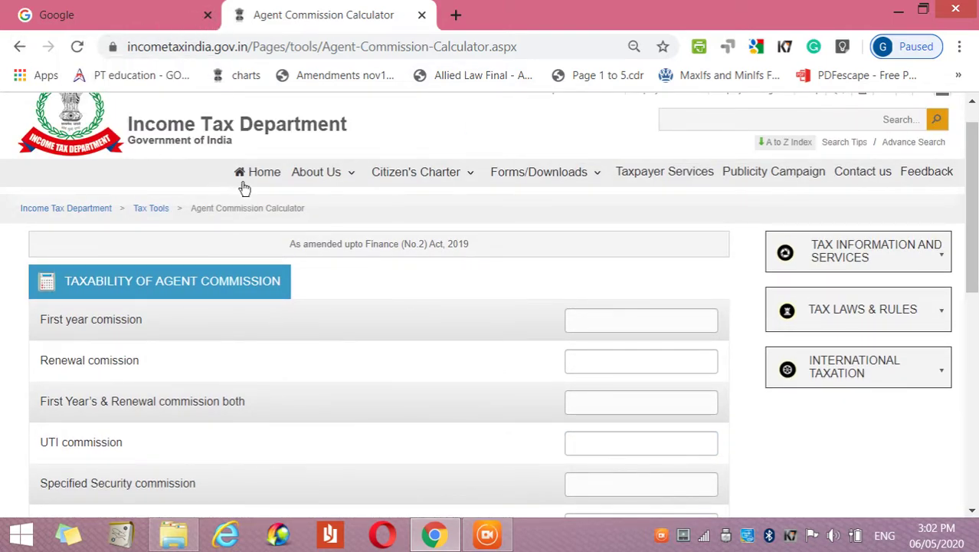
Return to the Tax Tools list, read the full description of Presumptive Income under Section 44AE, and close it.
{"action": "left_click", "coordinate": [21, 48]}
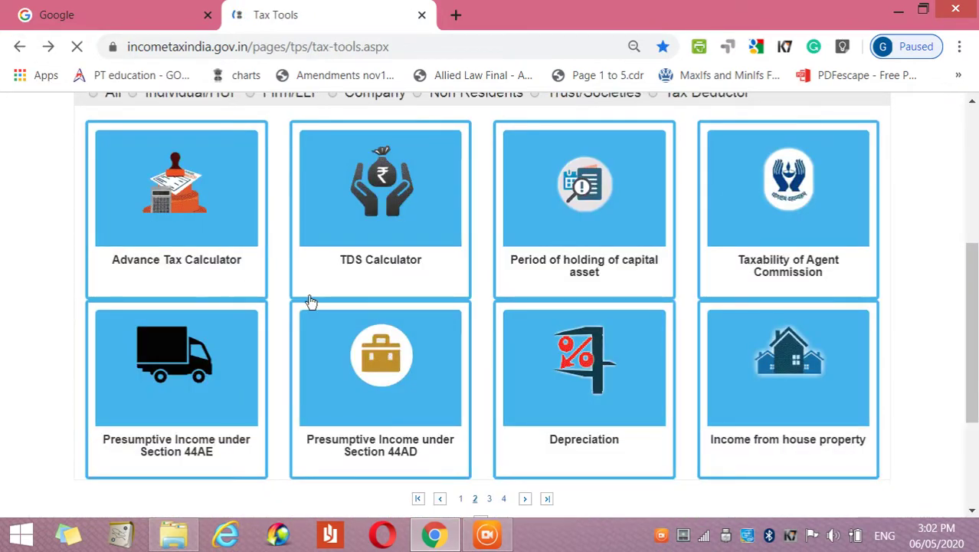
{"action": "mouse_move", "coordinate": [191, 412]}
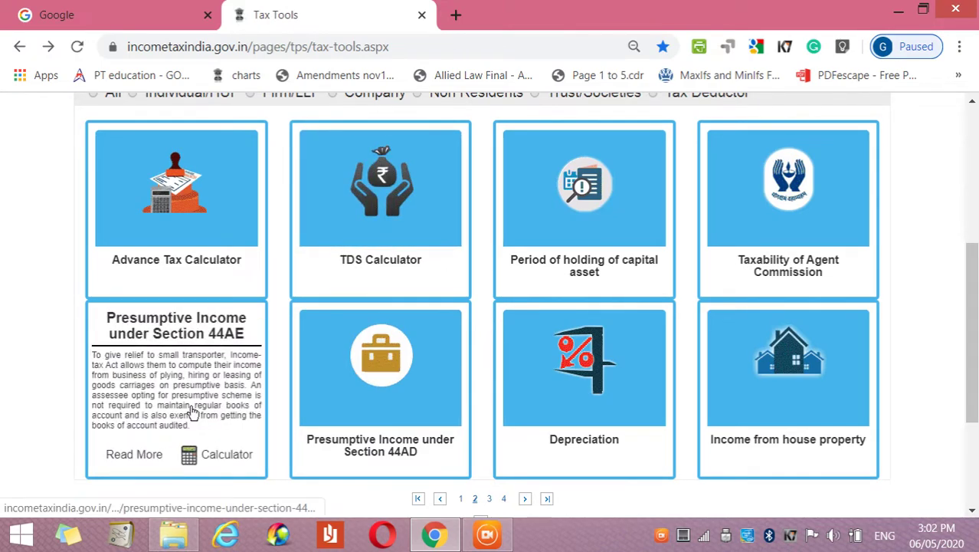
{"action": "left_click", "coordinate": [137, 456]}
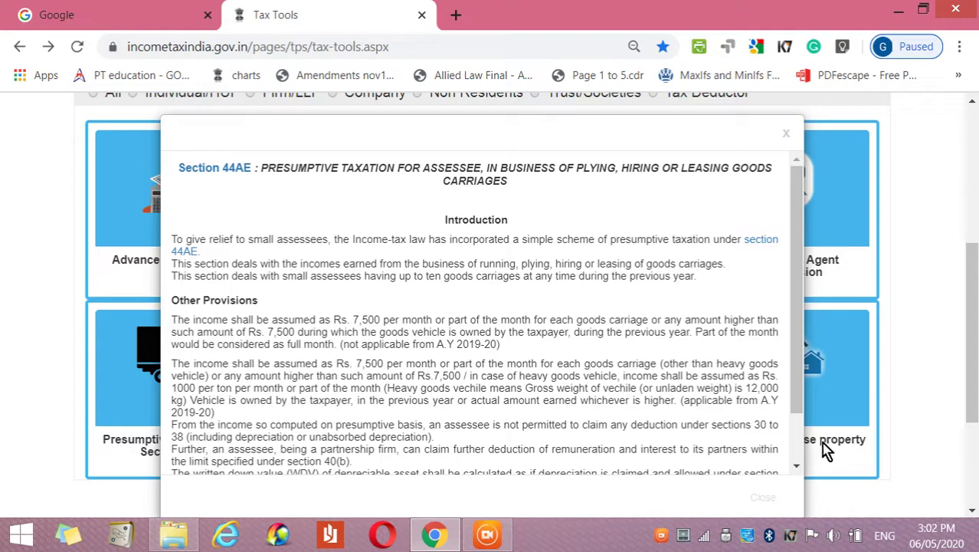
{"action": "scroll", "coordinate": [797, 449], "scroll_direction": "down", "scroll_amount": 1}
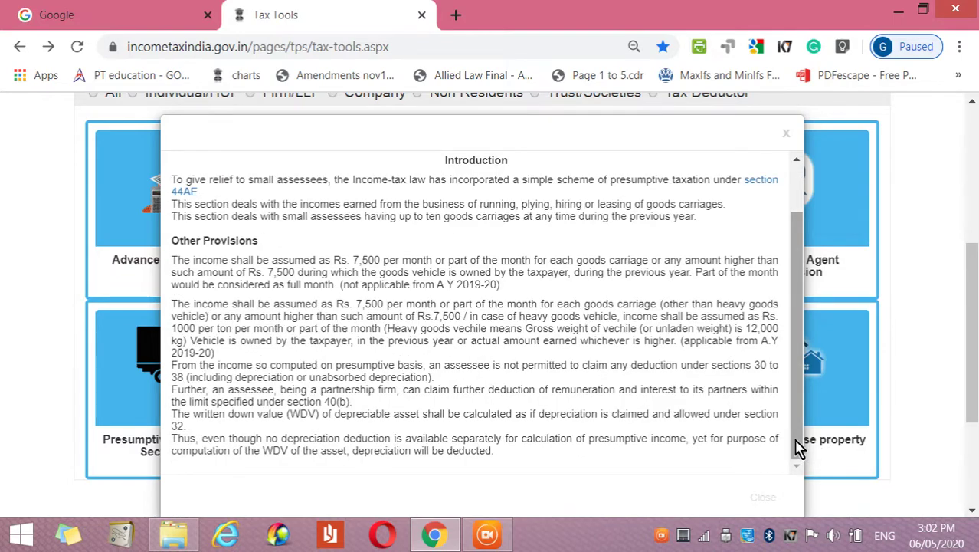
{"action": "left_click", "coordinate": [786, 136]}
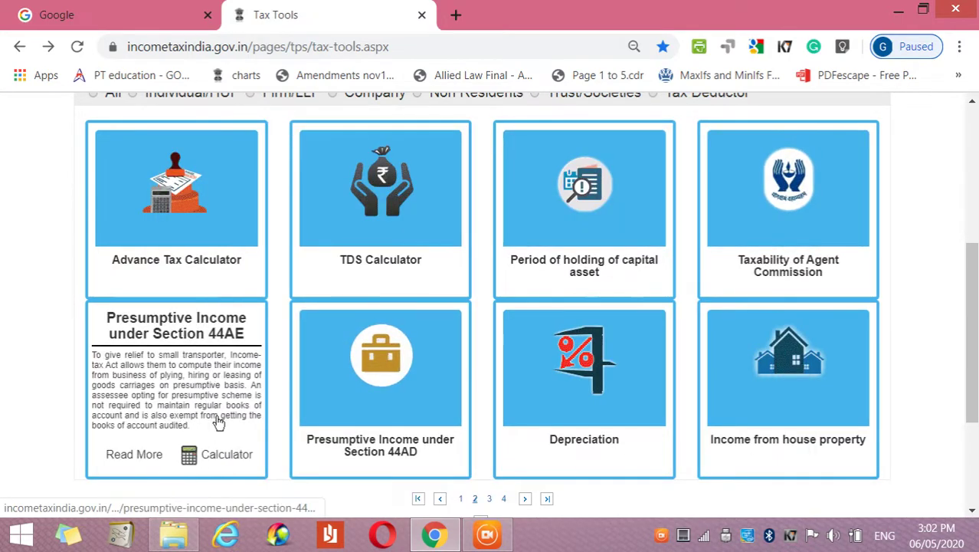
Open the Presumptive Income under Section 44AE calculator and check its Assessment Year options without choosing one.
{"action": "left_click", "coordinate": [222, 457]}
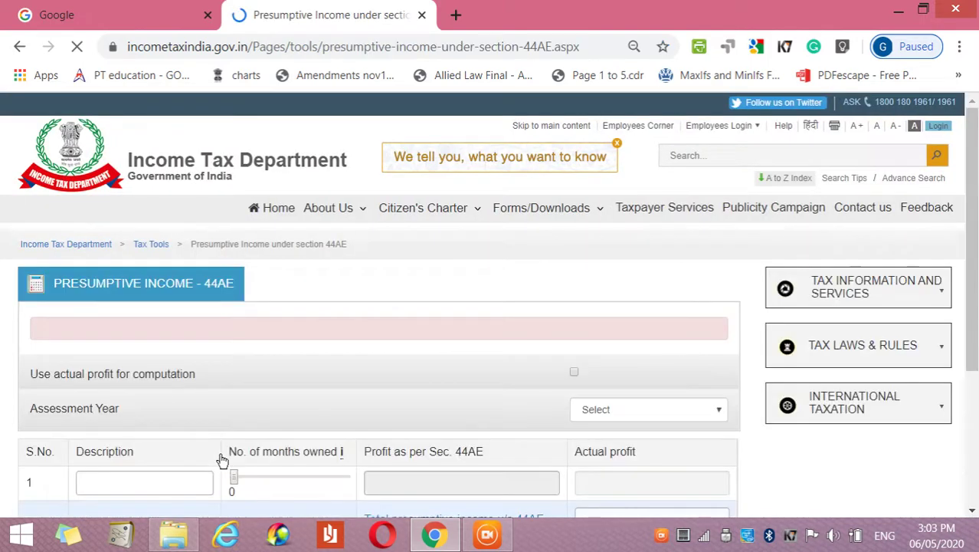
{"action": "scroll", "coordinate": [222, 459], "scroll_direction": "down", "scroll_amount": 2}
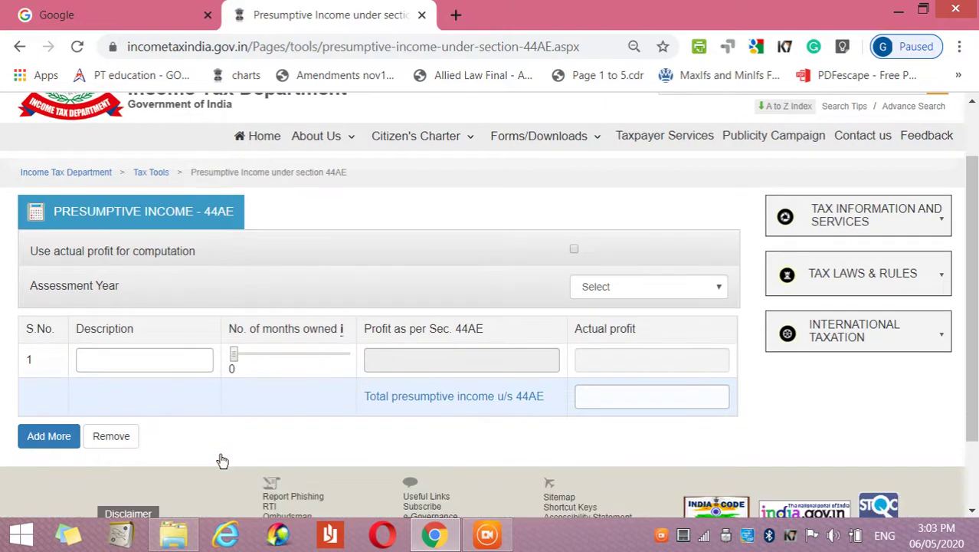
{"action": "scroll", "coordinate": [222, 460], "scroll_direction": "down", "scroll_amount": 1}
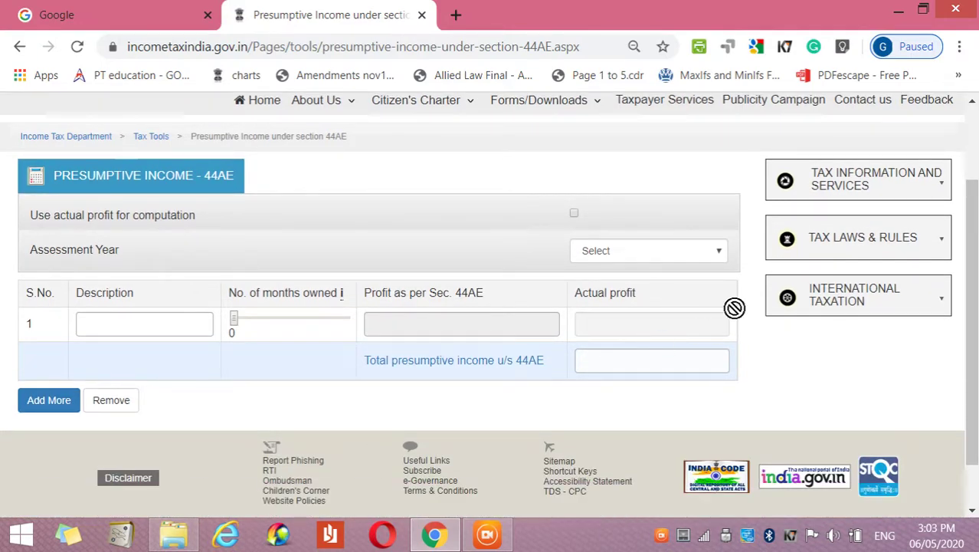
{"action": "left_click", "coordinate": [724, 253]}
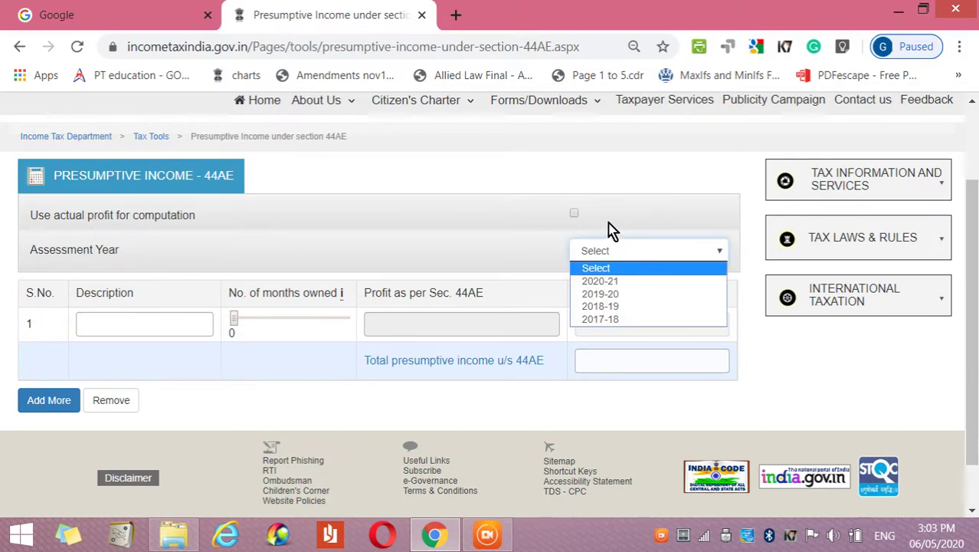
{"action": "left_click", "coordinate": [576, 216]}
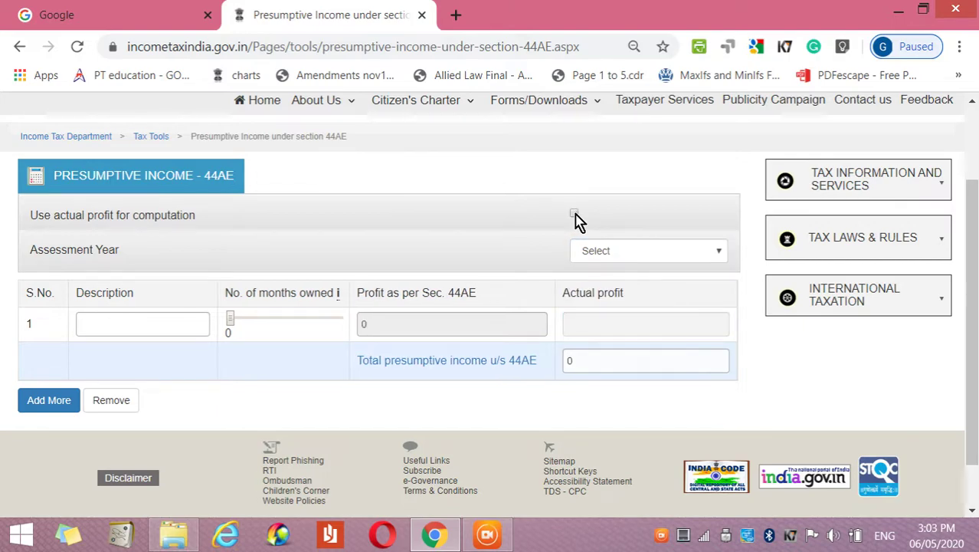
Turn Use actual profit for computation on and back off, and set the first row's number of months owned to 3.
{"action": "left_click", "coordinate": [576, 215]}
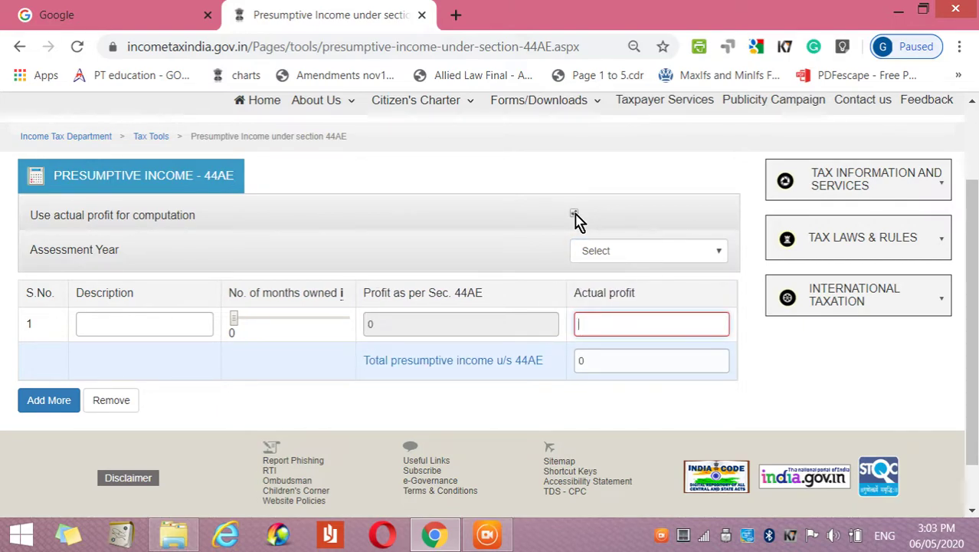
{"action": "left_click", "coordinate": [574, 214]}
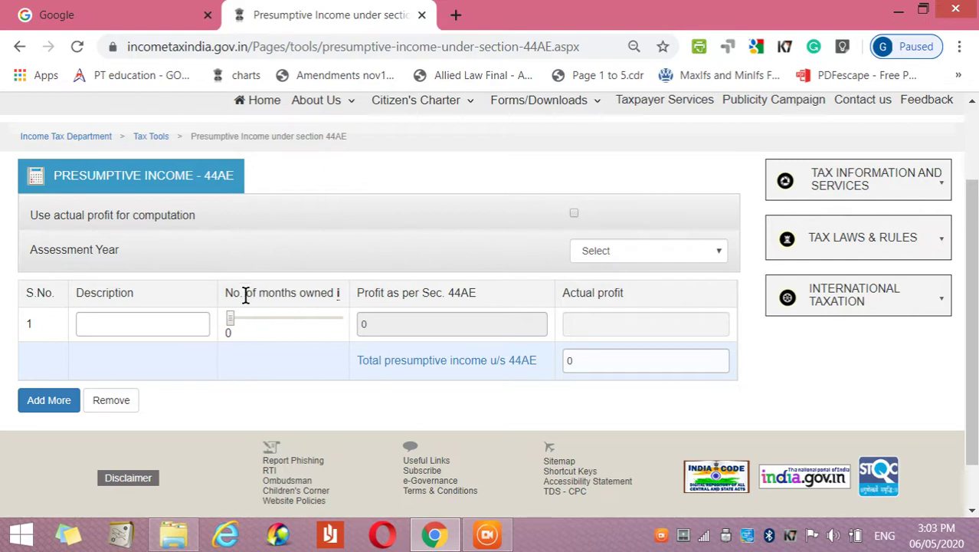
{"action": "left_click", "coordinate": [248, 319]}
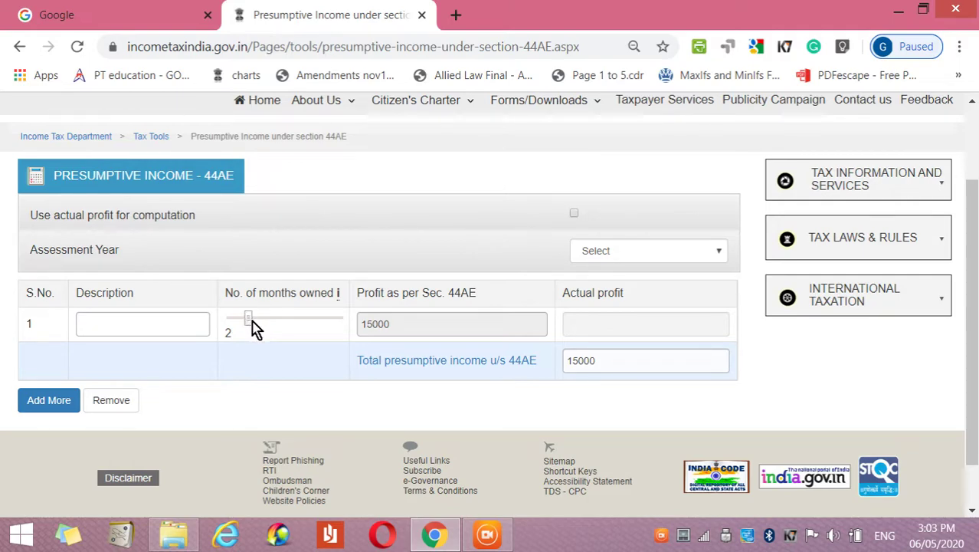
{"action": "left_click", "coordinate": [258, 321]}
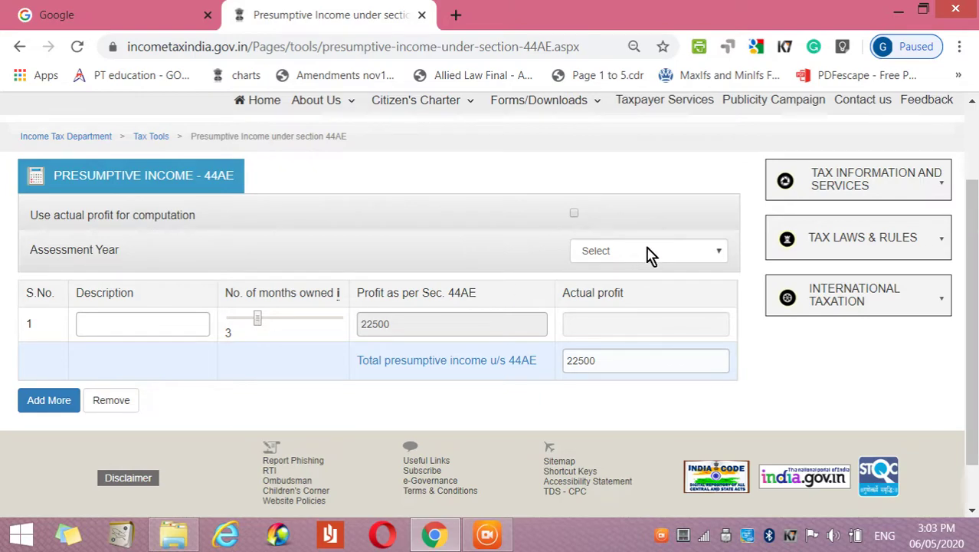
Toggle actual profit computation on and off once more, and add a second row to the goods carriage table.
{"action": "left_click", "coordinate": [574, 214]}
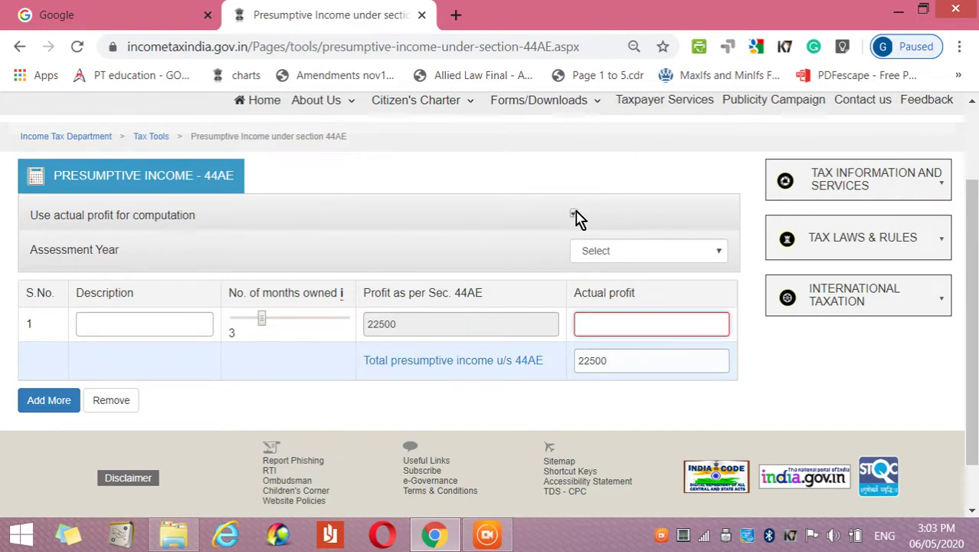
{"action": "left_click", "coordinate": [574, 213]}
{"action": "left_click_drag", "start_coordinate": [197, 284], "coordinate": [60, 398]}
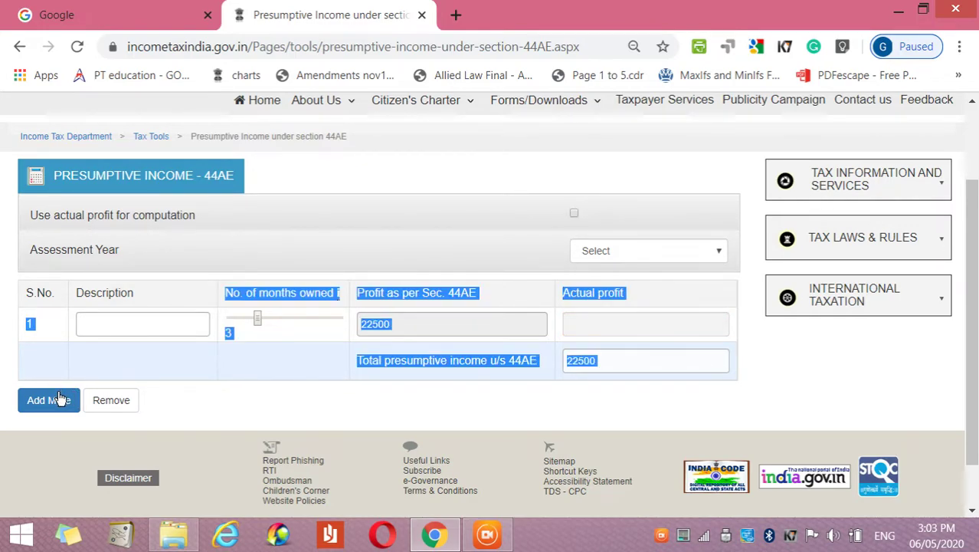
{"action": "left_click", "coordinate": [59, 399]}
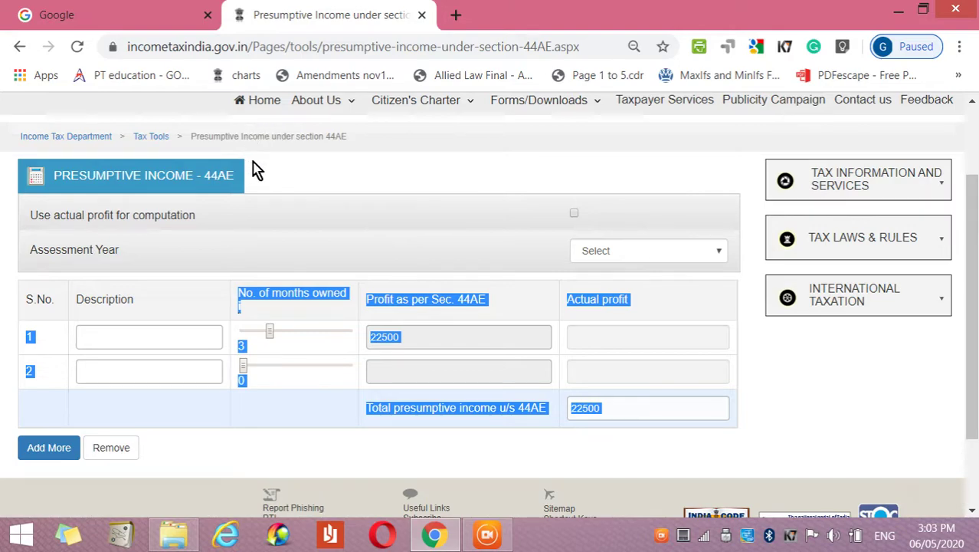
Return to Tax Tools, open the Presumptive Income under Section 44AD description, and read its linked Section 44AD text through the eligible business definition.
{"action": "left_click", "coordinate": [23, 51]}
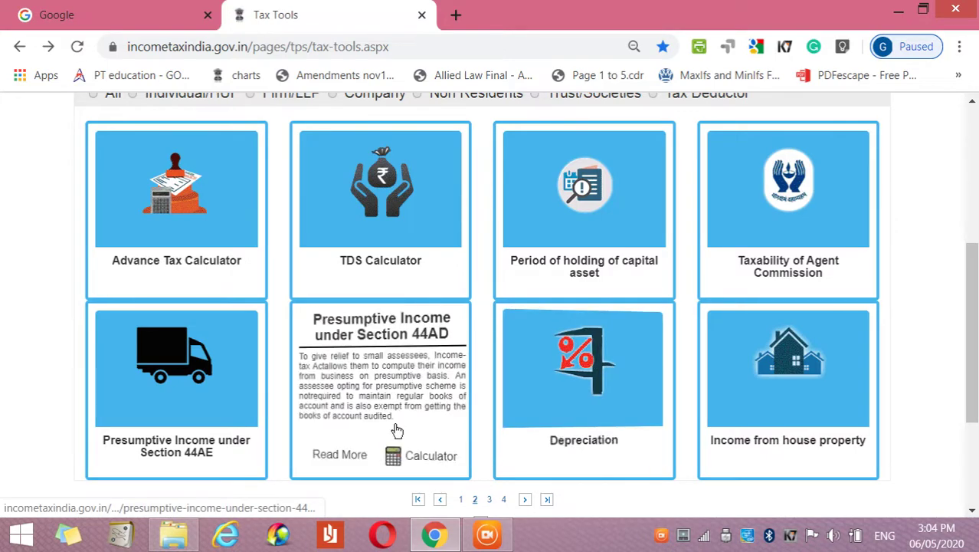
{"action": "left_click", "coordinate": [339, 455]}
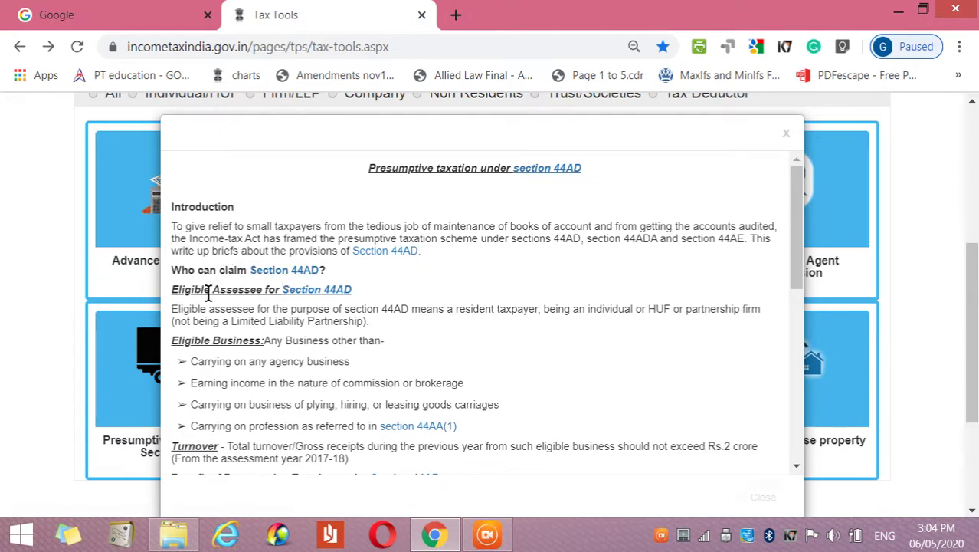
{"action": "left_click", "coordinate": [327, 296]}
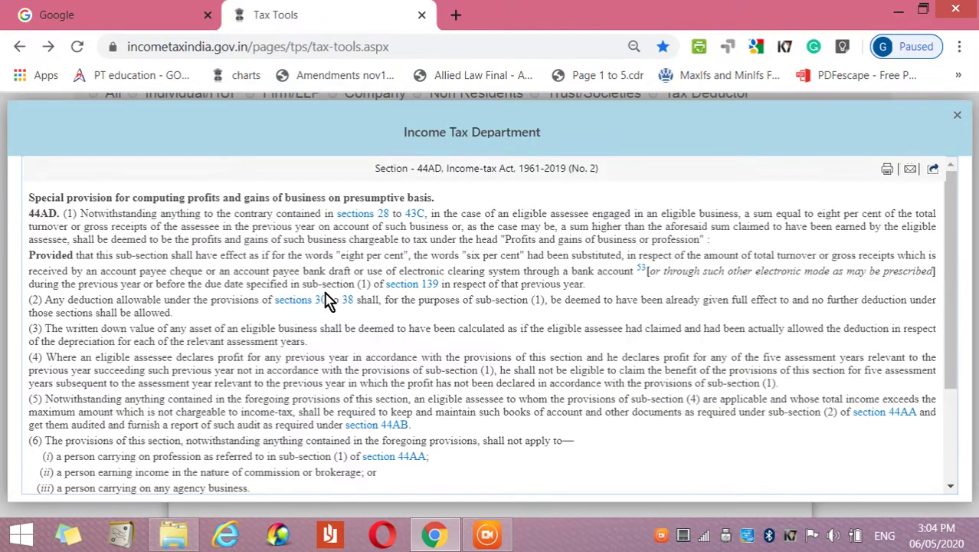
{"action": "scroll", "coordinate": [328, 299], "scroll_direction": "down", "scroll_amount": 1}
{"action": "scroll", "coordinate": [327, 298], "scroll_direction": "up", "scroll_amount": 1}
{"action": "scroll", "coordinate": [327, 299], "scroll_direction": "down", "scroll_amount": 4}
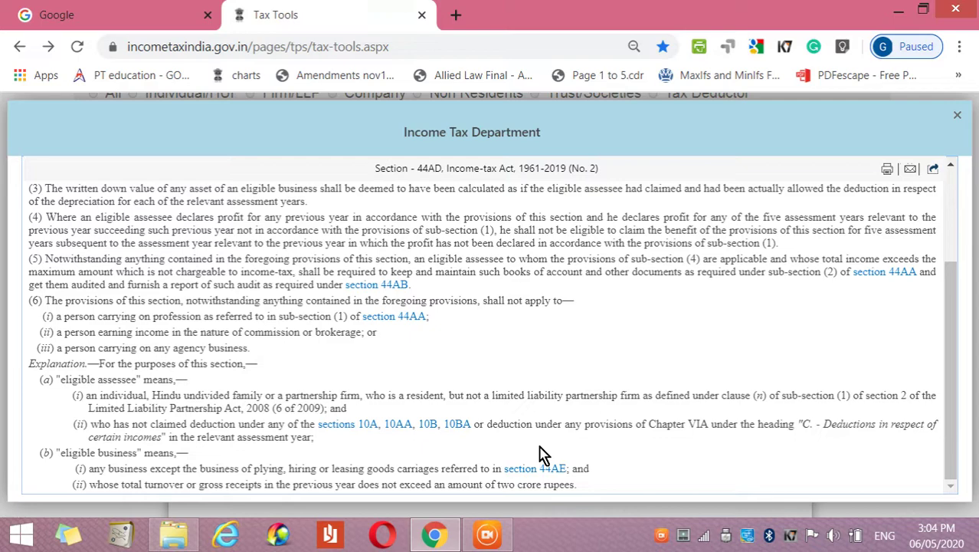
Close the Section 44AD text and description, and open the Presumptive Income under Section 44AD calculator.
{"action": "left_click", "coordinate": [957, 117]}
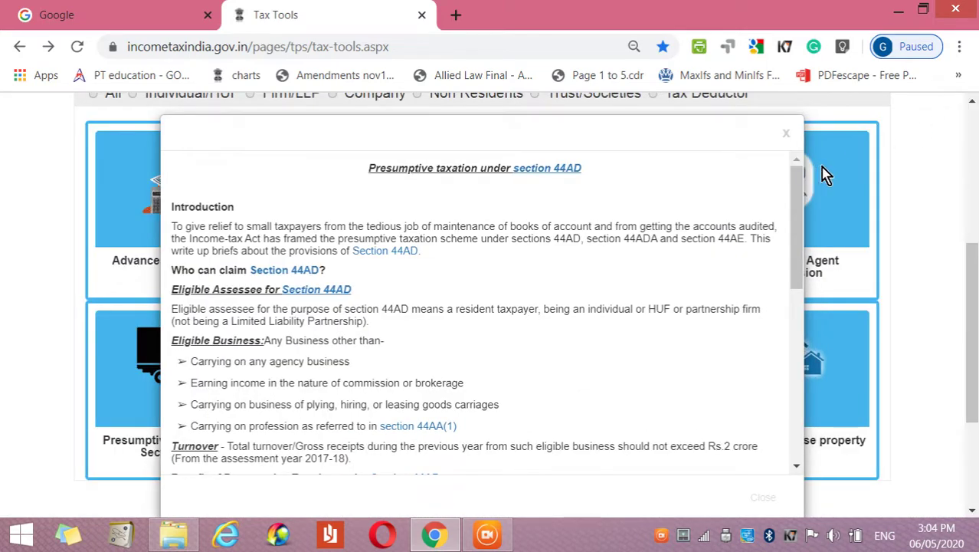
{"action": "left_click", "coordinate": [788, 136]}
{"action": "mouse_move", "coordinate": [368, 398]}
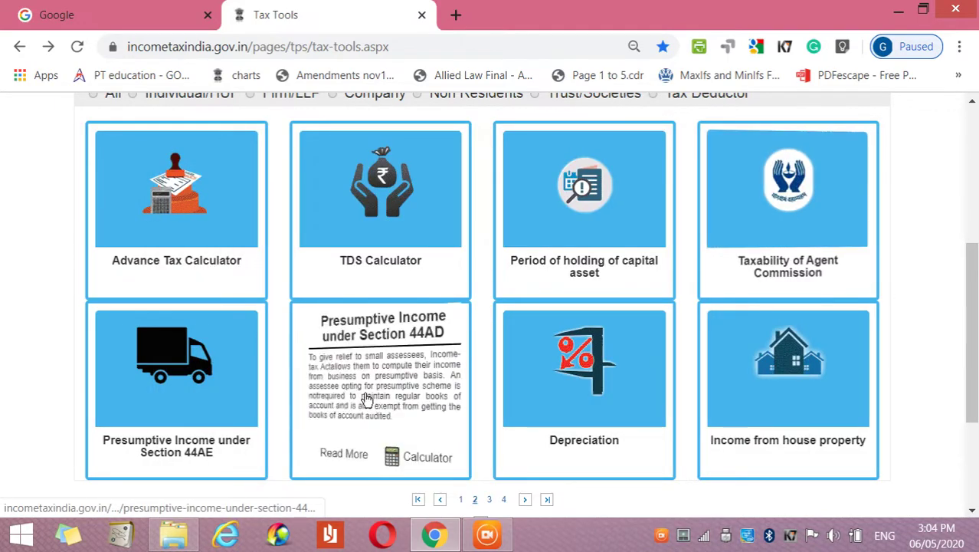
{"action": "left_click", "coordinate": [420, 457]}
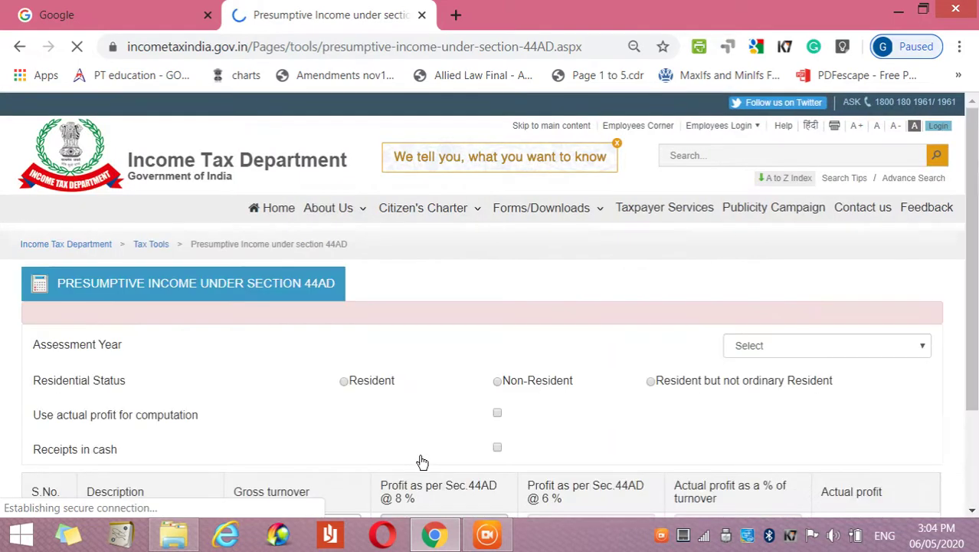
Examine the Section 44AD calculator's fields and the assessment years it offers, leaving the year unselected.
{"action": "scroll", "coordinate": [421, 461], "scroll_direction": "down", "scroll_amount": 1}
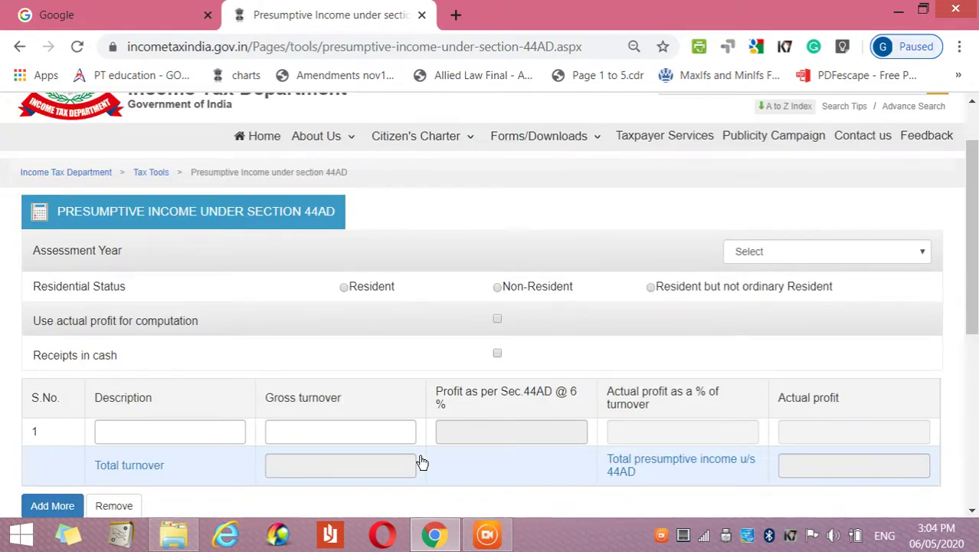
{"action": "left_click", "coordinate": [911, 255]}
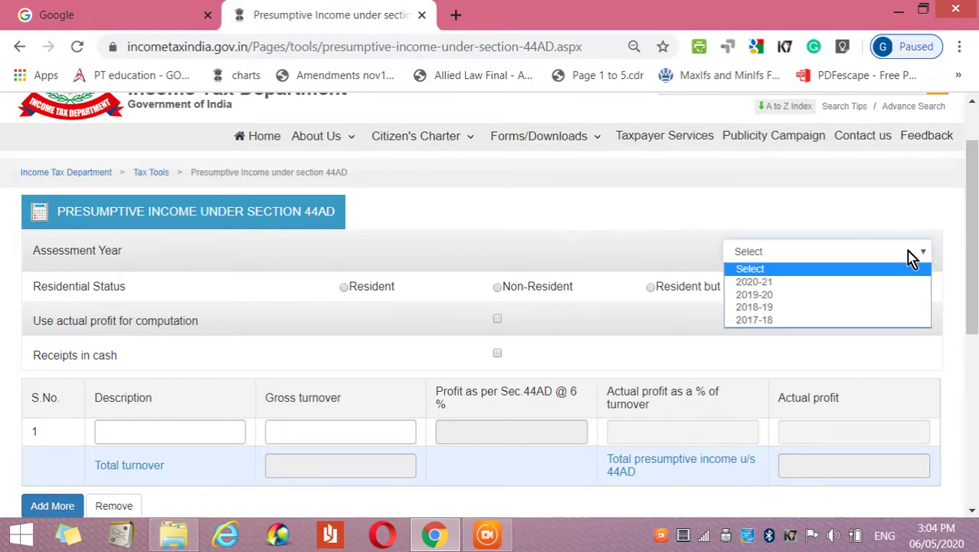
{"action": "left_click", "coordinate": [911, 259]}
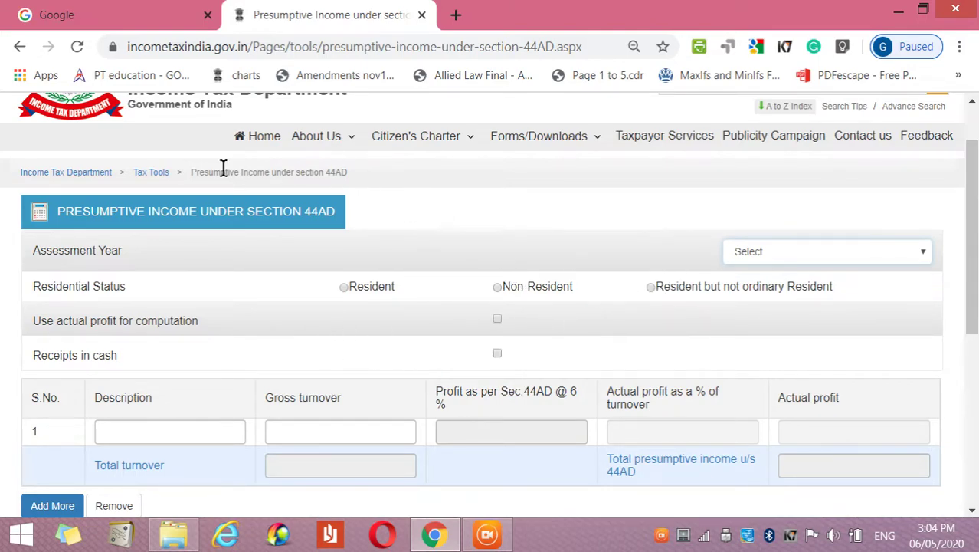
Return to Tax Tools and go to page 2 of the calculator list.
{"action": "left_click", "coordinate": [151, 173]}
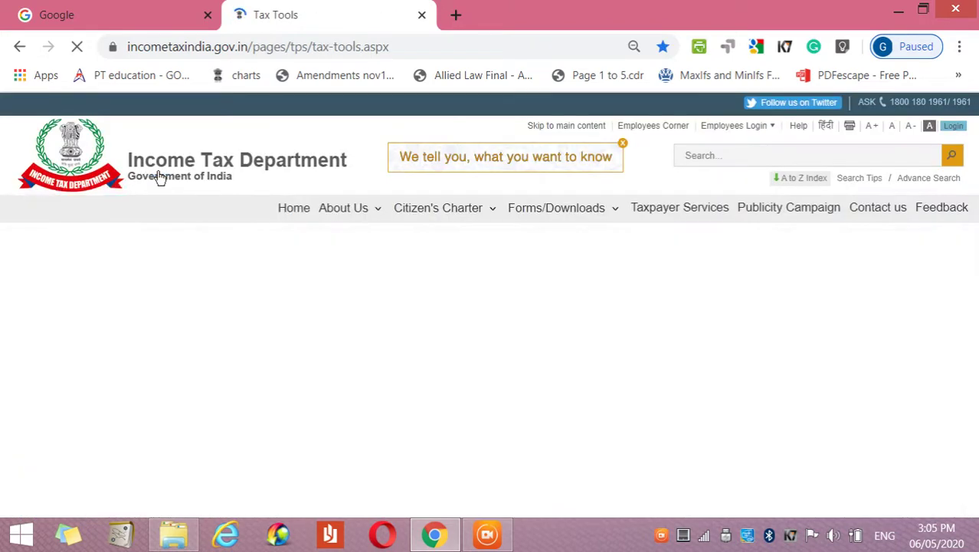
{"action": "scroll", "coordinate": [408, 333], "scroll_direction": "down", "scroll_amount": 4}
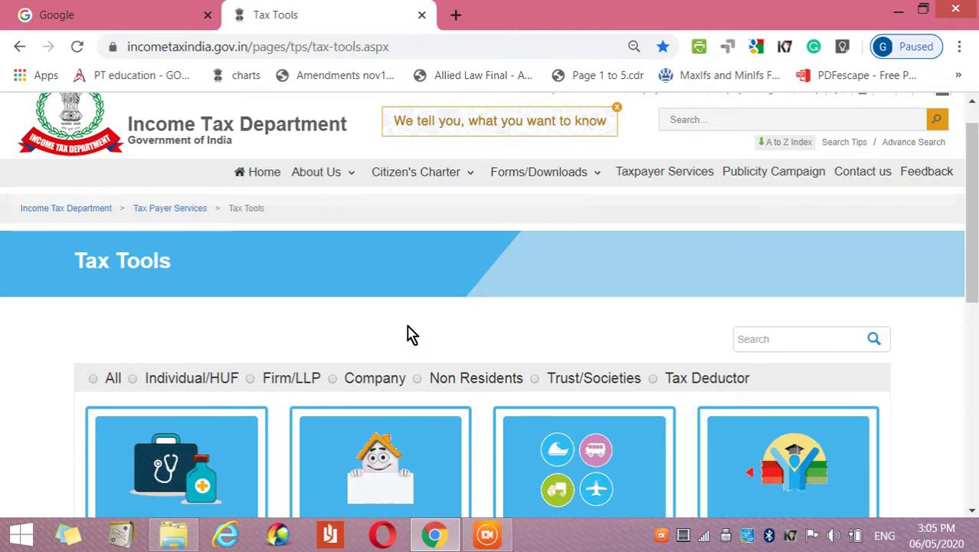
{"action": "scroll", "coordinate": [407, 328], "scroll_direction": "down", "scroll_amount": 2}
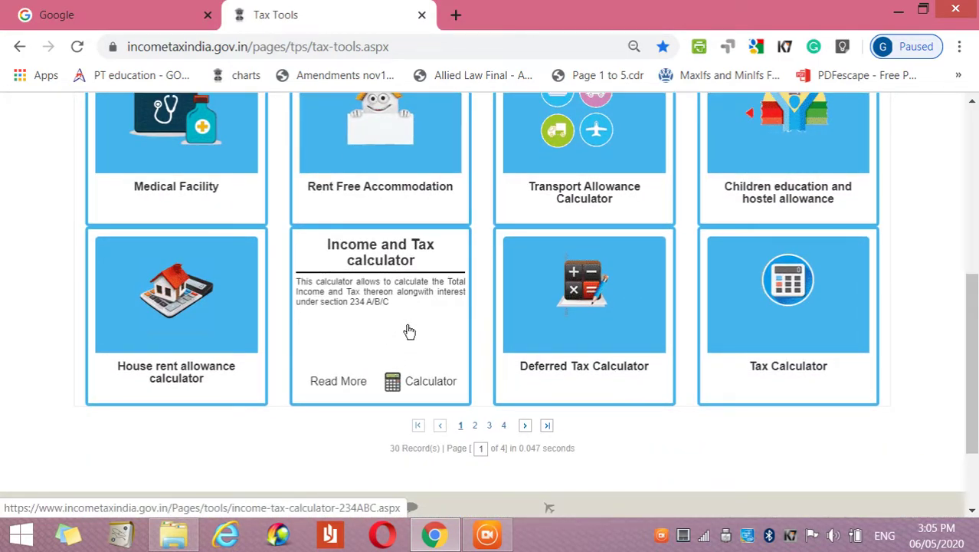
{"action": "left_click", "coordinate": [477, 427]}
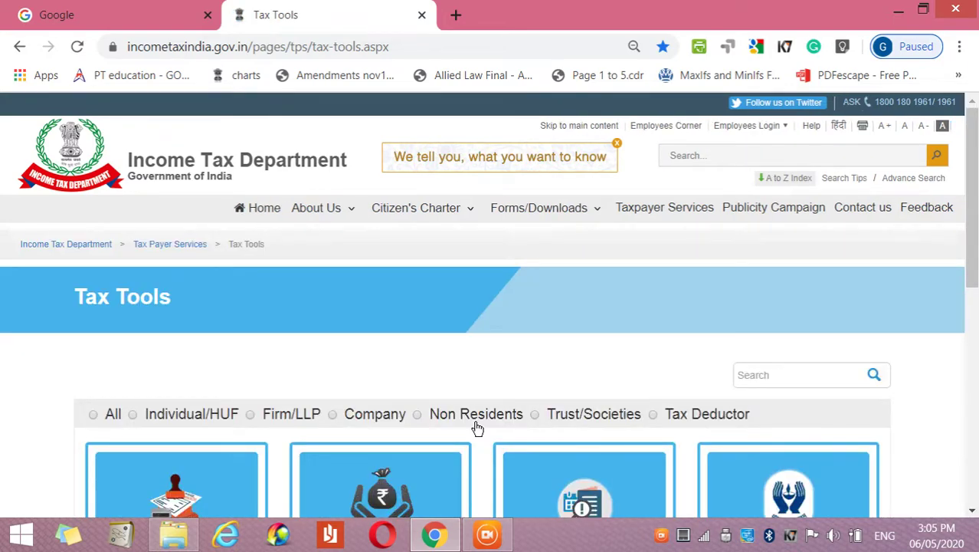
{"action": "scroll", "coordinate": [477, 427], "scroll_direction": "down", "scroll_amount": 4}
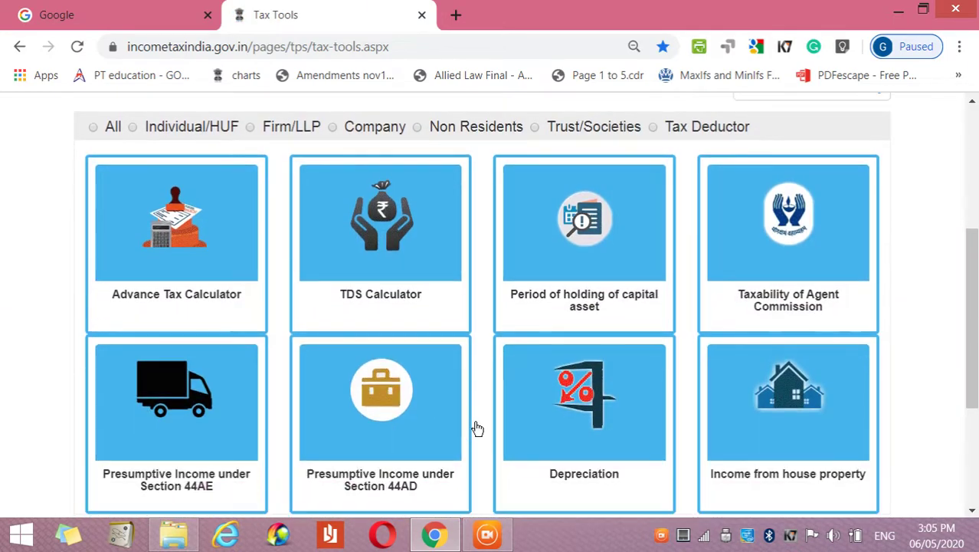
{"action": "scroll", "coordinate": [477, 427], "scroll_direction": "down", "scroll_amount": 1}
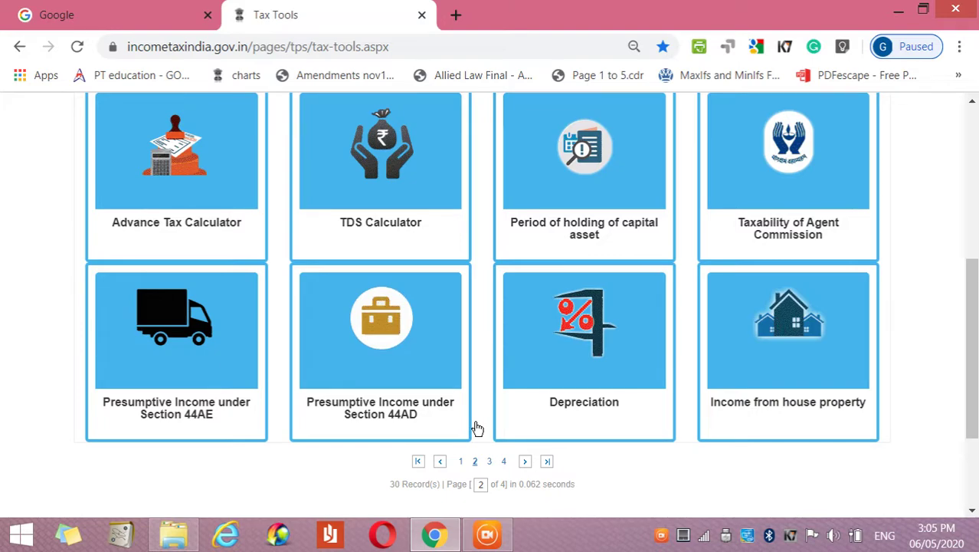
Open the Depreciation description, read through its rates of depreciation for tangible assets and power-generation equipment, and close it.
{"action": "mouse_move", "coordinate": [594, 359]}
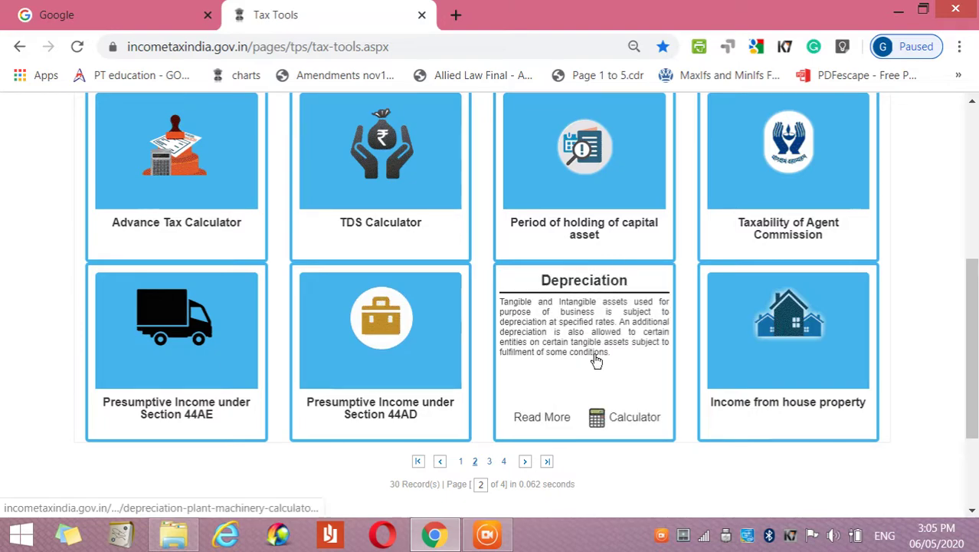
{"action": "left_click", "coordinate": [551, 423]}
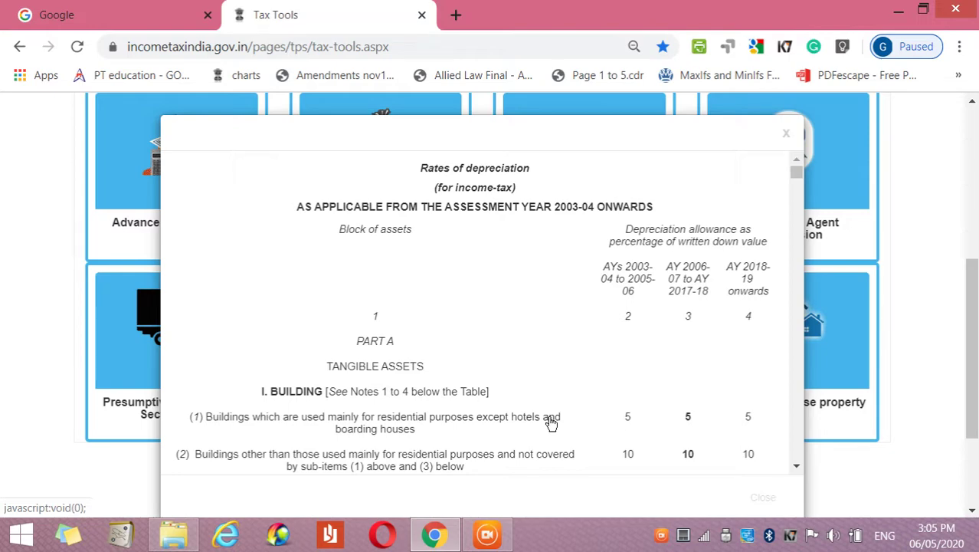
{"action": "scroll", "coordinate": [550, 423], "scroll_direction": "down", "scroll_amount": 1}
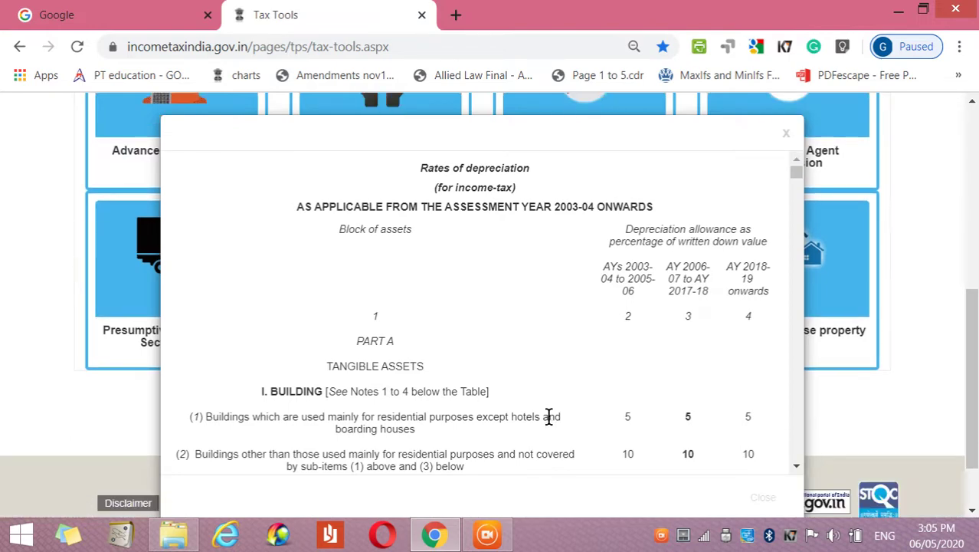
{"action": "scroll", "coordinate": [797, 387], "scroll_direction": "down", "scroll_amount": 5}
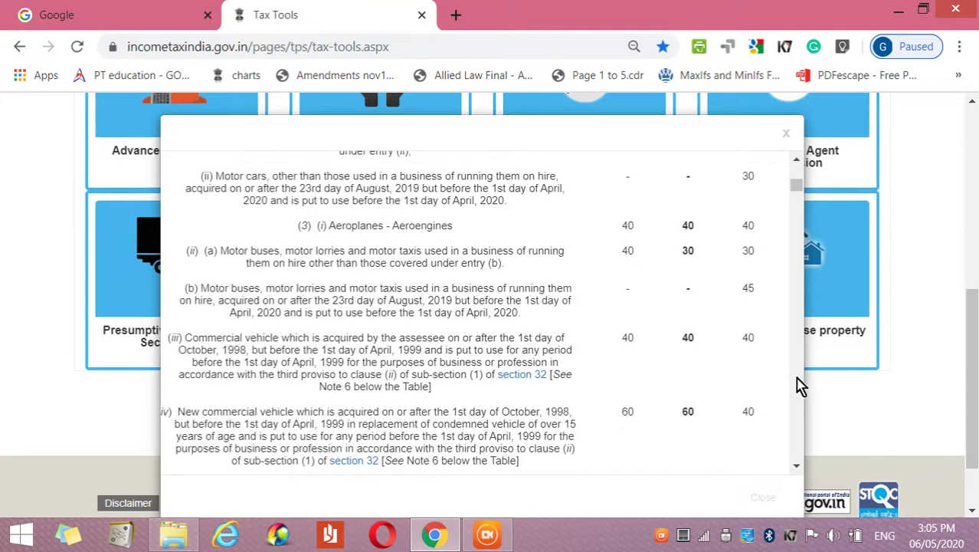
{"action": "scroll", "coordinate": [796, 387], "scroll_direction": "down", "scroll_amount": 10}
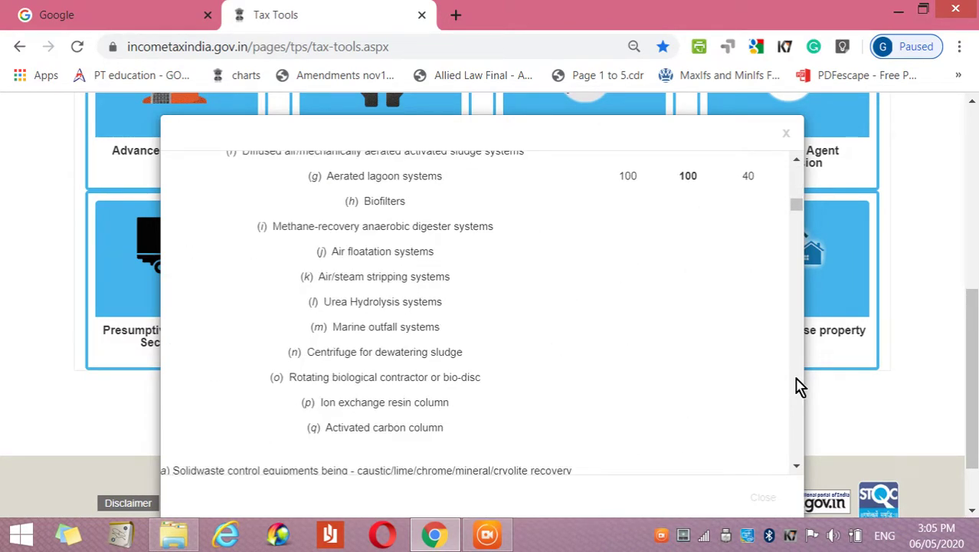
{"action": "scroll", "coordinate": [797, 387], "scroll_direction": "down", "scroll_amount": 8}
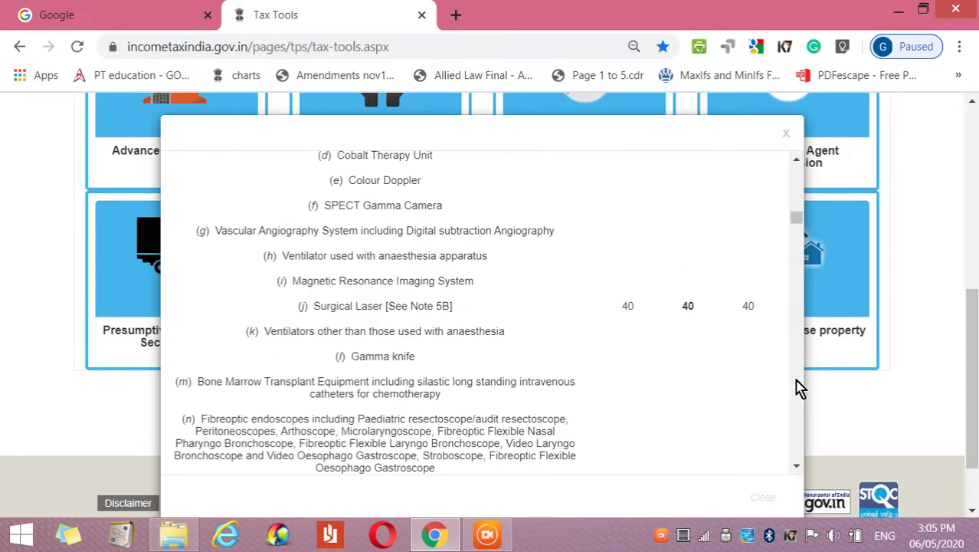
{"action": "scroll", "coordinate": [797, 386], "scroll_direction": "down", "scroll_amount": 10}
{"action": "scroll", "coordinate": [796, 387], "scroll_direction": "down", "scroll_amount": 12}
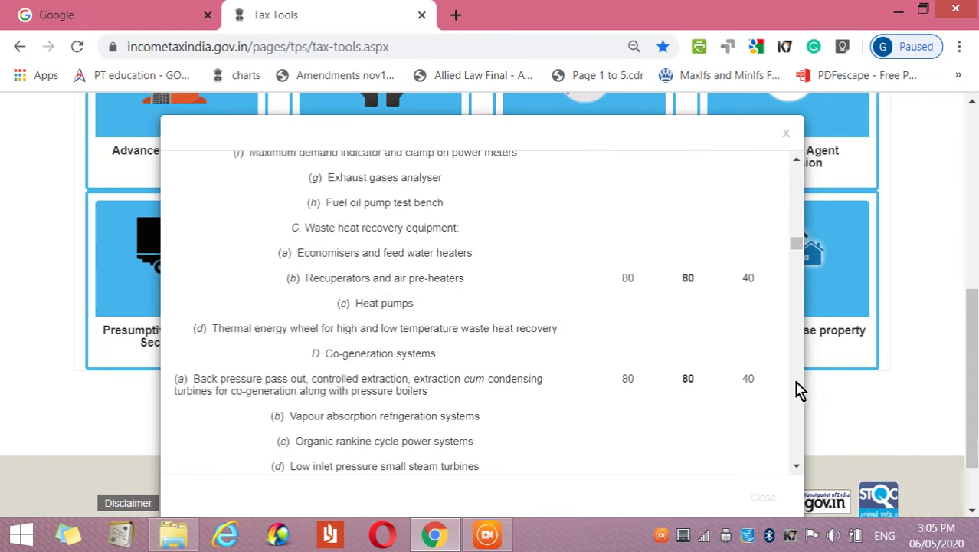
{"action": "scroll", "coordinate": [797, 389], "scroll_direction": "down", "scroll_amount": 5}
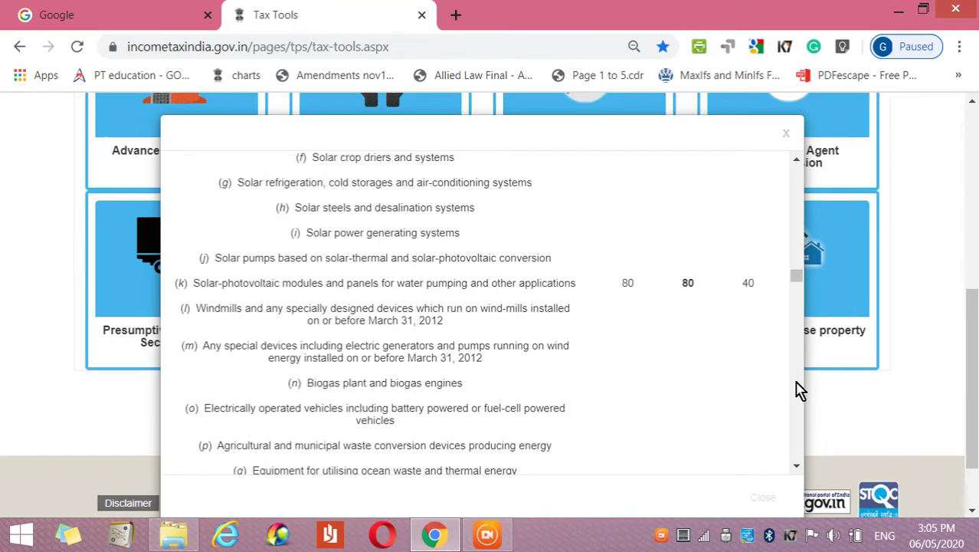
{"action": "scroll", "coordinate": [799, 388], "scroll_direction": "down", "scroll_amount": 4}
{"action": "scroll", "coordinate": [796, 387], "scroll_direction": "down", "scroll_amount": 15}
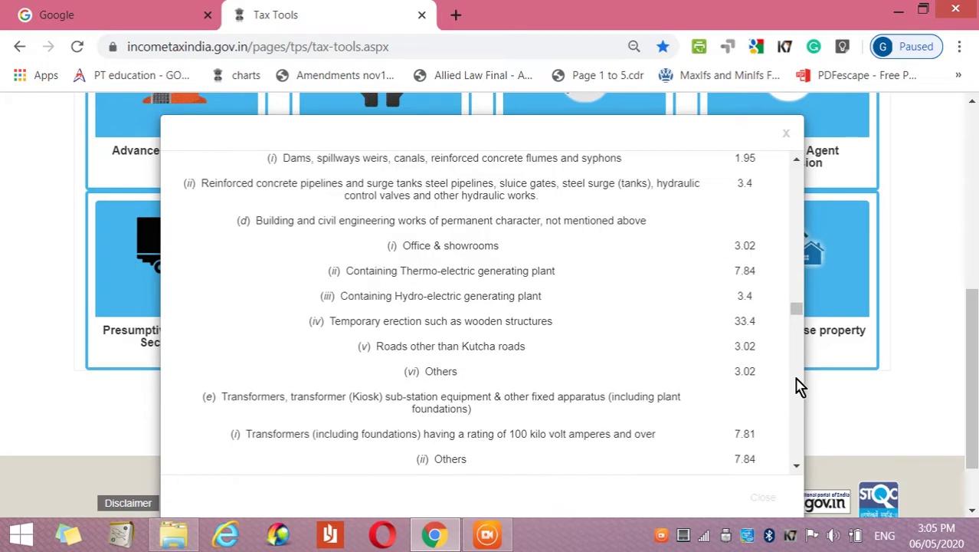
{"action": "scroll", "coordinate": [796, 387], "scroll_direction": "down", "scroll_amount": 4}
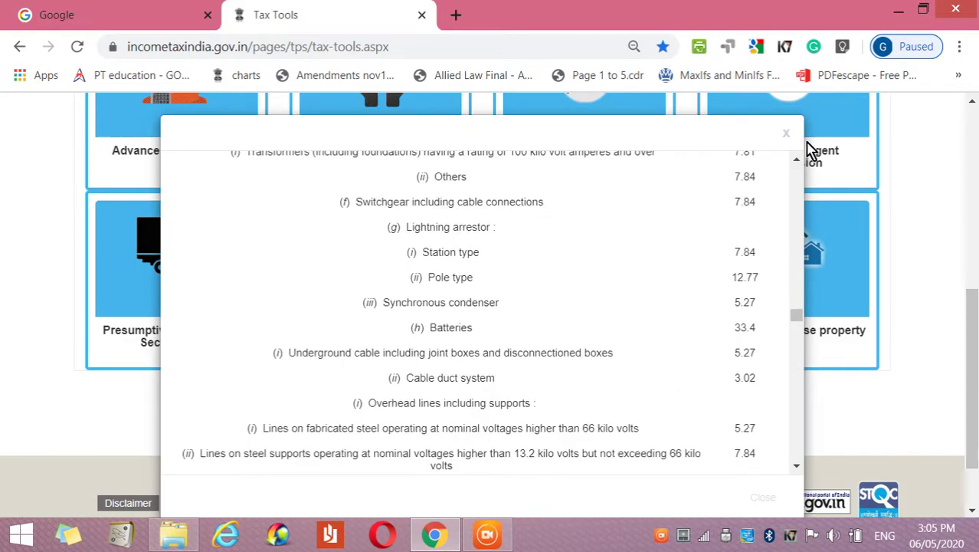
{"action": "left_click", "coordinate": [786, 135]}
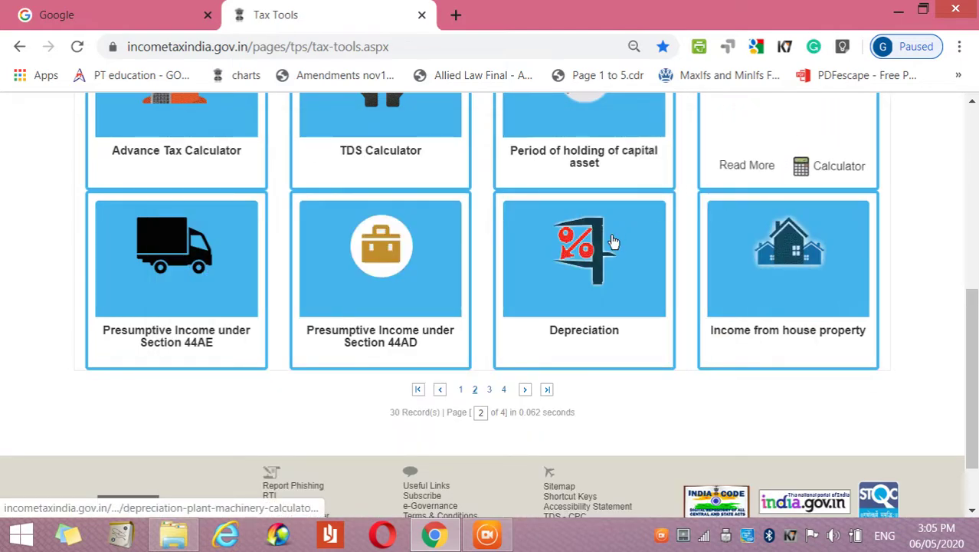
Open the Income from house property description, read how the income is computed, and close it.
{"action": "mouse_move", "coordinate": [820, 284]}
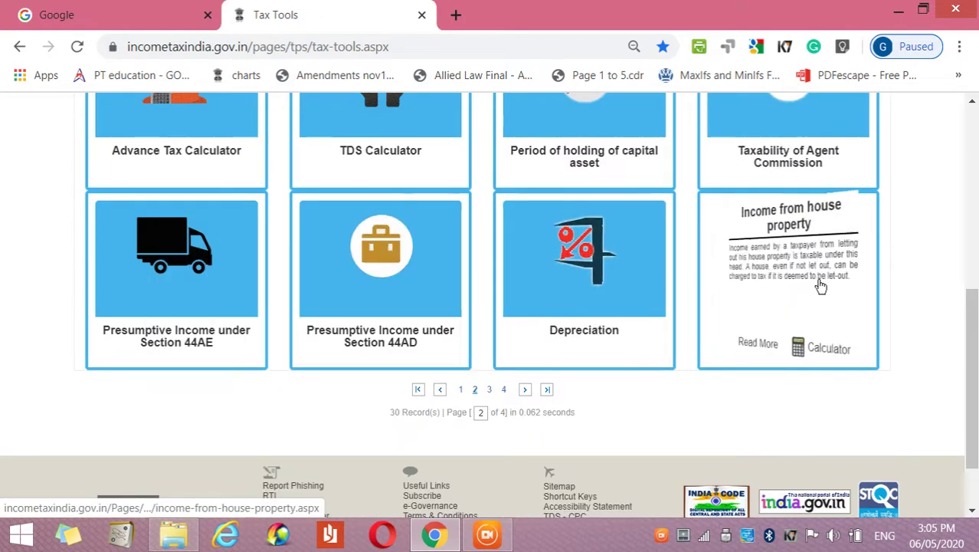
{"action": "left_click", "coordinate": [743, 347]}
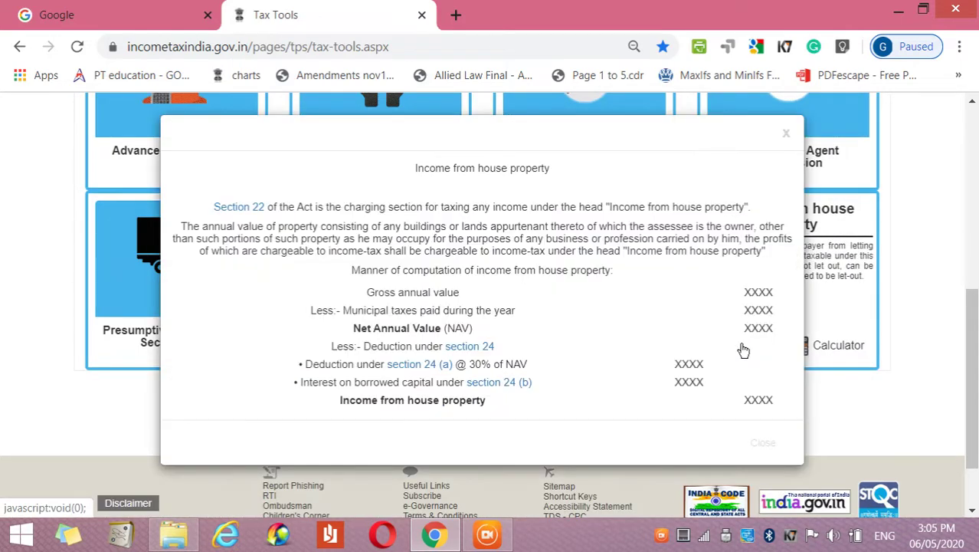
{"action": "left_click", "coordinate": [787, 138]}
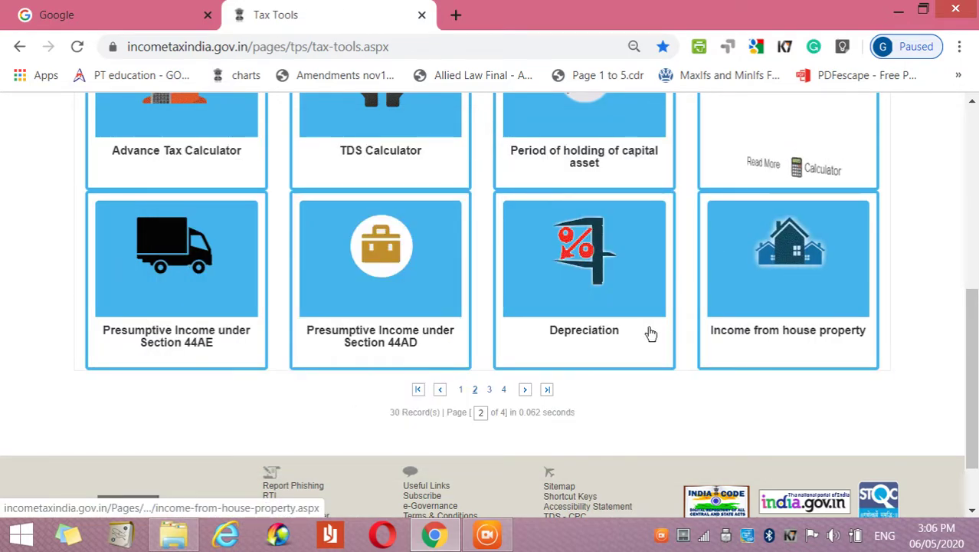
Open the Depreciation calculator and set the assessment year for plant and machinery to 2020-21.
{"action": "mouse_move", "coordinate": [610, 342]}
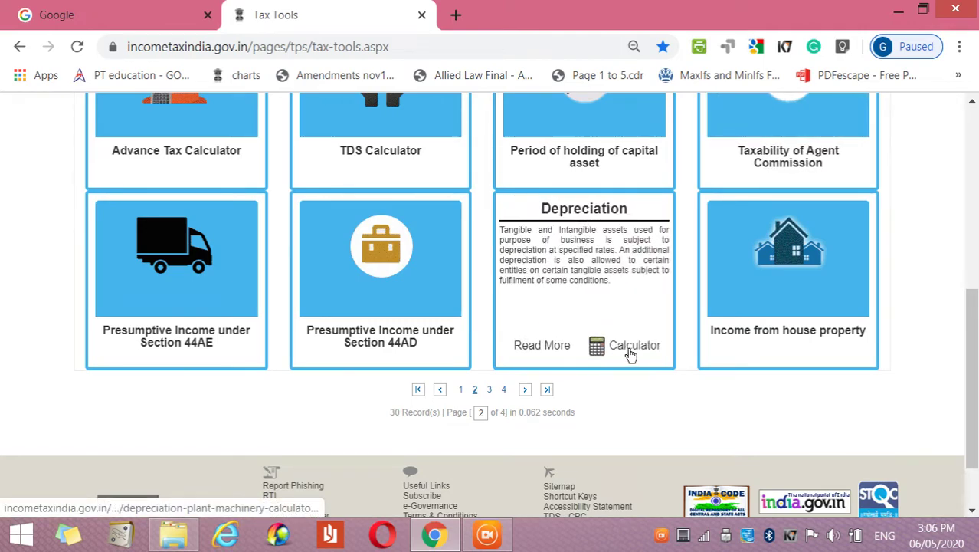
{"action": "left_click", "coordinate": [630, 355]}
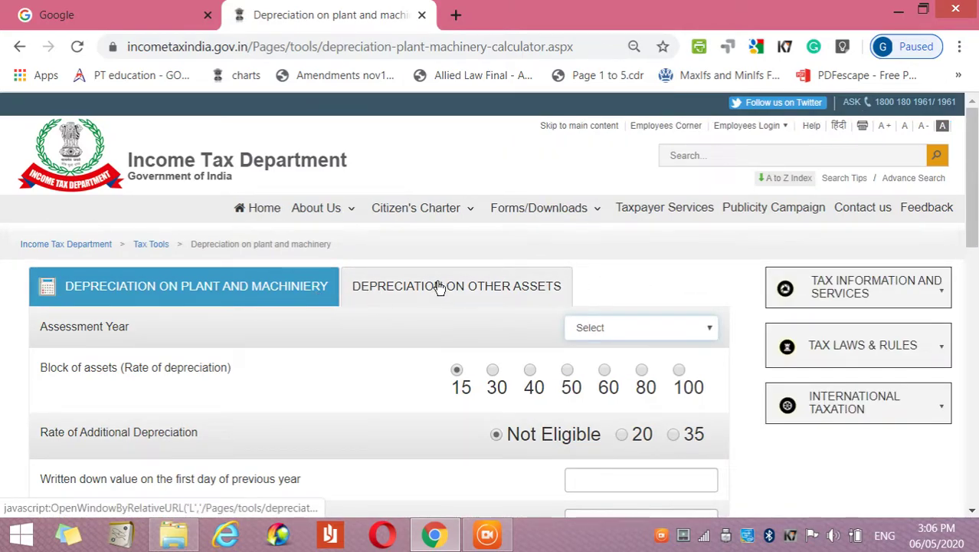
{"action": "key", "text": "Down"}
{"action": "key", "text": "Down"}
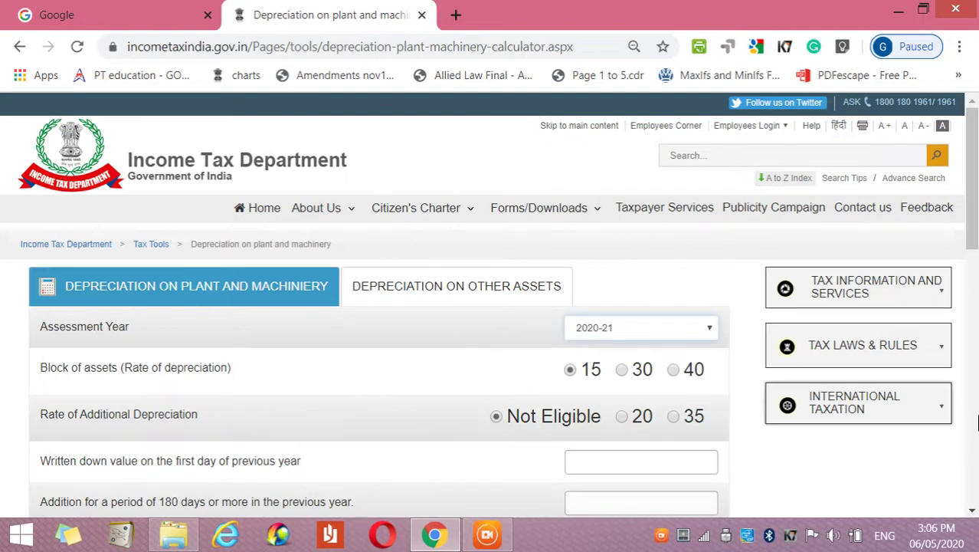
Examine the remaining plant and machinery depreciation fields down to the Calculate and Reset options, and return to the start of the form.
{"action": "left_click", "coordinate": [972, 392]}
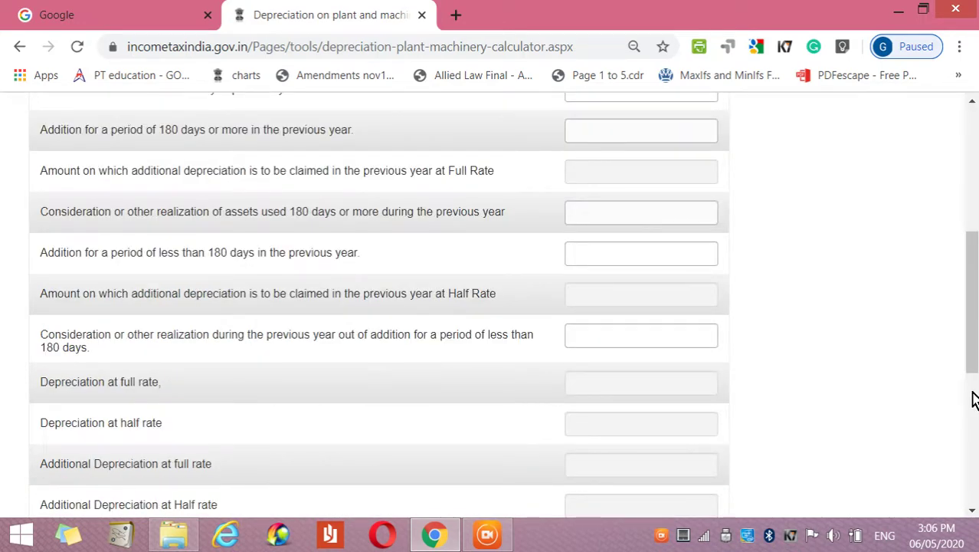
{"action": "left_click", "coordinate": [972, 420]}
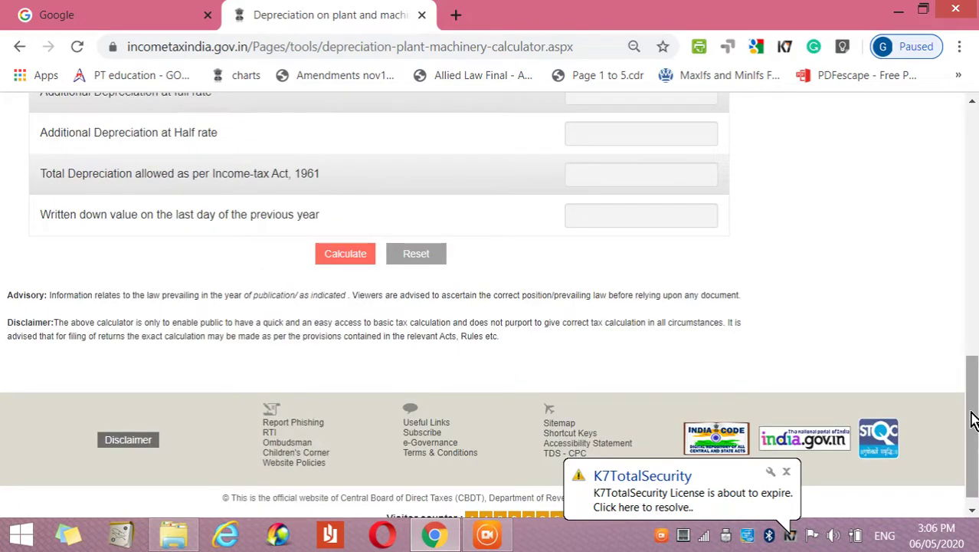
{"action": "left_click", "coordinate": [341, 254]}
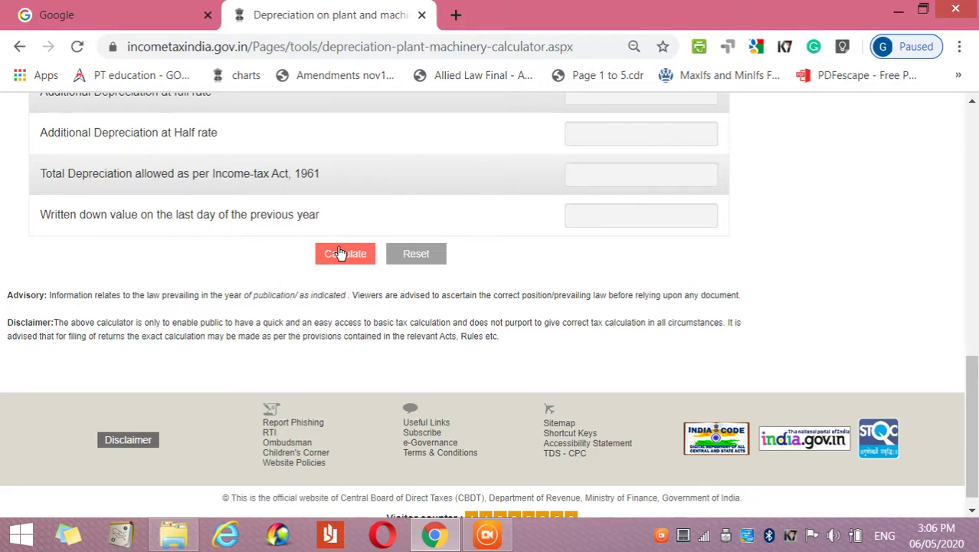
{"action": "left_click", "coordinate": [402, 255]}
{"action": "left_click_drag", "start_coordinate": [973, 375], "coordinate": [977, 123]}
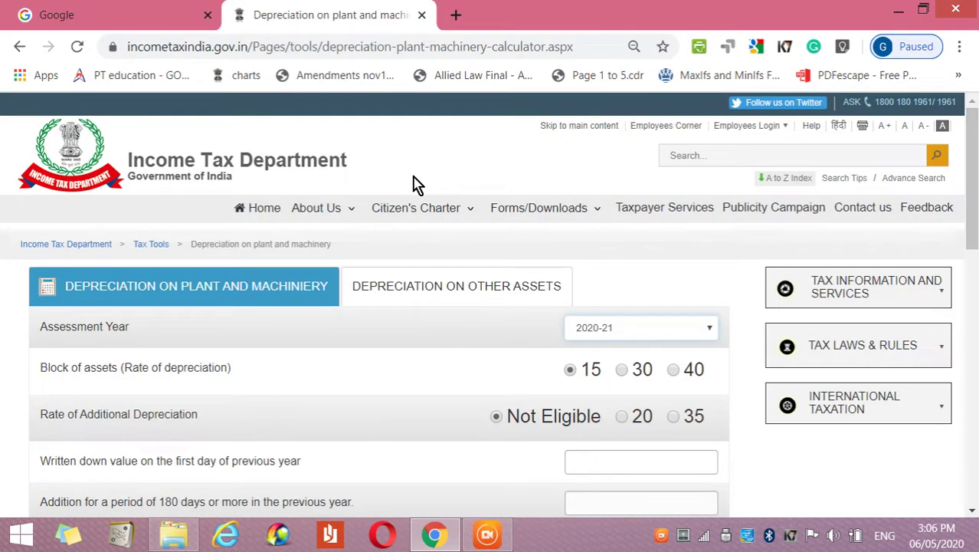
Go back to page 2 of Tax Tools and reopen the Income from house property description.
{"action": "mouse_move", "coordinate": [316, 208]}
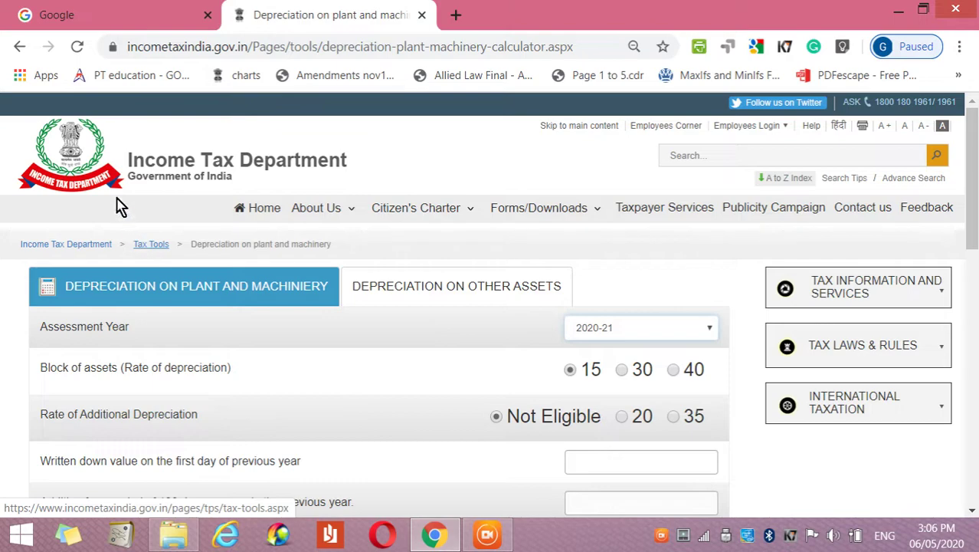
{"action": "left_click", "coordinate": [23, 48]}
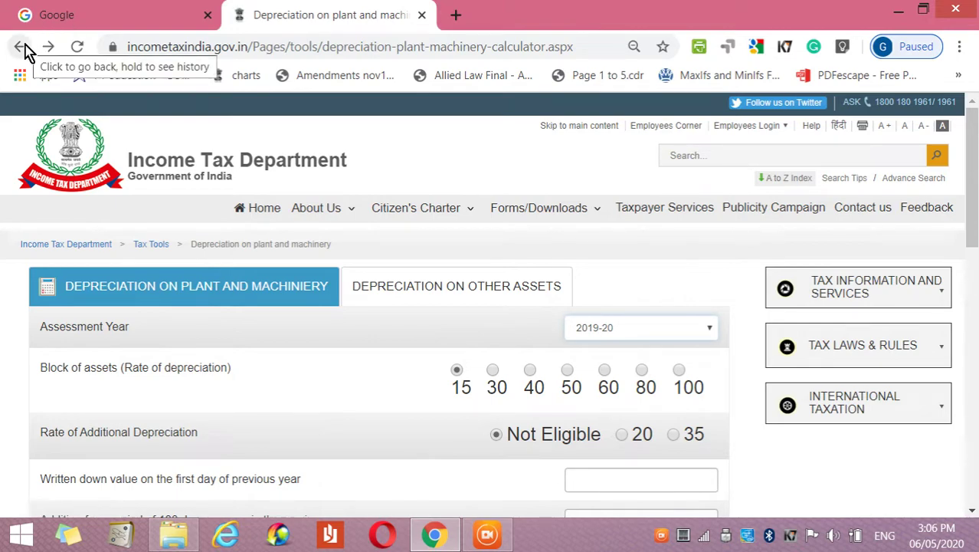
{"action": "left_click", "coordinate": [23, 47]}
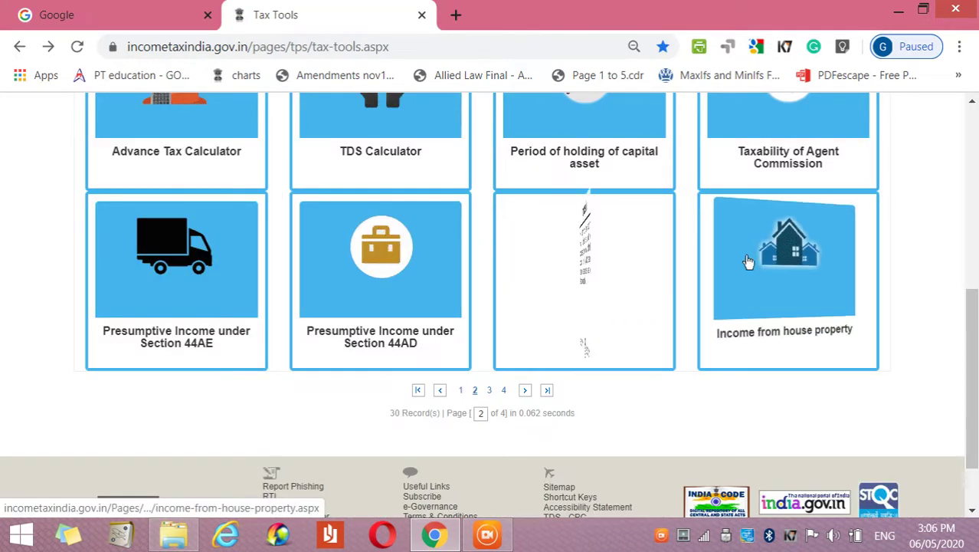
{"action": "mouse_move", "coordinate": [750, 263]}
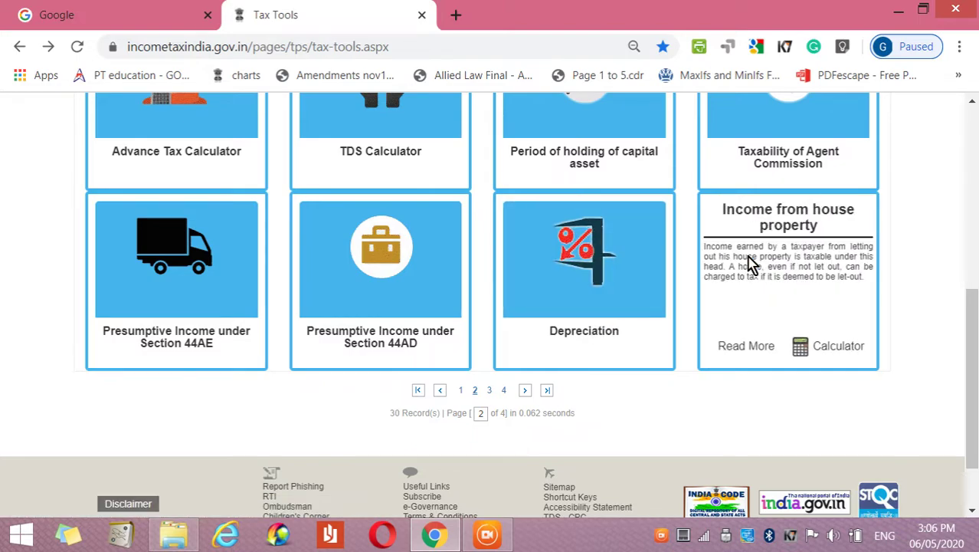
{"action": "left_click", "coordinate": [744, 351]}
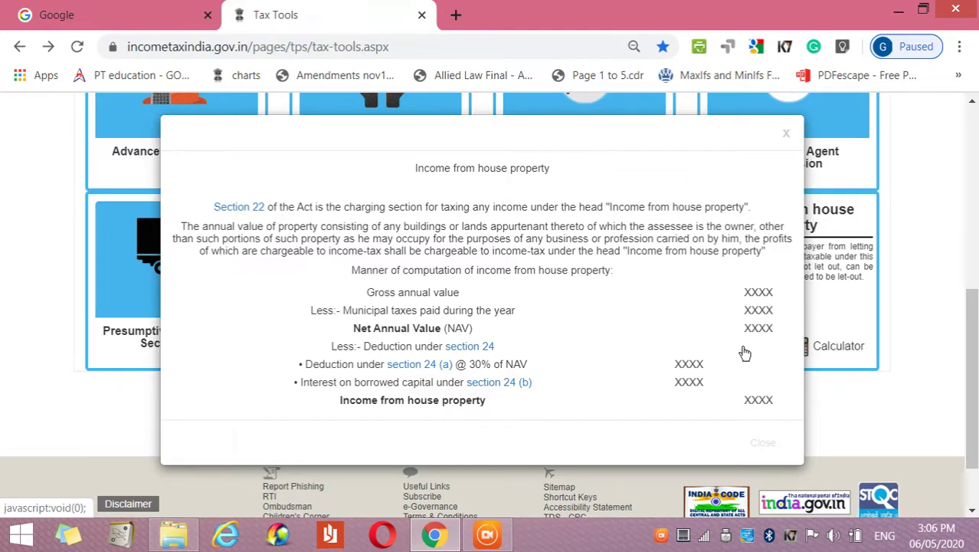
Close the description, open the Income from House Property calculator, and view the available assessment years without choosing one.
{"action": "left_click", "coordinate": [787, 134]}
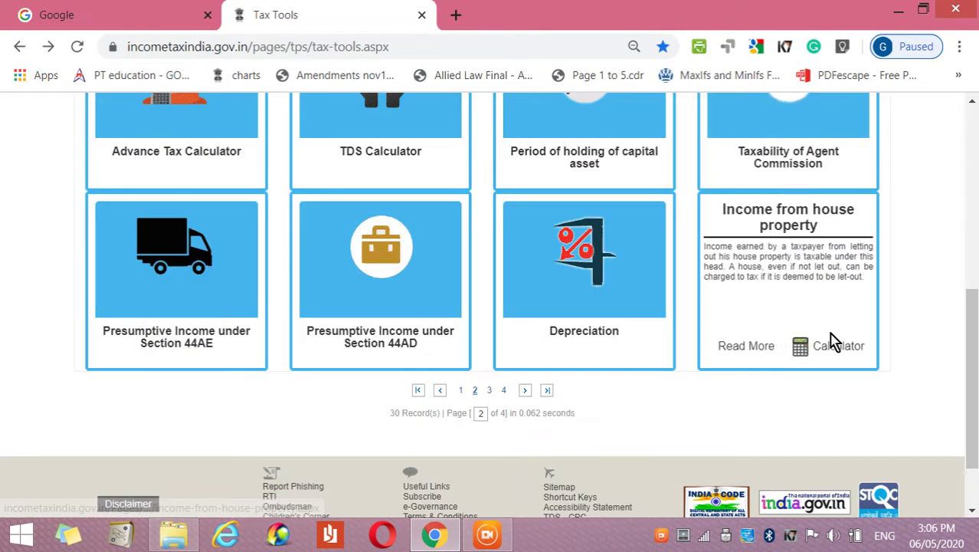
{"action": "left_click", "coordinate": [830, 346]}
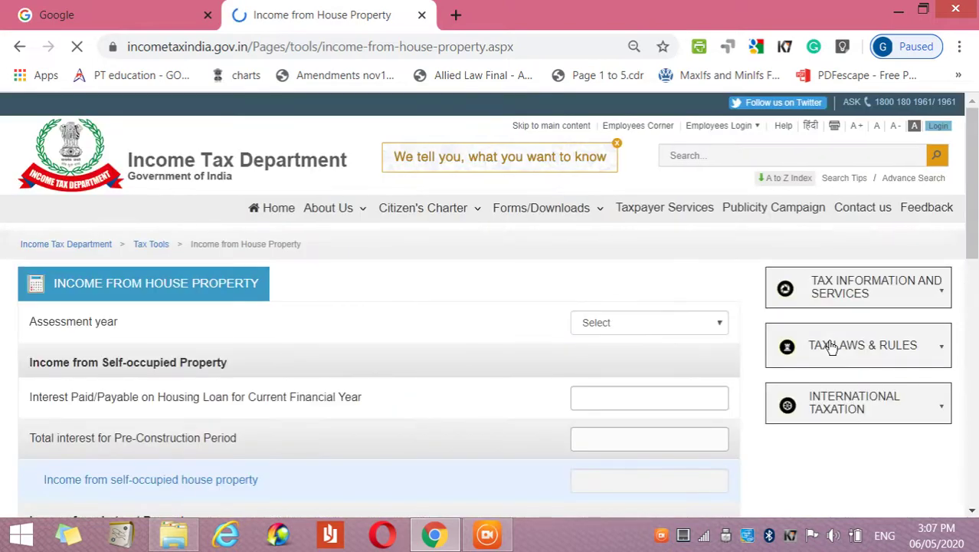
{"action": "left_click_drag", "start_coordinate": [830, 346], "coordinate": [705, 331]}
{"action": "left_click", "coordinate": [705, 329]}
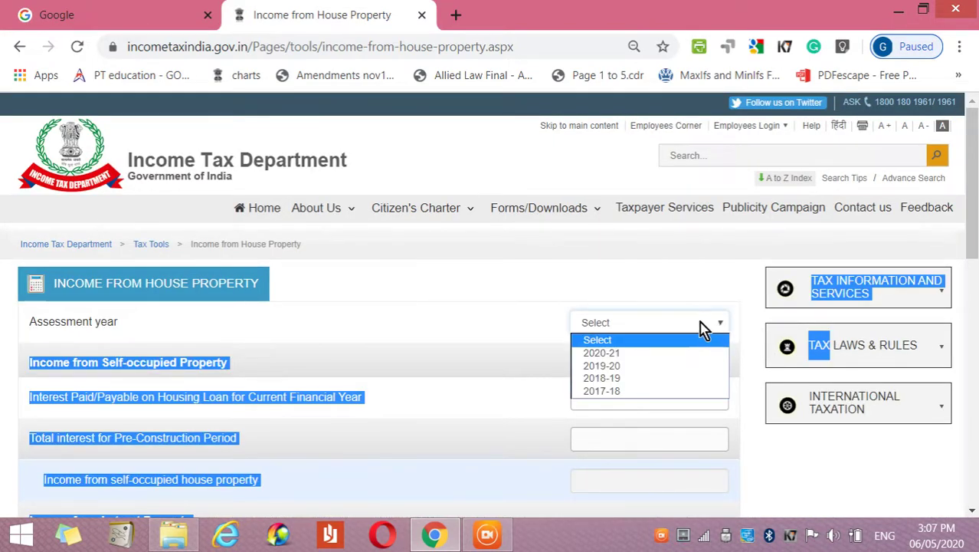
{"action": "left_click", "coordinate": [651, 274]}
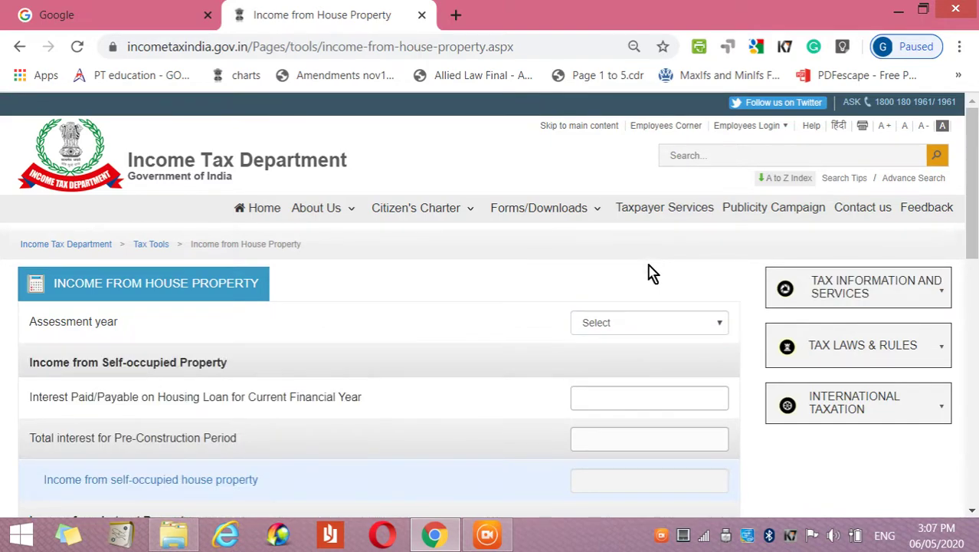
Examine the self-occupied and let-out property fields down to the total income, and reset the form.
{"action": "left_click", "coordinate": [974, 383]}
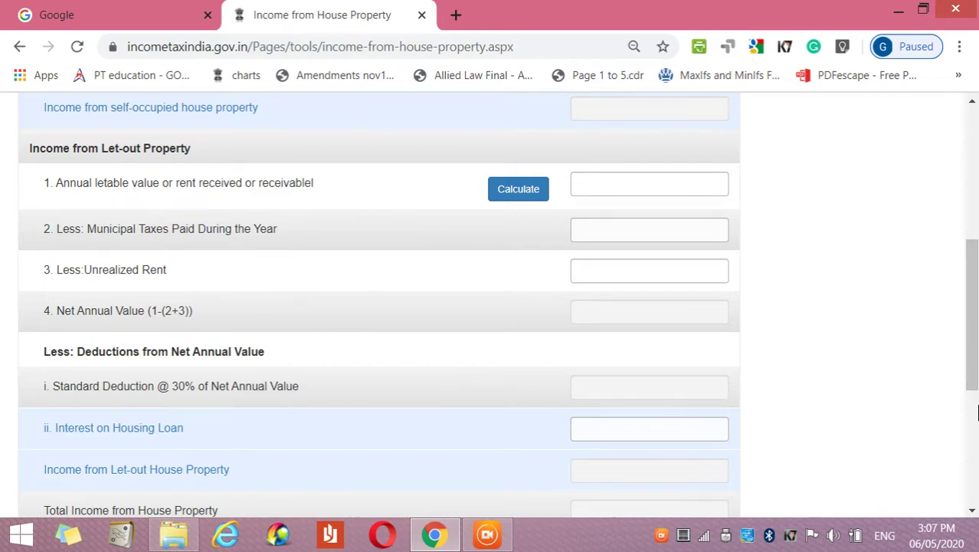
{"action": "scroll", "coordinate": [976, 412], "scroll_direction": "down", "scroll_amount": 5}
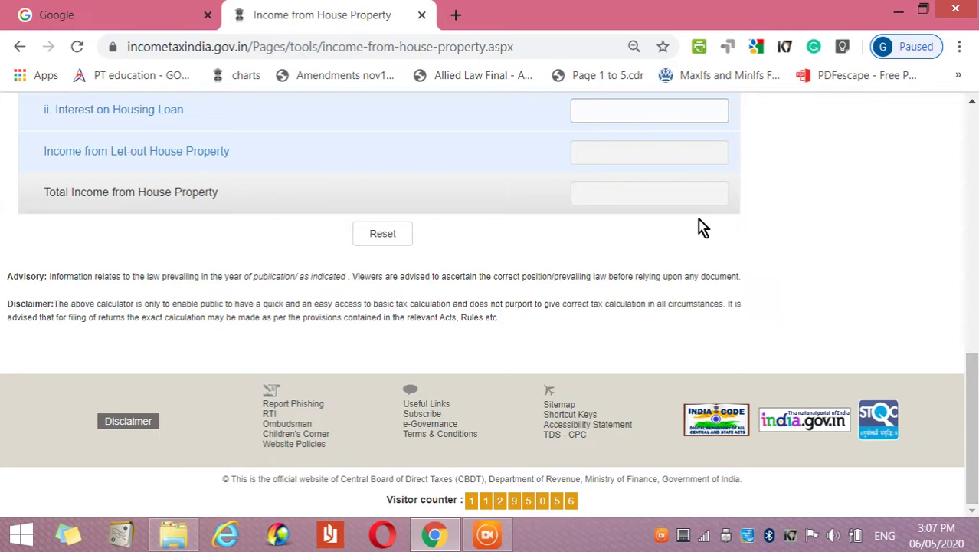
{"action": "left_click", "coordinate": [385, 240]}
{"action": "scroll", "coordinate": [848, 232], "scroll_direction": "up", "scroll_amount": 3}
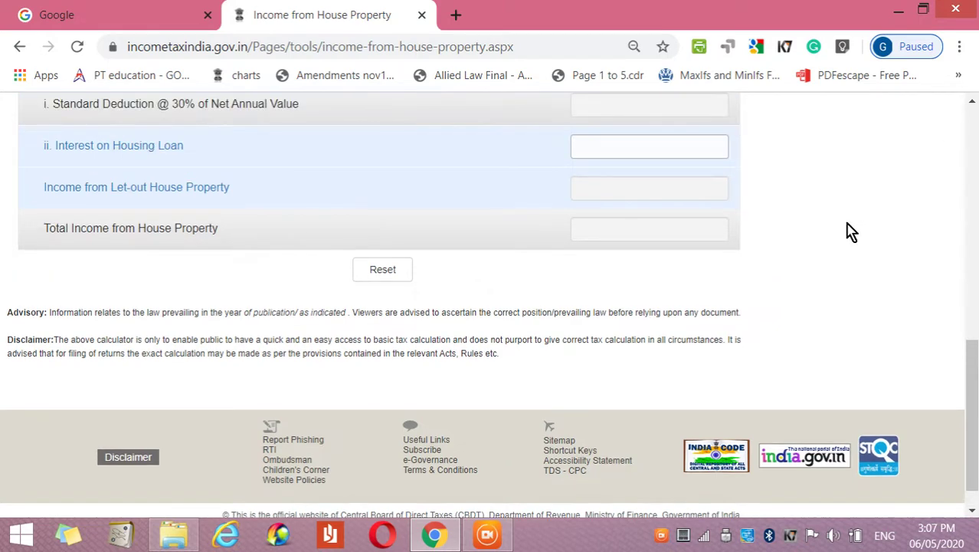
{"action": "scroll", "coordinate": [849, 232], "scroll_direction": "up", "scroll_amount": 4}
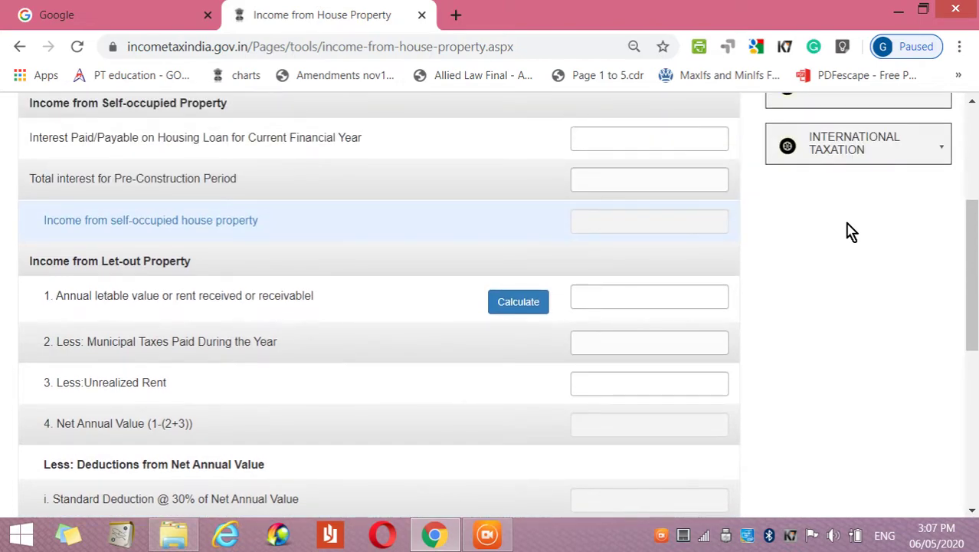
{"action": "scroll", "coordinate": [849, 232], "scroll_direction": "up", "scroll_amount": 3}
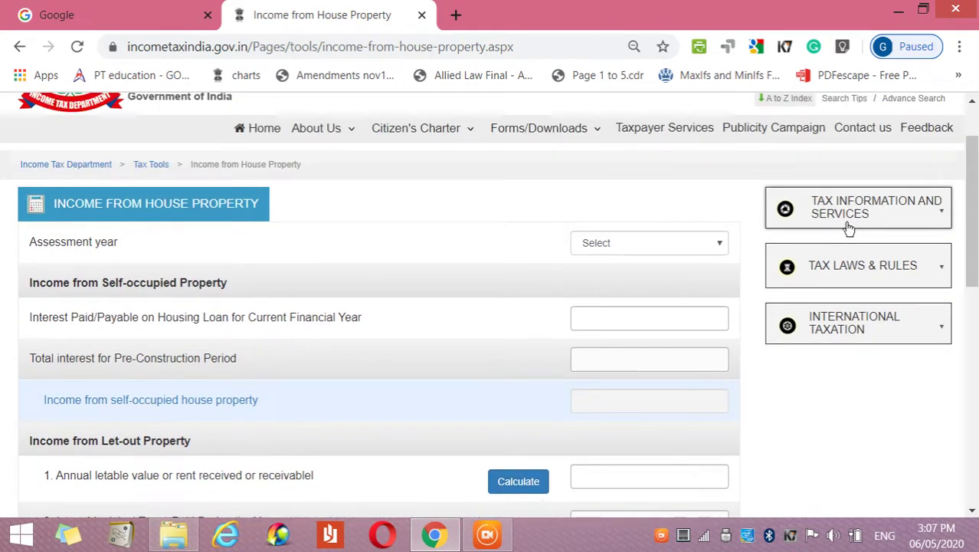
{"action": "scroll", "coordinate": [848, 228], "scroll_direction": "down", "scroll_amount": 2}
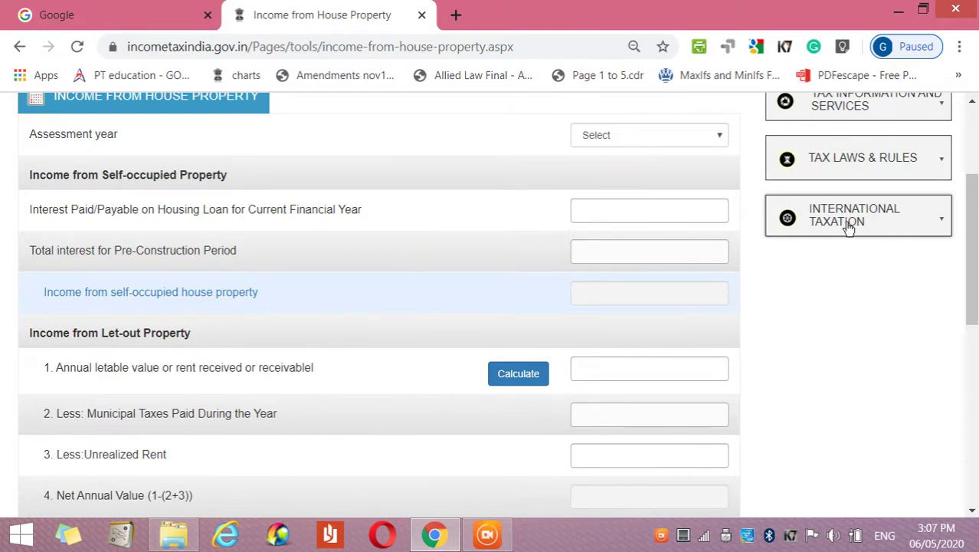
Expand the calculation of annual letable value or rent received, and examine its detail fields and the deductions below.
{"action": "left_click", "coordinate": [518, 375]}
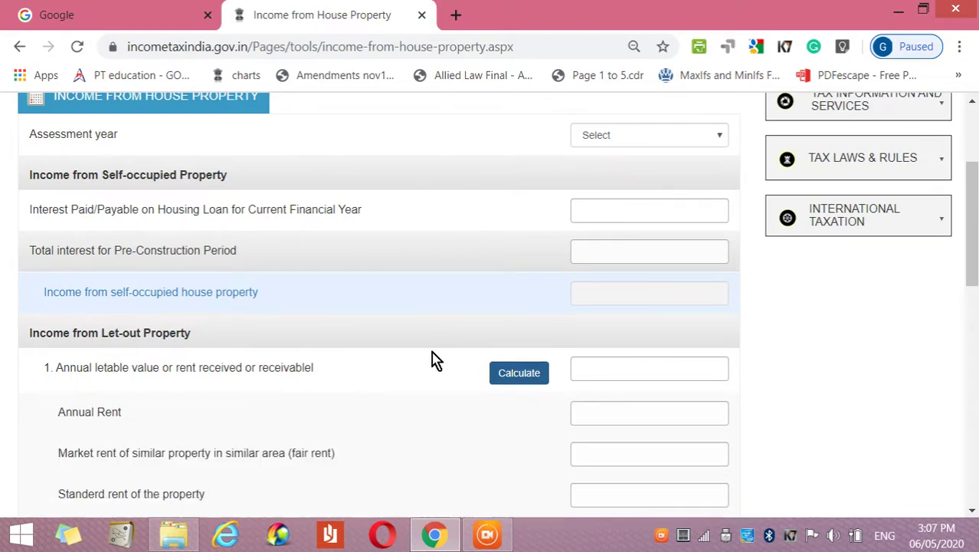
{"action": "scroll", "coordinate": [432, 358], "scroll_direction": "down", "scroll_amount": 1}
{"action": "scroll", "coordinate": [431, 358], "scroll_direction": "down", "scroll_amount": 5}
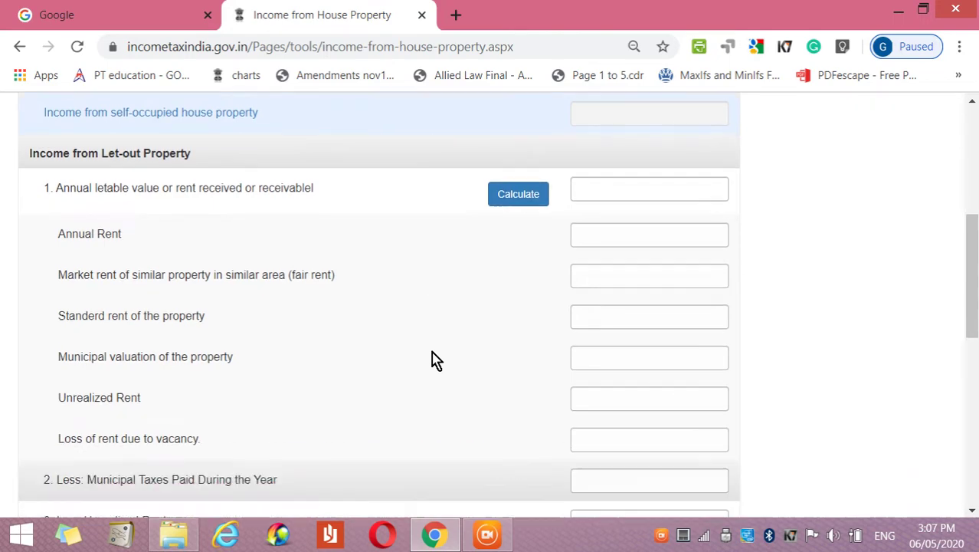
{"action": "scroll", "coordinate": [432, 359], "scroll_direction": "down", "scroll_amount": 5}
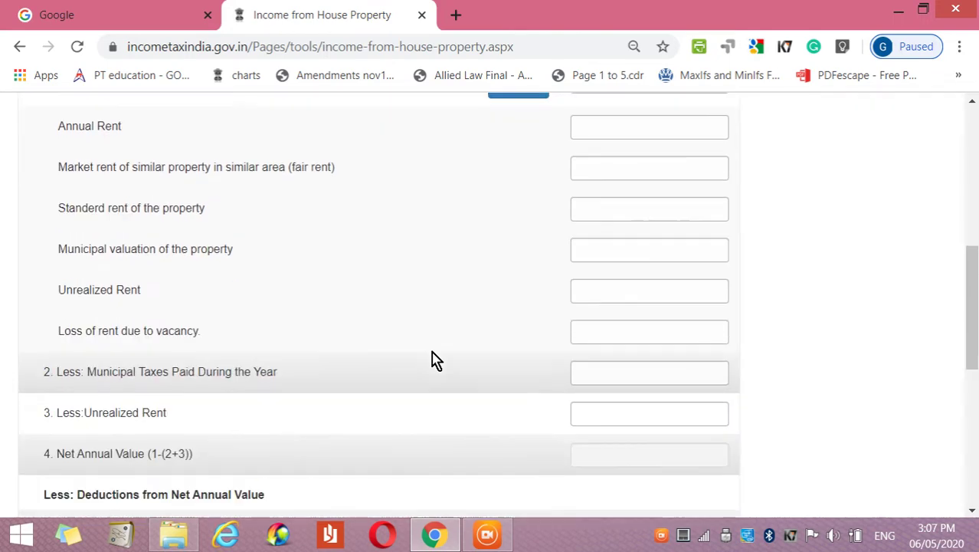
{"action": "scroll", "coordinate": [431, 359], "scroll_direction": "down", "scroll_amount": 2}
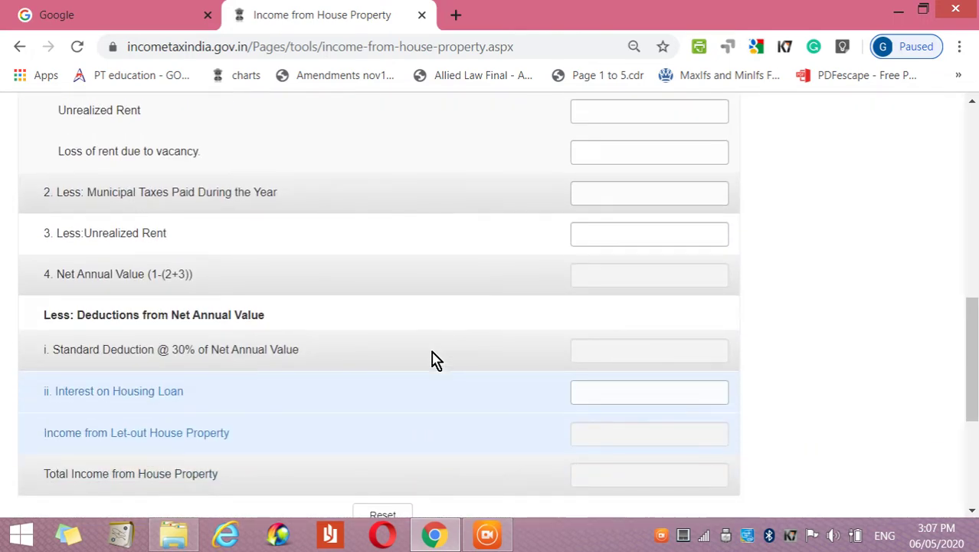
{"action": "scroll", "coordinate": [432, 359], "scroll_direction": "up", "scroll_amount": 8}
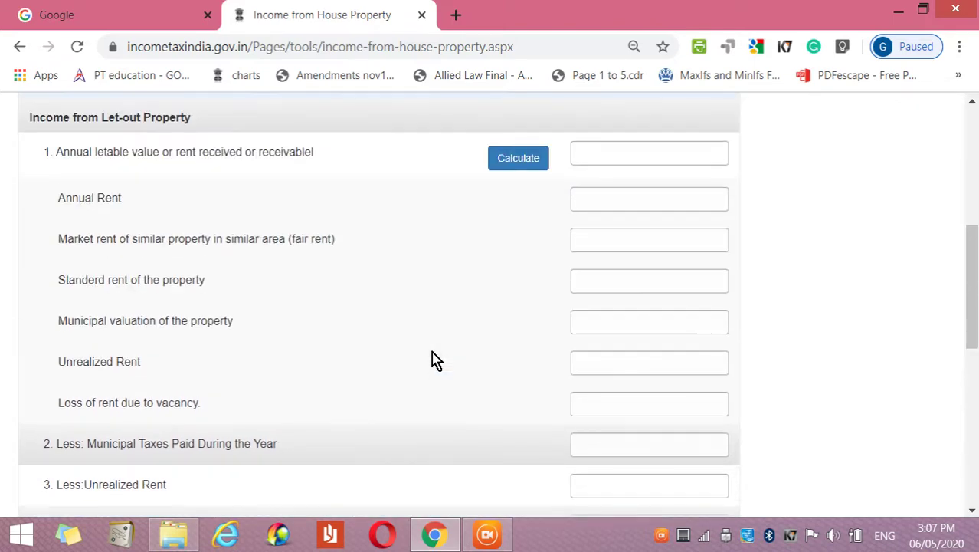
{"action": "scroll", "coordinate": [431, 358], "scroll_direction": "up", "scroll_amount": 10}
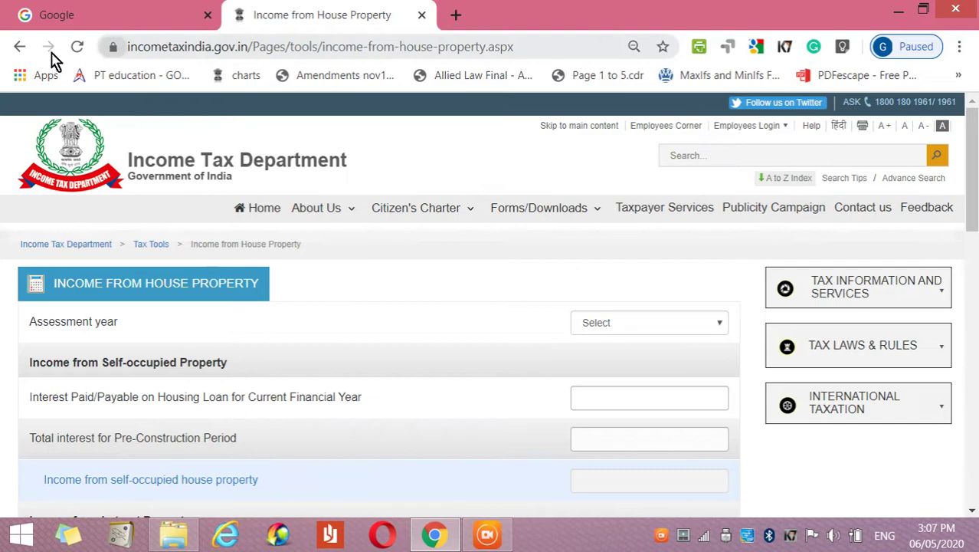
Go back to Tax Tools, open page 3 of the tool list, and look over its calculators.
{"action": "left_click", "coordinate": [27, 55]}
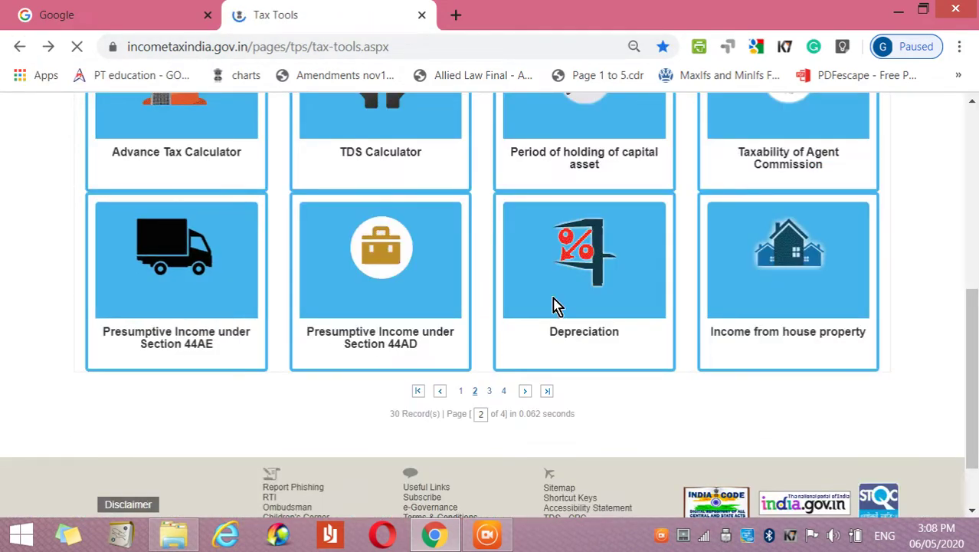
{"action": "mouse_move", "coordinate": [790, 294]}
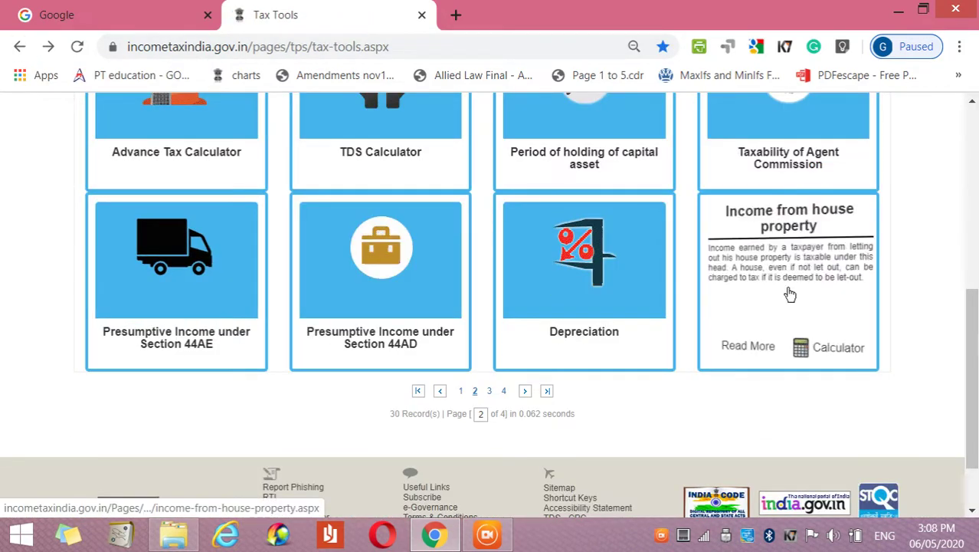
{"action": "left_click", "coordinate": [490, 392]}
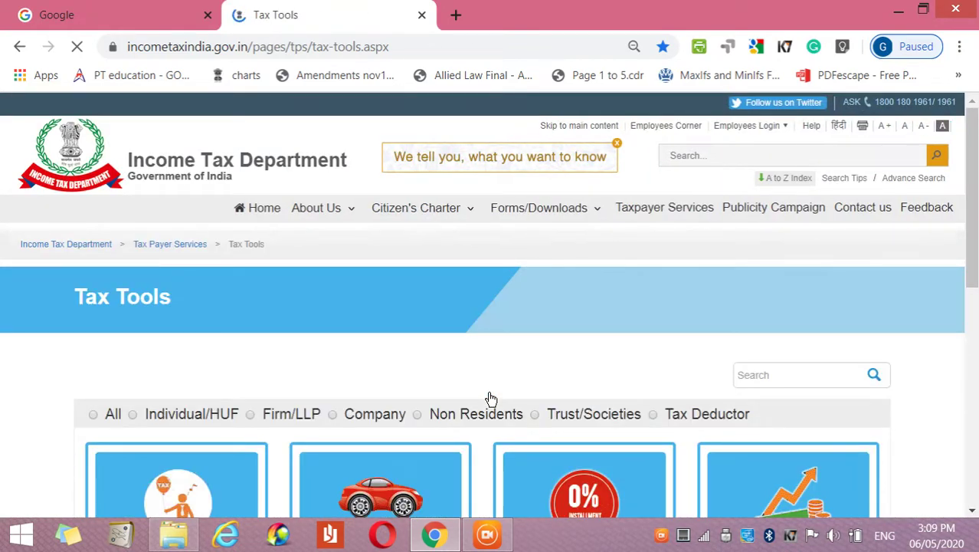
{"action": "scroll", "coordinate": [491, 399], "scroll_direction": "down", "scroll_amount": 2}
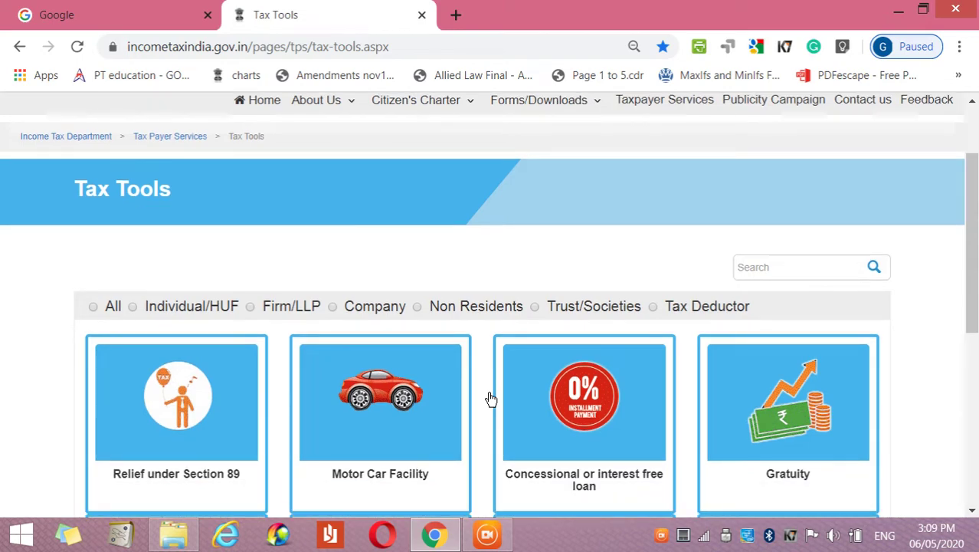
{"action": "scroll", "coordinate": [491, 399], "scroll_direction": "down", "scroll_amount": 3}
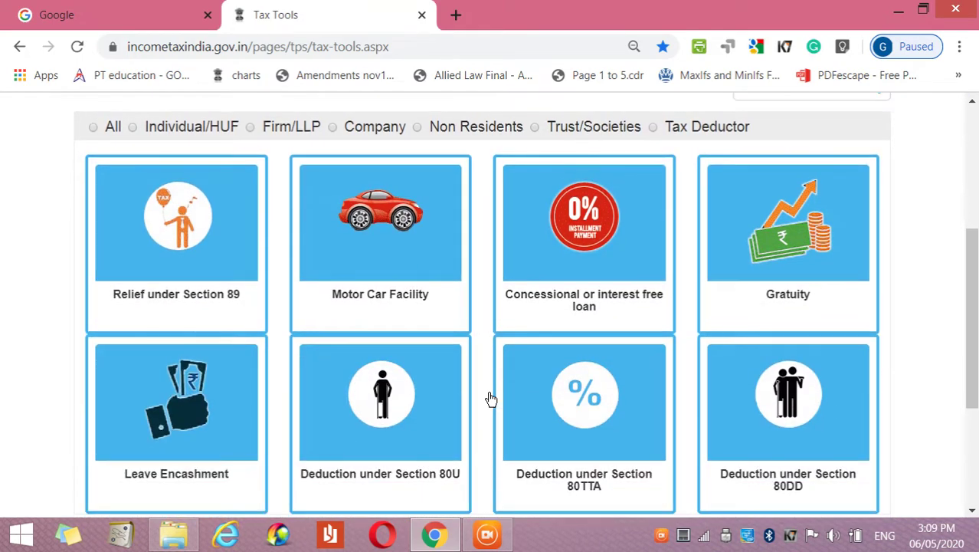
{"action": "scroll", "coordinate": [492, 399], "scroll_direction": "up", "scroll_amount": 2}
{"action": "scroll", "coordinate": [492, 399], "scroll_direction": "down", "scroll_amount": 2}
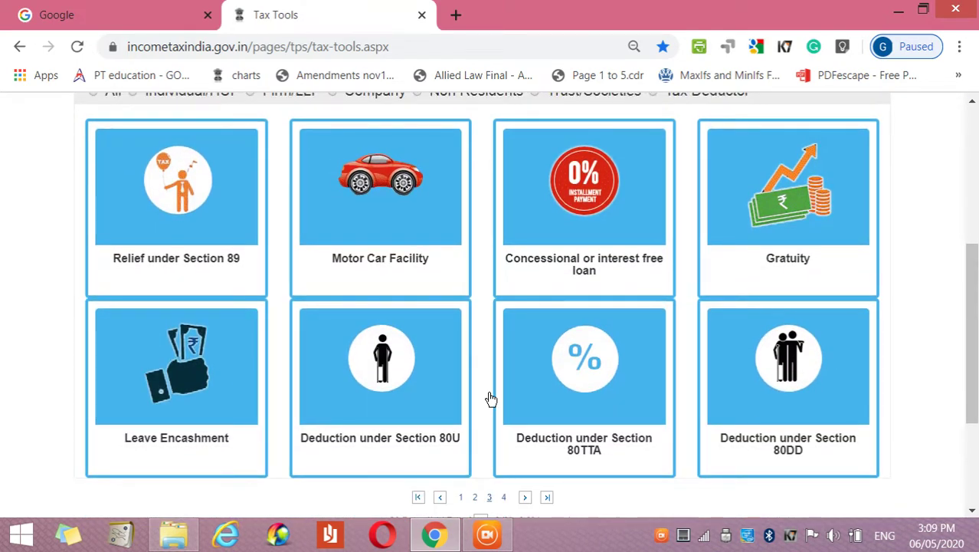
Open the Relief under Section 89 description, read it through to the end, and close it.
{"action": "mouse_move", "coordinate": [196, 233]}
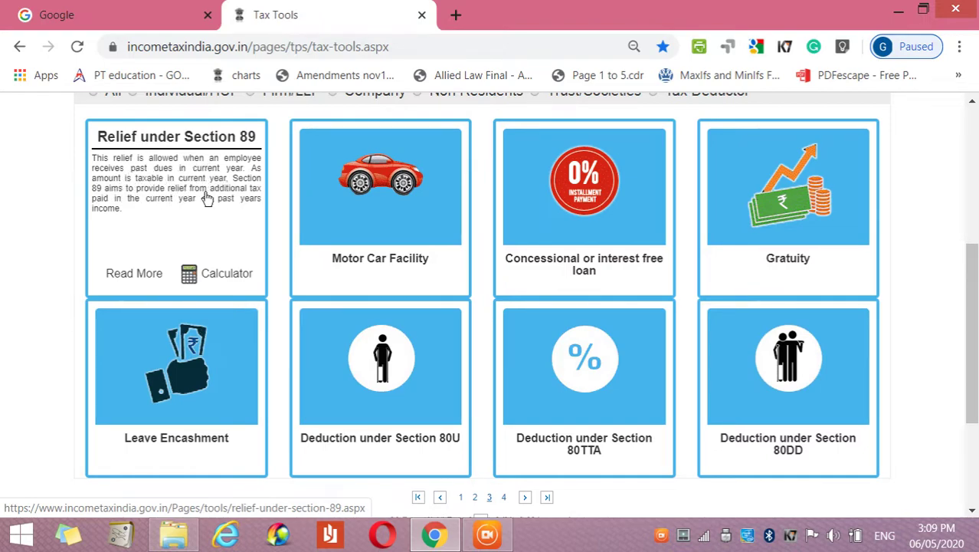
{"action": "left_click", "coordinate": [134, 273]}
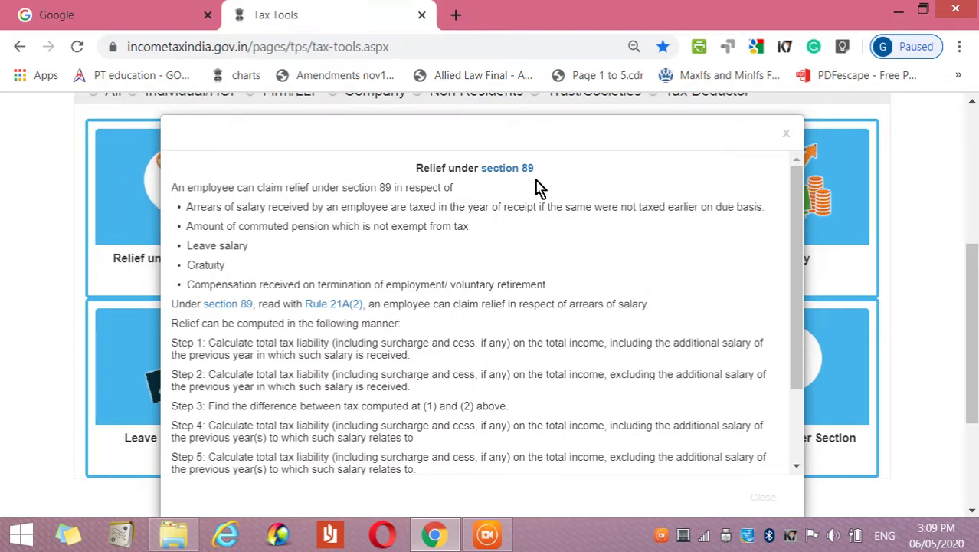
{"action": "left_click", "coordinate": [799, 429]}
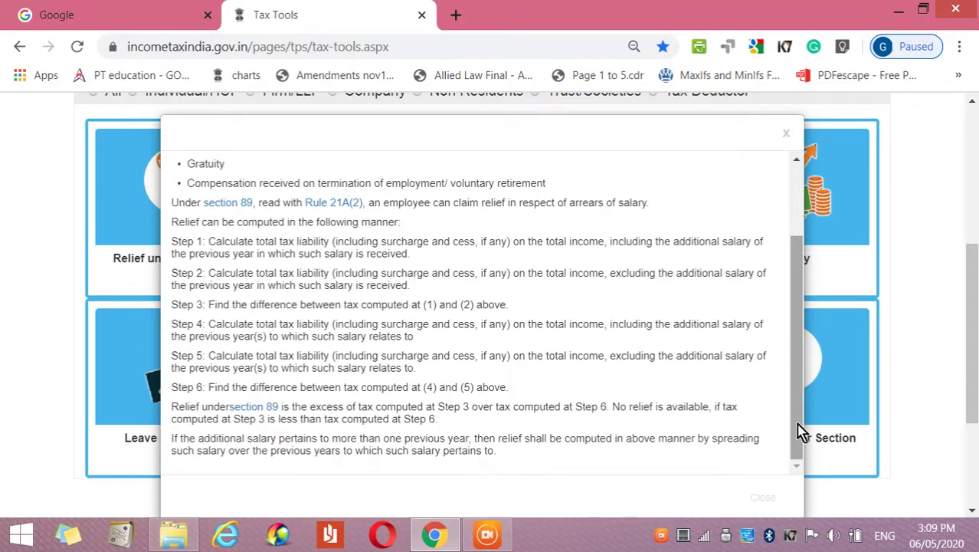
{"action": "left_click", "coordinate": [787, 136]}
Open the Relief under Section 89 calculator, view the assessment year options, and examine the taxpayer detail and amount fields.
{"action": "mouse_move", "coordinate": [131, 279]}
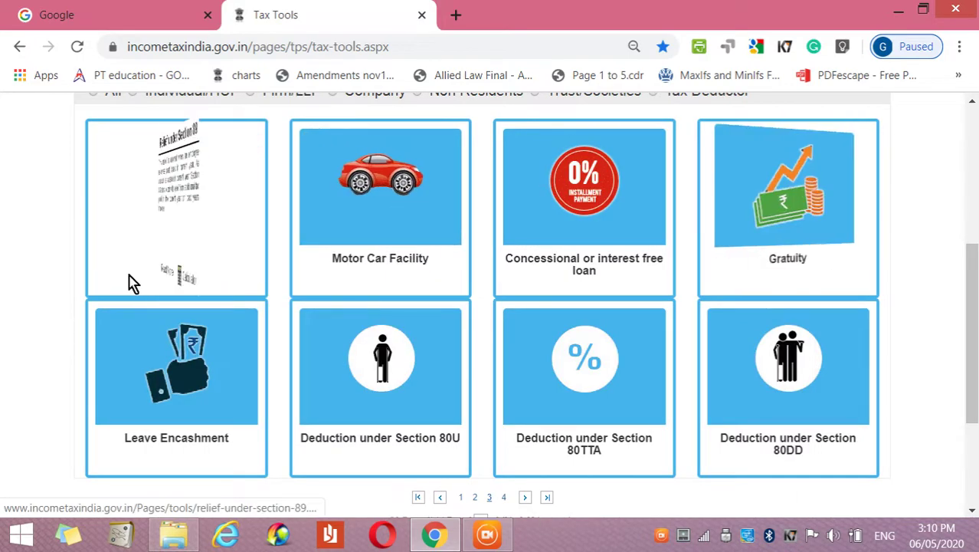
{"action": "left_click", "coordinate": [223, 277]}
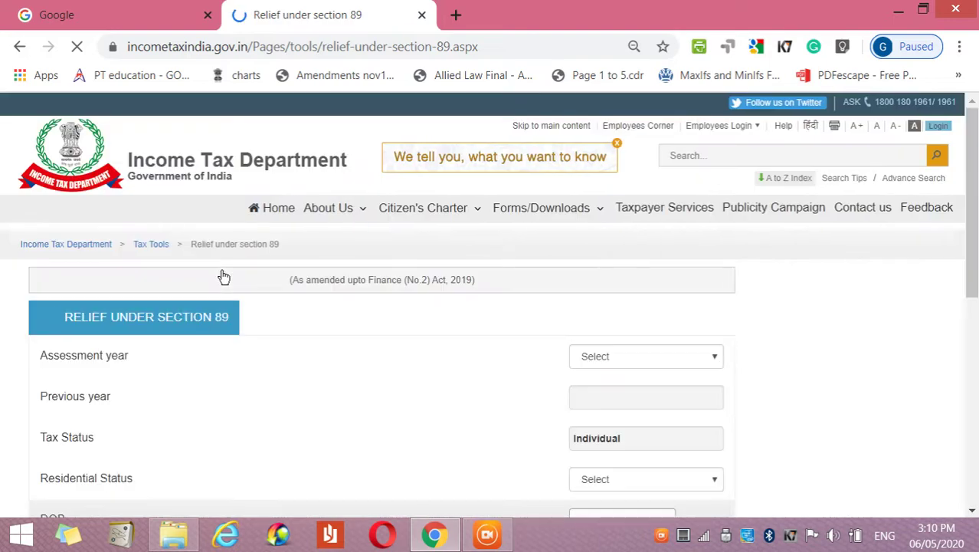
{"action": "left_click", "coordinate": [668, 360]}
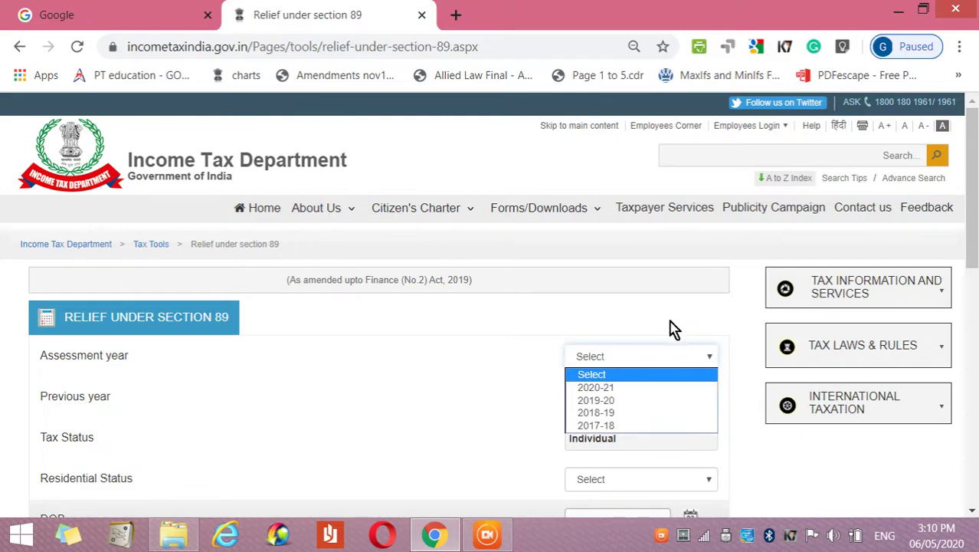
{"action": "left_click", "coordinate": [673, 331]}
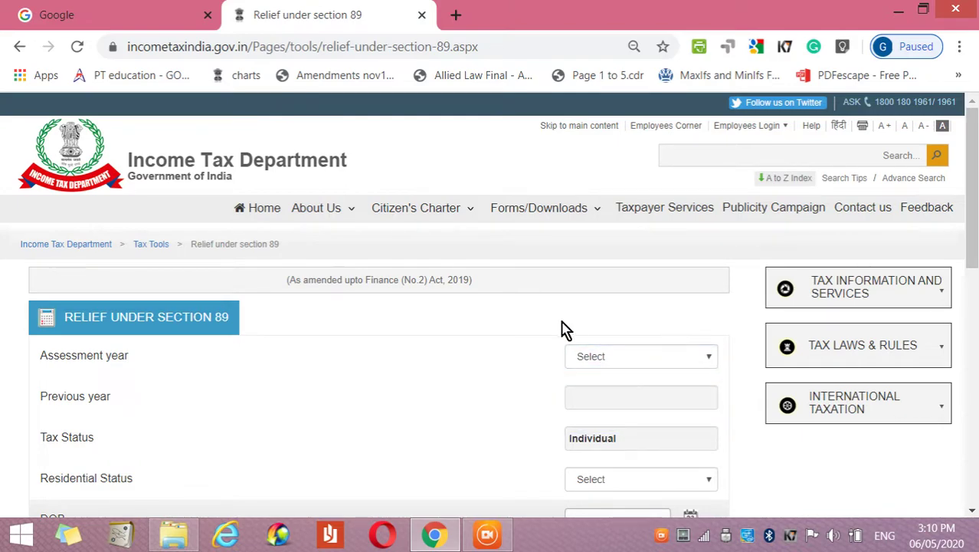
{"action": "scroll", "coordinate": [563, 328], "scroll_direction": "down", "scroll_amount": 2}
{"action": "scroll", "coordinate": [564, 329], "scroll_direction": "down", "scroll_amount": 3}
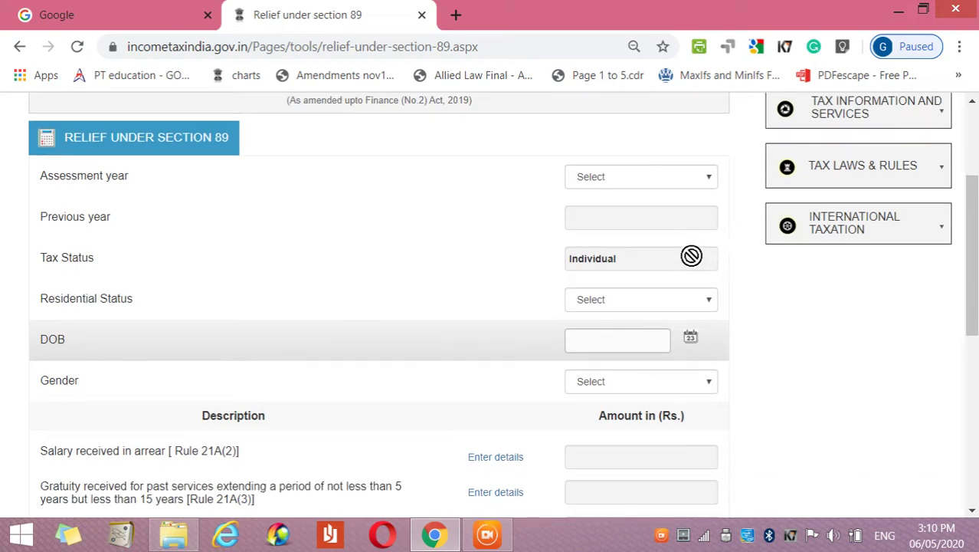
Examine the Relief under Section 89 form, from assessment year and personal details to the arrears, gratuity, compensation and pension rows.
{"action": "scroll", "coordinate": [688, 262], "scroll_direction": "up", "scroll_amount": 2}
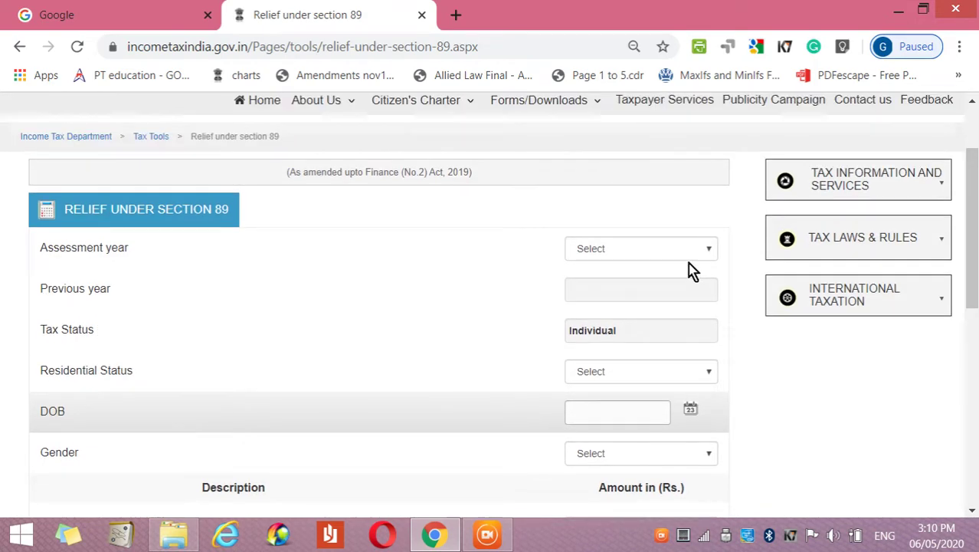
{"action": "scroll", "coordinate": [692, 270], "scroll_direction": "down", "scroll_amount": 4}
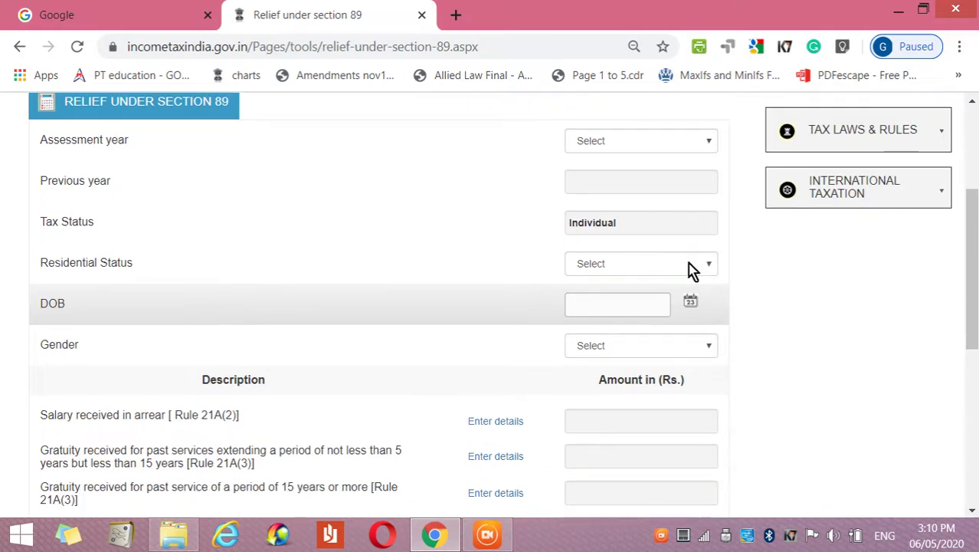
{"action": "scroll", "coordinate": [690, 266], "scroll_direction": "down", "scroll_amount": 4}
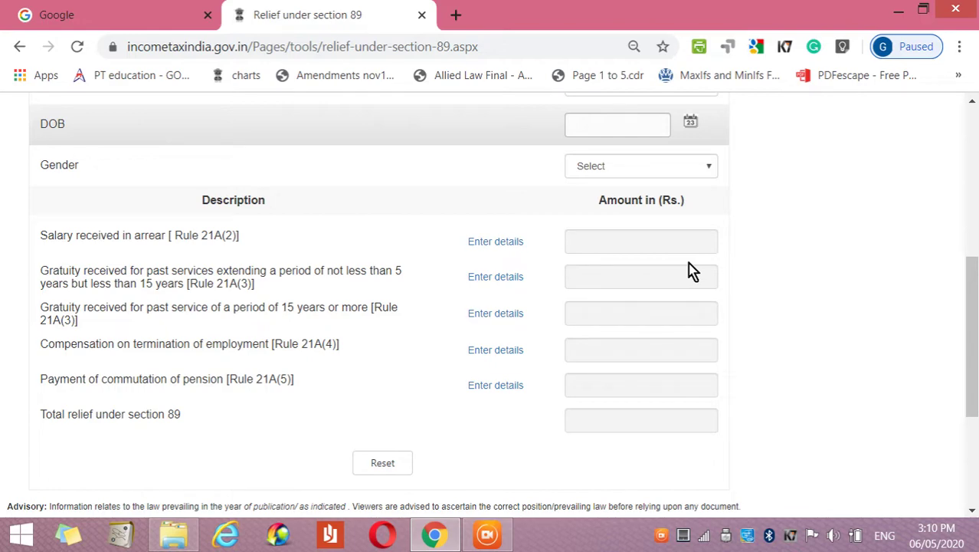
{"action": "scroll", "coordinate": [692, 270], "scroll_direction": "up", "scroll_amount": 6}
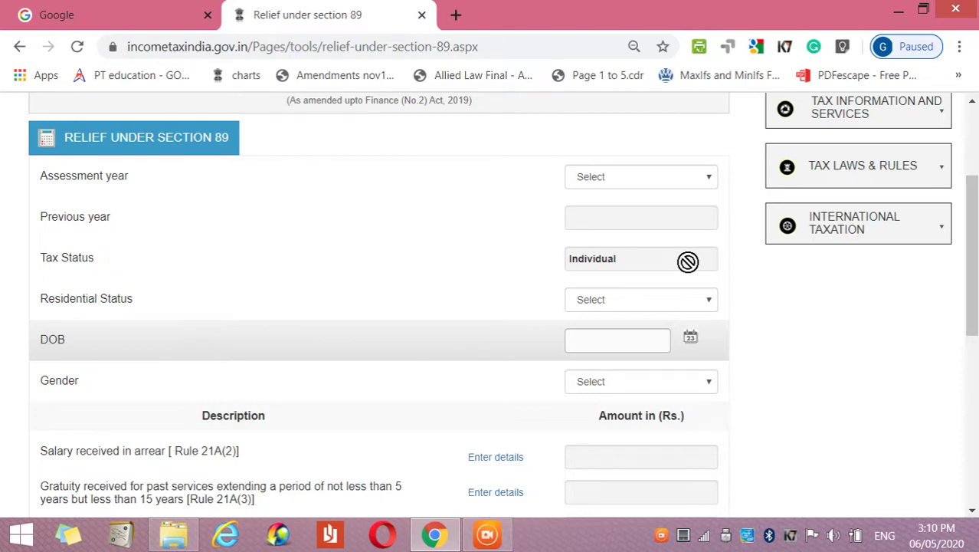
{"action": "scroll", "coordinate": [689, 265], "scroll_direction": "down", "scroll_amount": 9}
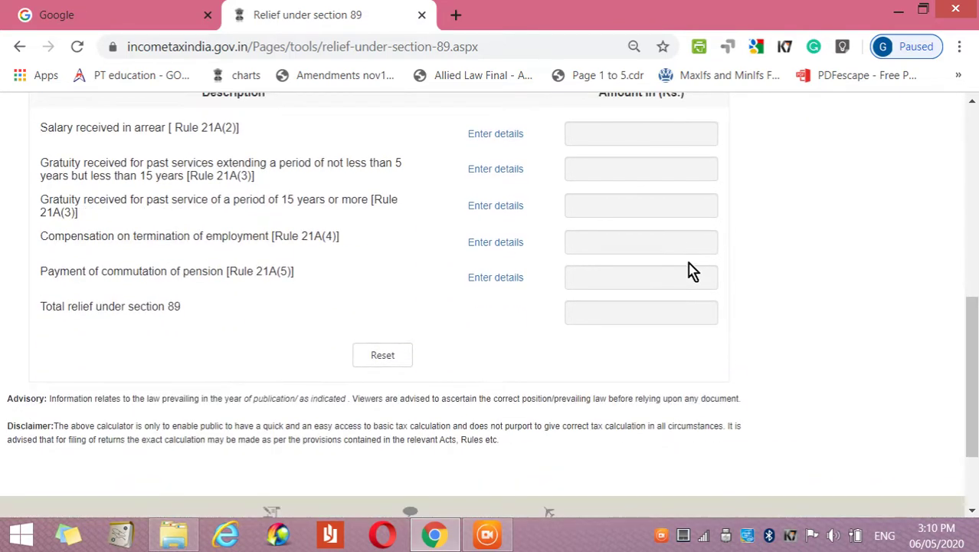
{"action": "scroll", "coordinate": [692, 270], "scroll_direction": "down", "scroll_amount": 1}
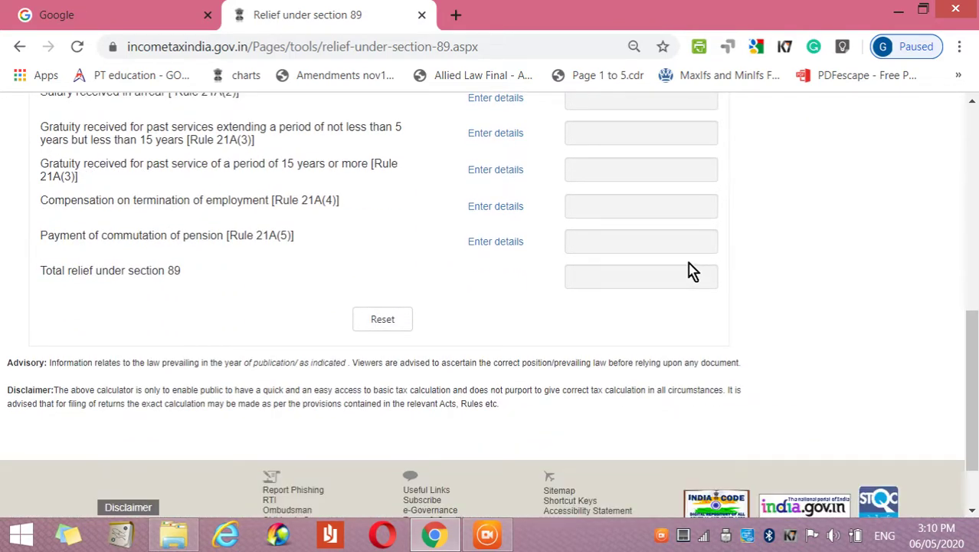
{"action": "scroll", "coordinate": [692, 270], "scroll_direction": "up", "scroll_amount": 2}
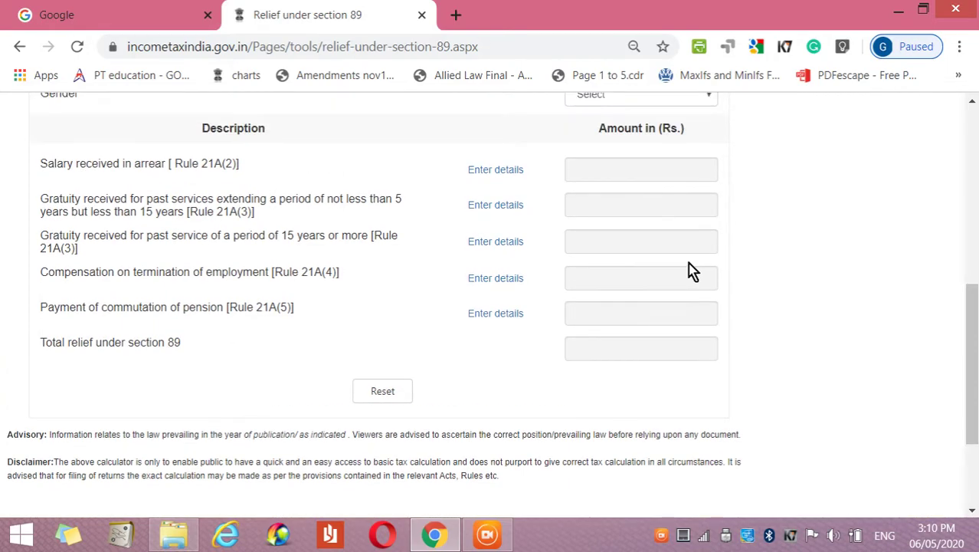
{"action": "scroll", "coordinate": [692, 270], "scroll_direction": "up", "scroll_amount": 10}
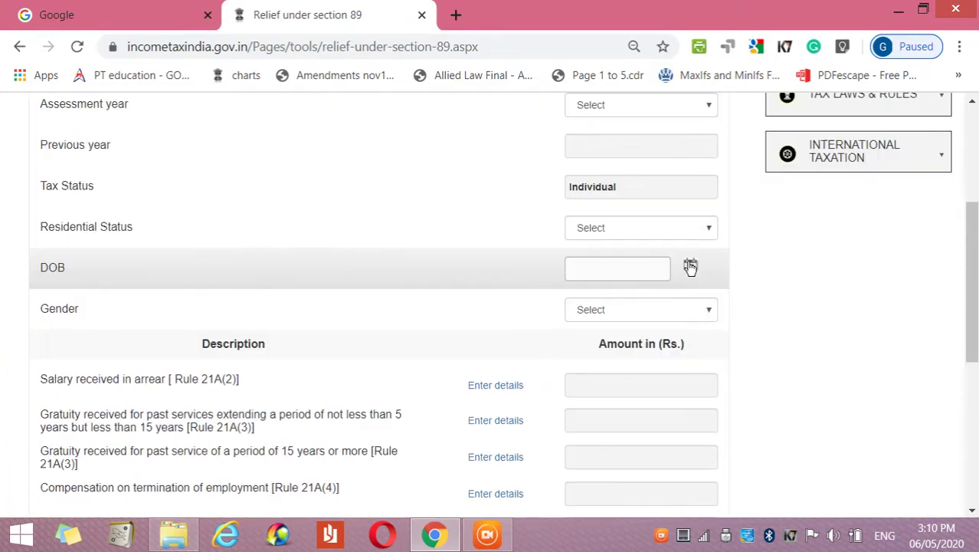
{"action": "scroll", "coordinate": [692, 270], "scroll_direction": "up", "scroll_amount": 3}
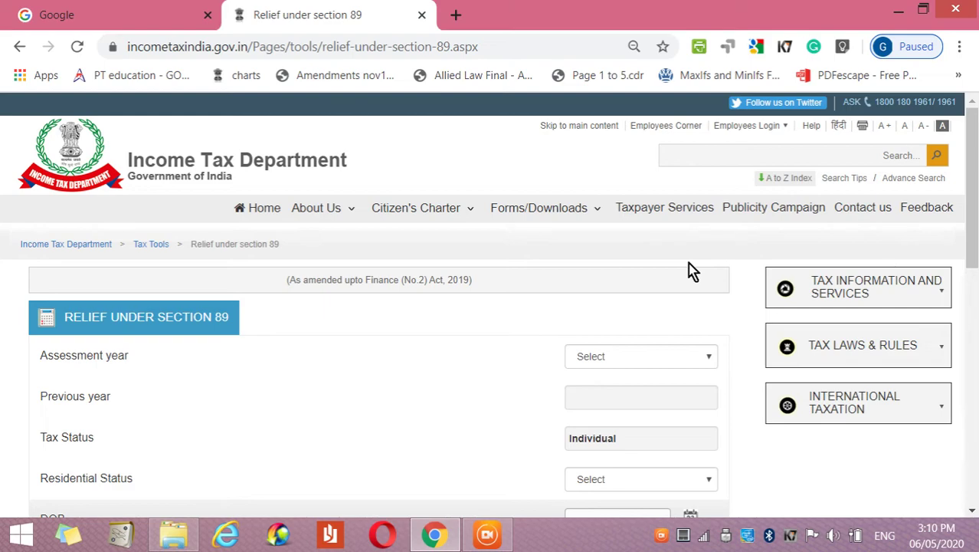
Return to the Tax Tools list and go to its page 3.
{"action": "left_click", "coordinate": [161, 249]}
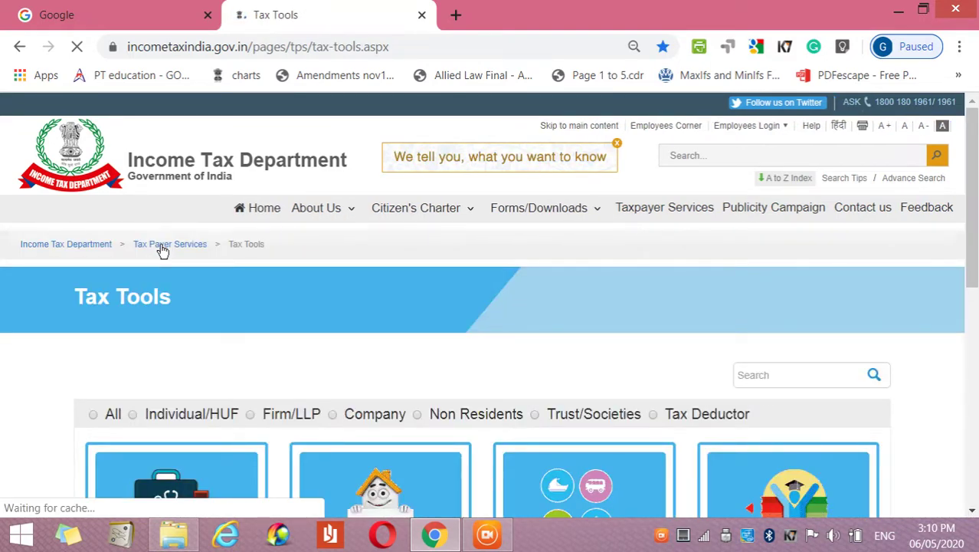
{"action": "scroll", "coordinate": [408, 329], "scroll_direction": "down", "scroll_amount": 4}
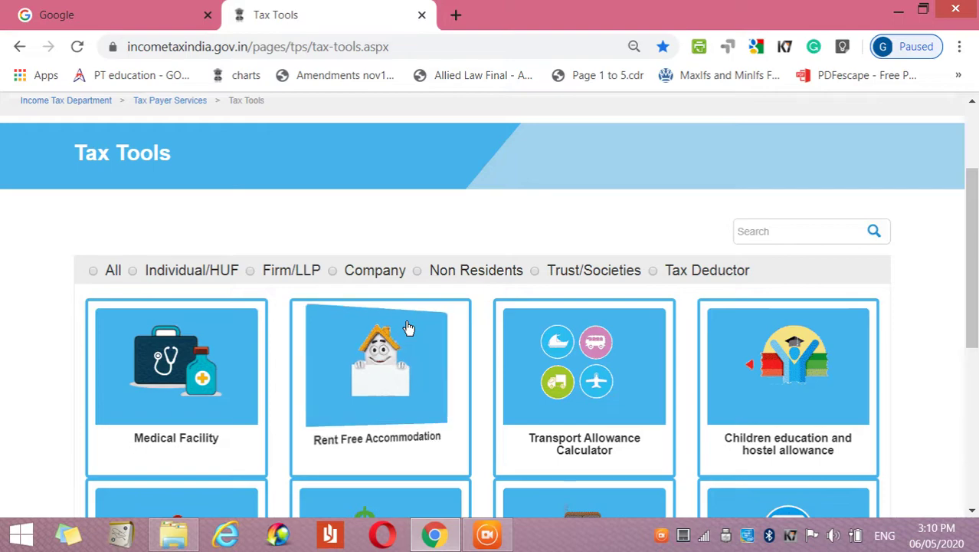
{"action": "scroll", "coordinate": [407, 327], "scroll_direction": "down", "scroll_amount": 2}
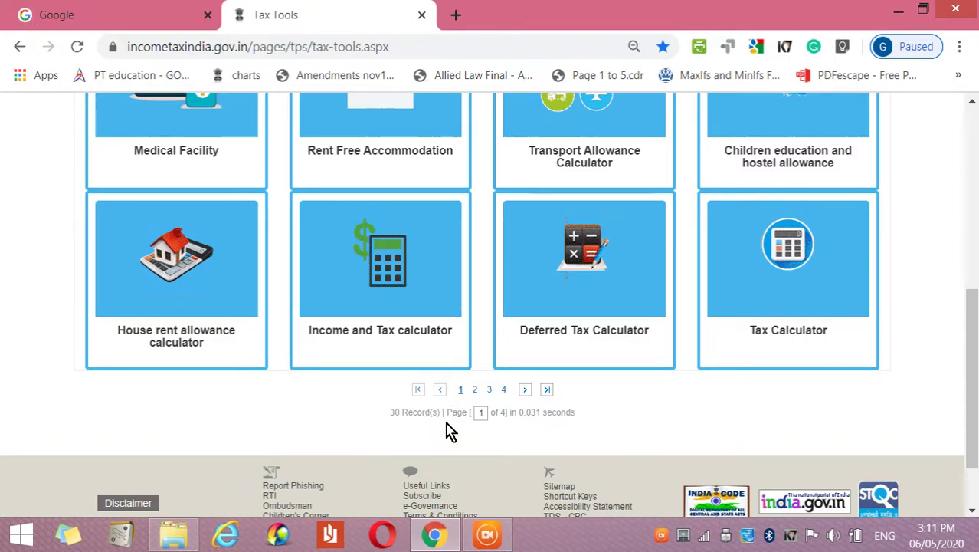
{"action": "left_click", "coordinate": [489, 390]}
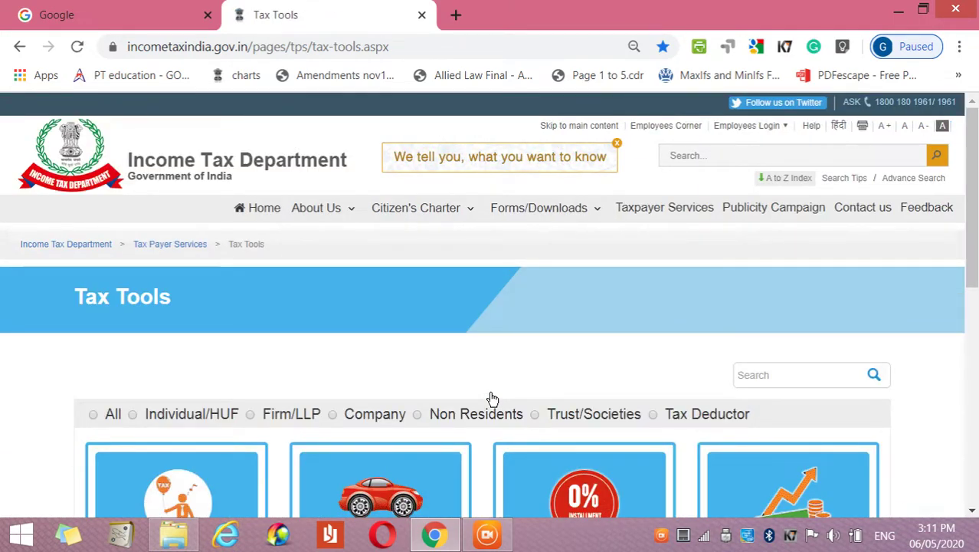
Read the detailed description of the Motor Car Facility tool and close it.
{"action": "scroll", "coordinate": [493, 399], "scroll_direction": "down", "scroll_amount": 3}
{"action": "scroll", "coordinate": [492, 399], "scroll_direction": "down", "scroll_amount": 1}
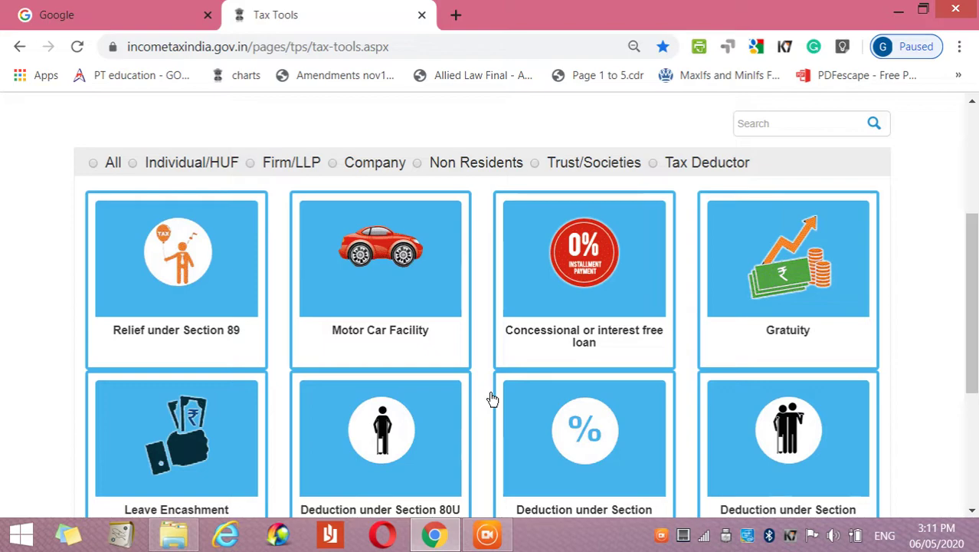
{"action": "mouse_move", "coordinate": [402, 311]}
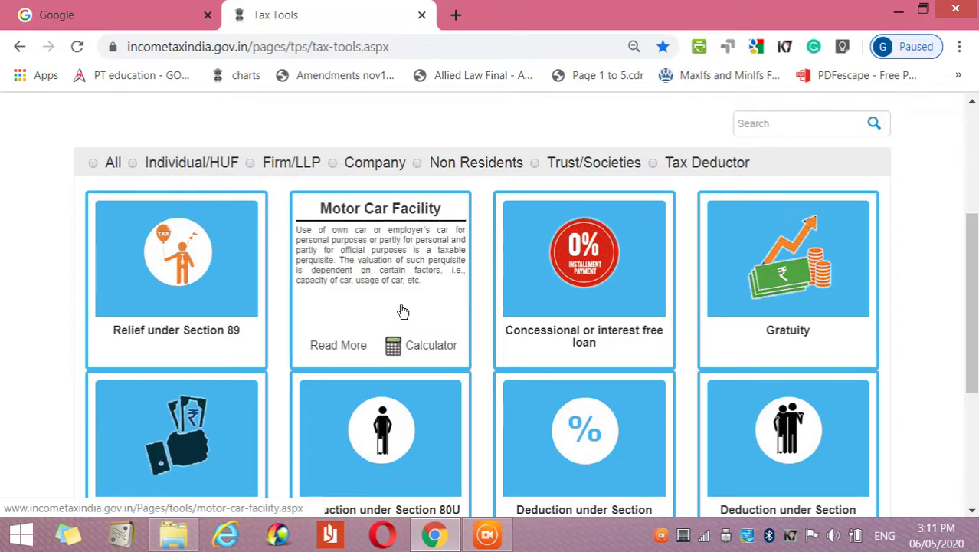
{"action": "left_click", "coordinate": [350, 346]}
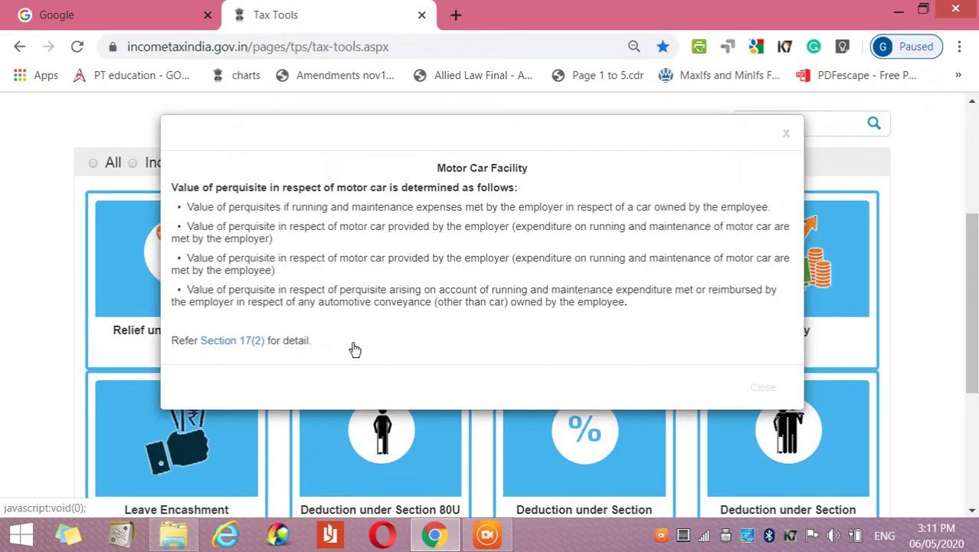
{"action": "left_click", "coordinate": [786, 138]}
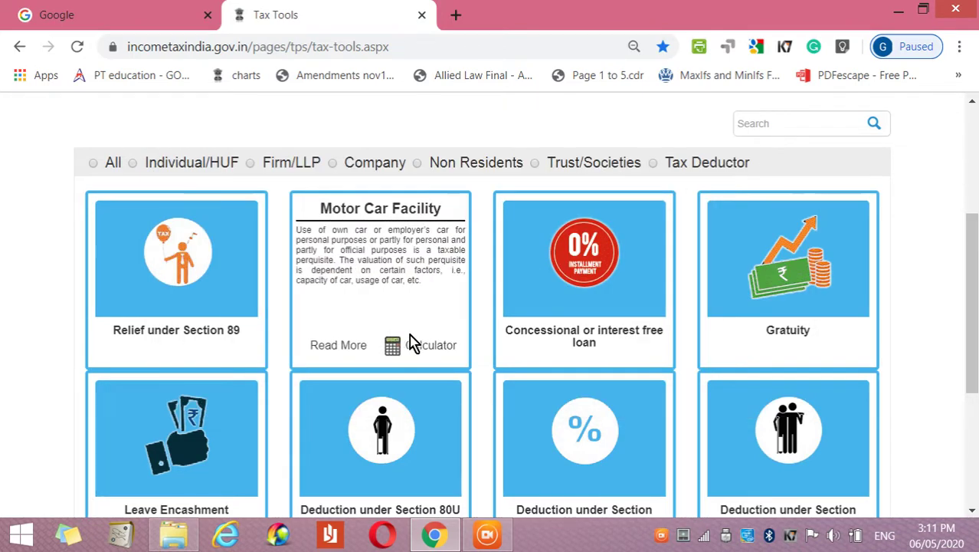
Open the Motor Car Facility calculator and switch it to the taxability of other than car perquisite.
{"action": "left_click", "coordinate": [414, 346]}
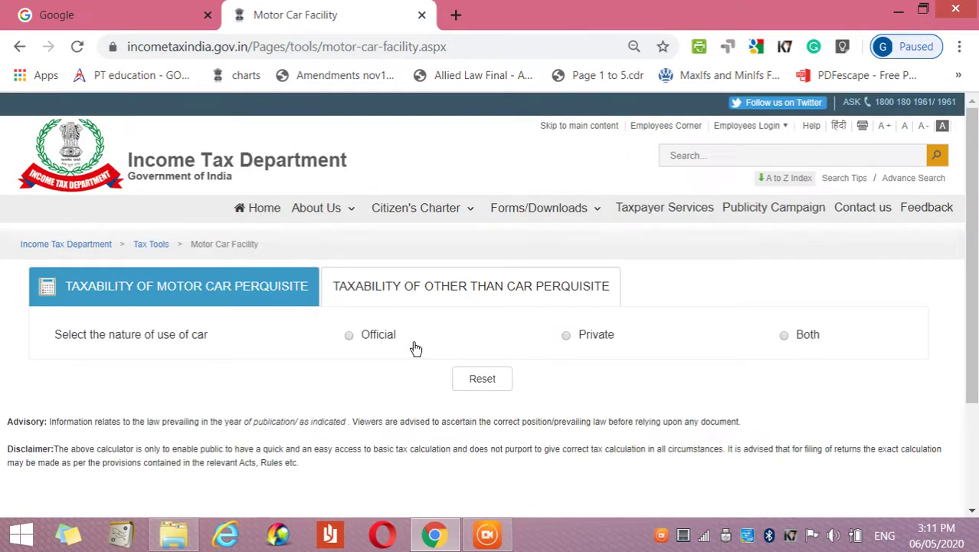
{"action": "left_click", "coordinate": [439, 298]}
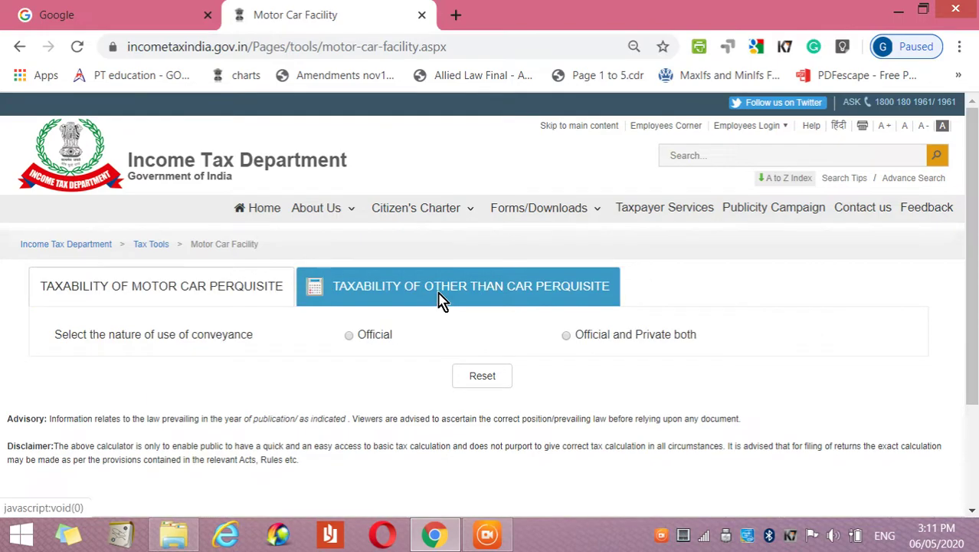
Check the Official option for the nature of use of conveyance, and settle on Official and Private both.
{"action": "left_click", "coordinate": [350, 337]}
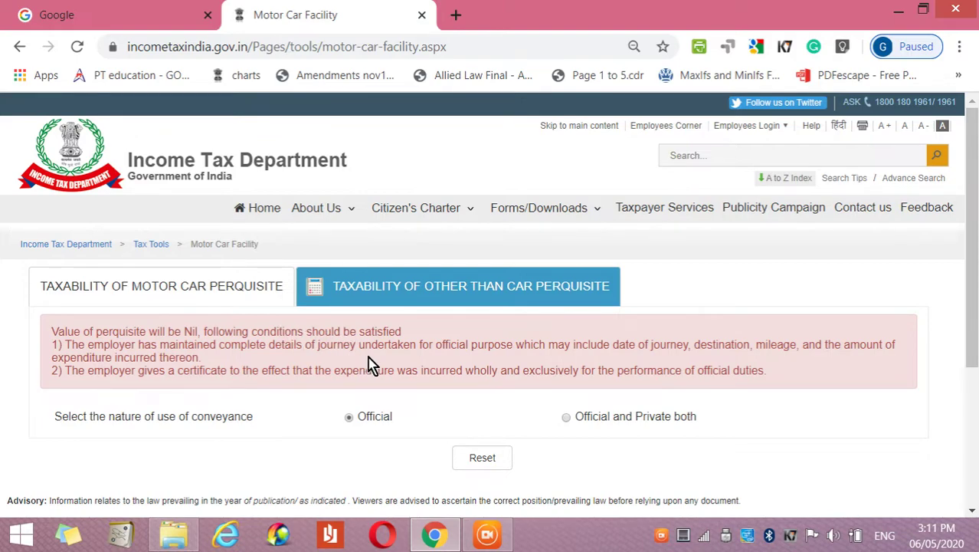
{"action": "left_click", "coordinate": [566, 416]}
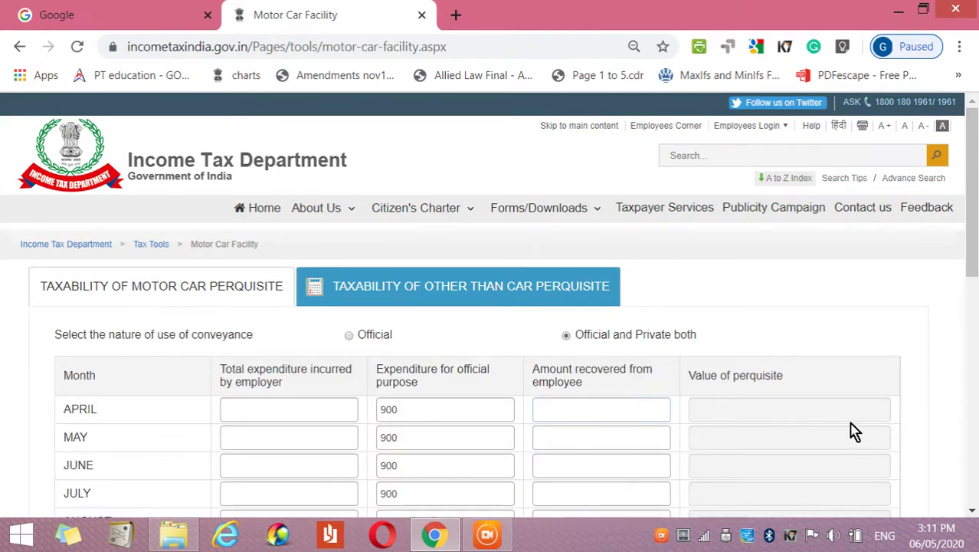
{"action": "key", "text": "Left"}
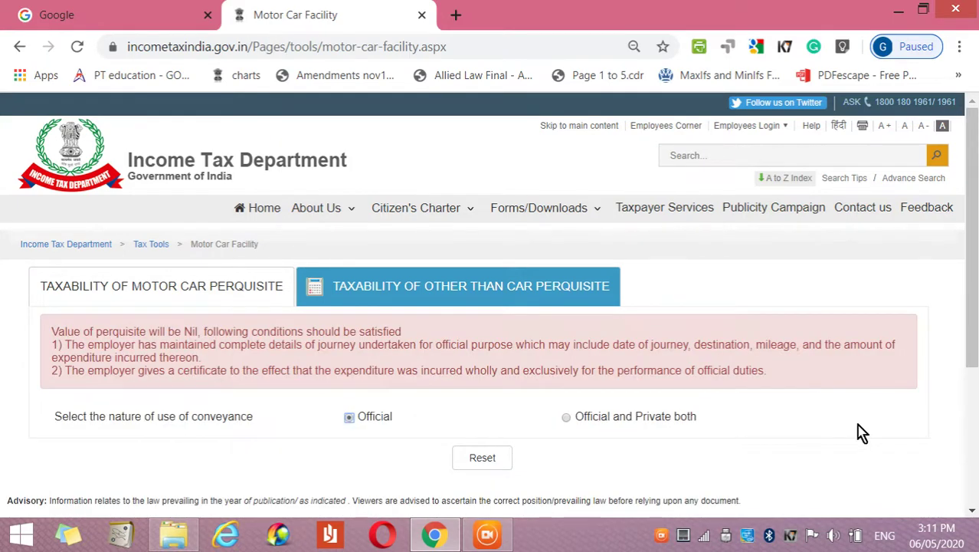
{"action": "key", "text": "Right"}
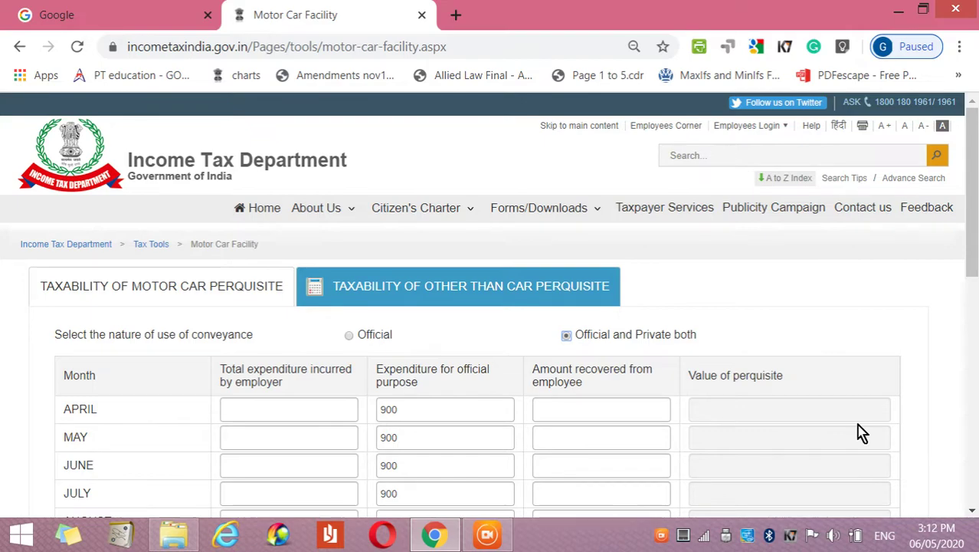
Clear April's expenditure for official purpose and set April's total expenditure incurred by employer to 1000.
{"action": "left_click", "coordinate": [465, 414]}
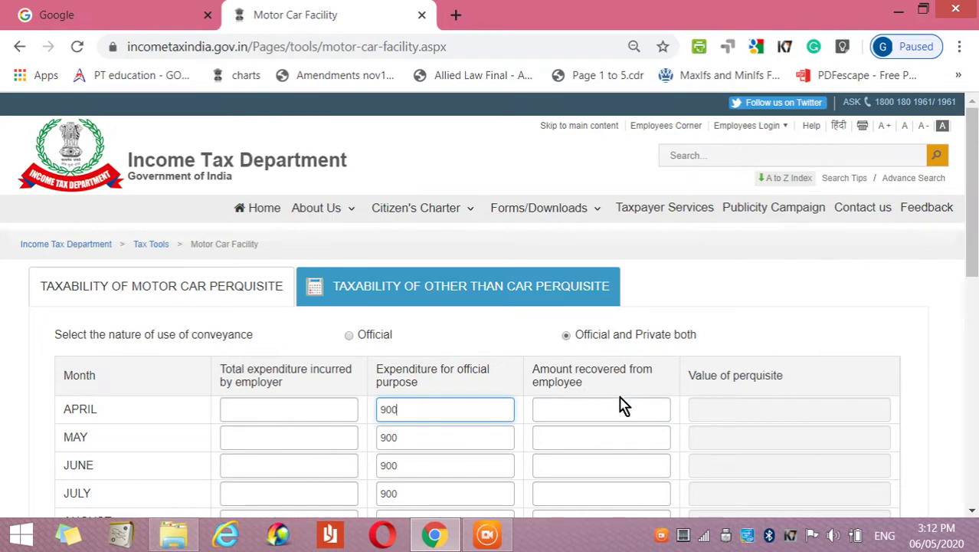
{"action": "left_click", "coordinate": [975, 430]}
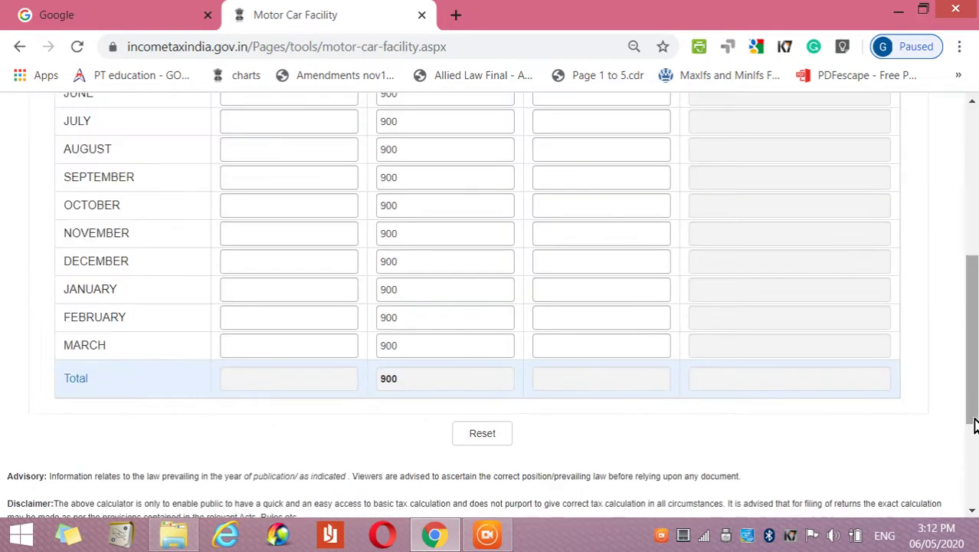
{"action": "scroll", "coordinate": [974, 426], "scroll_direction": "up", "scroll_amount": 1}
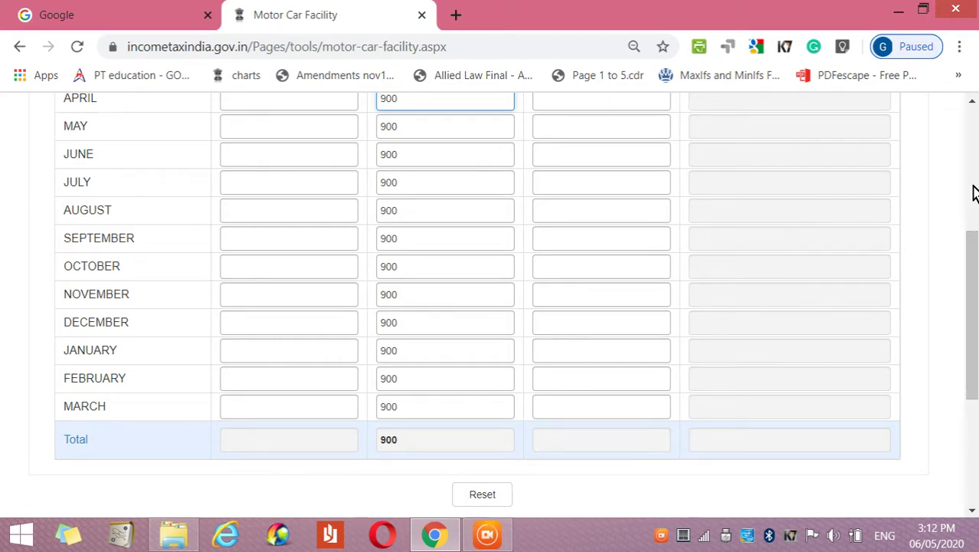
{"action": "scroll", "coordinate": [973, 193], "scroll_direction": "up", "scroll_amount": 5}
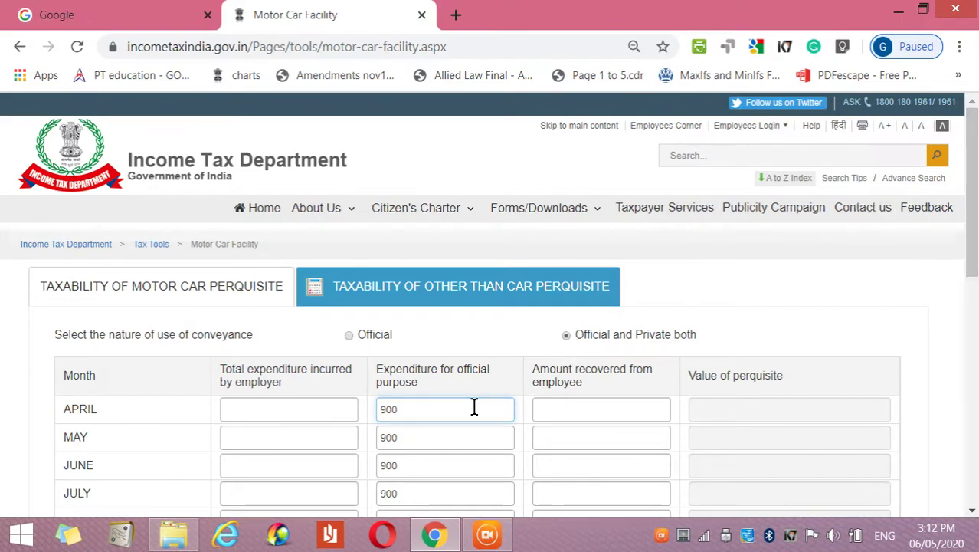
{"action": "key", "text": "BackSpace"}
{"action": "key", "text": "BackSpace"}
{"action": "left_click", "coordinate": [346, 408]}
{"action": "type", "text": "1000"}
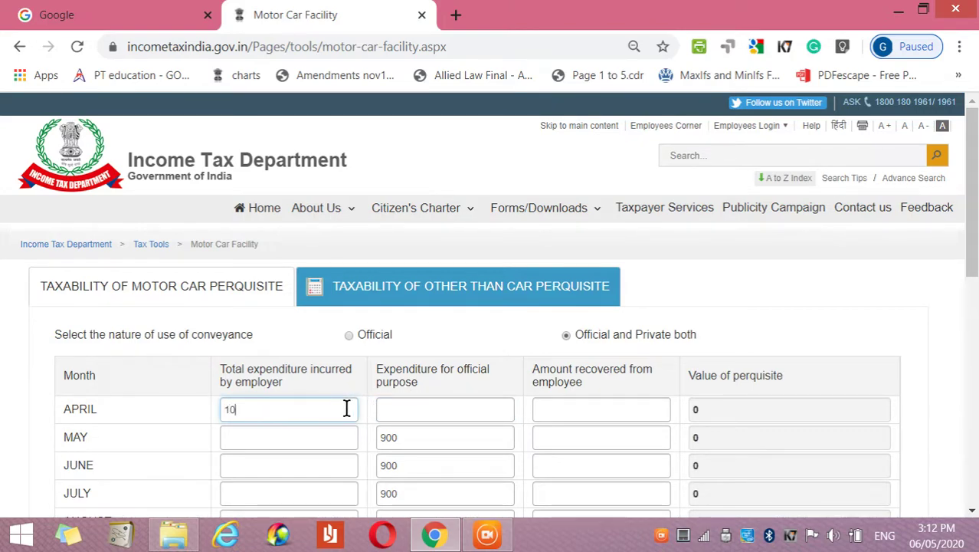
Set April's expenditure for official purpose to 800.
{"action": "left_click", "coordinate": [400, 408]}
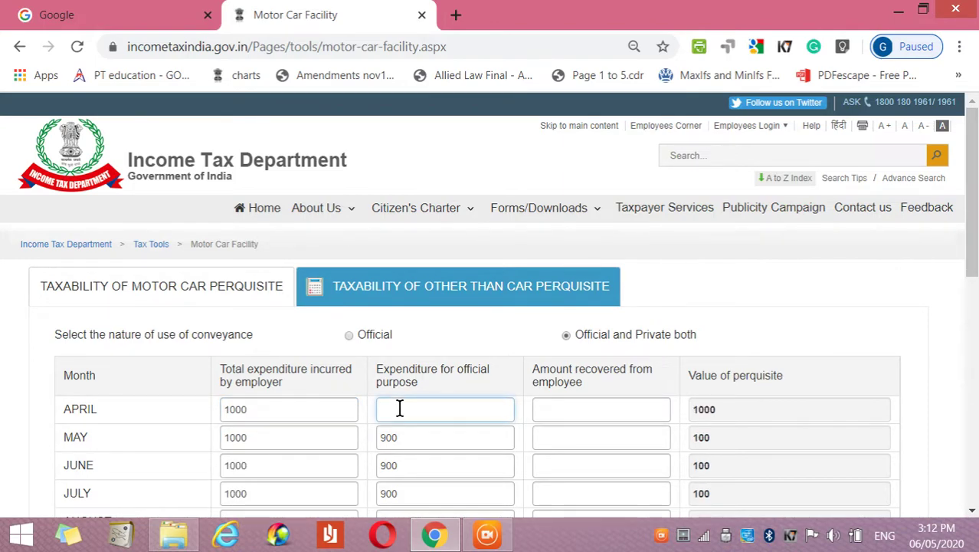
{"action": "type", "text": "800"}
{"action": "left_click", "coordinate": [543, 405]}
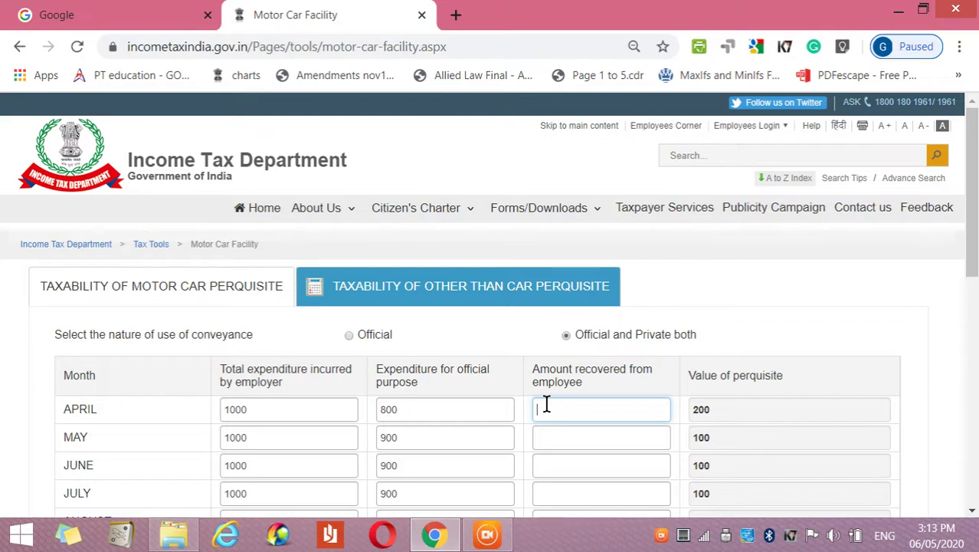
Set both the expenditure for official purpose and the amount recovered from employee for April to 1200.
{"action": "double_click", "coordinate": [486, 406]}
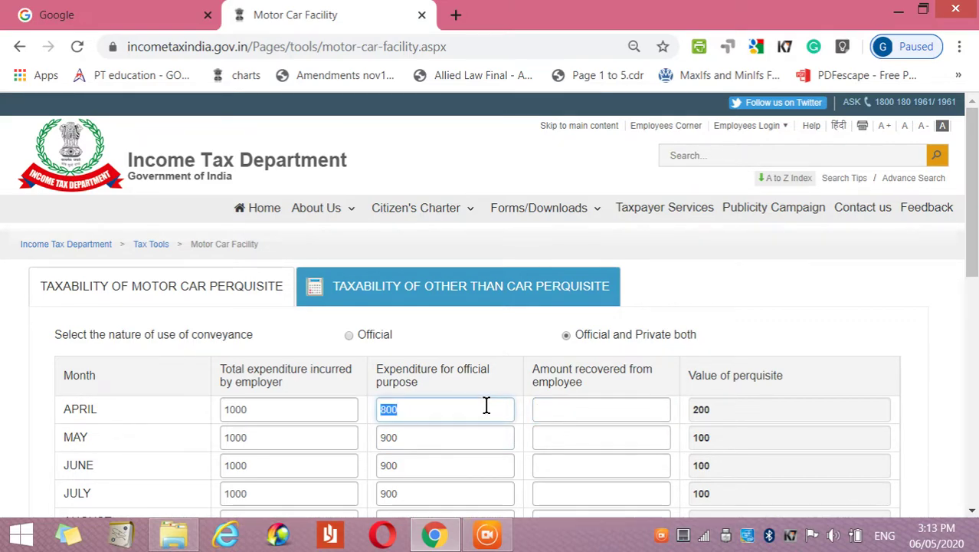
{"action": "key", "text": "BackSpace"}
{"action": "type", "text": "1200"}
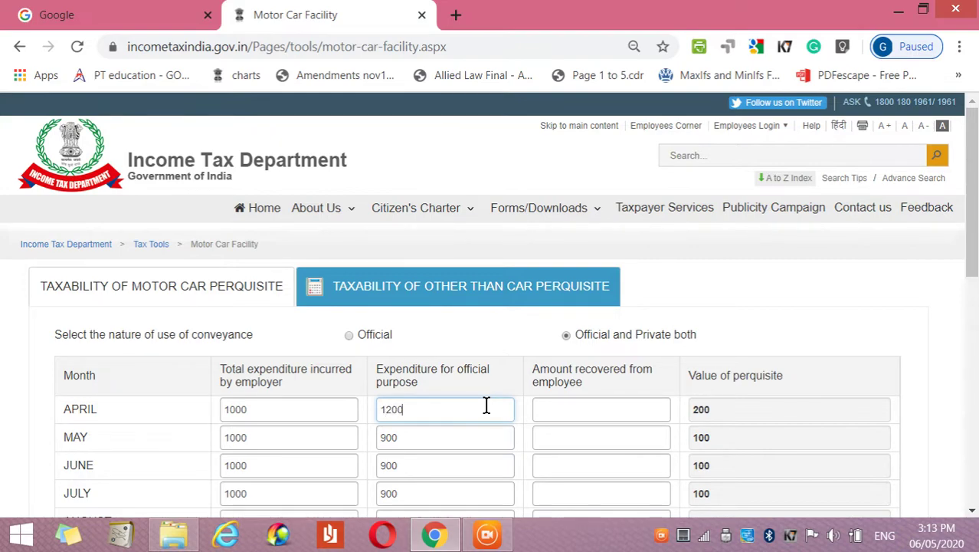
{"action": "left_click", "coordinate": [566, 407]}
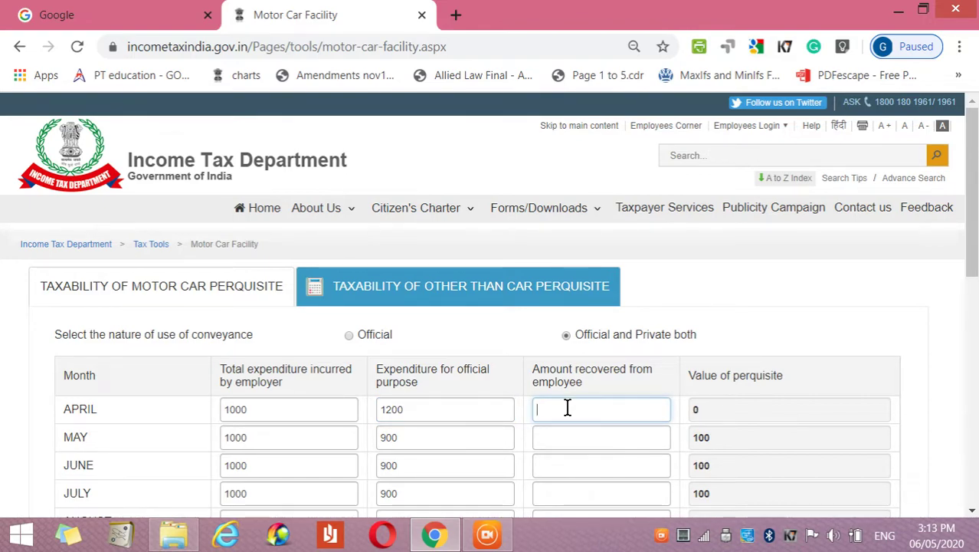
{"action": "type", "text": "1200"}
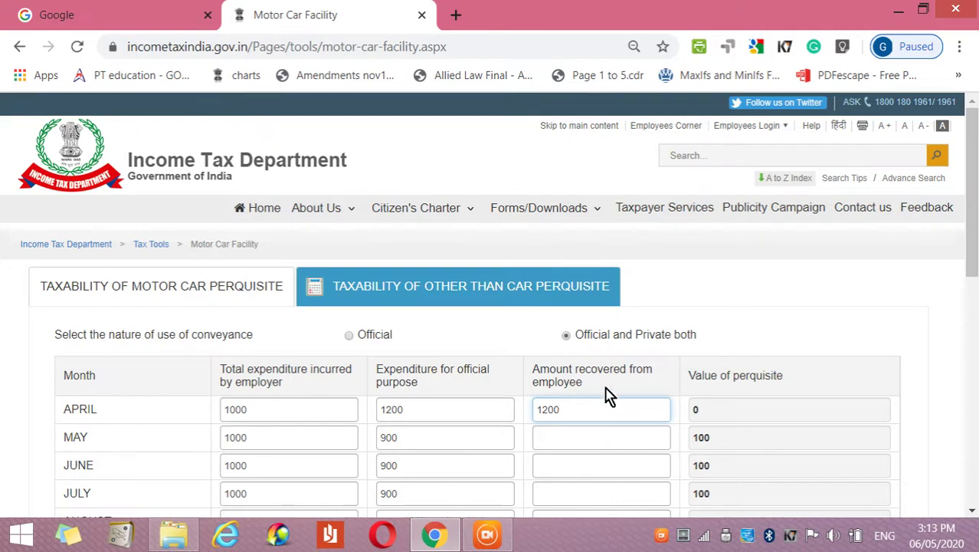
{"action": "left_click", "coordinate": [650, 357]}
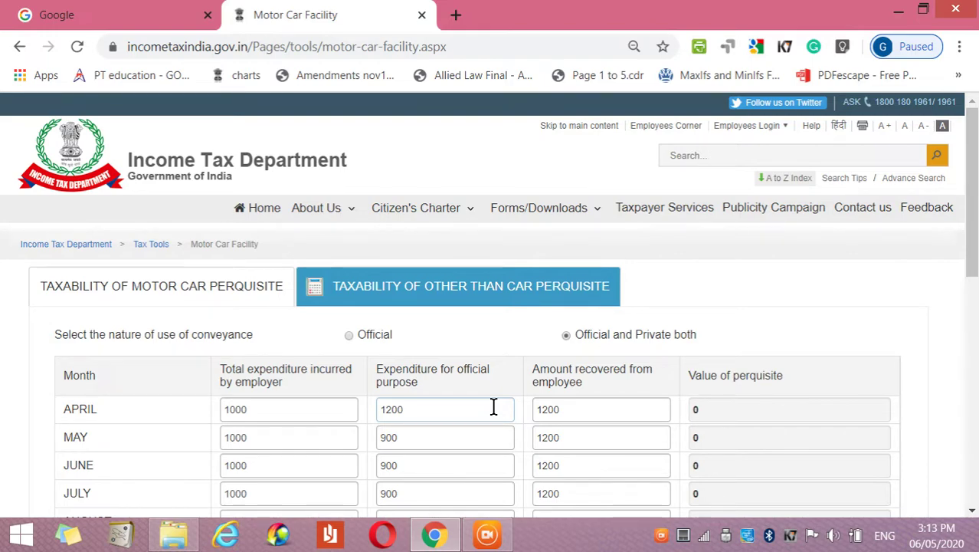
Set April's expenditure for official purpose to 1000.
{"action": "left_click", "coordinate": [461, 407]}
{"action": "key", "text": "BackSpace"}
{"action": "key", "text": "BackSpace"}
{"action": "key", "text": "BackSpace"}
{"action": "key", "text": "BackSpace"}
{"action": "type", "text": "1000"}
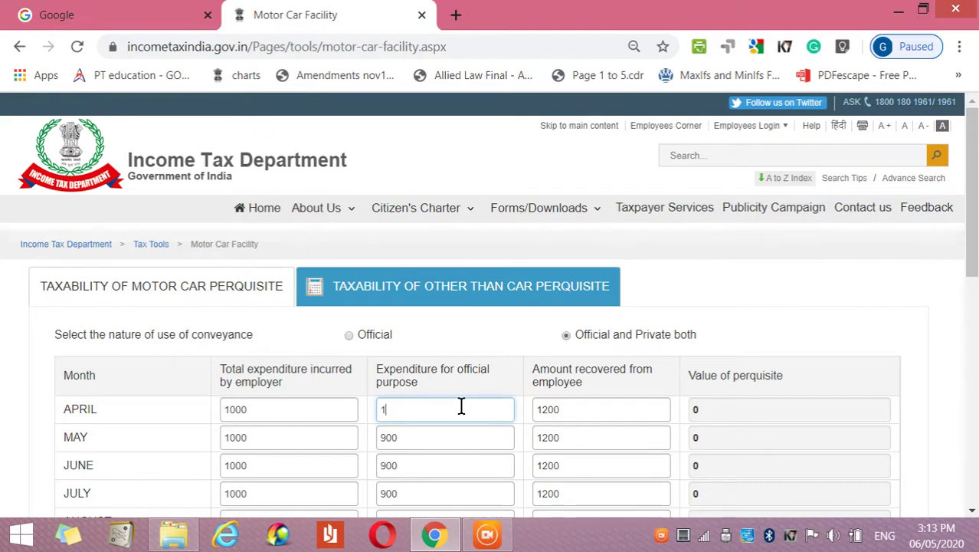
{"action": "left_click", "coordinate": [558, 375]}
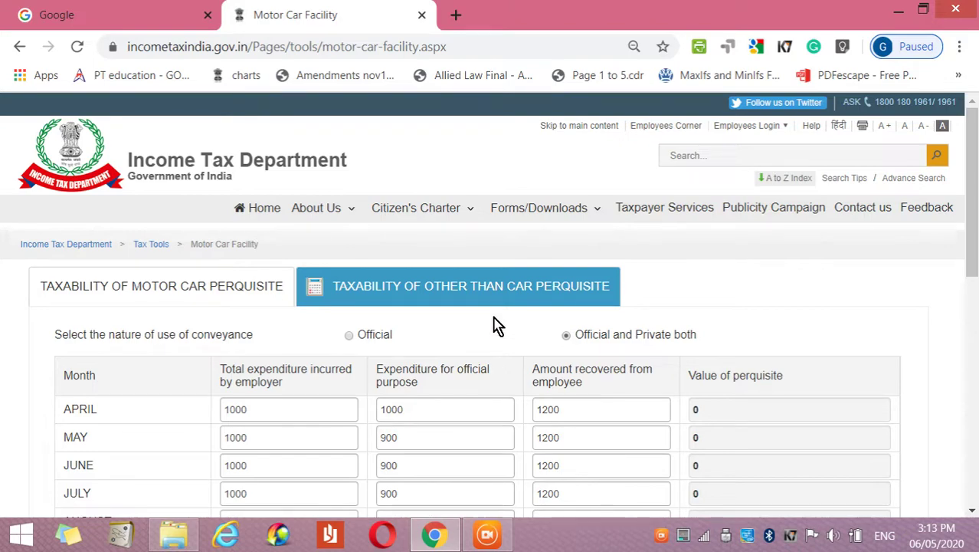
{"action": "left_click_drag", "start_coordinate": [498, 324], "coordinate": [648, 315]}
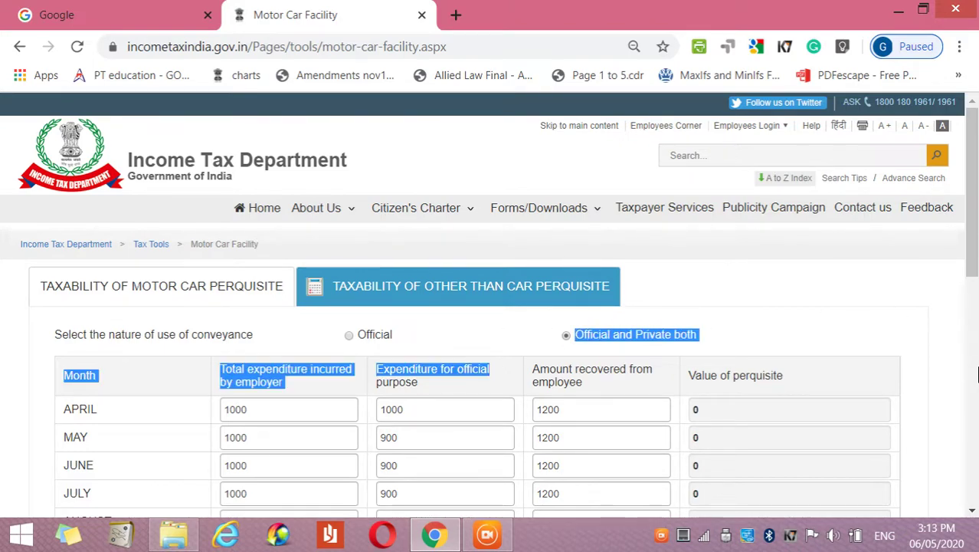
Reset the calculator for the other-than-car perquisite to clear all monthly entries.
{"action": "scroll", "coordinate": [944, 346], "scroll_direction": "down", "scroll_amount": 5}
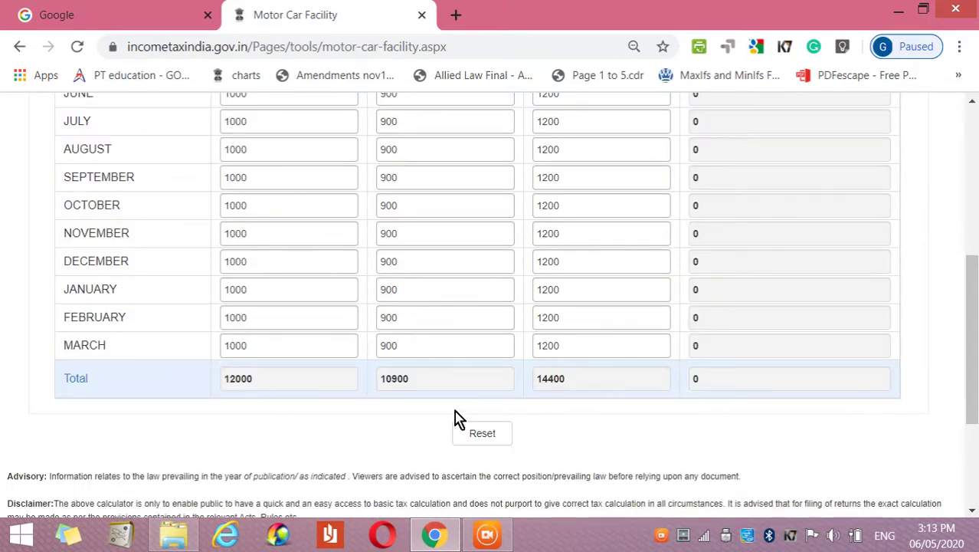
{"action": "left_click", "coordinate": [483, 434]}
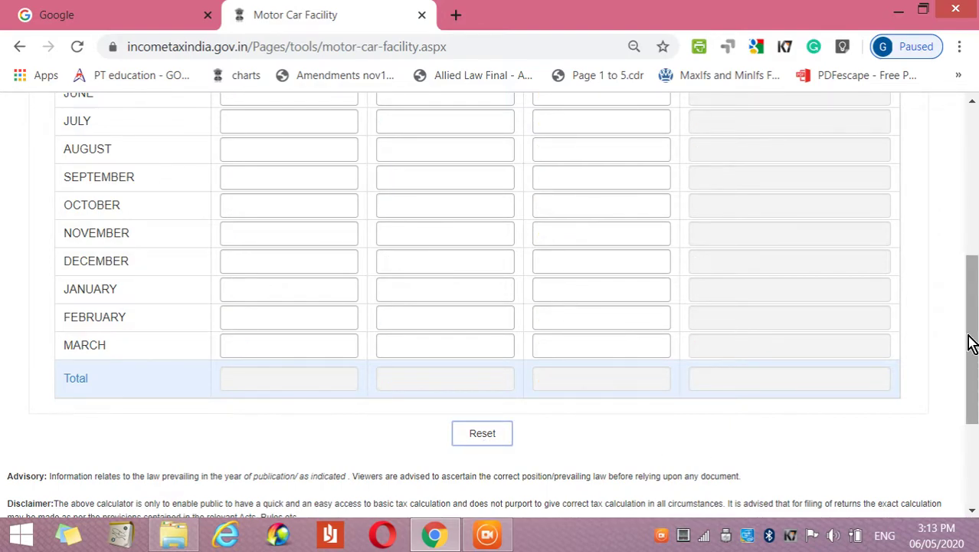
{"action": "scroll", "coordinate": [969, 343], "scroll_direction": "up", "scroll_amount": 1}
{"action": "scroll", "coordinate": [970, 342], "scroll_direction": "up", "scroll_amount": 3}
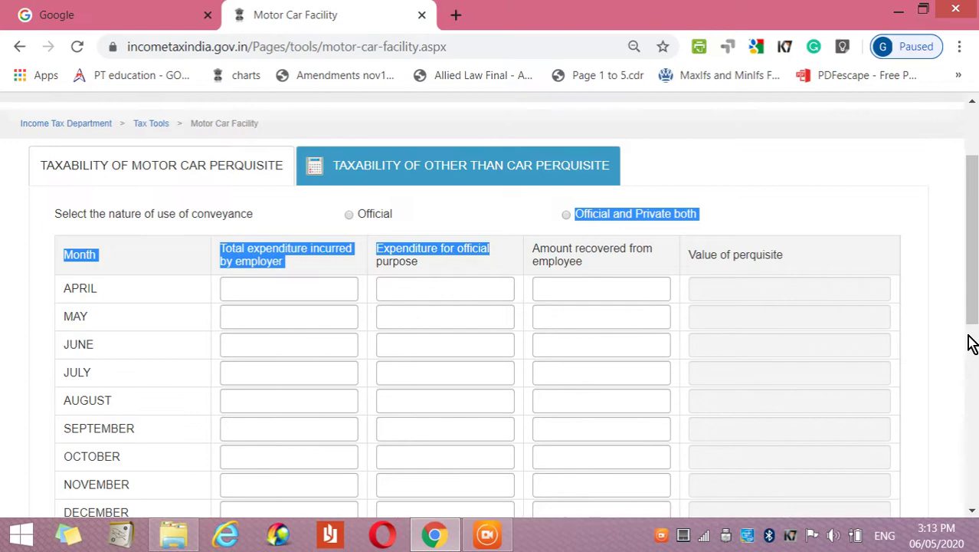
{"action": "left_click", "coordinate": [842, 234]}
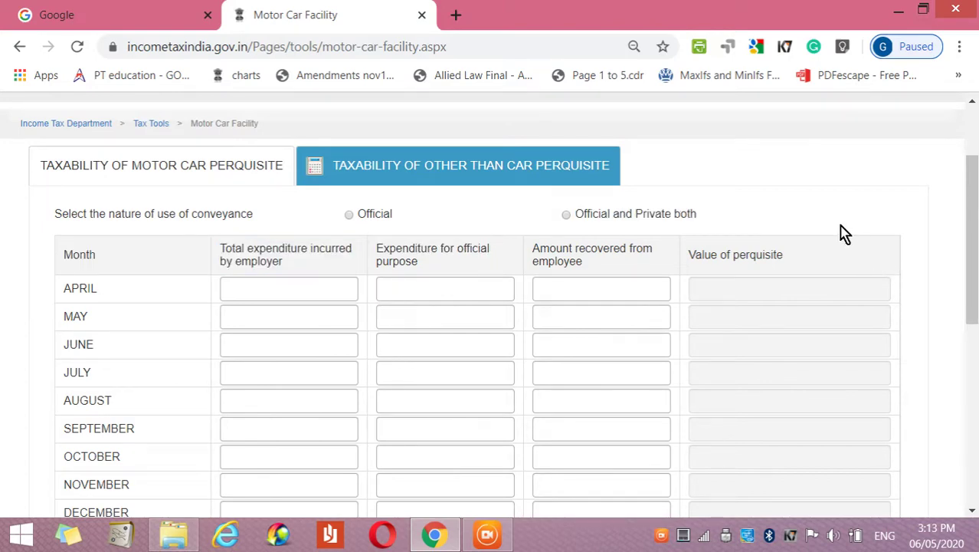
Compare the Official and the Official and Private both options for the conveyance, ending on Official and Private both.
{"action": "left_click", "coordinate": [566, 215]}
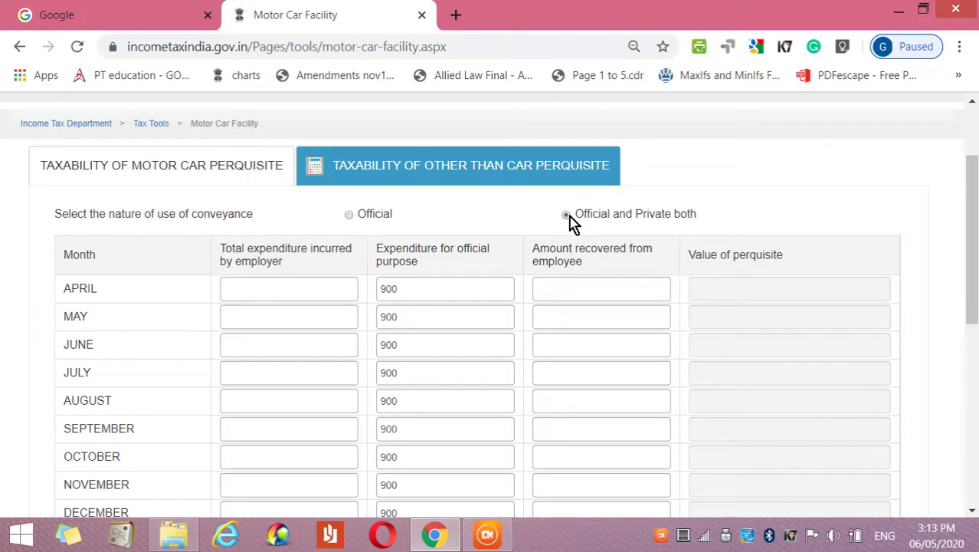
{"action": "key", "text": "Left"}
{"action": "key", "text": "Right"}
{"action": "key", "text": "Left"}
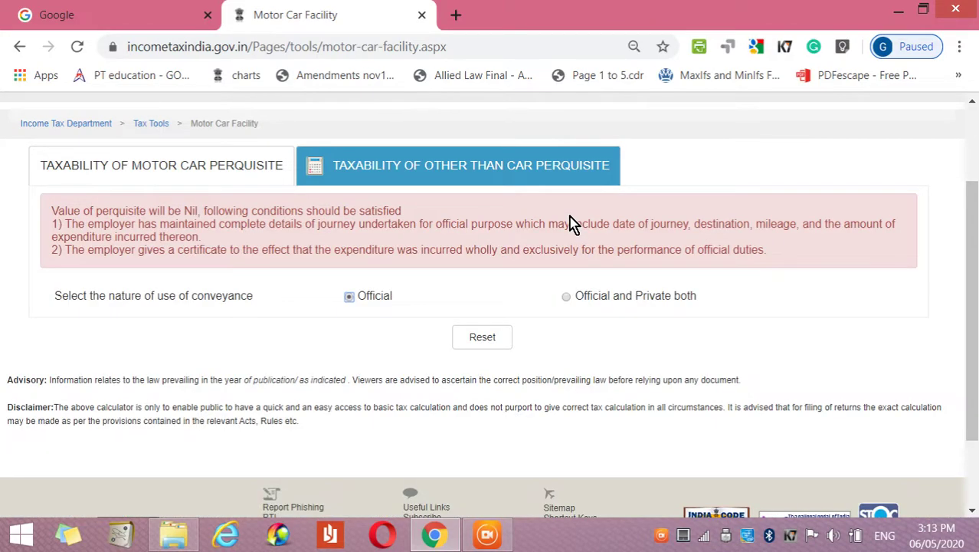
{"action": "key", "text": "Right"}
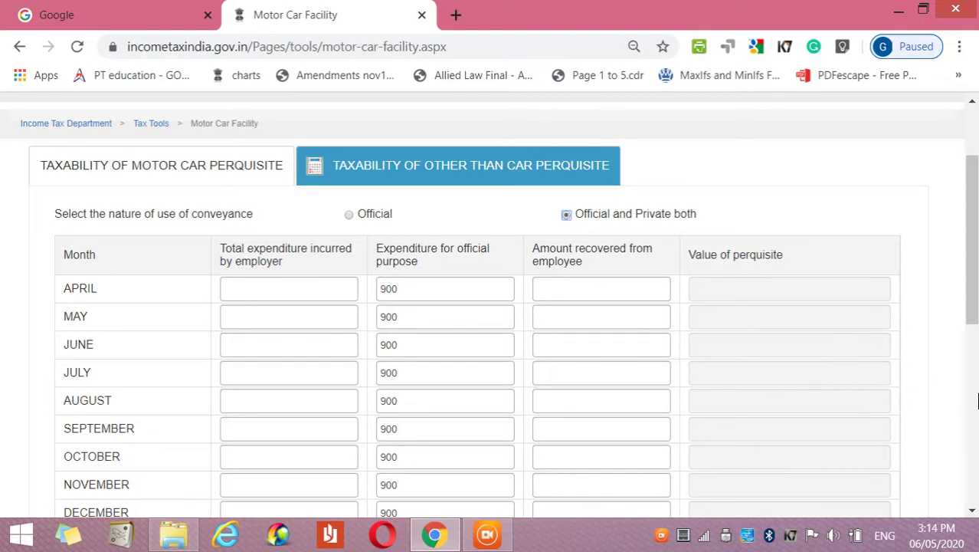
Open the motor car perquisite calculator and check the Official, Private and Both options for the nature of use.
{"action": "left_click", "coordinate": [246, 173]}
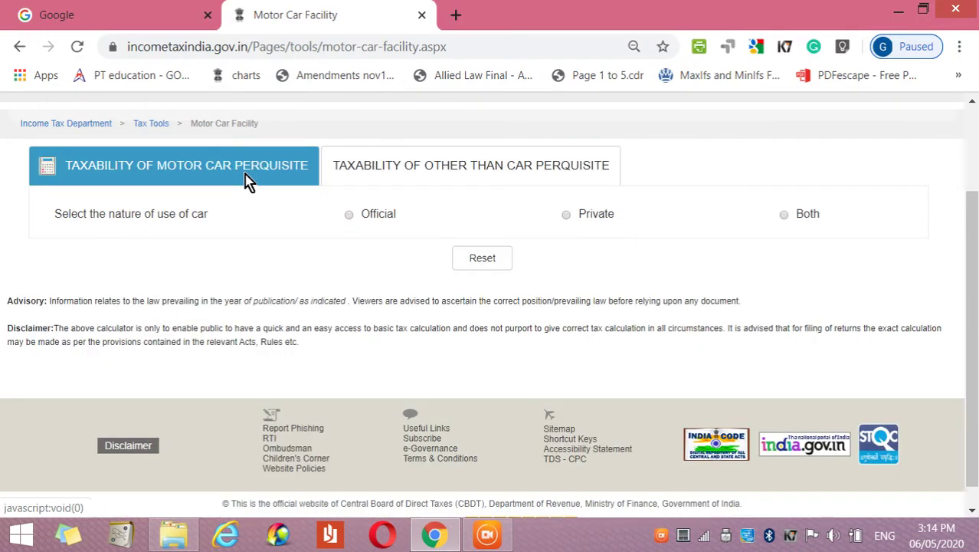
{"action": "left_click", "coordinate": [350, 216]}
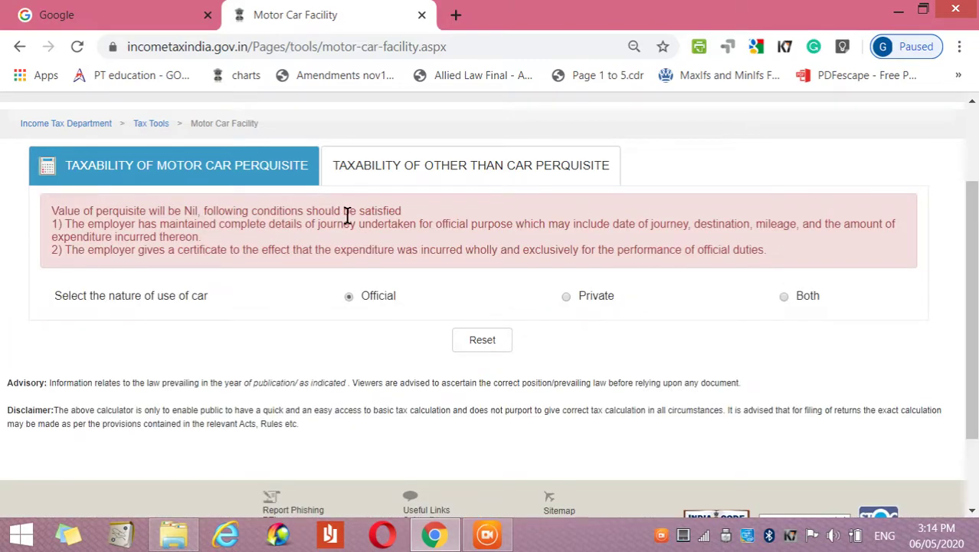
{"action": "left_click", "coordinate": [567, 297]}
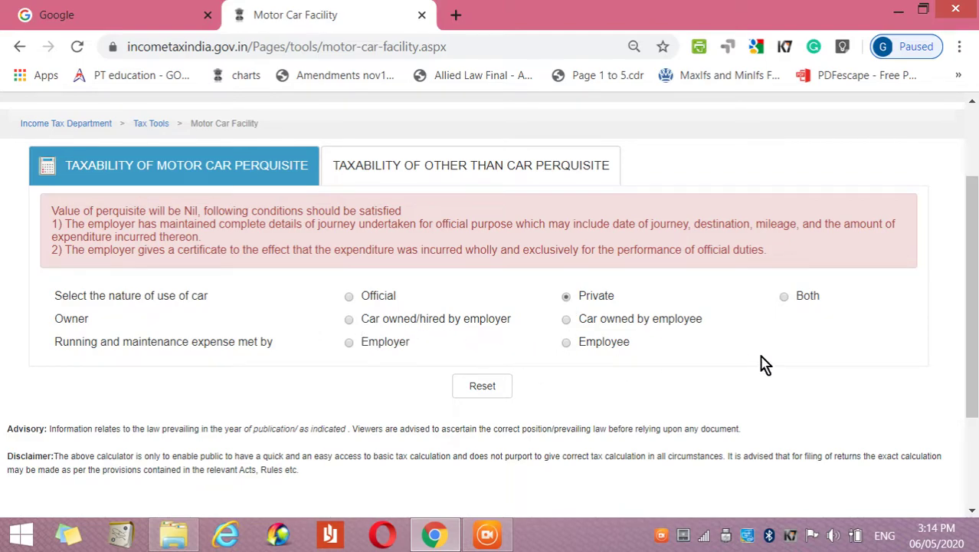
{"action": "left_click", "coordinate": [784, 296]}
Check both car ownership options, and with Car owned by employee compare running and maintenance expense met by Employer and by Employee.
{"action": "left_click", "coordinate": [349, 320]}
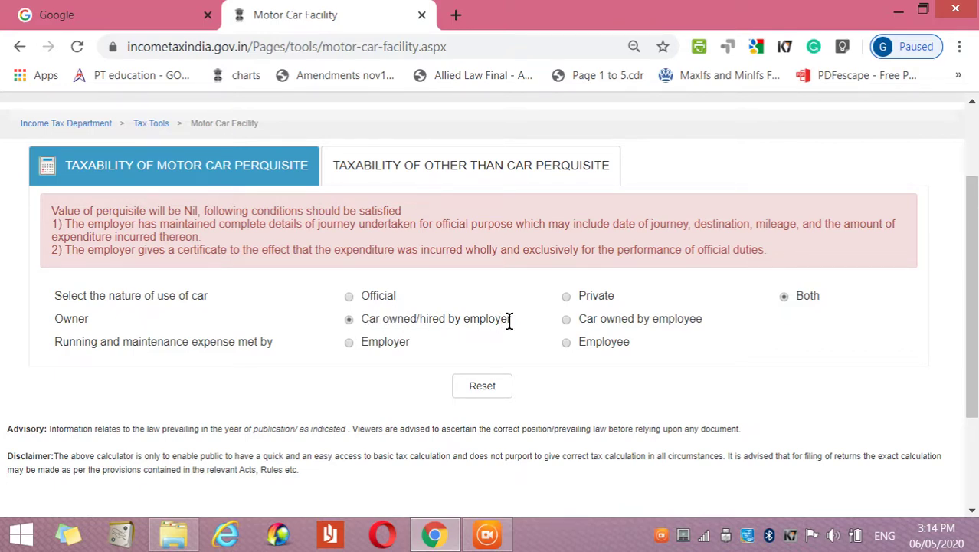
{"action": "left_click", "coordinate": [567, 317]}
{"action": "left_click", "coordinate": [350, 342]}
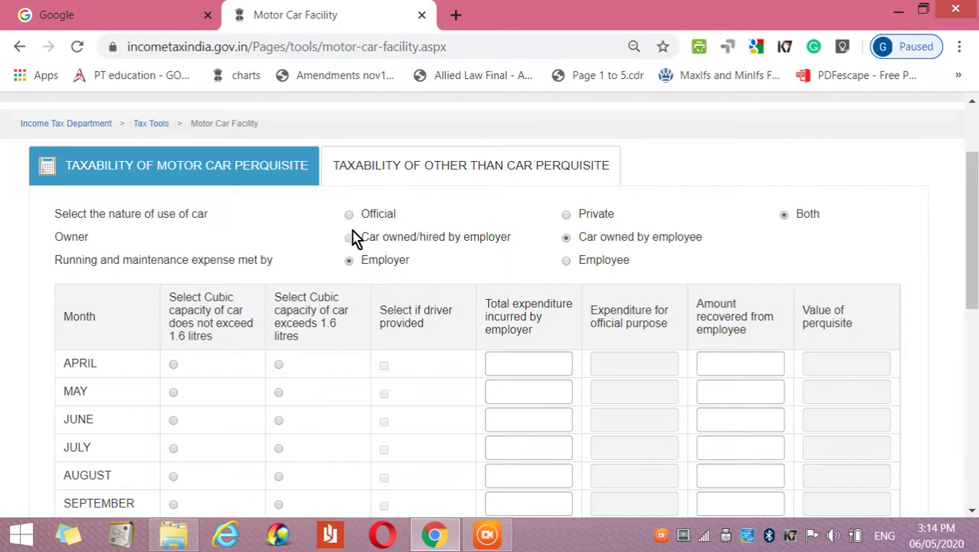
{"action": "left_click", "coordinate": [567, 262]}
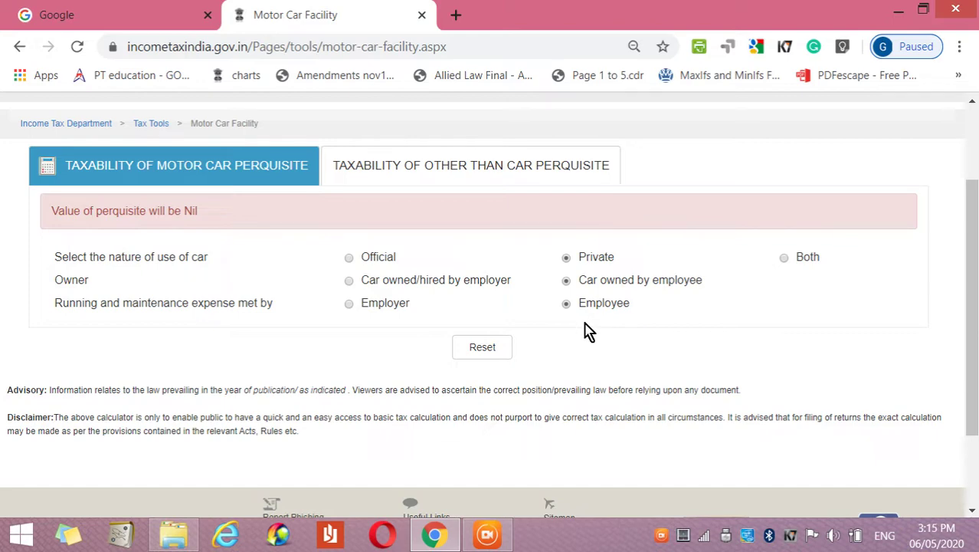
For private use, set running and maintenance expense met by Employer and the owner to Car owned/hired by employer.
{"action": "left_click", "coordinate": [350, 303]}
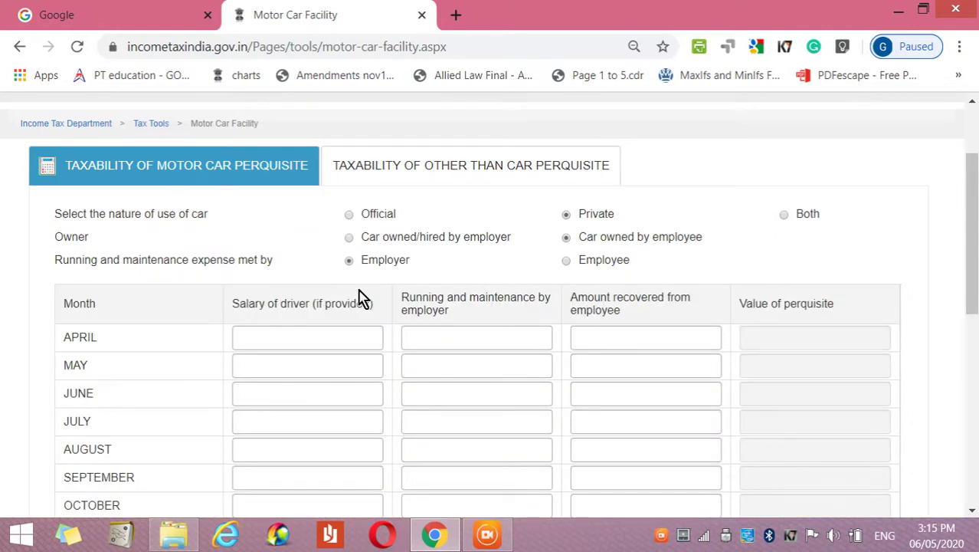
{"action": "left_click", "coordinate": [349, 237]}
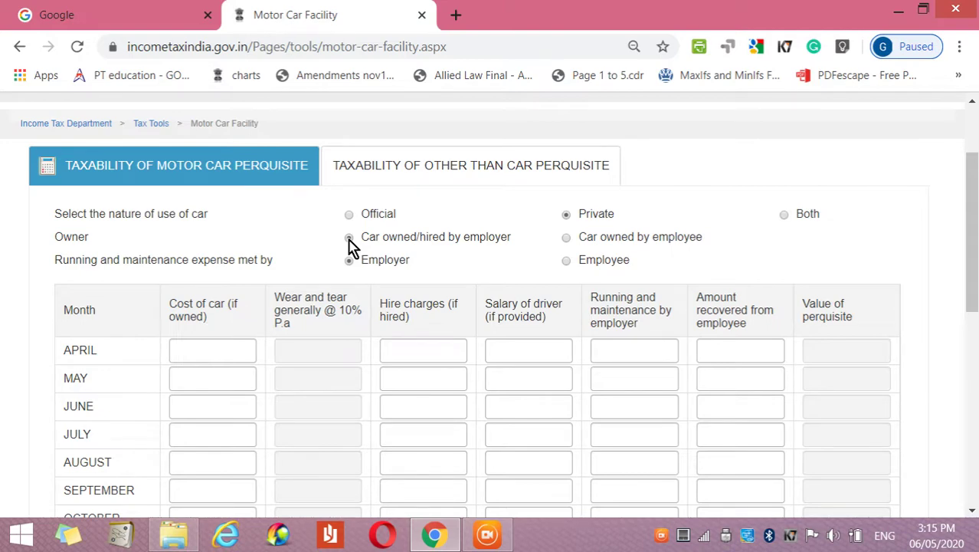
{"action": "left_click", "coordinate": [974, 381]}
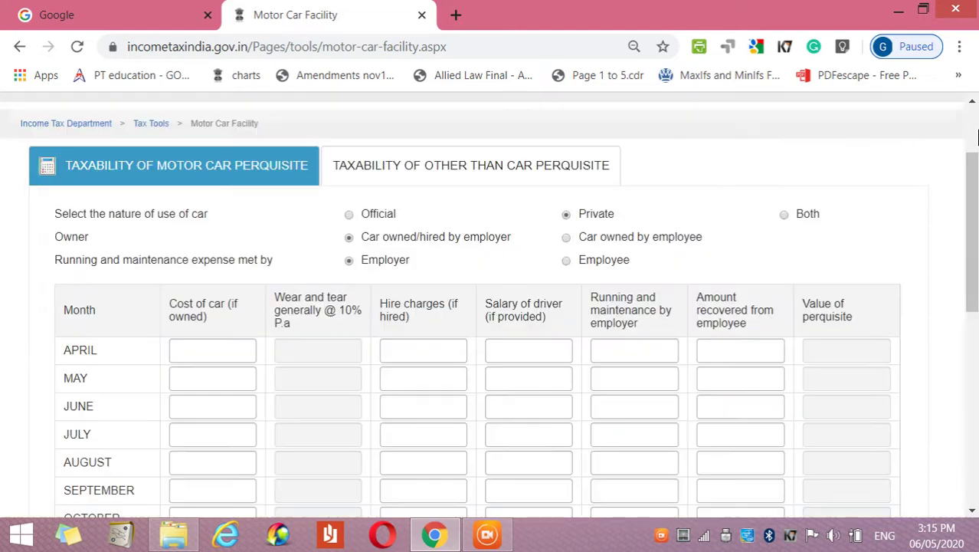
{"action": "left_click", "coordinate": [974, 136]}
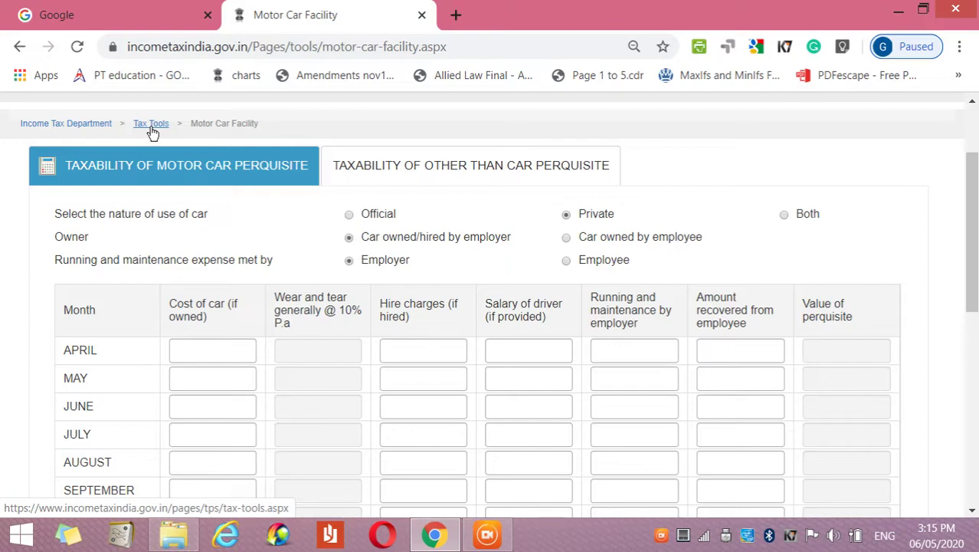
Return to the Tax Tools list and read the detailed explanation of the Concessional or interest free loan tool, then close it.
{"action": "left_click", "coordinate": [21, 48]}
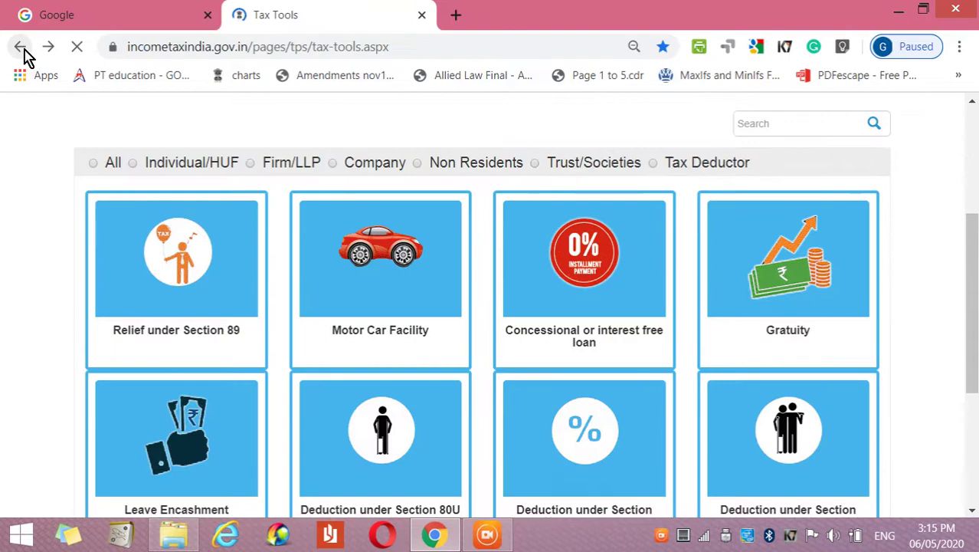
{"action": "mouse_move", "coordinate": [603, 410]}
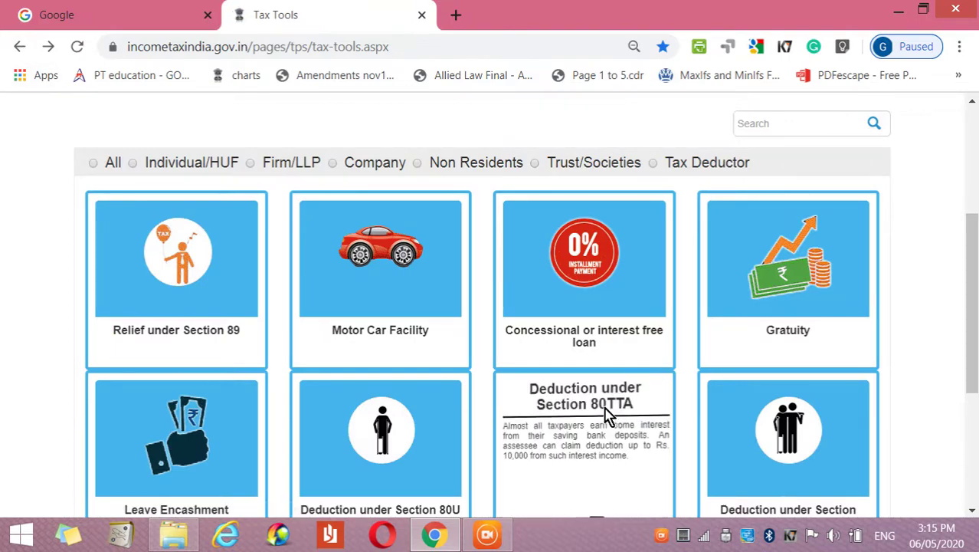
{"action": "scroll", "coordinate": [603, 410], "scroll_direction": "down", "scroll_amount": 1}
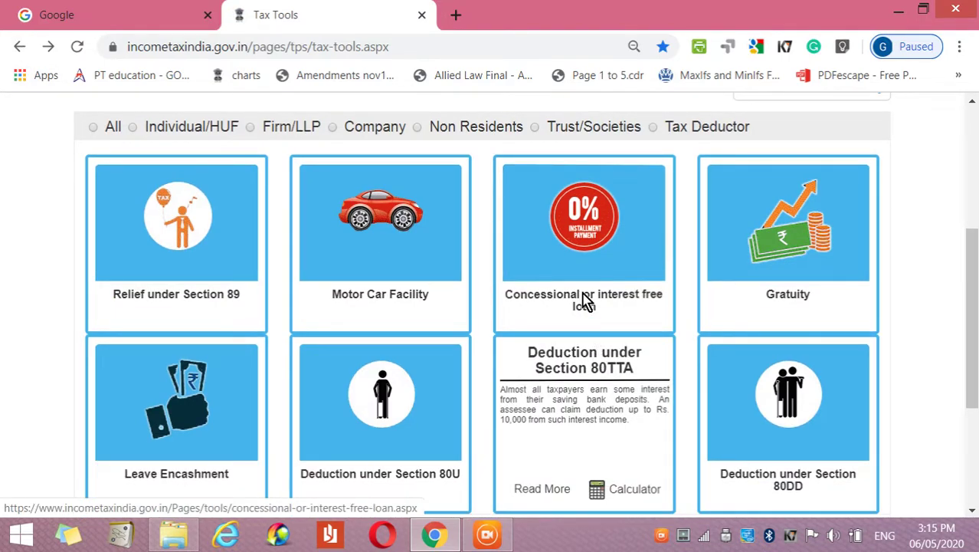
{"action": "mouse_move", "coordinate": [582, 239]}
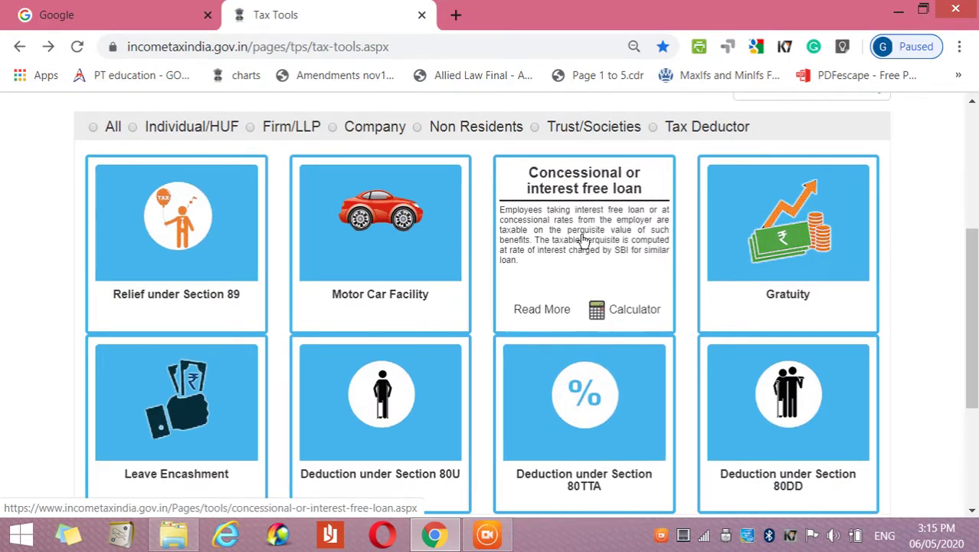
{"action": "left_click", "coordinate": [557, 314]}
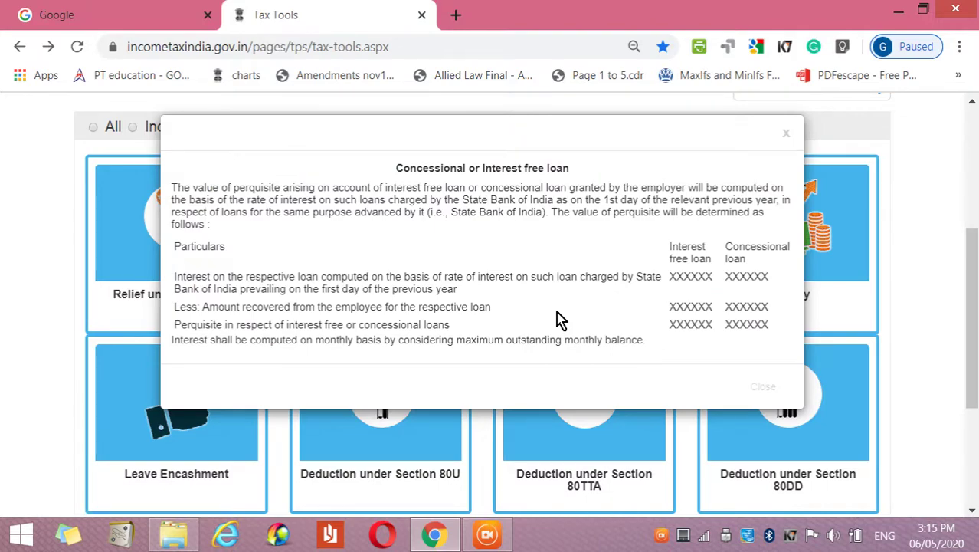
{"action": "left_click", "coordinate": [786, 138]}
Open the Concessional or interest free loan calculator, check the medical treatment loan option, and settle on Any other loan.
{"action": "mouse_move", "coordinate": [618, 317]}
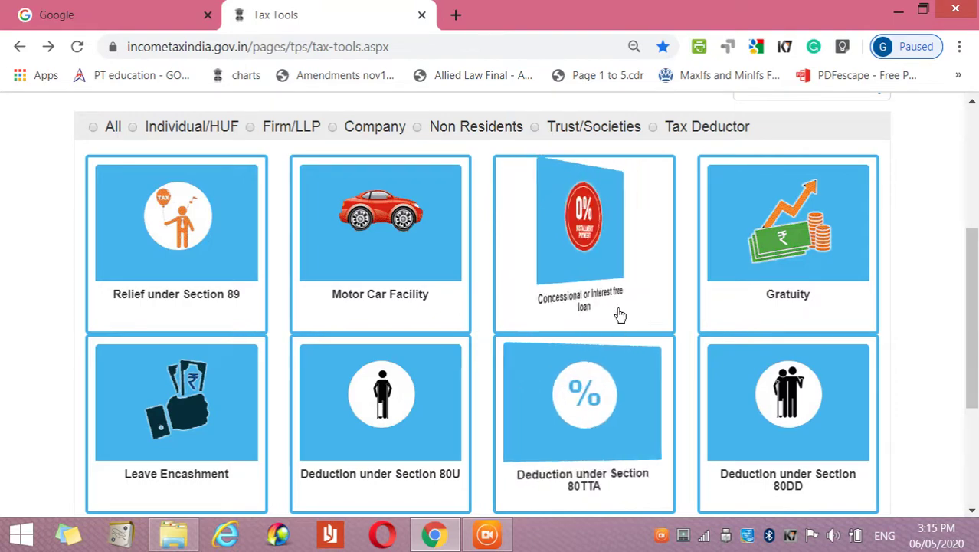
{"action": "left_click", "coordinate": [626, 313]}
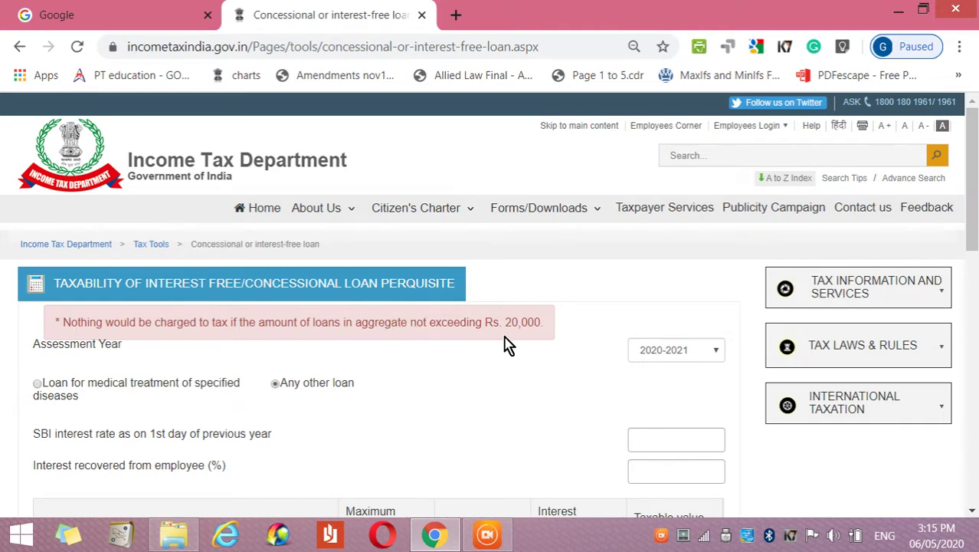
{"action": "scroll", "coordinate": [518, 346], "scroll_direction": "down", "scroll_amount": 3}
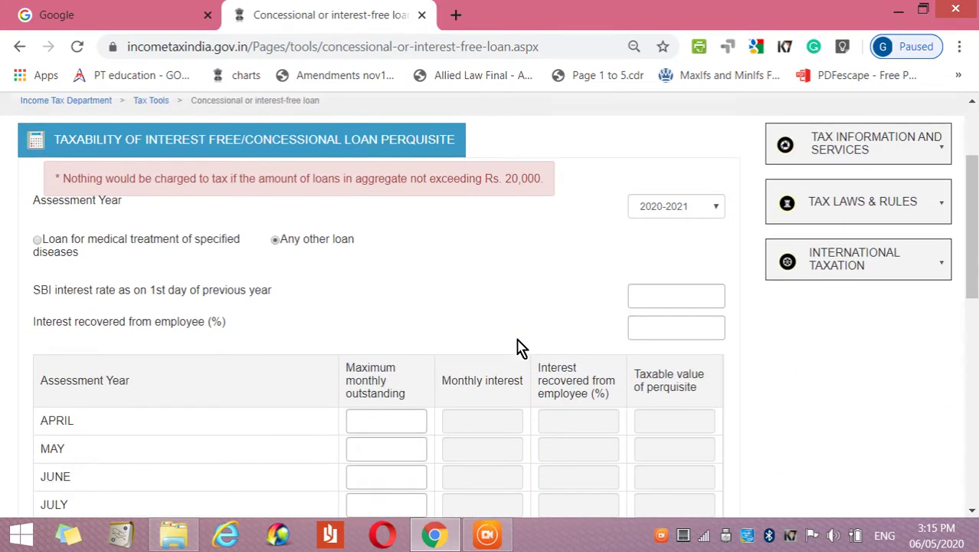
{"action": "middle_click", "coordinate": [518, 342]}
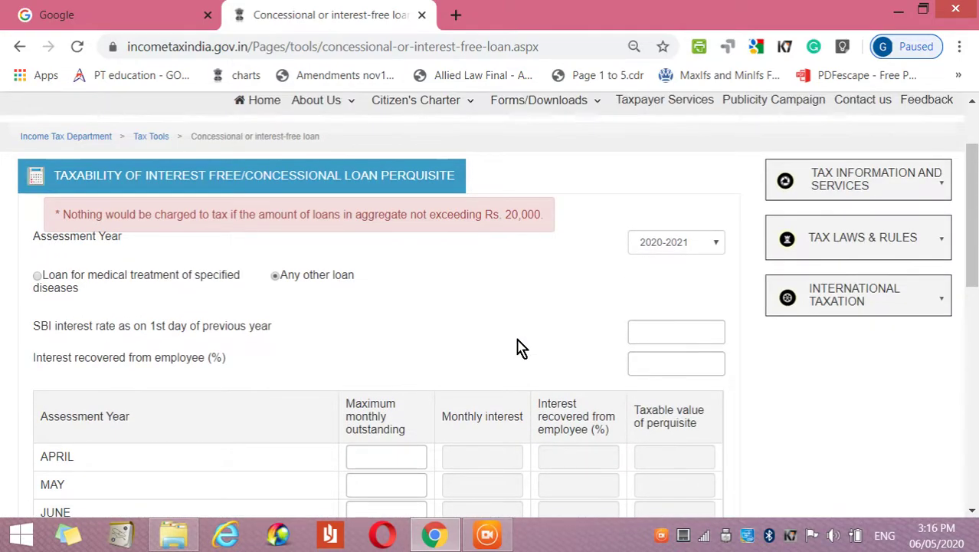
{"action": "left_click", "coordinate": [326, 297]}
{"action": "left_click", "coordinate": [38, 275]}
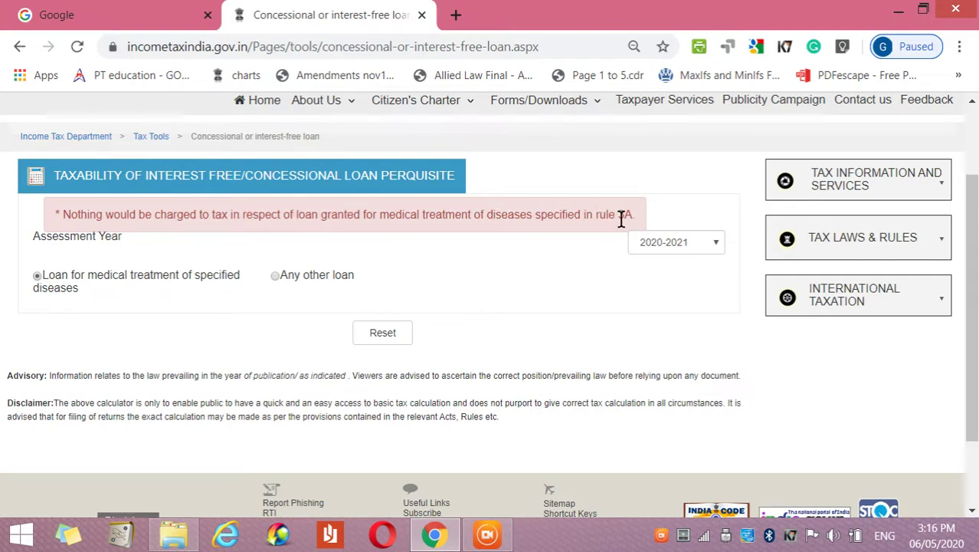
{"action": "left_click", "coordinate": [276, 277]}
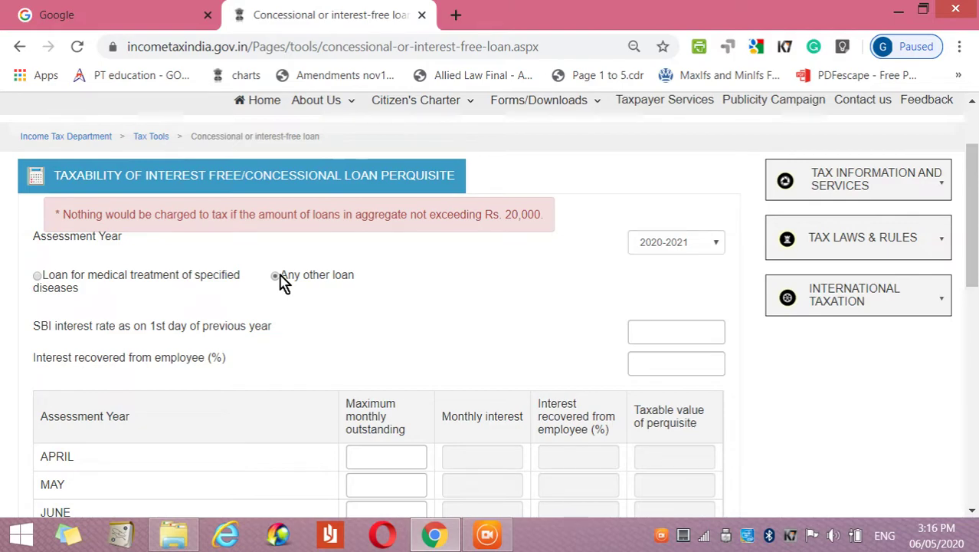
Return to the Tax Tools list, read the full Gratuity explanation to its end and close it.
{"action": "left_click", "coordinate": [20, 48]}
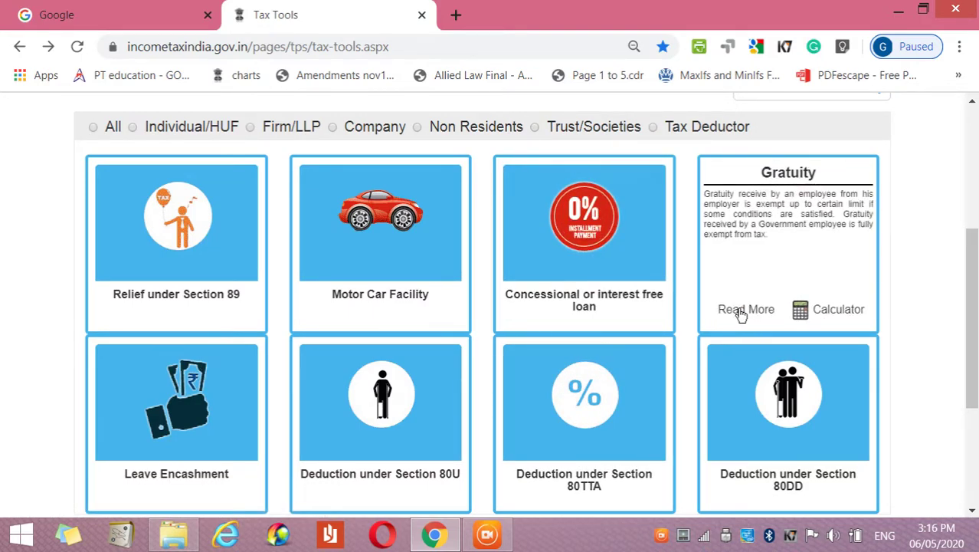
{"action": "left_click", "coordinate": [740, 313]}
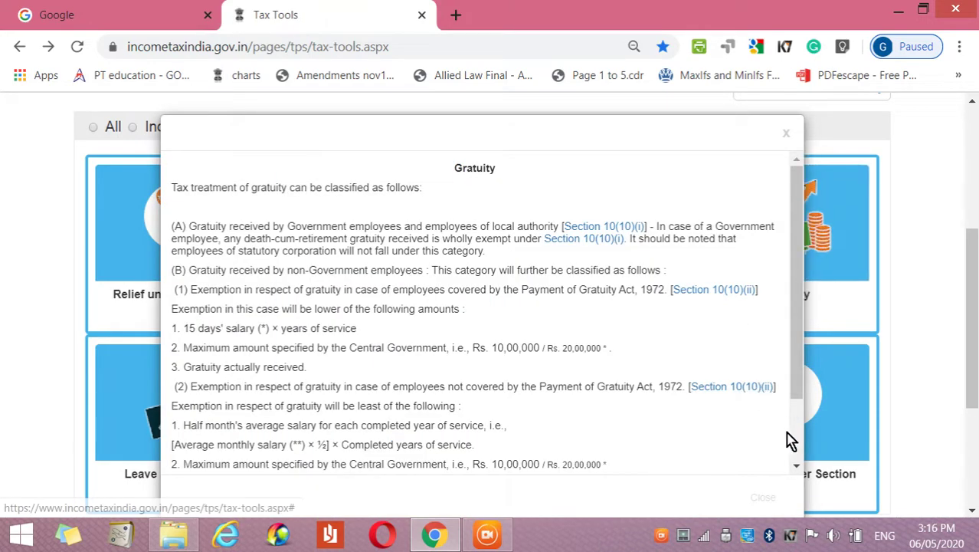
{"action": "scroll", "coordinate": [796, 429], "scroll_direction": "down", "scroll_amount": 2}
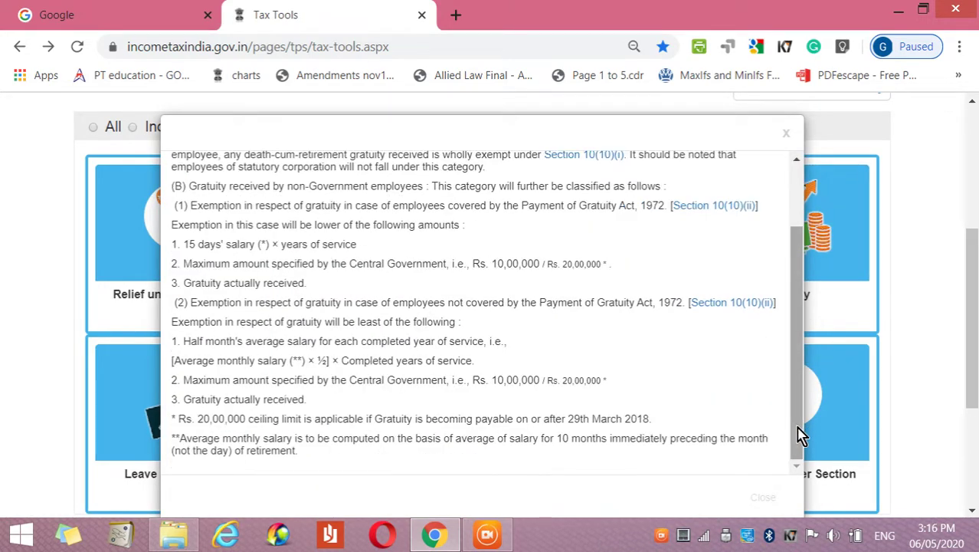
{"action": "left_click", "coordinate": [790, 136]}
{"action": "mouse_move", "coordinate": [820, 314]}
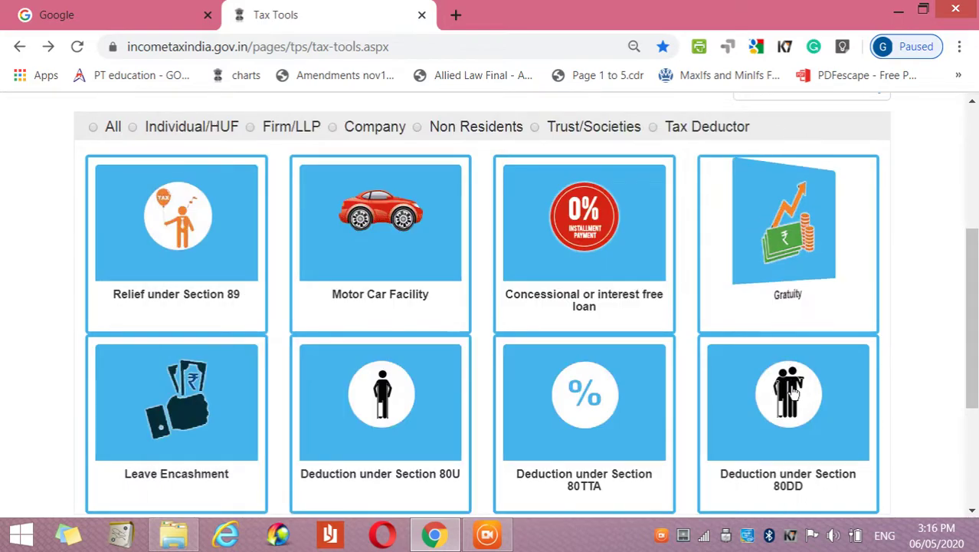
Open the Gratuity calculator and check which assessment years it offers.
{"action": "left_click", "coordinate": [826, 310]}
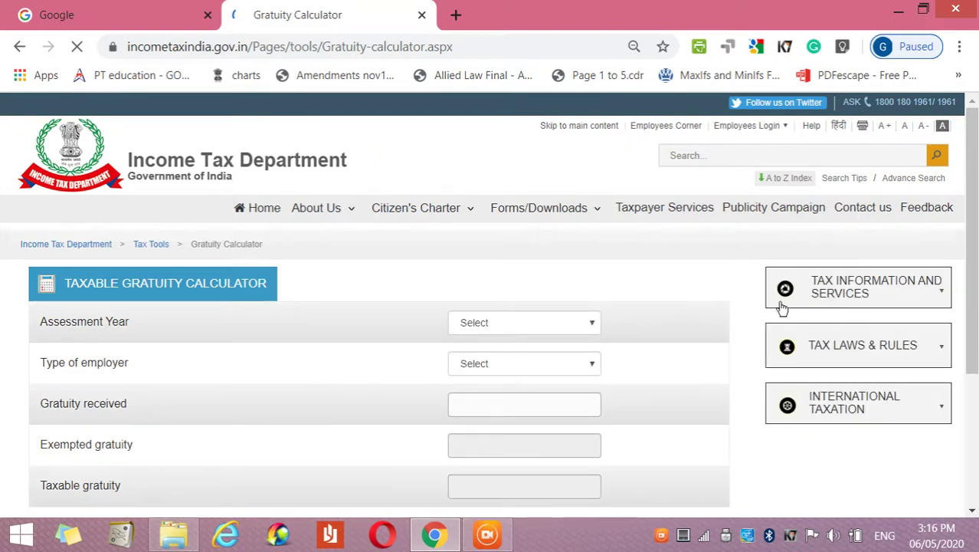
{"action": "left_click", "coordinate": [596, 327]}
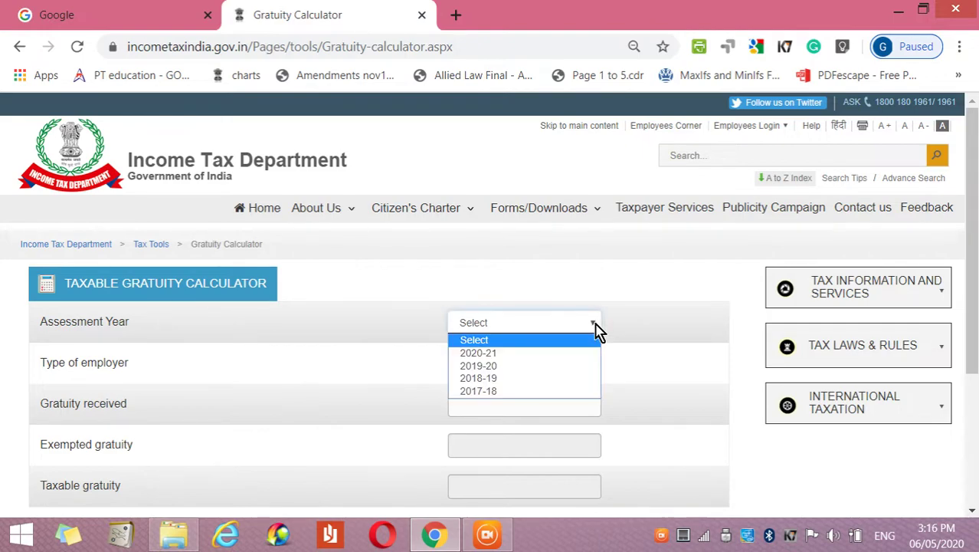
{"action": "left_click_drag", "start_coordinate": [638, 349], "coordinate": [599, 373]}
Look through the Type of employer options in the gratuity calculator, leaving the field at Select.
{"action": "left_click", "coordinate": [597, 372]}
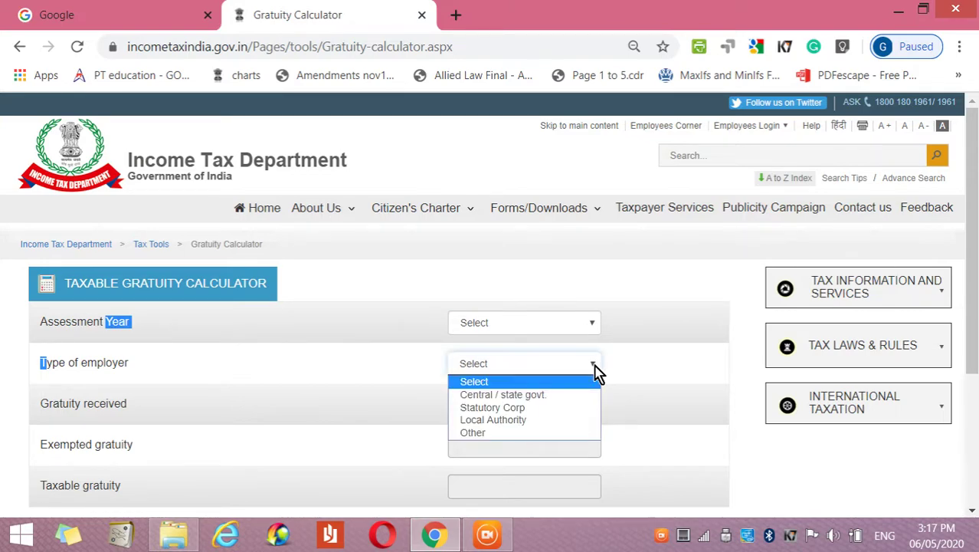
{"action": "key", "text": "Down"}
{"action": "key", "text": "Down"}
{"action": "key", "text": "Down"}
{"action": "key", "text": "Down"}
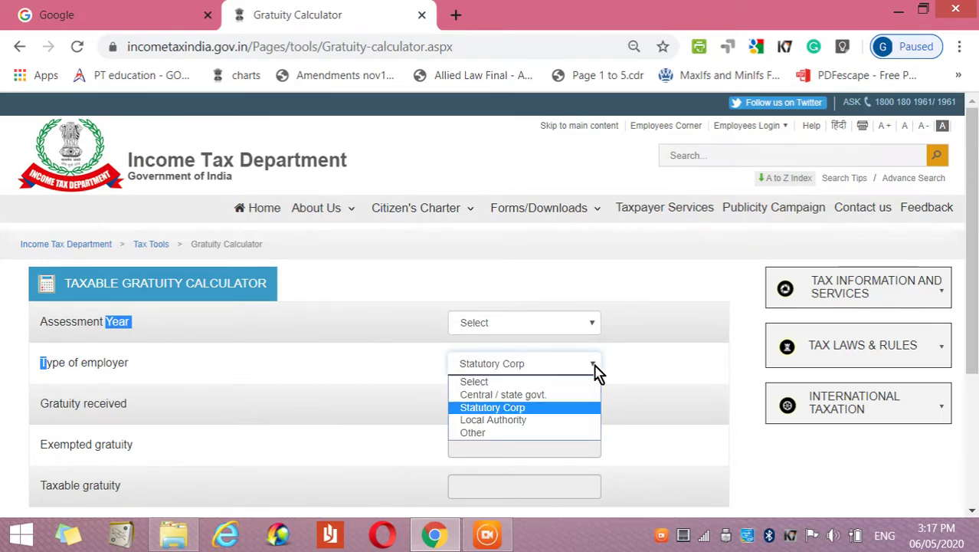
{"action": "key", "text": "Up"}
{"action": "key", "text": "Up"}
{"action": "key", "text": "Up"}
{"action": "key", "text": "Up"}
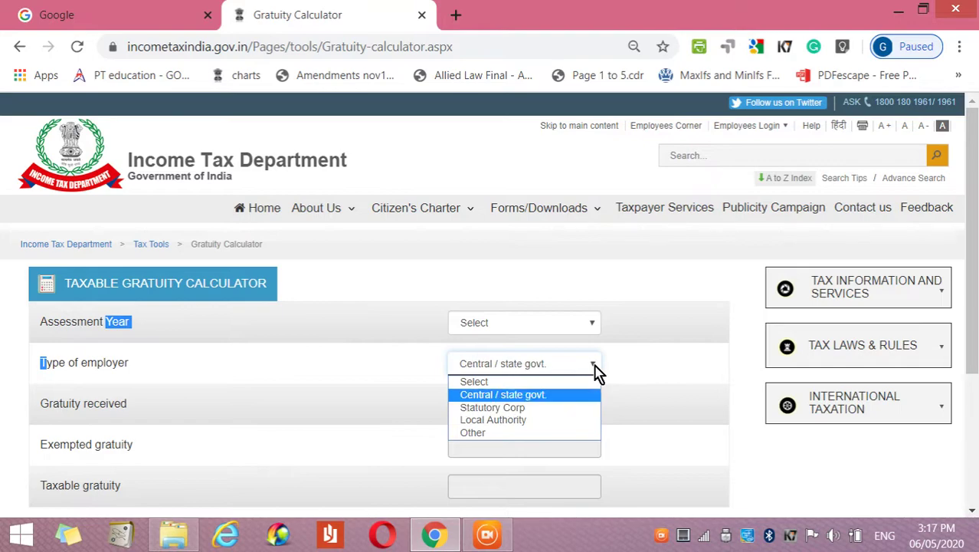
{"action": "key", "text": "Return"}
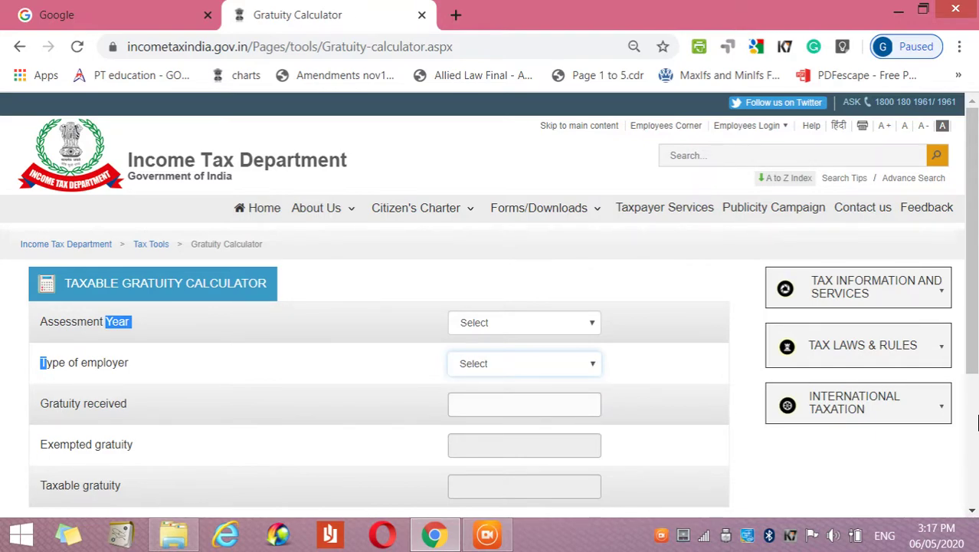
Set the gratuity calculator's type of employer to Central / state govt. and look over the rest of the form.
{"action": "scroll", "coordinate": [978, 424], "scroll_direction": "down", "scroll_amount": 3}
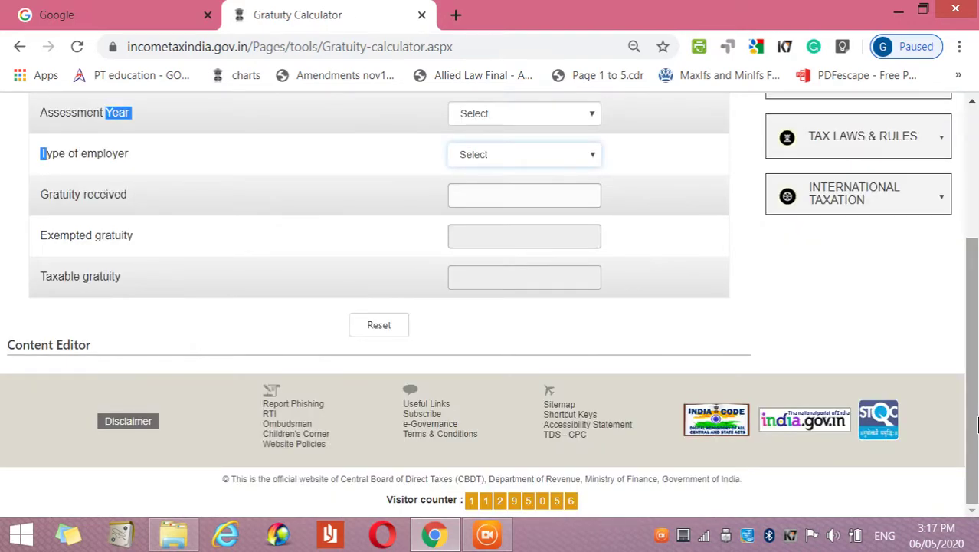
{"action": "left_click", "coordinate": [570, 163]}
{"action": "key", "text": "Down"}
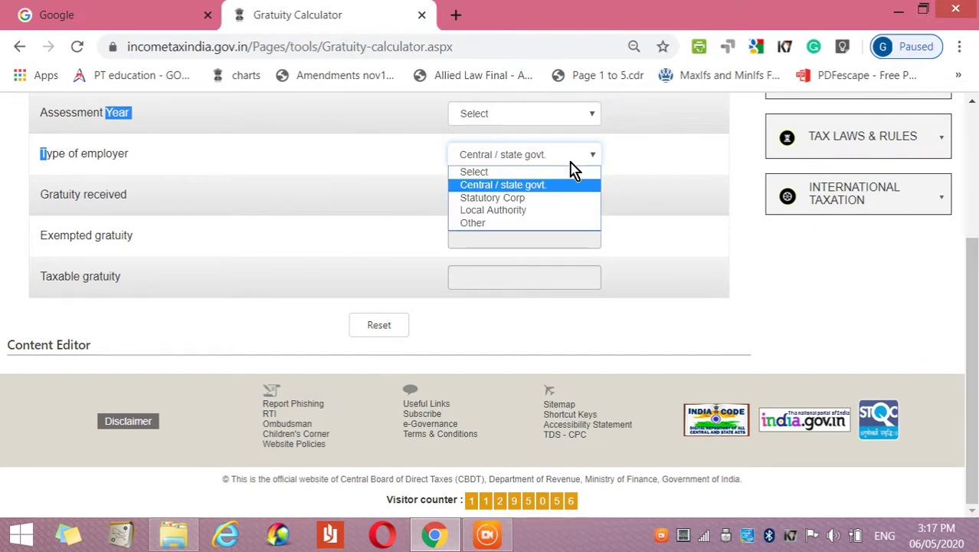
{"action": "key", "text": "Down"}
{"action": "key", "text": "Up"}
{"action": "key", "text": "Tab"}
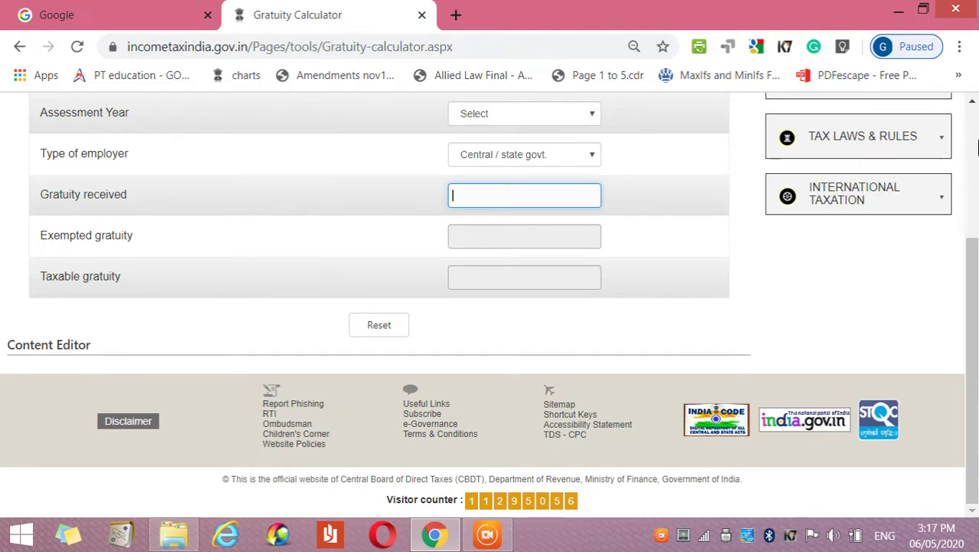
{"action": "left_click", "coordinate": [977, 141]}
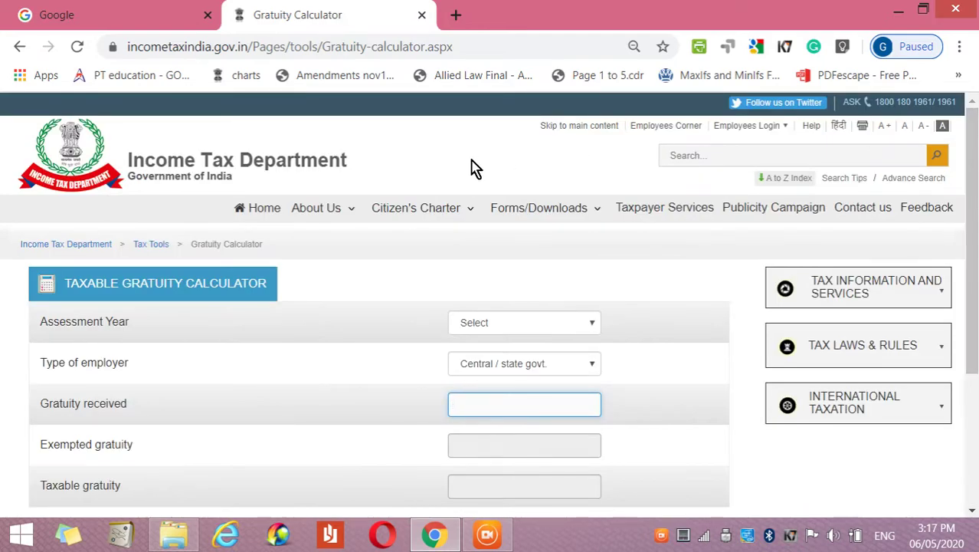
Return to the Tax Tools list, read the detailed Leave Encashment explanation to its end and close it.
{"action": "left_click", "coordinate": [21, 47]}
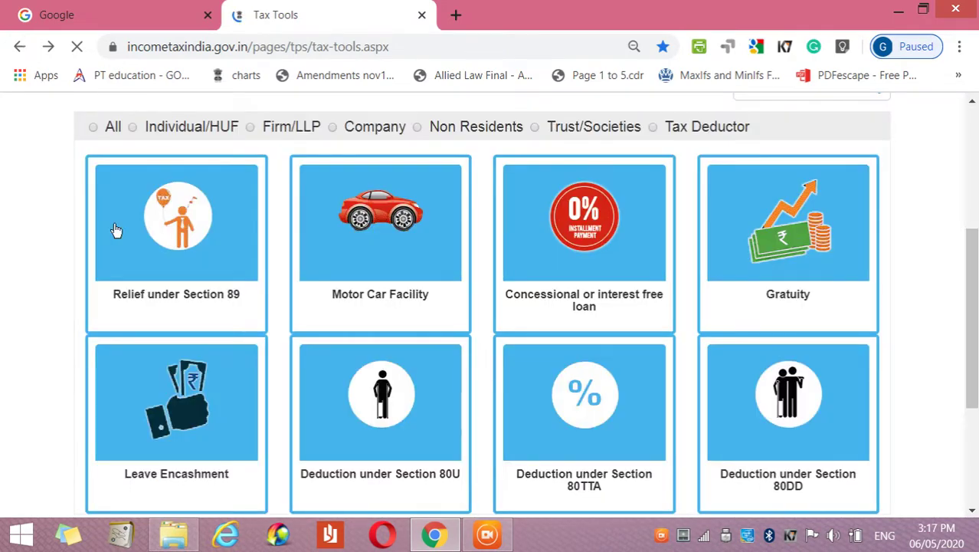
{"action": "mouse_move", "coordinate": [162, 422]}
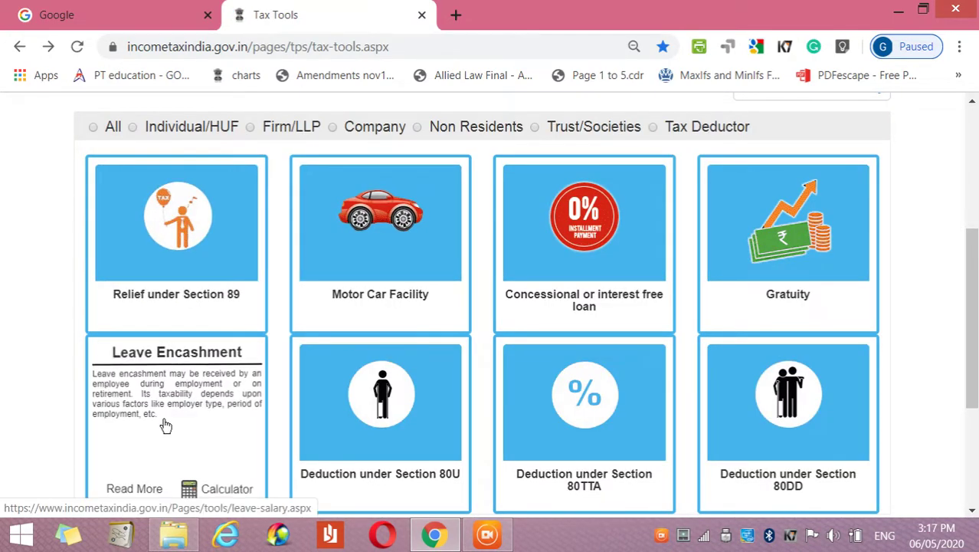
{"action": "left_click", "coordinate": [142, 490]}
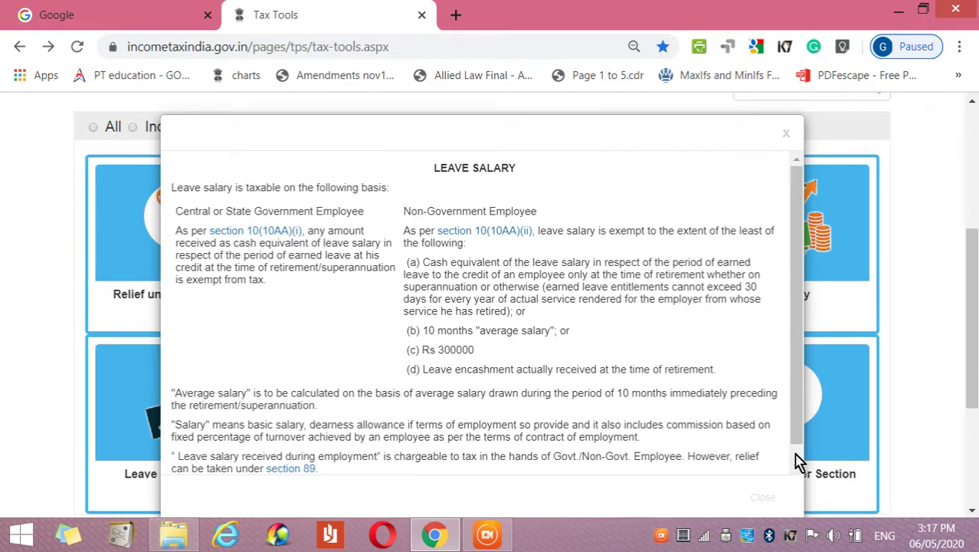
{"action": "scroll", "coordinate": [796, 460], "scroll_direction": "down", "scroll_amount": 1}
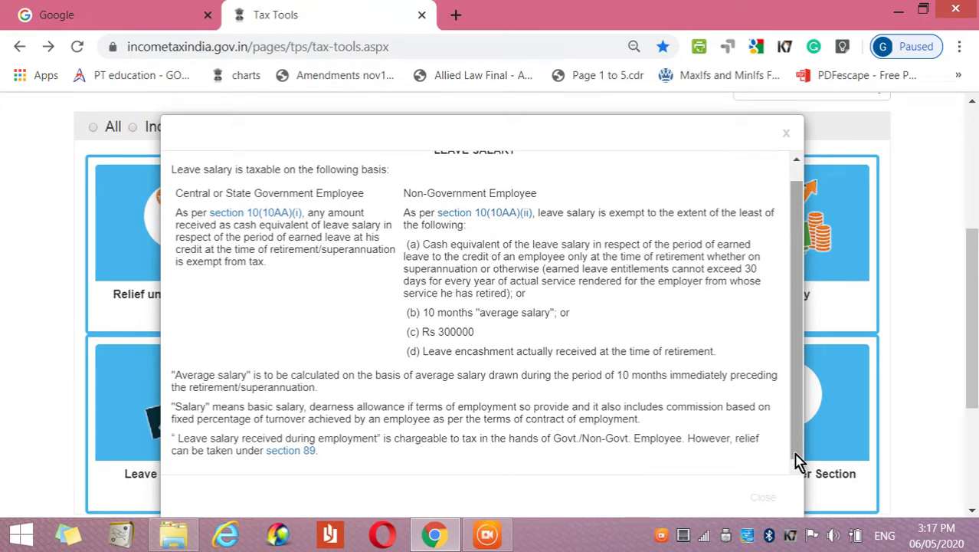
{"action": "left_click", "coordinate": [788, 137]}
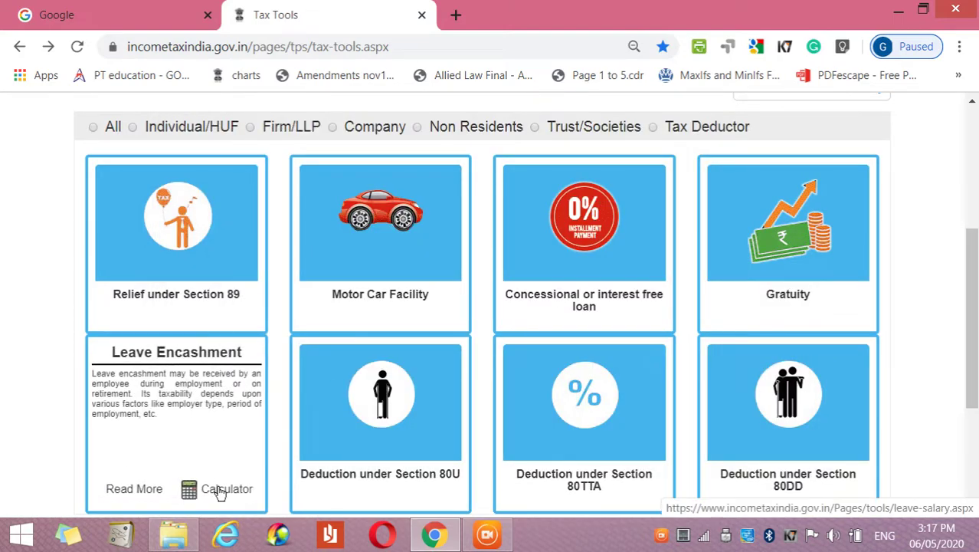
Open the Leave Encashment calculator and set assessment year 2020-21 with Central / state govt. as type of employer.
{"action": "left_click", "coordinate": [218, 491]}
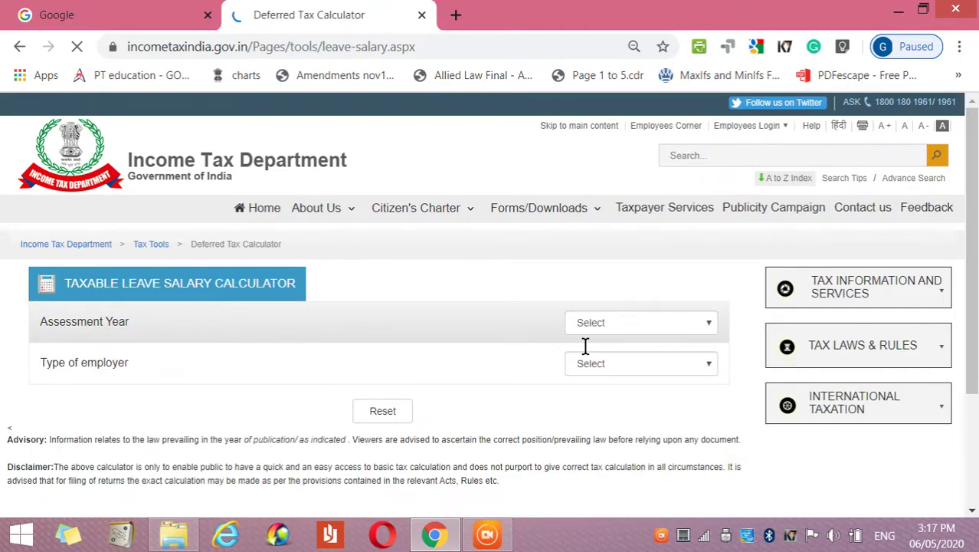
{"action": "left_click", "coordinate": [704, 327]}
{"action": "key", "text": "Down"}
{"action": "key", "text": "Return"}
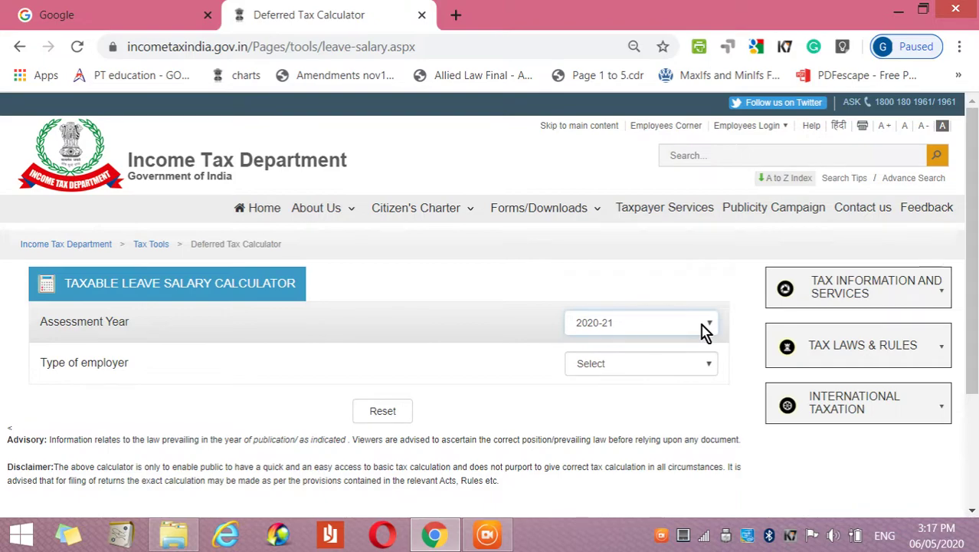
{"action": "left_click", "coordinate": [663, 373]}
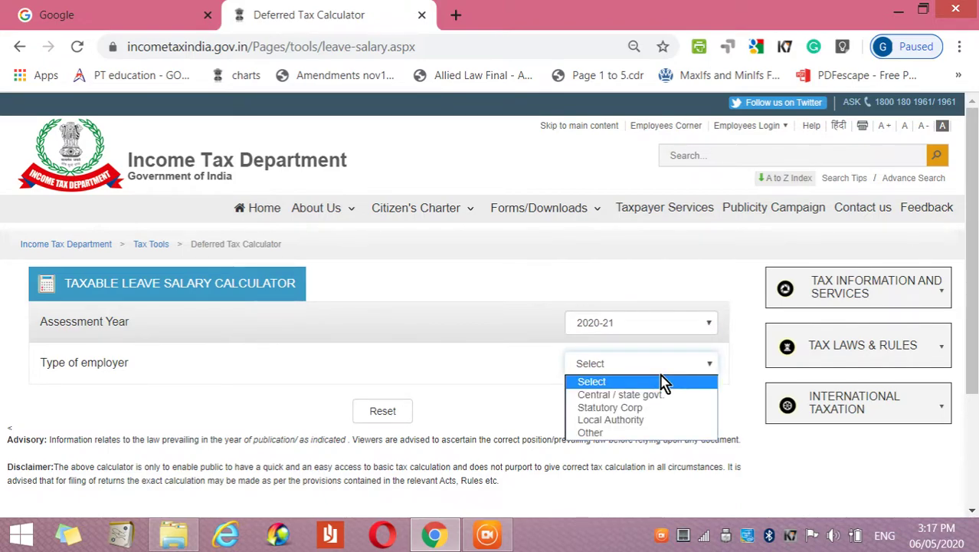
{"action": "key", "text": "Down"}
{"action": "key", "text": "Return"}
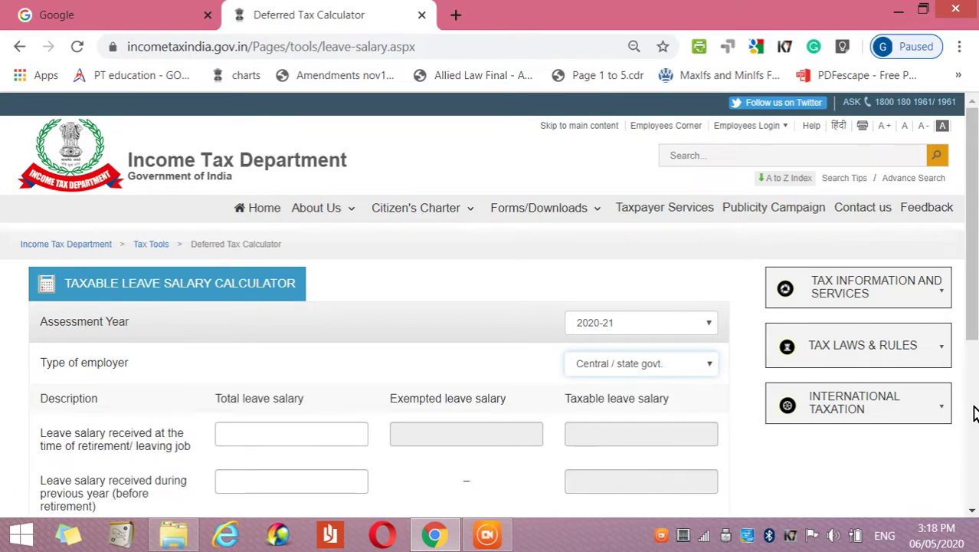
Compare the leave salary fields for Central / state govt. with those for Statutory Corp and other employers, returning to Central / state govt.
{"action": "scroll", "coordinate": [973, 404], "scroll_direction": "down", "scroll_amount": 3}
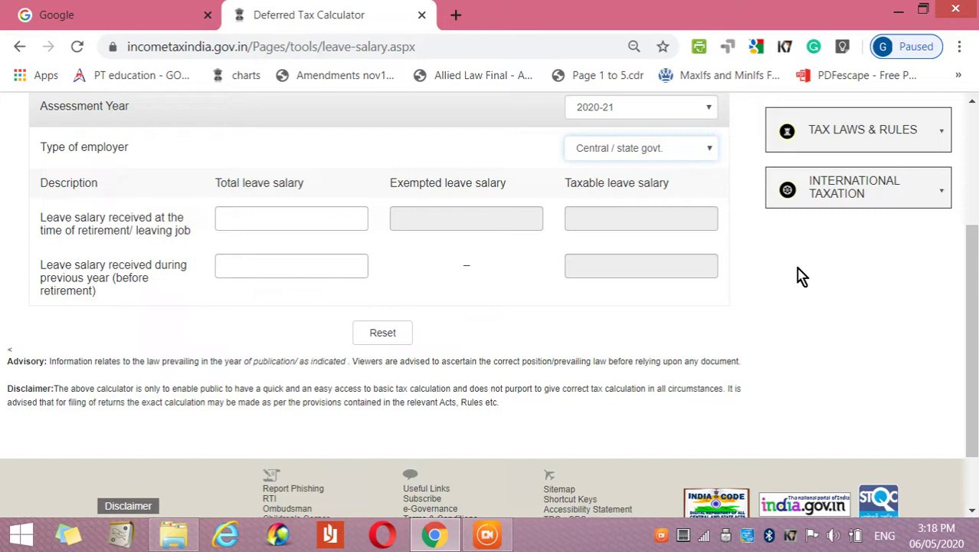
{"action": "key", "text": "Up"}
{"action": "key", "text": "Down"}
{"action": "key", "text": "Down"}
{"action": "key", "text": "Up"}
{"action": "key", "text": "Down"}
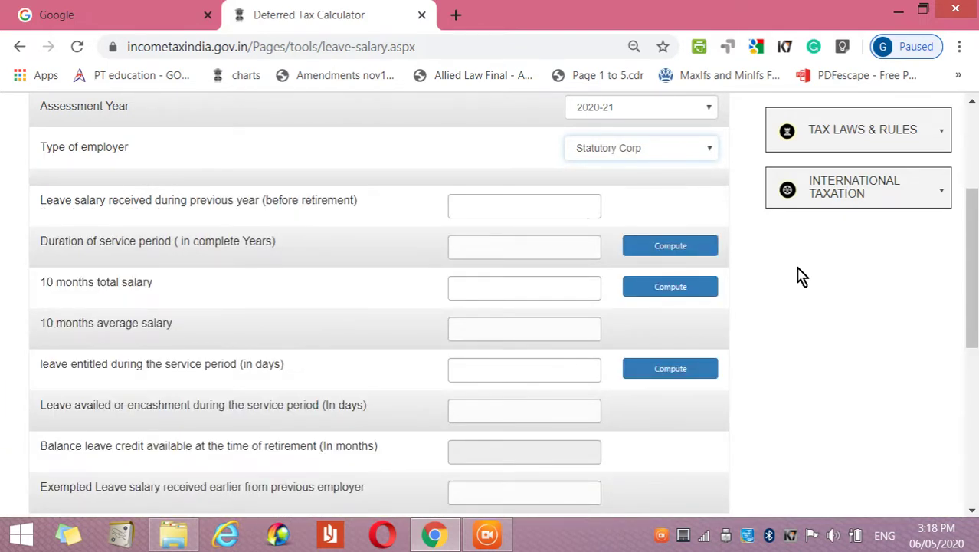
{"action": "key", "text": "Down"}
{"action": "key", "text": "Down"}
{"action": "key", "text": "Up"}
{"action": "key", "text": "Up"}
{"action": "key", "text": "Up"}
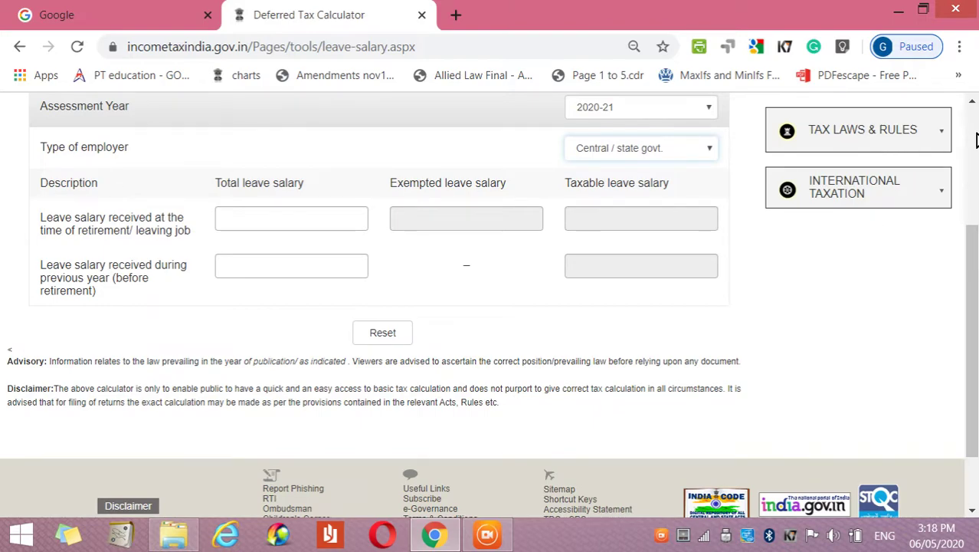
{"action": "scroll", "coordinate": [975, 140], "scroll_direction": "up", "scroll_amount": 3}
{"action": "left_click_drag", "start_coordinate": [17, 243], "coordinate": [165, 51]}
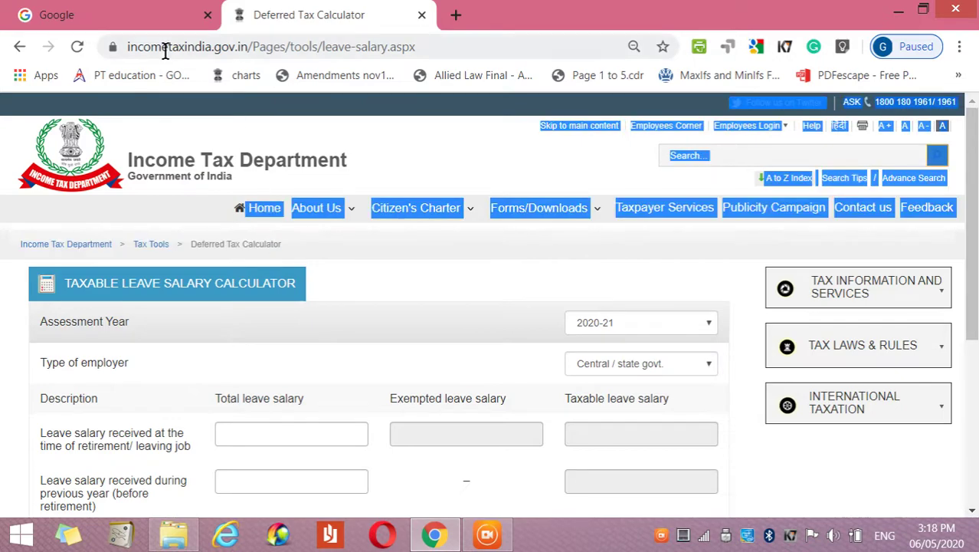
Return to the Tax Tools list, read the Deduction under Section 80U explanation including its deduction amounts, and close it.
{"action": "left_click", "coordinate": [21, 52]}
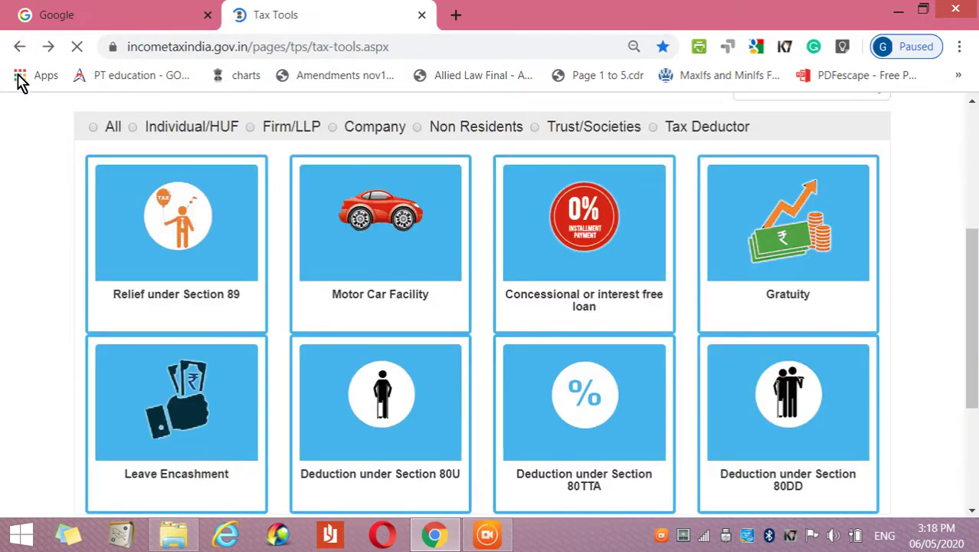
{"action": "mouse_move", "coordinate": [432, 408]}
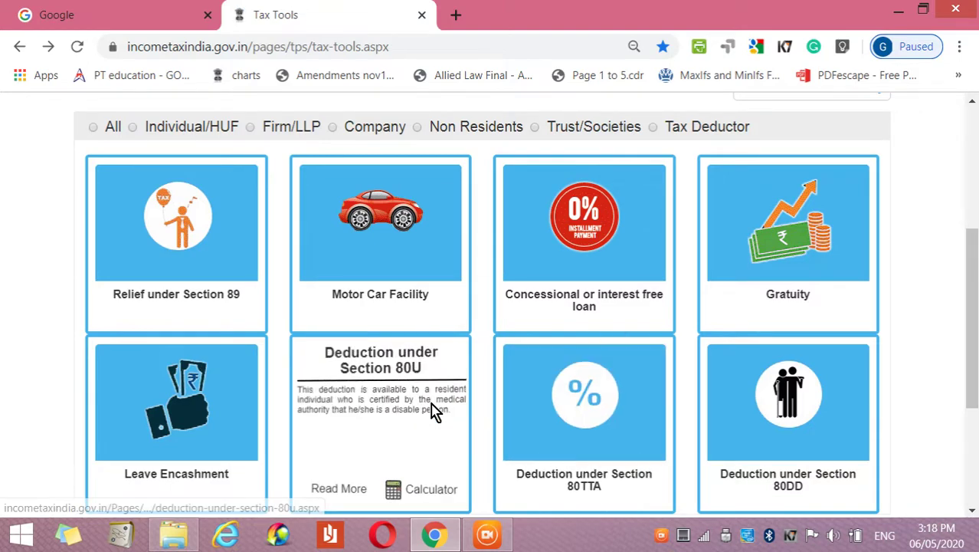
{"action": "left_click", "coordinate": [351, 490]}
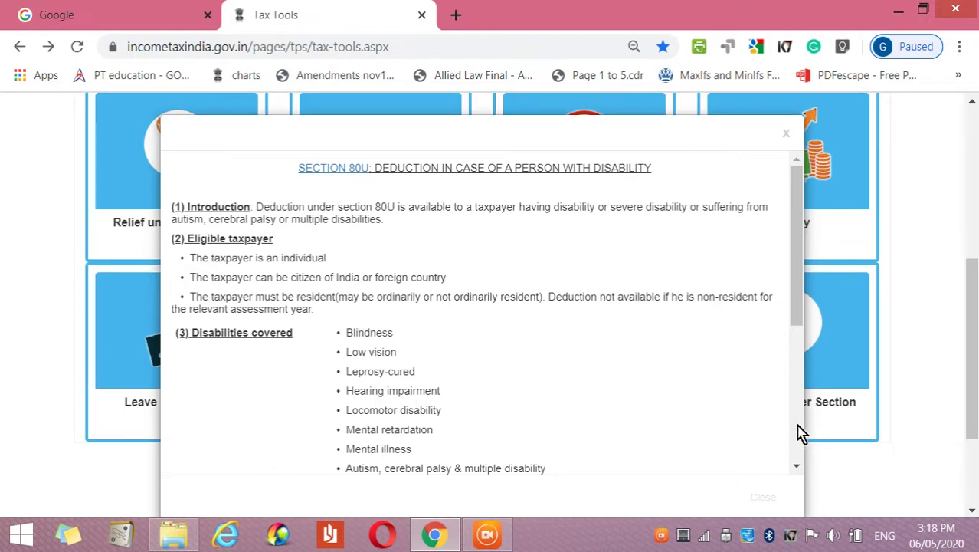
{"action": "scroll", "coordinate": [797, 433], "scroll_direction": "down", "scroll_amount": 3}
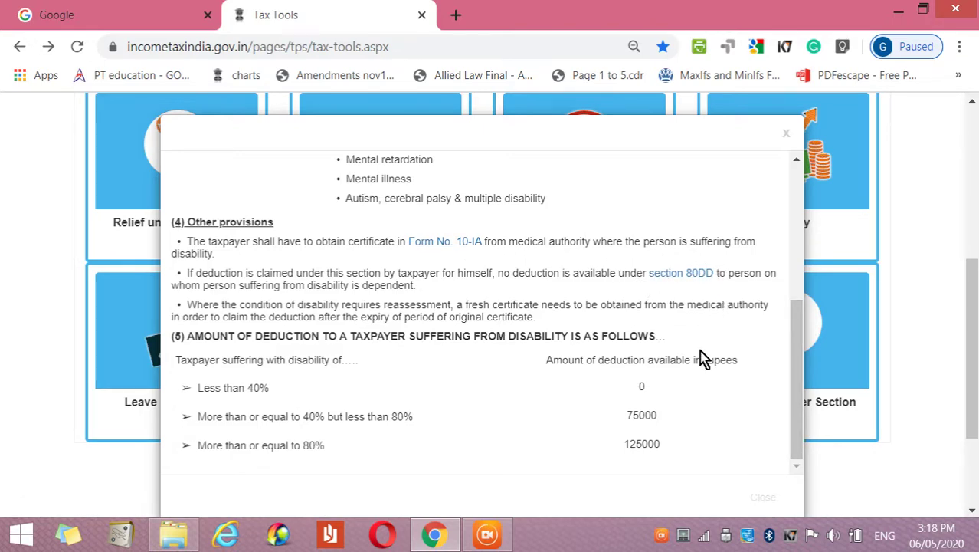
{"action": "left_click_drag", "start_coordinate": [195, 379], "coordinate": [310, 393]}
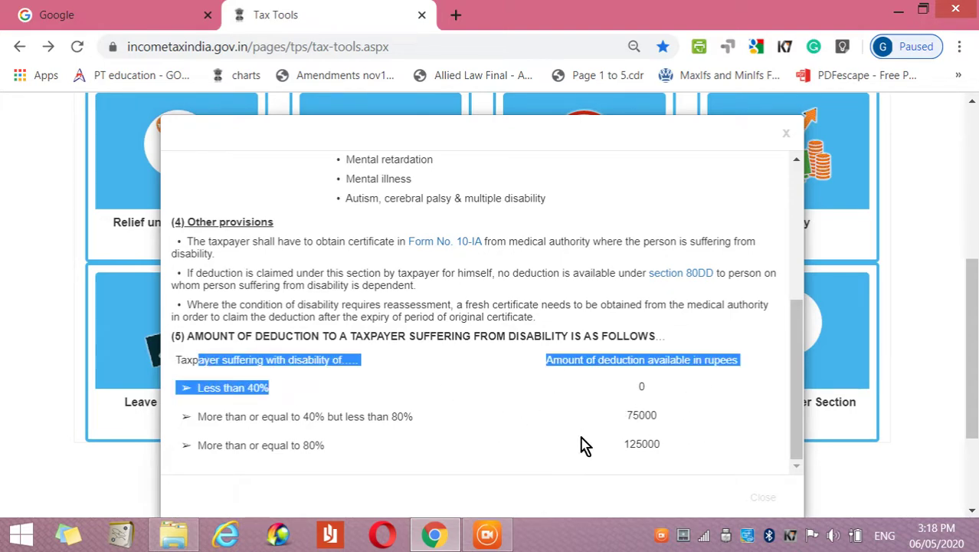
{"action": "left_click", "coordinate": [652, 449]}
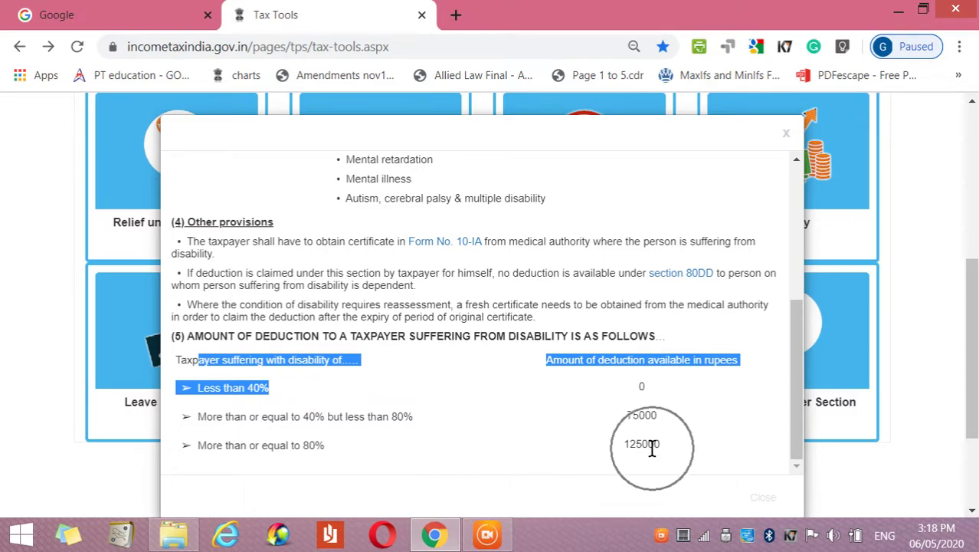
{"action": "left_click", "coordinate": [789, 136]}
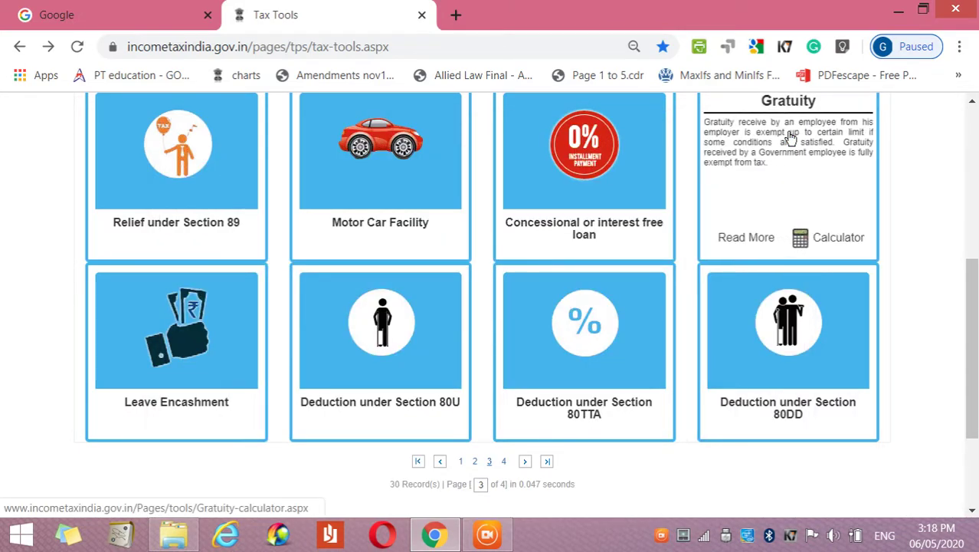
Open the Deduction under Section 80U calculator and set its assessment year to 2019-20.
{"action": "mouse_move", "coordinate": [405, 312]}
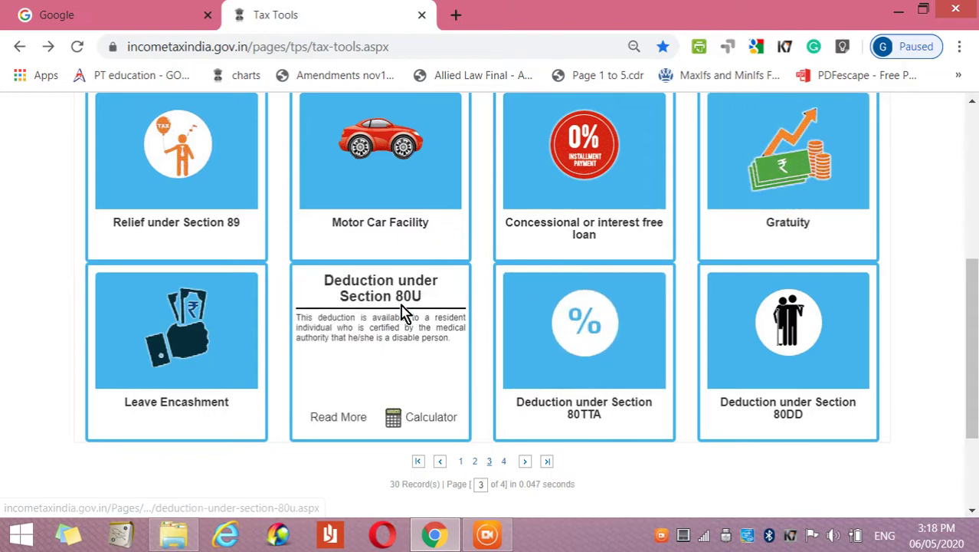
{"action": "left_click", "coordinate": [436, 425]}
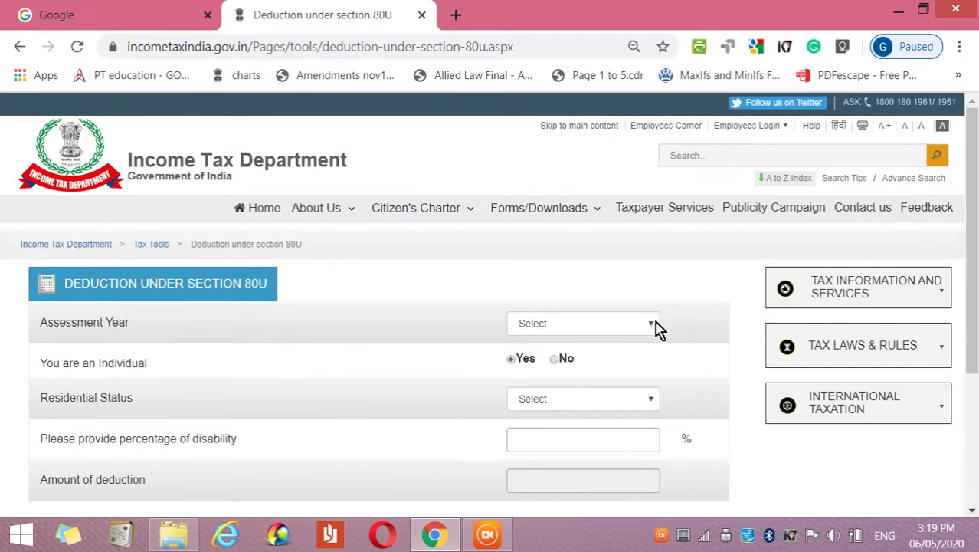
{"action": "left_click", "coordinate": [653, 323]}
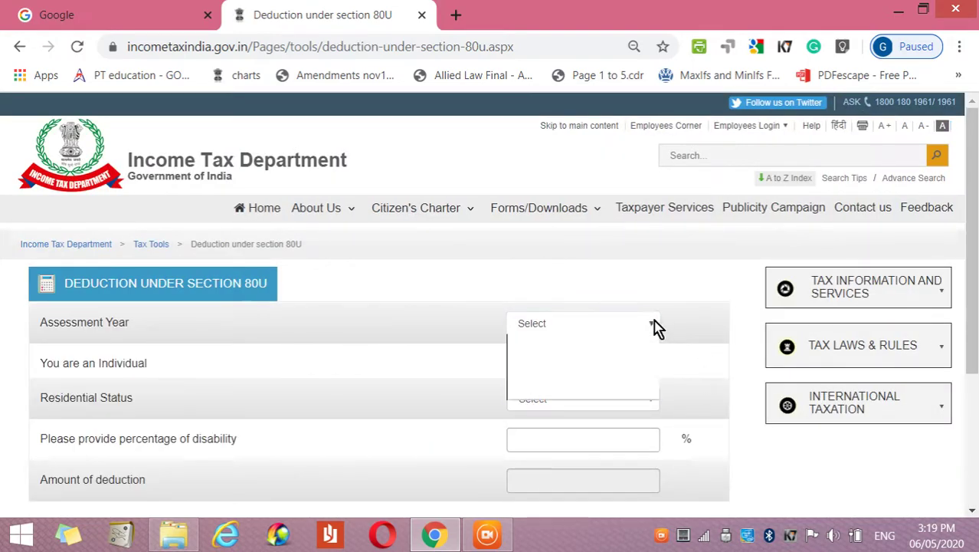
{"action": "key", "text": "Down"}
{"action": "key", "text": "Return"}
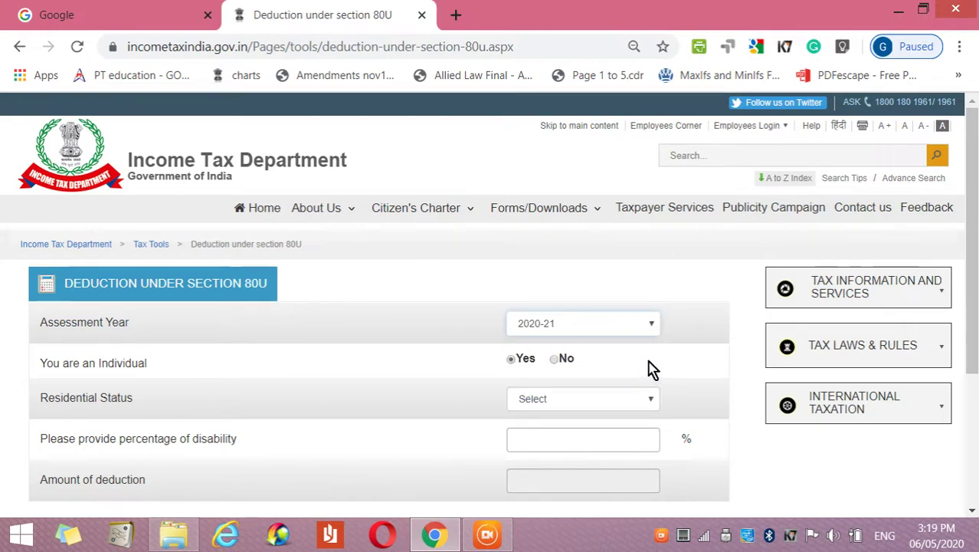
{"action": "key", "text": "Down"}
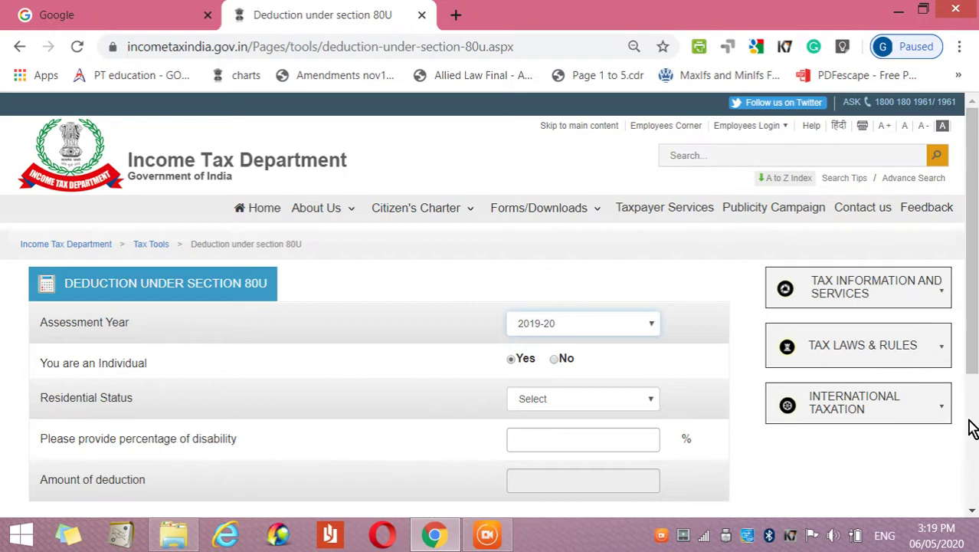
Set the Section 80U calculator's assessment year to 2020-21 and its residential status to Resident.
{"action": "scroll", "coordinate": [971, 429], "scroll_direction": "down", "scroll_amount": 3}
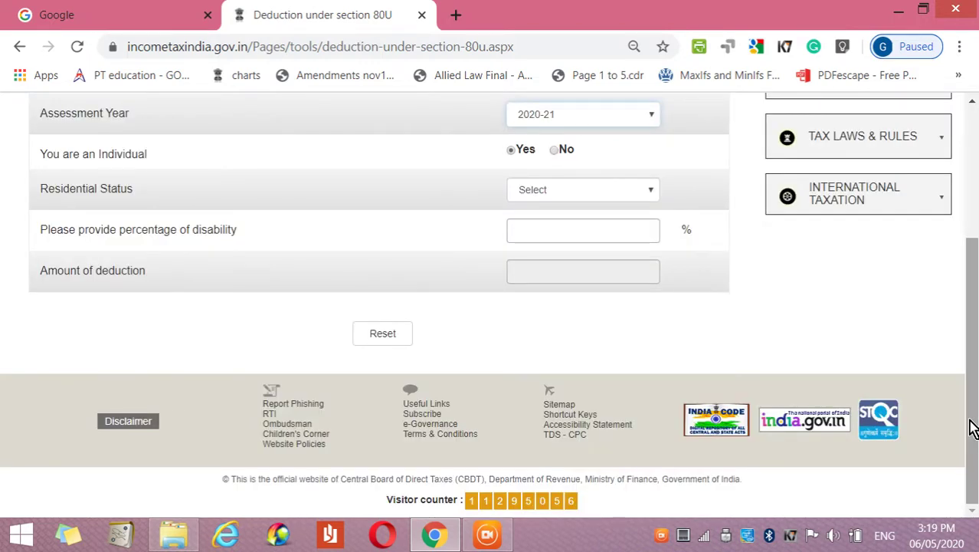
{"action": "key", "text": "Up"}
{"action": "key", "text": "Down"}
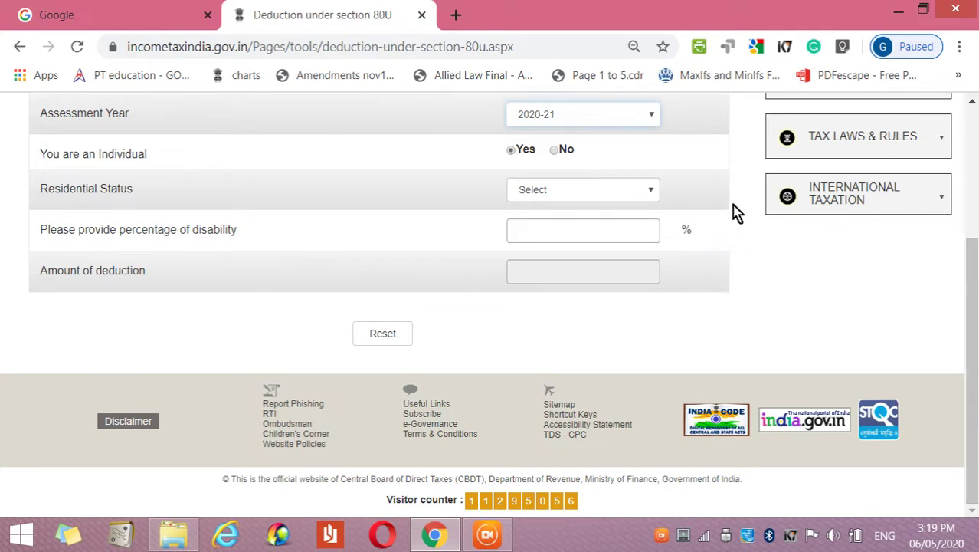
{"action": "left_click", "coordinate": [644, 206]}
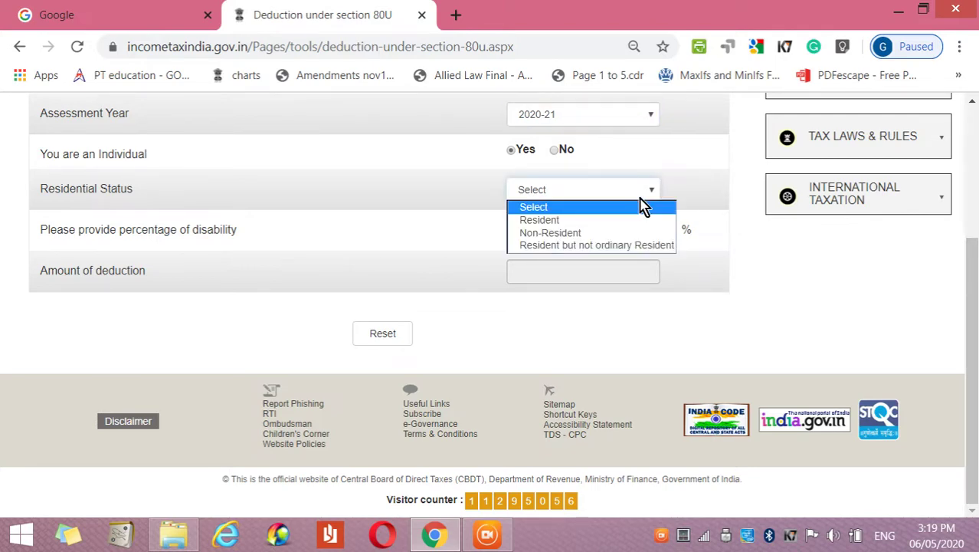
{"action": "key", "text": "Down"}
{"action": "key", "text": "Return"}
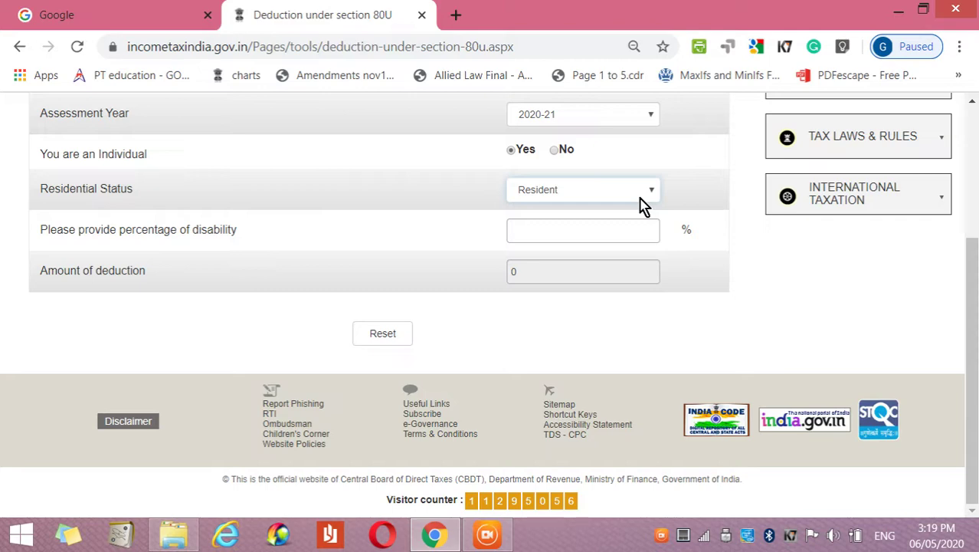
Compare the form for Non-Resident and Resident but not ordinary Resident status, and for a taxpayer who is not an individual.
{"action": "left_click", "coordinate": [644, 205]}
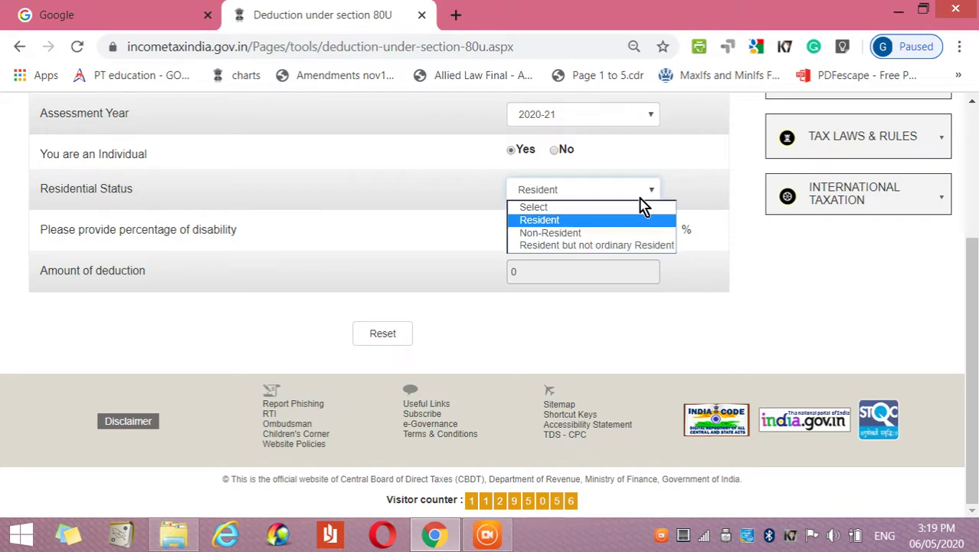
{"action": "key", "text": "Down"}
{"action": "key", "text": "Return"}
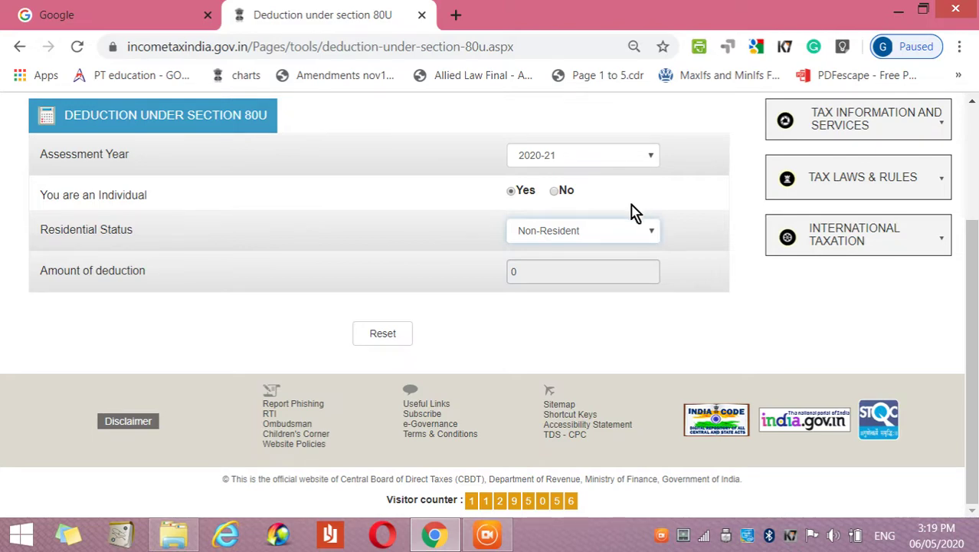
{"action": "left_click", "coordinate": [634, 244]}
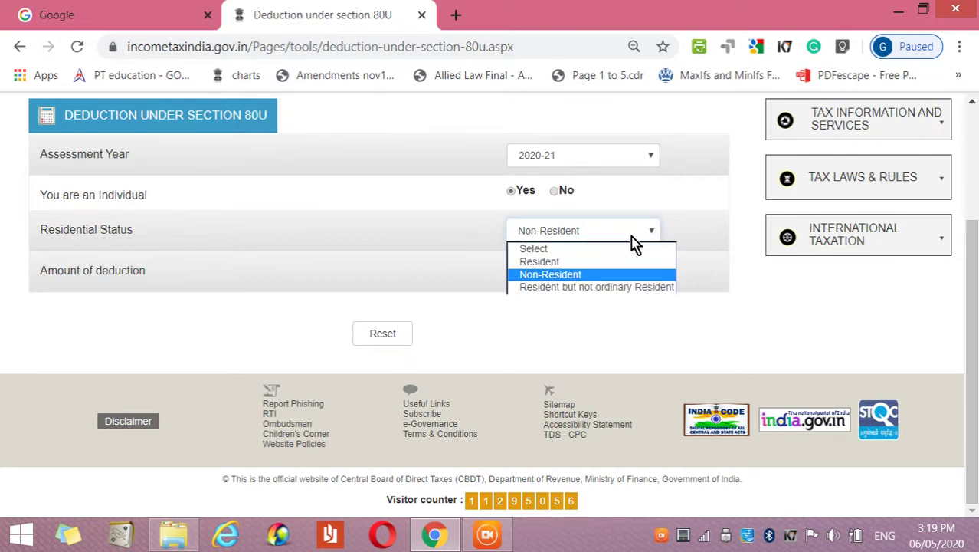
{"action": "key", "text": "Down"}
{"action": "key", "text": "Return"}
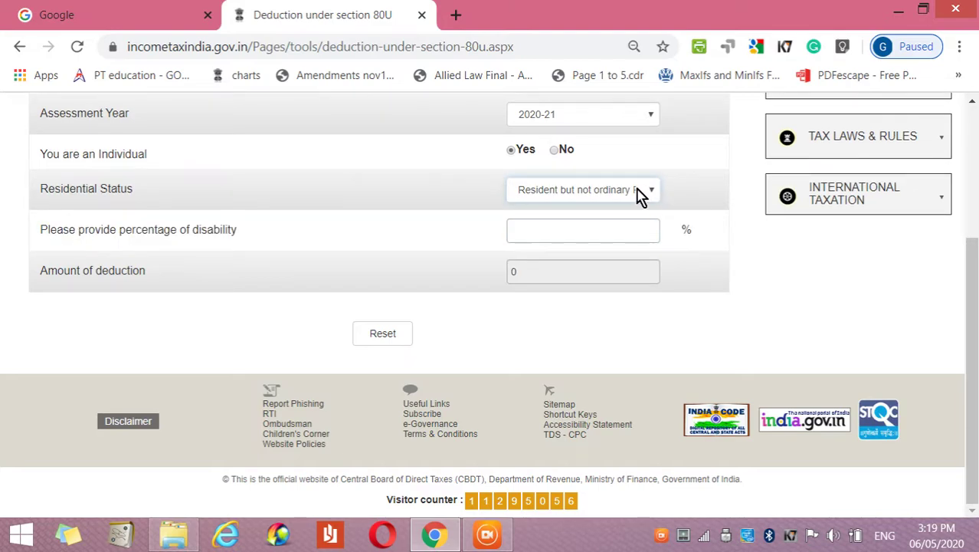
{"action": "left_click", "coordinate": [560, 153]}
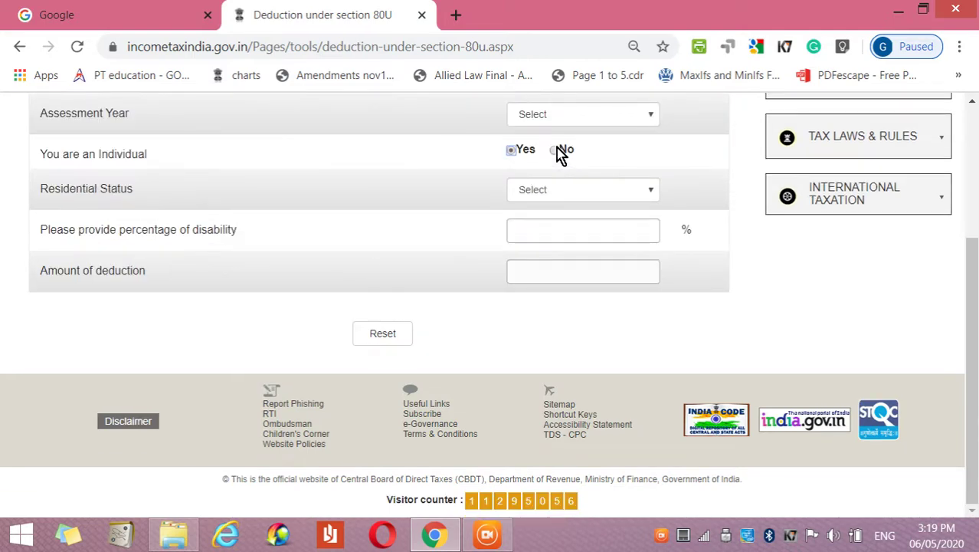
Return to the Tax Tools list and go to its page 3.
{"action": "left_click", "coordinate": [971, 138]}
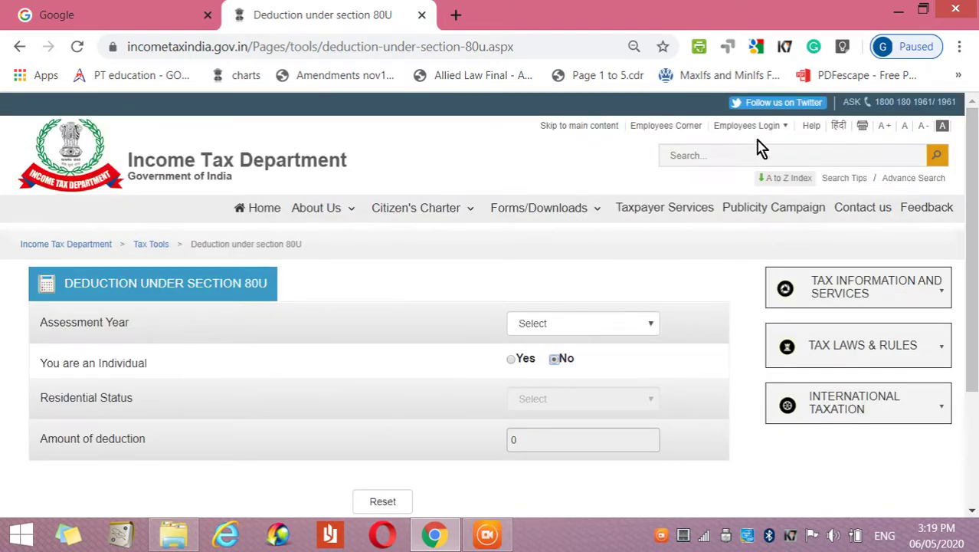
{"action": "mouse_move", "coordinate": [379, 222]}
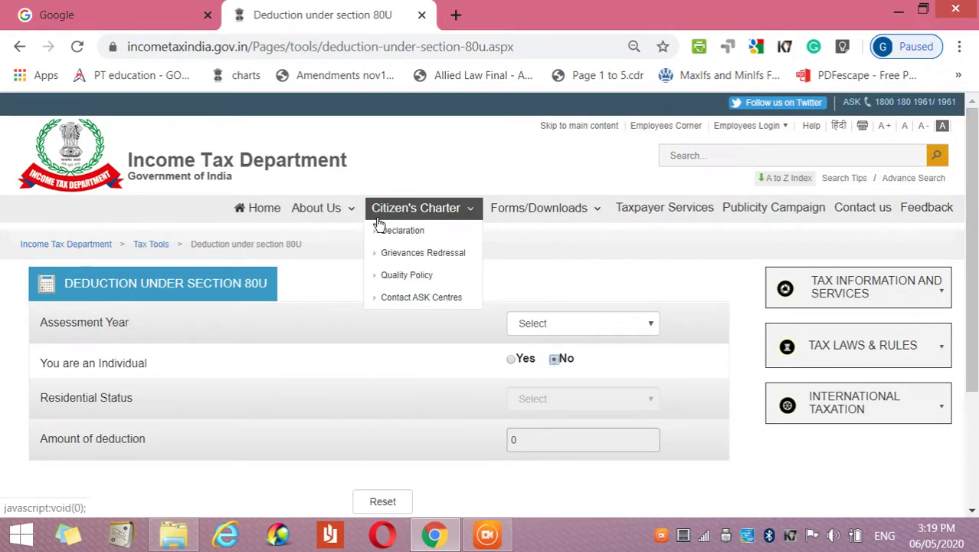
{"action": "left_click", "coordinate": [155, 247]}
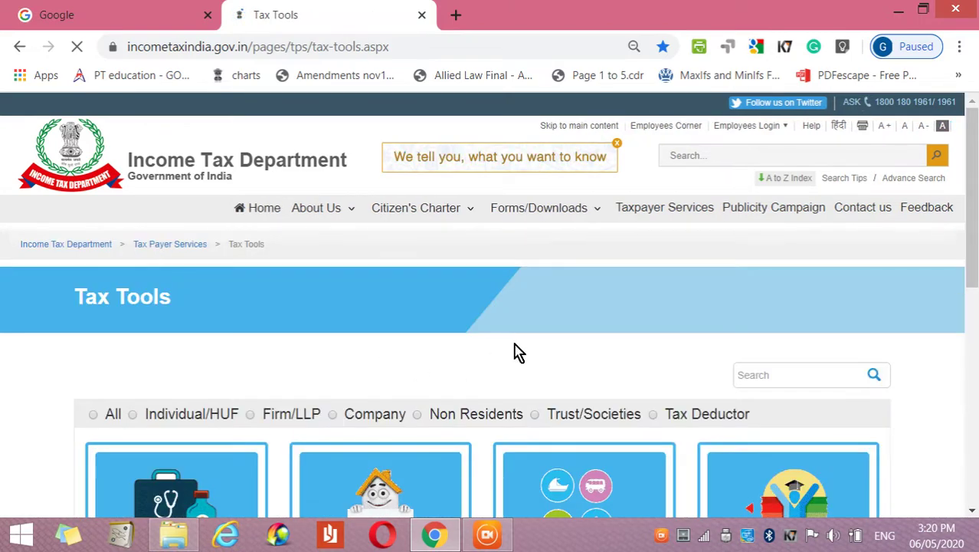
{"action": "scroll", "coordinate": [517, 352], "scroll_direction": "down", "scroll_amount": 4}
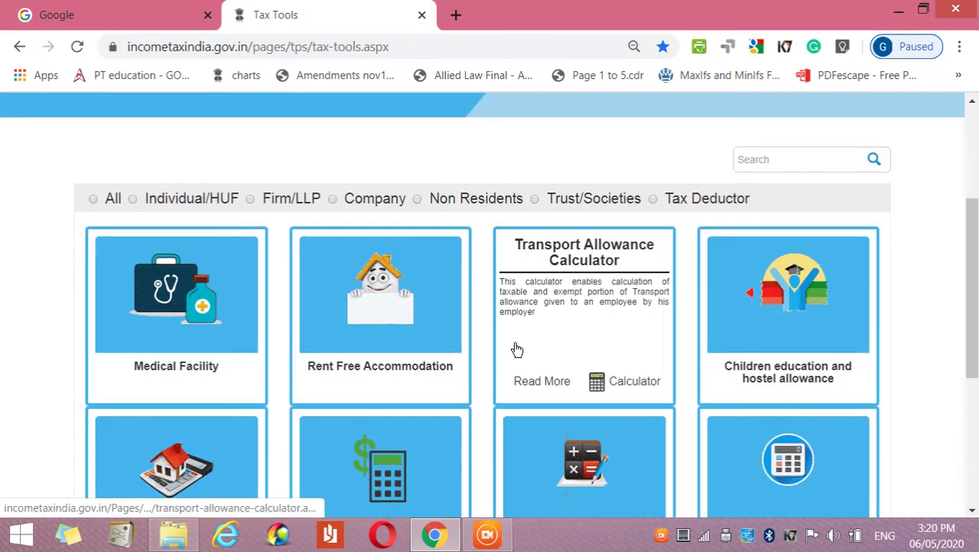
{"action": "scroll", "coordinate": [517, 349], "scroll_direction": "down", "scroll_amount": 2}
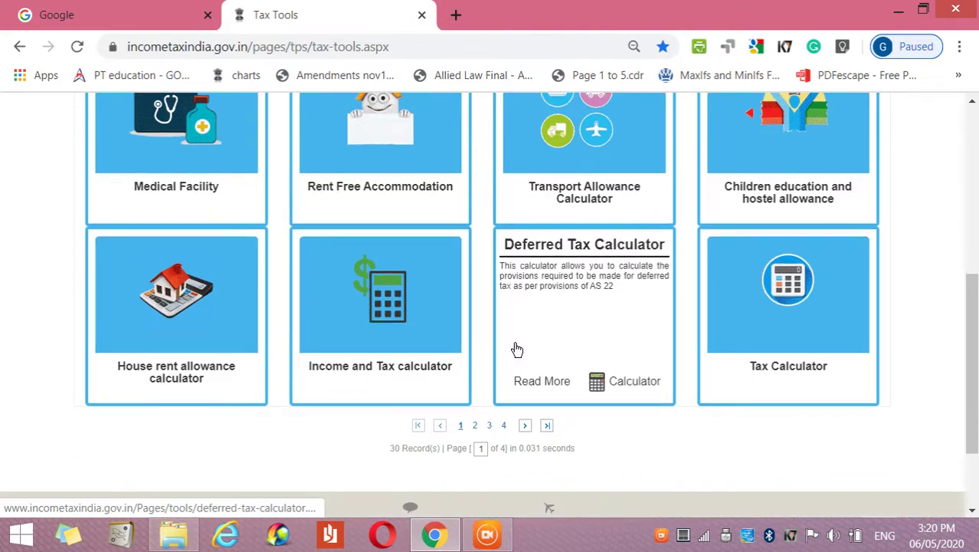
{"action": "left_click", "coordinate": [490, 426]}
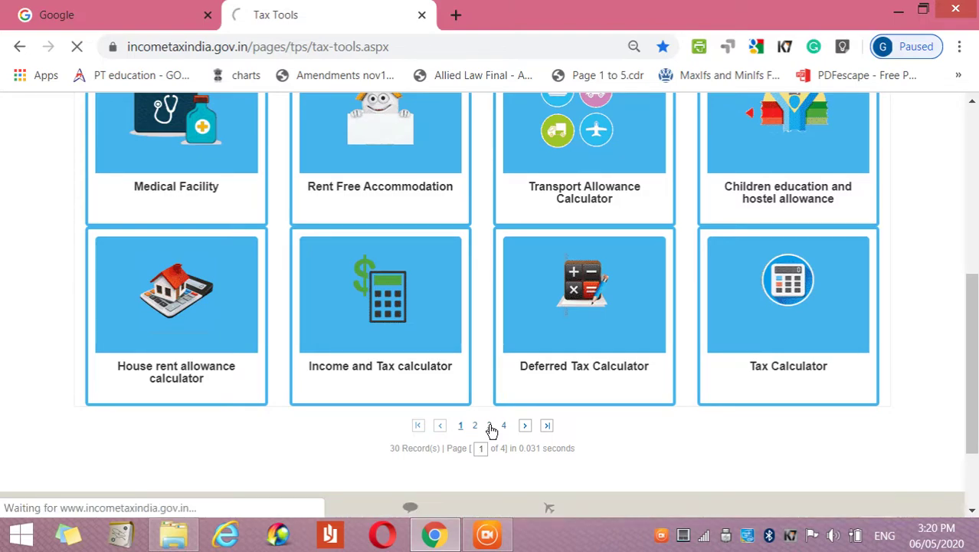
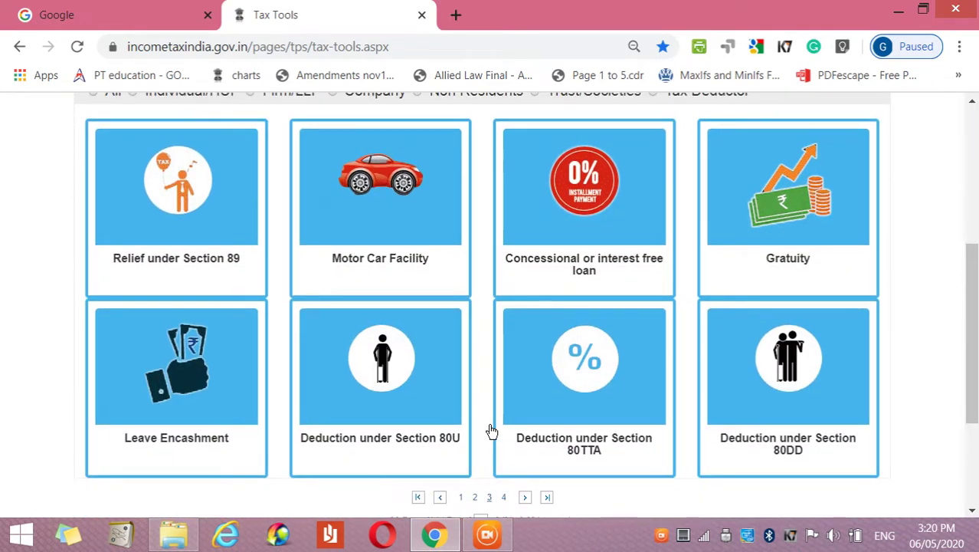
Read the Deduction under Section 80TTA explanation and its linked Section 80TTB text, highlighting "fifty thousand rupees" there, and close both.
{"action": "mouse_move", "coordinate": [555, 420]}
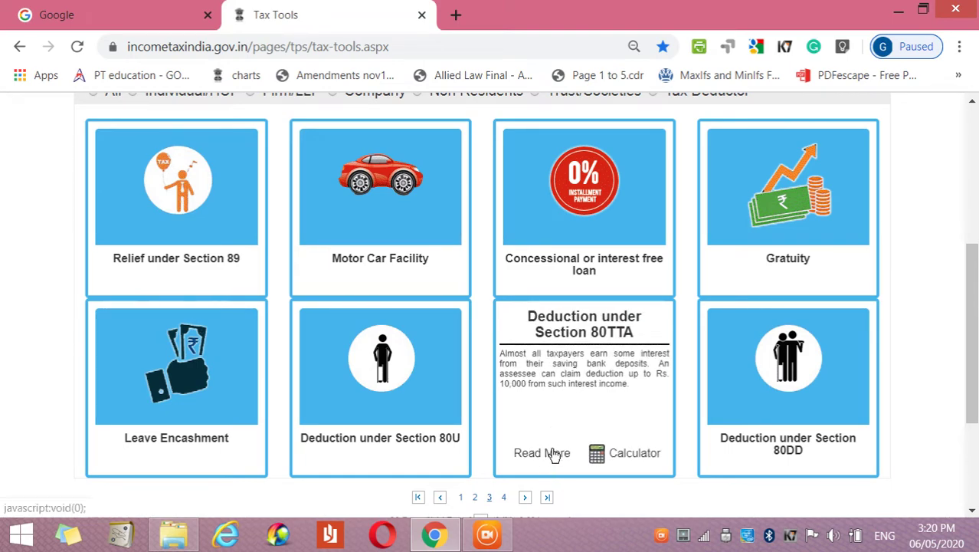
{"action": "left_click", "coordinate": [549, 453]}
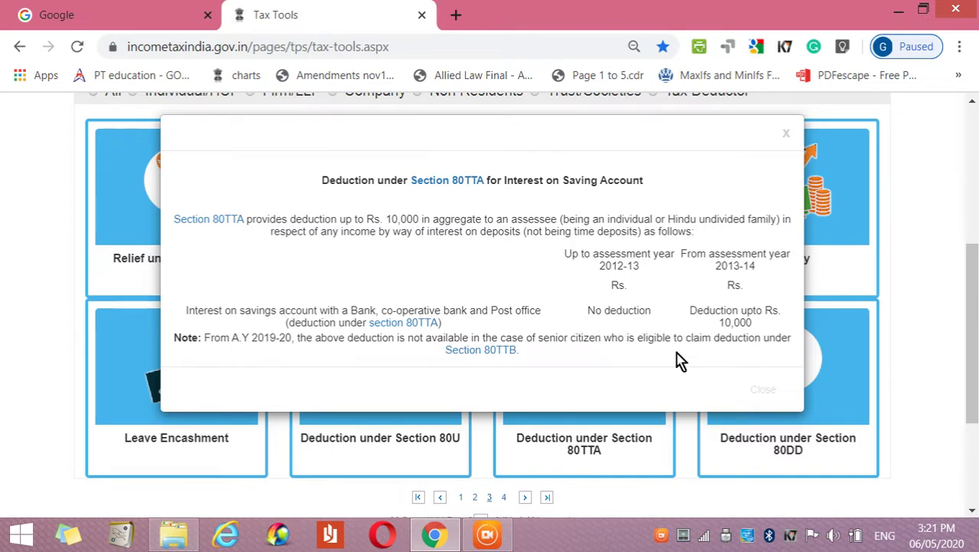
{"action": "left_click", "coordinate": [506, 353]}
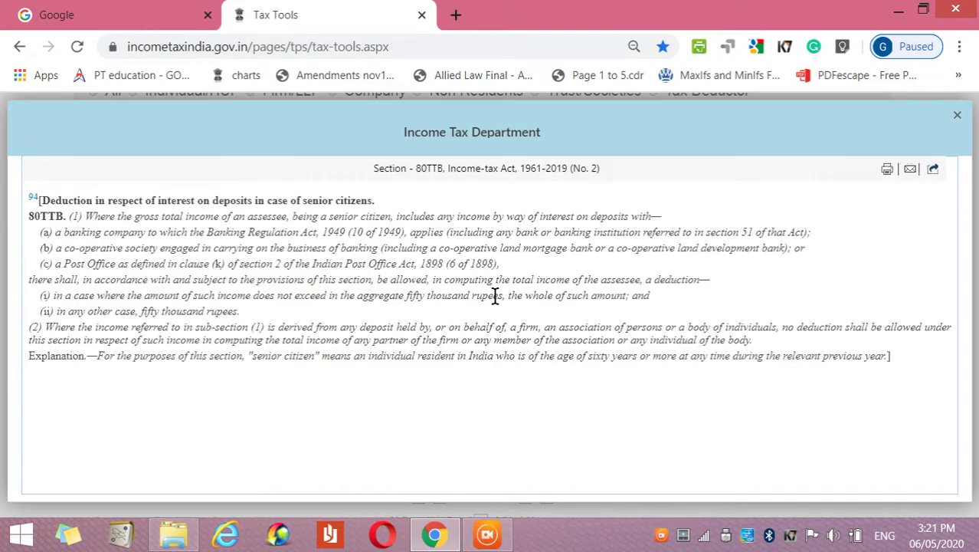
{"action": "left_click_drag", "start_coordinate": [503, 297], "coordinate": [404, 296]}
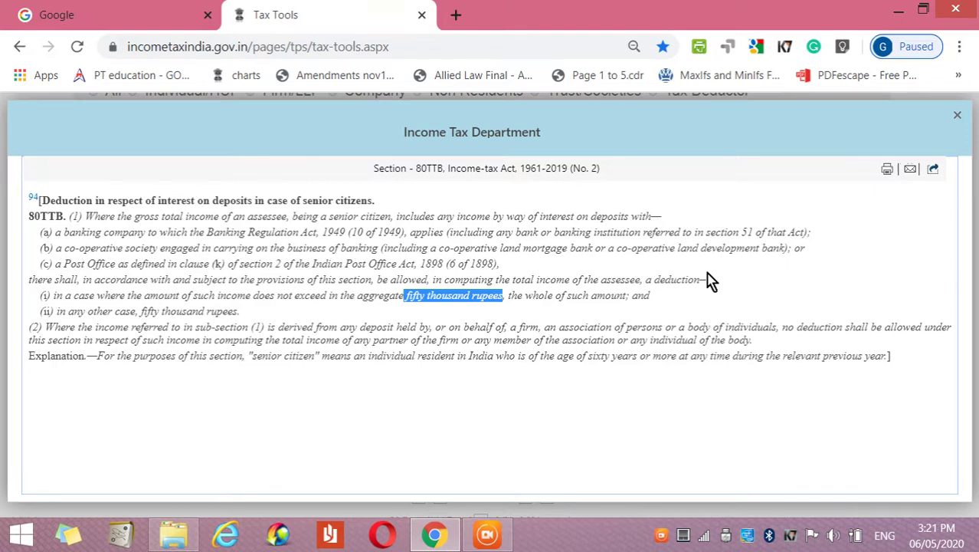
{"action": "left_click", "coordinate": [959, 47]}
{"action": "left_click", "coordinate": [663, 220]}
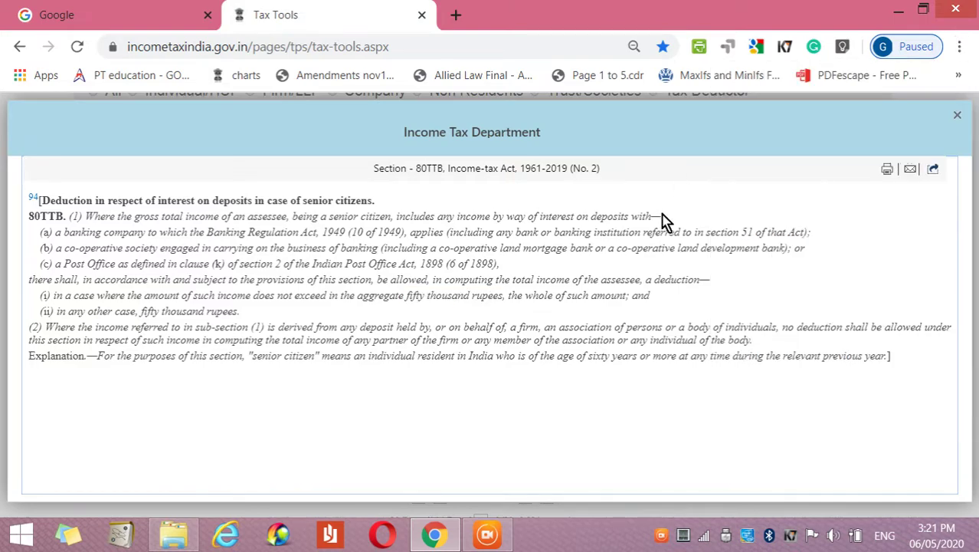
{"action": "left_click", "coordinate": [958, 117]}
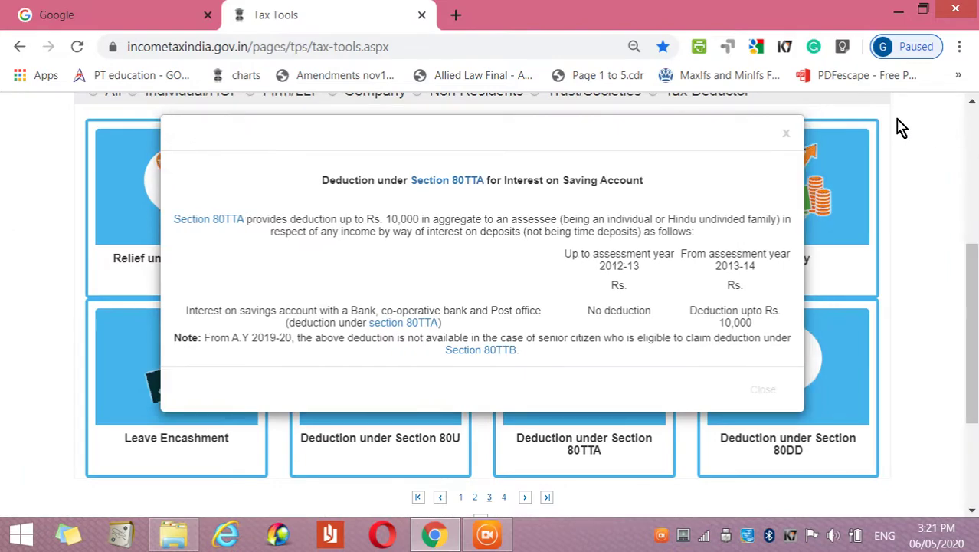
{"action": "left_click", "coordinate": [788, 137]}
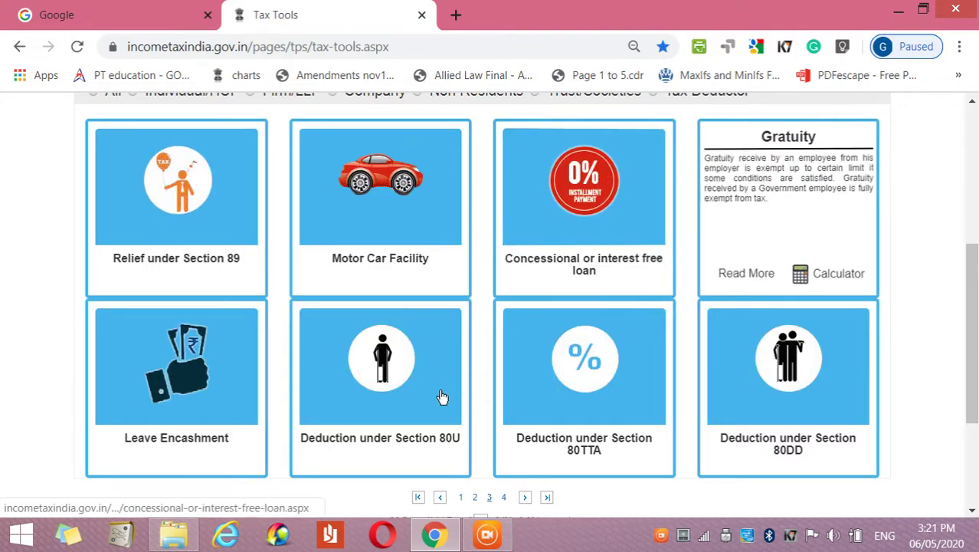
Open the Deduction under Section 80TTA calculator and view the assessment years it offers.
{"action": "mouse_move", "coordinate": [572, 398]}
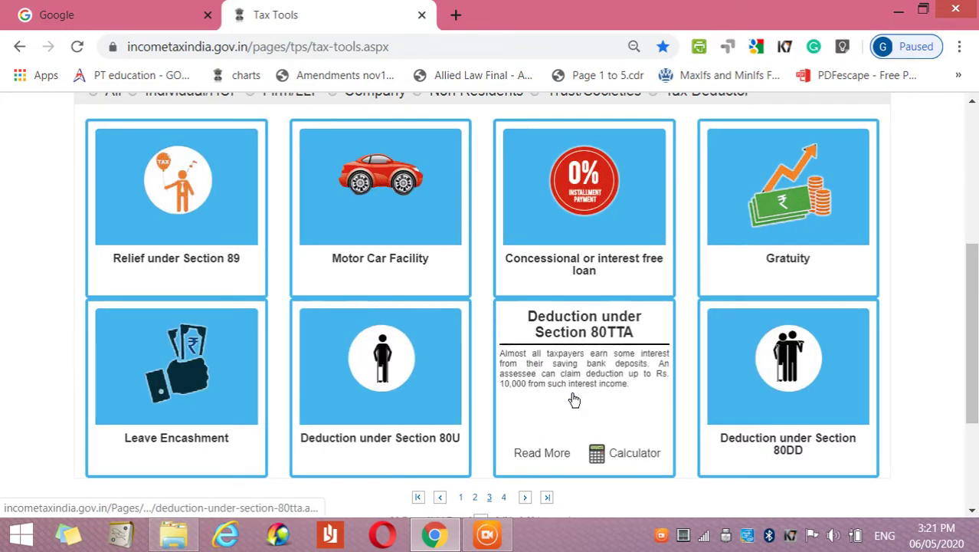
{"action": "left_click", "coordinate": [632, 458]}
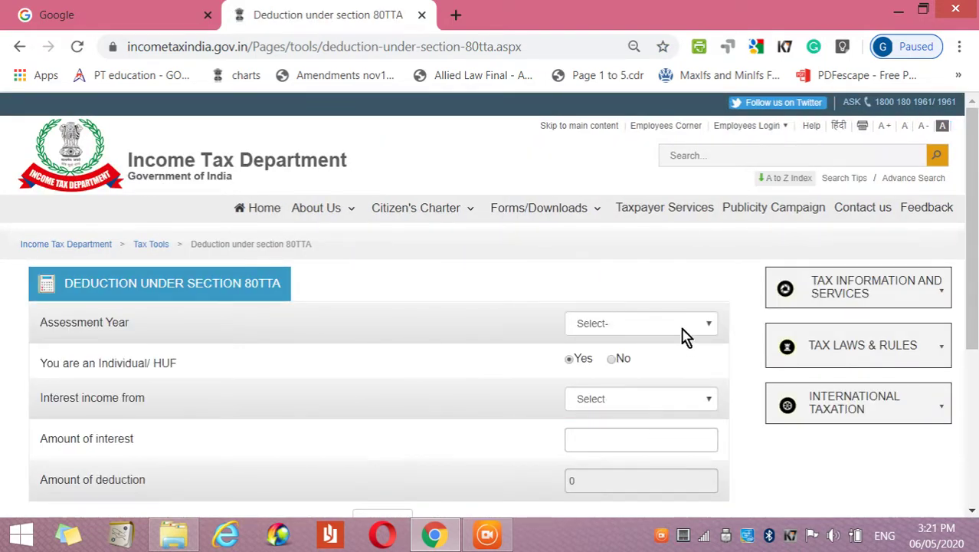
{"action": "left_click", "coordinate": [683, 329]}
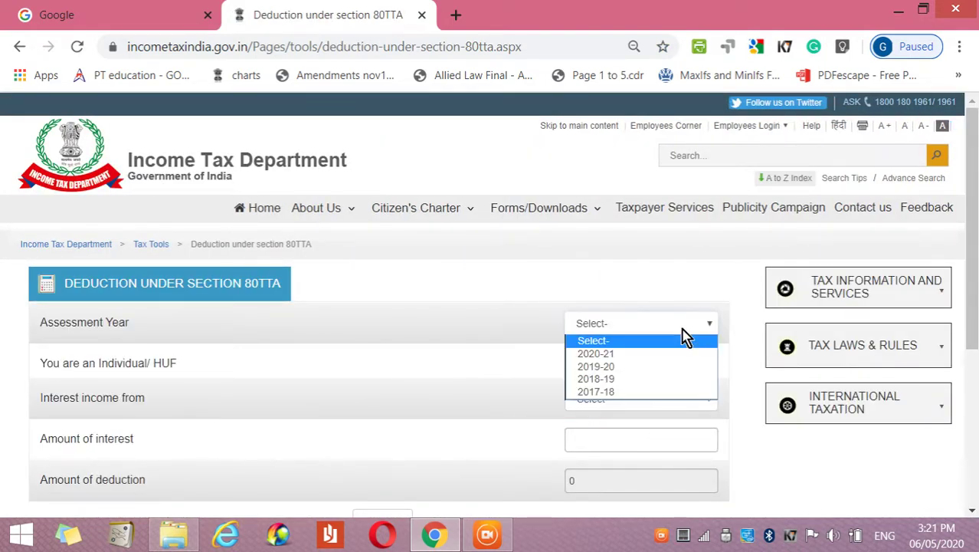
{"action": "left_click", "coordinate": [466, 375]}
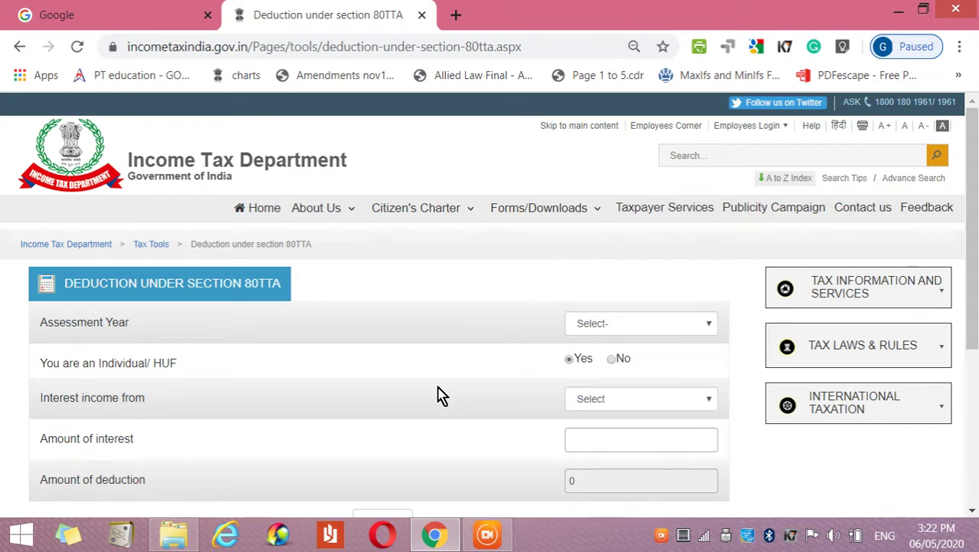
Choose Saving bank account as the source of interest income in the Section 80TTA calculator.
{"action": "scroll", "coordinate": [439, 395], "scroll_direction": "down", "scroll_amount": 1}
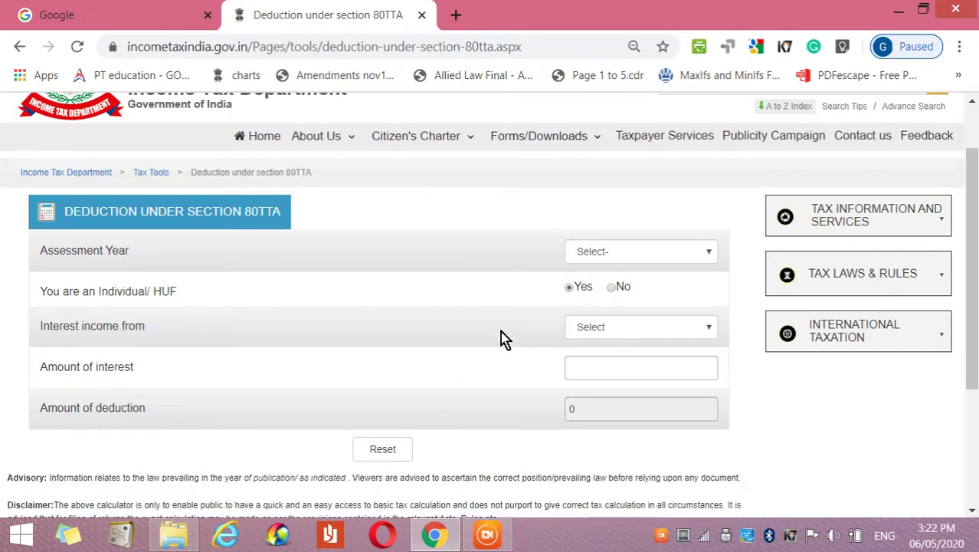
{"action": "left_click_drag", "start_coordinate": [555, 306], "coordinate": [569, 325]}
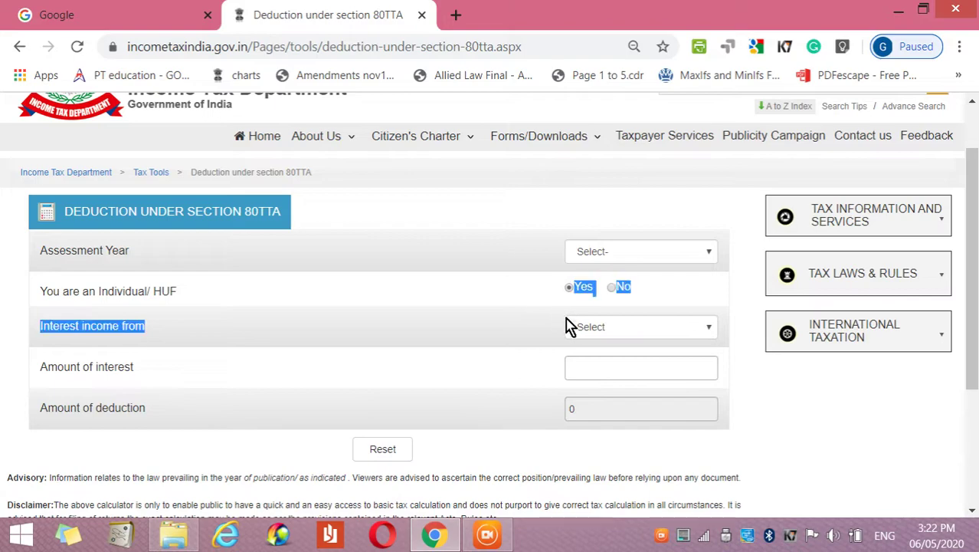
{"action": "left_click", "coordinate": [613, 328]}
{"action": "key", "text": "Down"}
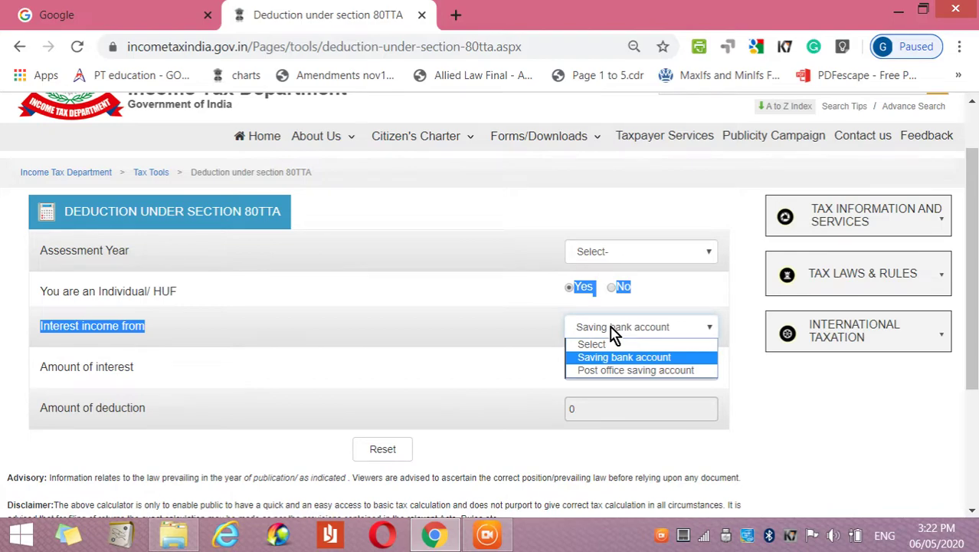
{"action": "key", "text": "Return"}
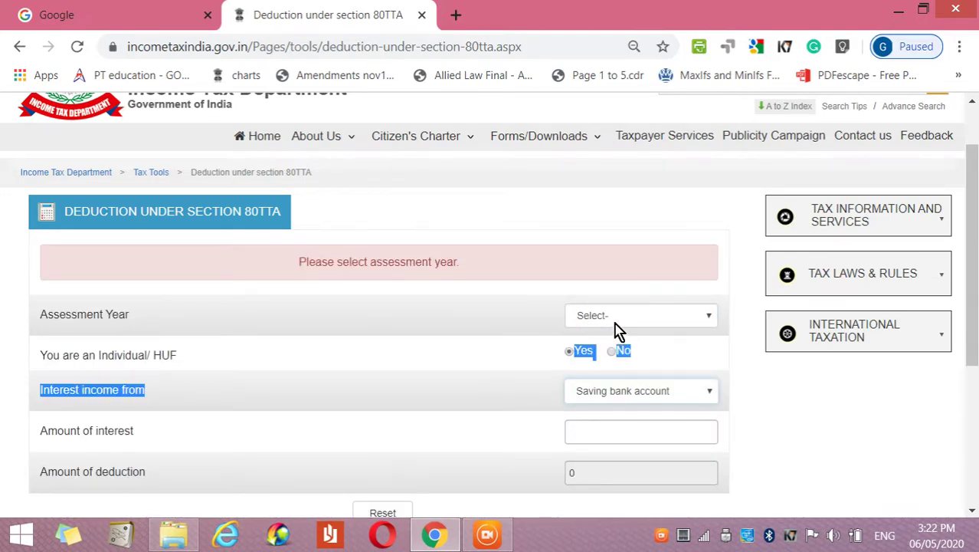
Set the assessment year to 2020-21 and answer No to being an Individual/HUF other than senior citizen.
{"action": "left_click", "coordinate": [615, 325]}
{"action": "left_click", "coordinate": [619, 332]}
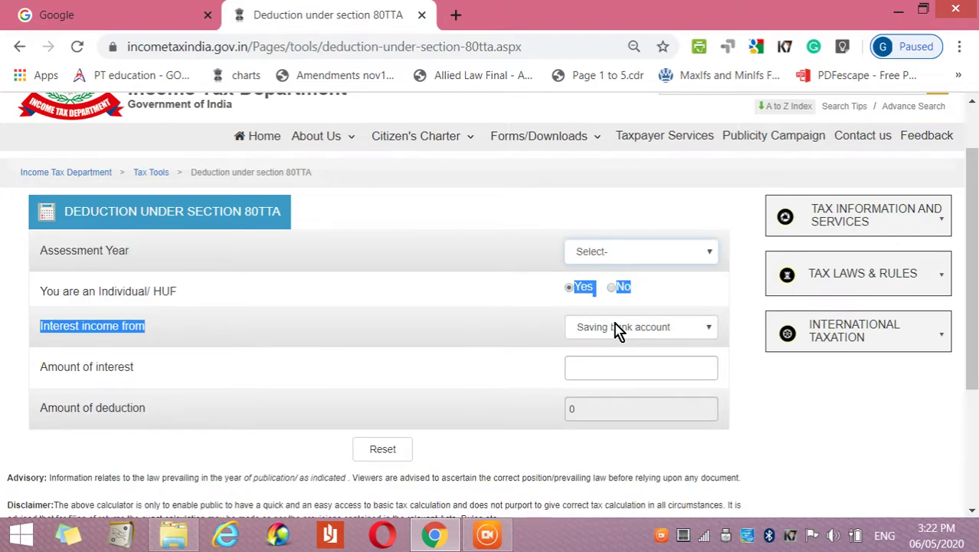
{"action": "left_click", "coordinate": [653, 260]}
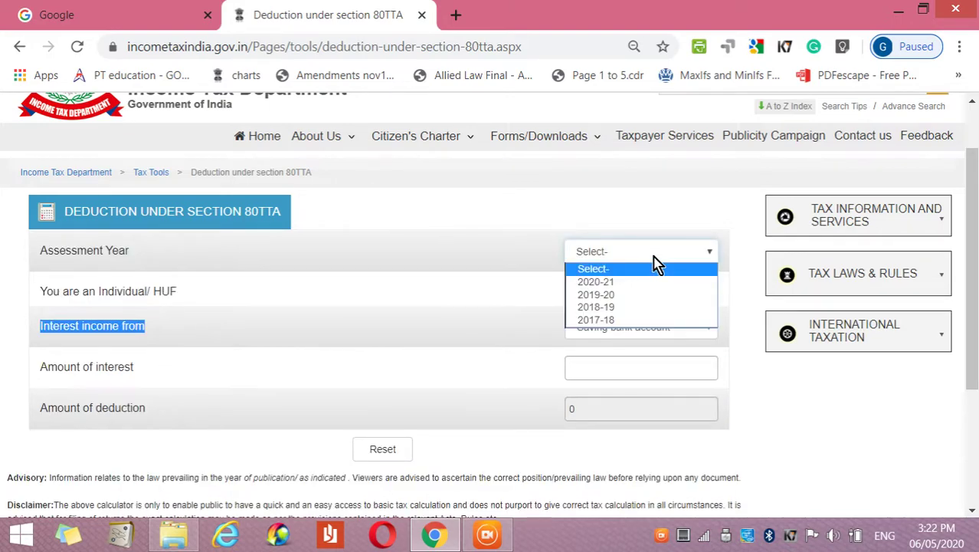
{"action": "key", "text": "Down"}
{"action": "key", "text": "Return"}
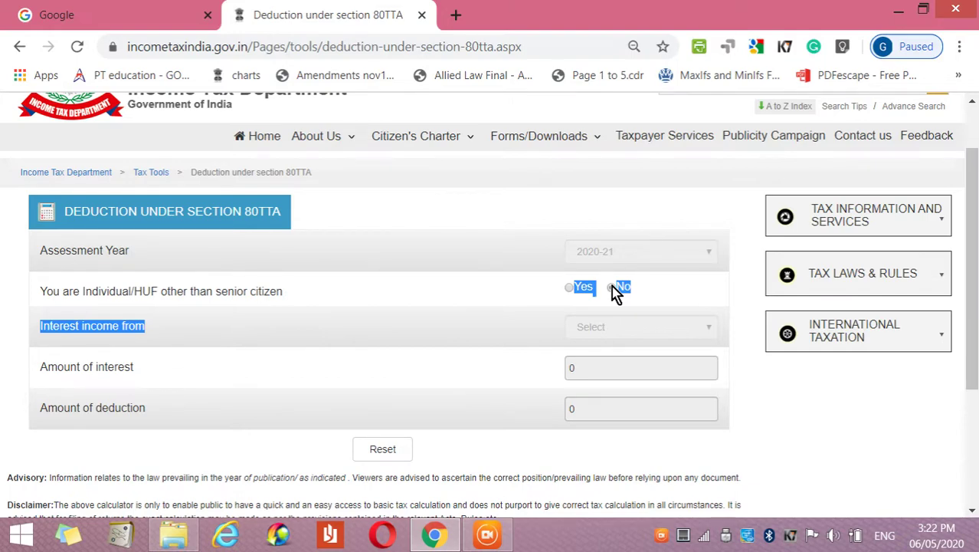
{"action": "left_click", "coordinate": [613, 288]}
{"action": "scroll", "coordinate": [616, 294], "scroll_direction": "up", "scroll_amount": 1}
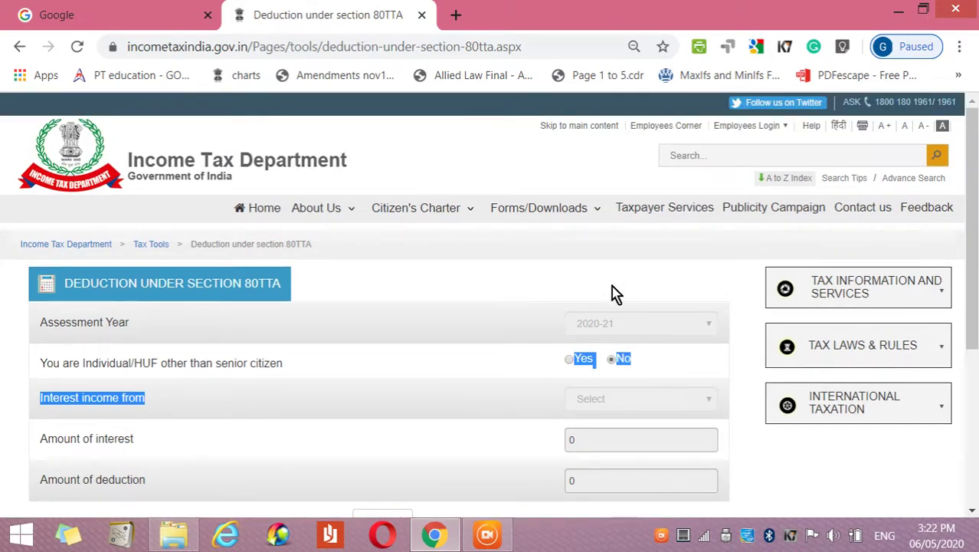
Change the answer for being an Individual/HUF other than senior citizen to Yes in the Section 80TTA calculator.
{"action": "scroll", "coordinate": [617, 293], "scroll_direction": "down", "scroll_amount": 1}
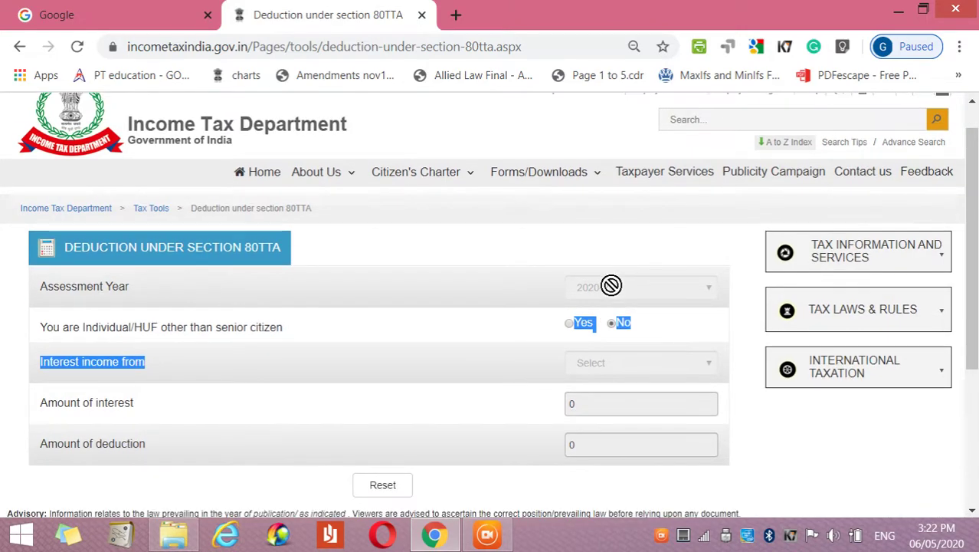
{"action": "left_click", "coordinate": [570, 324]}
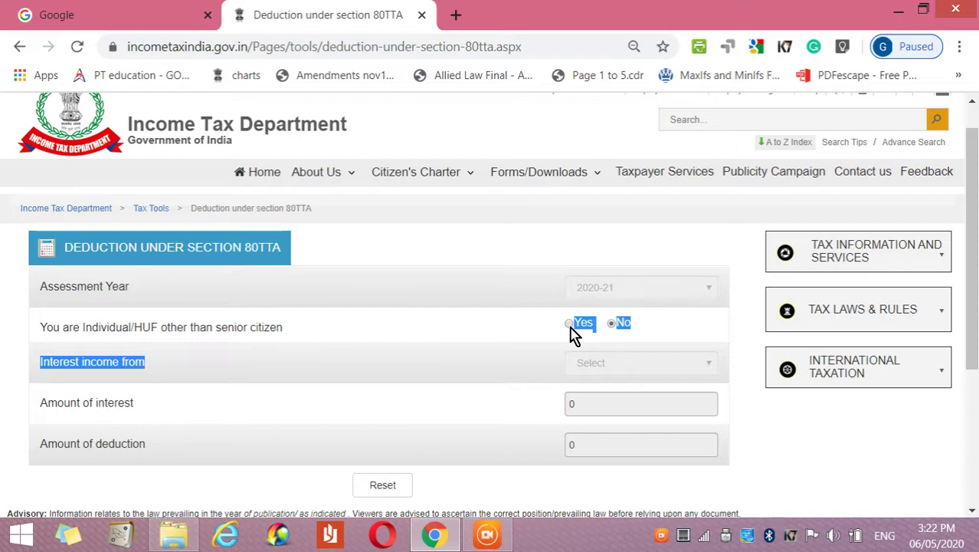
{"action": "left_click", "coordinate": [616, 324]}
{"action": "left_click", "coordinate": [570, 323]}
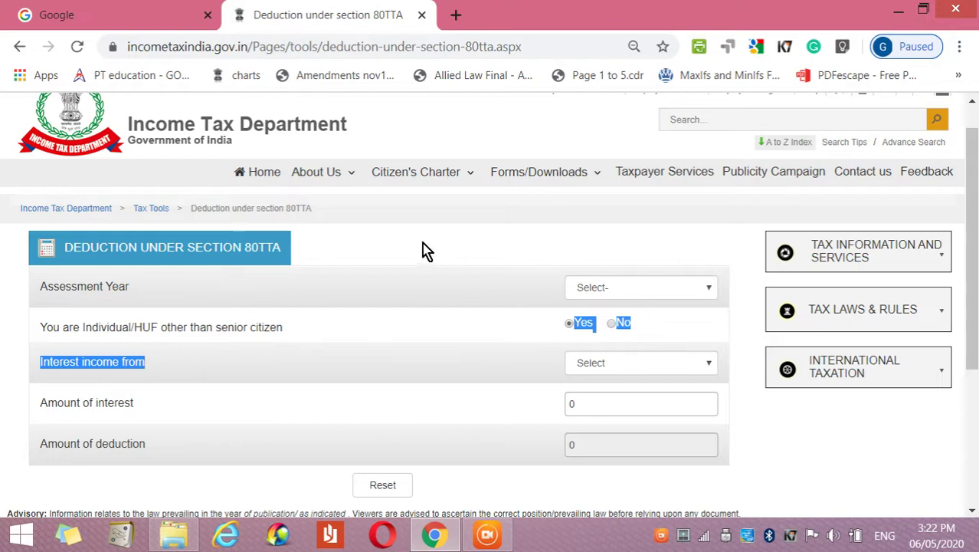
Return to the tax tools list, read the Deduction under Section 80DD explanation down to the amount of deduction, and close it.
{"action": "left_click", "coordinate": [22, 45]}
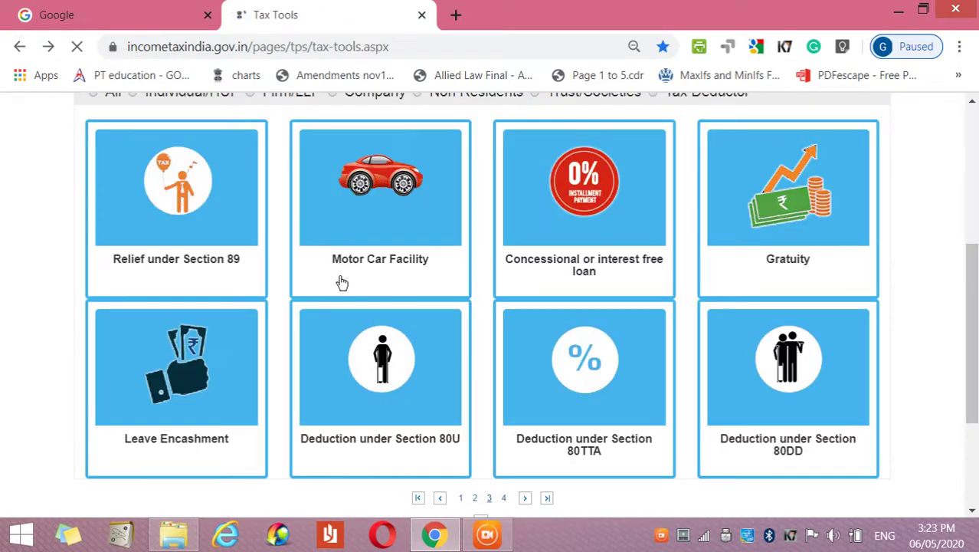
{"action": "mouse_move", "coordinate": [600, 404]}
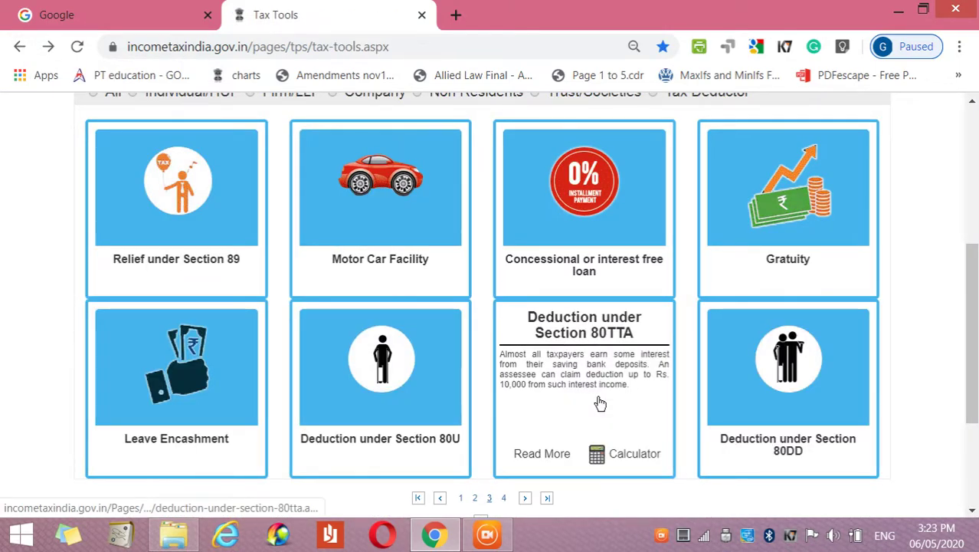
{"action": "mouse_move", "coordinate": [772, 414]}
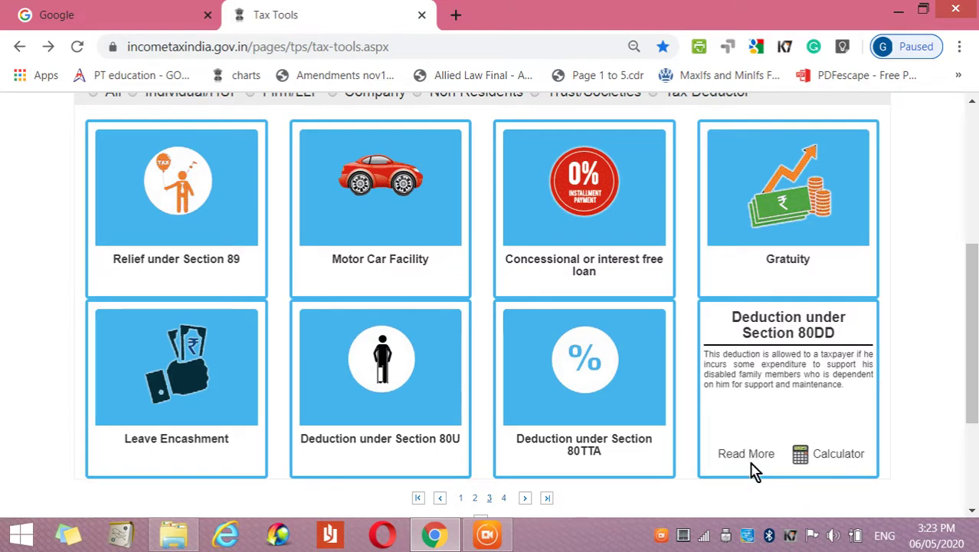
{"action": "left_click_drag", "start_coordinate": [751, 462], "coordinate": [754, 466]}
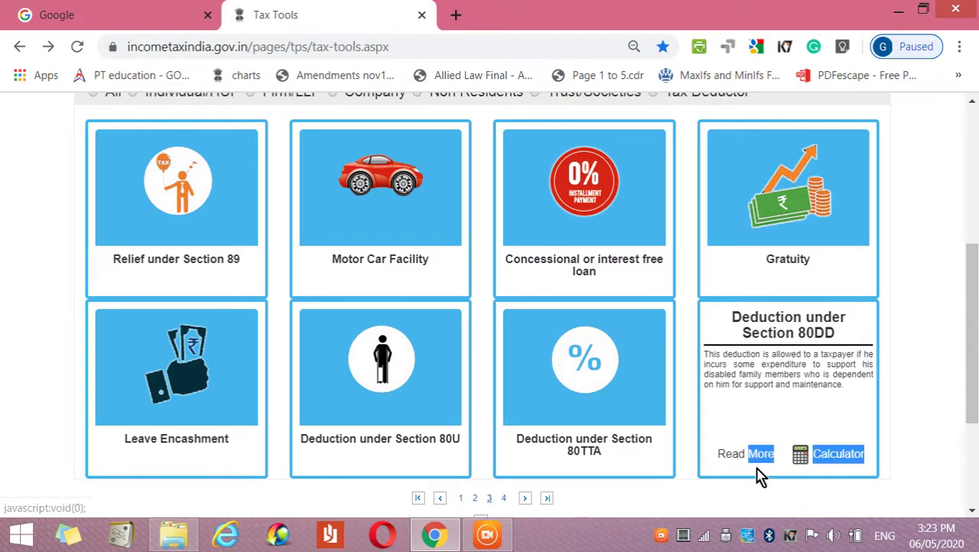
{"action": "left_click", "coordinate": [762, 460]}
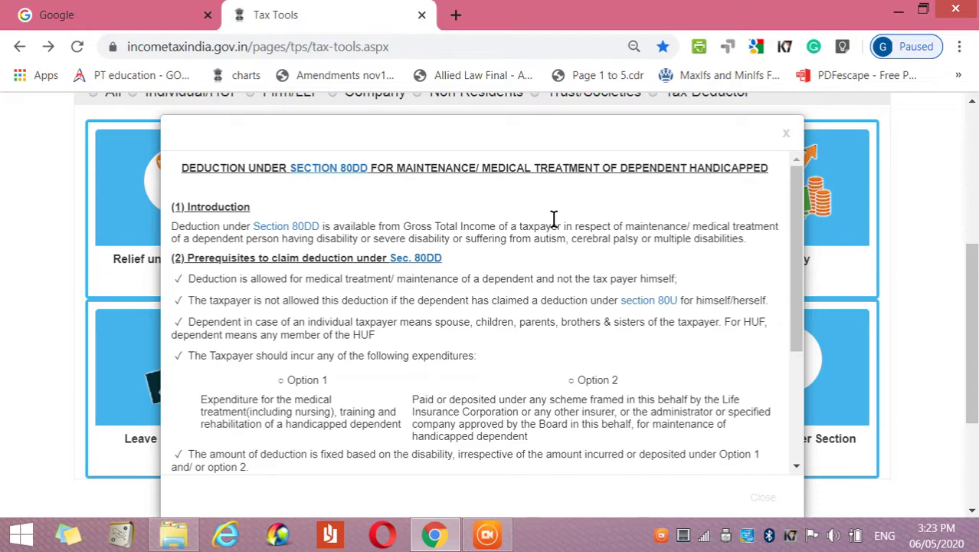
{"action": "scroll", "coordinate": [556, 223], "scroll_direction": "down", "scroll_amount": 1}
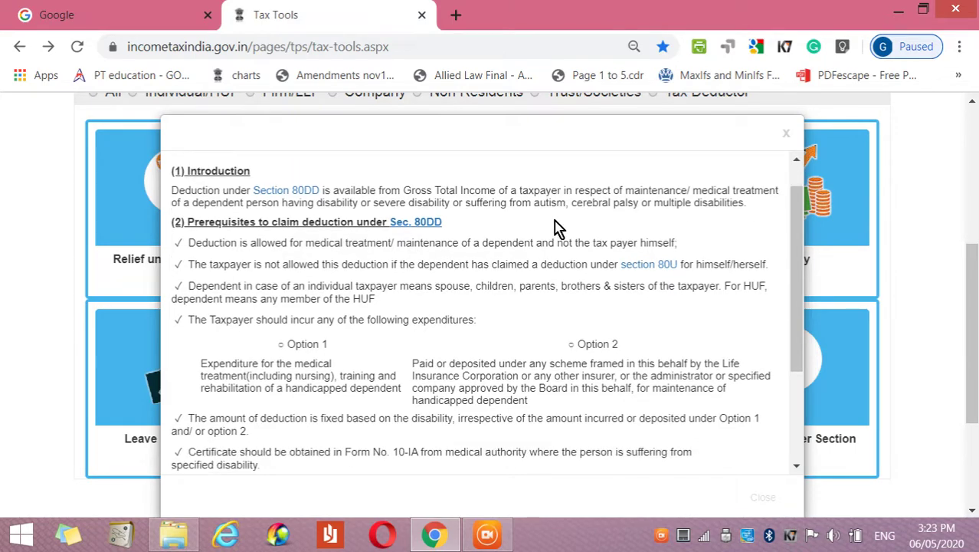
{"action": "scroll", "coordinate": [556, 224], "scroll_direction": "down", "scroll_amount": 5}
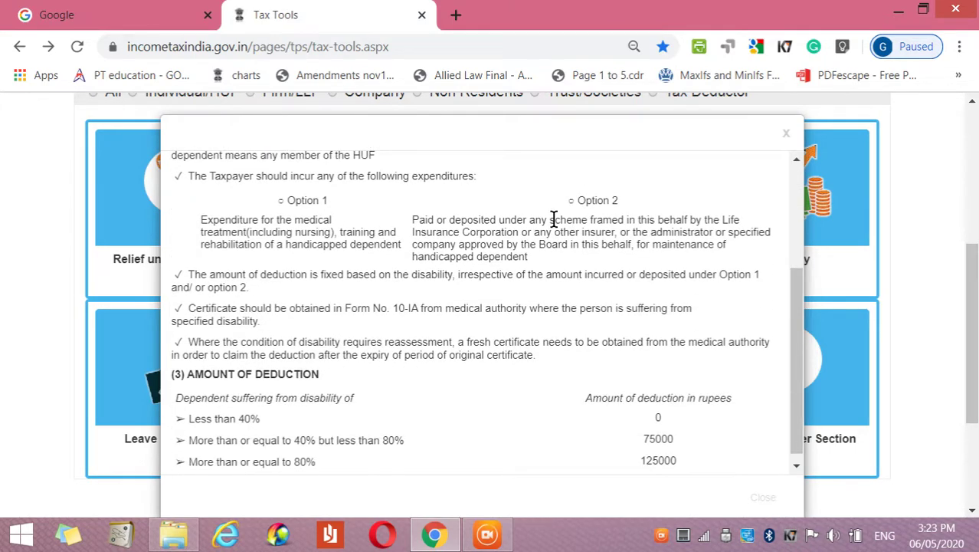
{"action": "scroll", "coordinate": [554, 218], "scroll_direction": "down", "scroll_amount": 2}
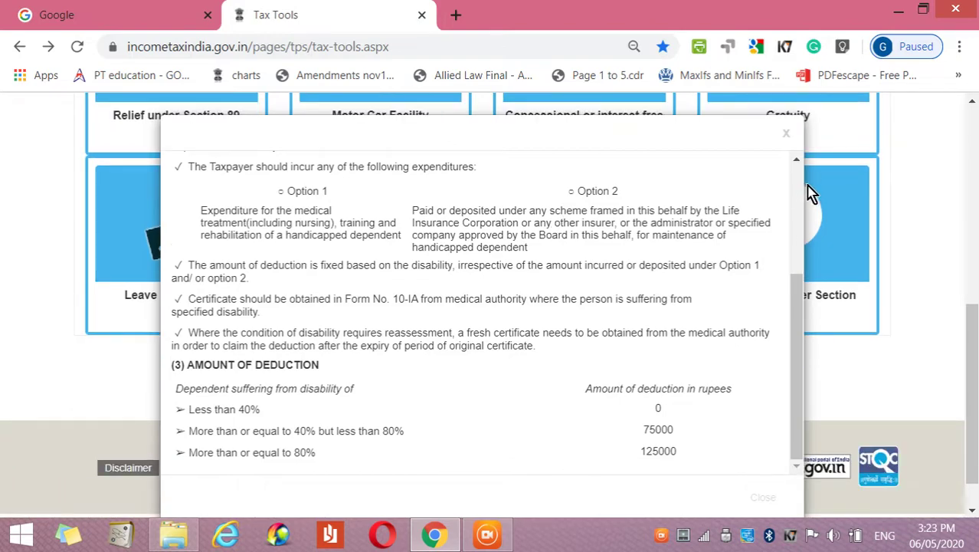
{"action": "left_click", "coordinate": [787, 138]}
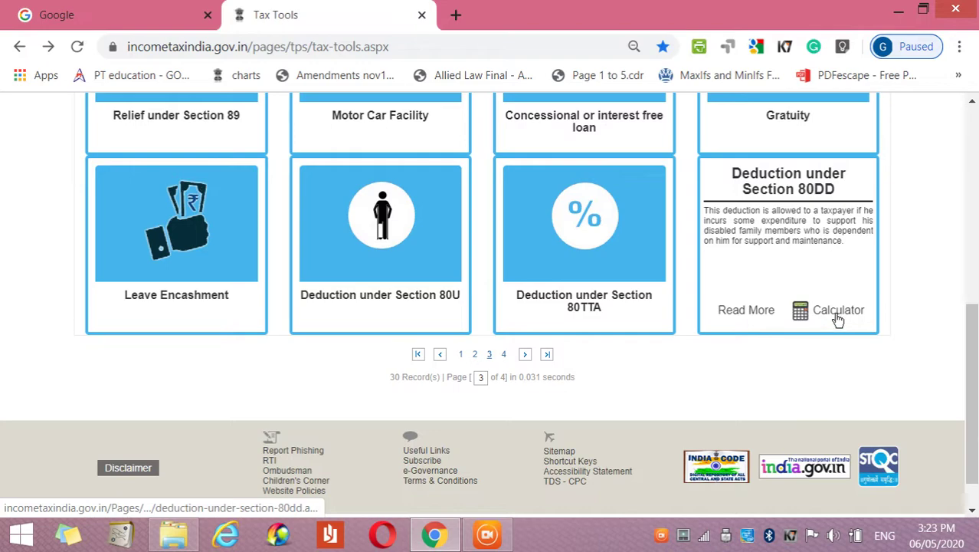
Open the Deduction under Section 80DD calculator and set the assessment year to 2020-21.
{"action": "left_click", "coordinate": [837, 314]}
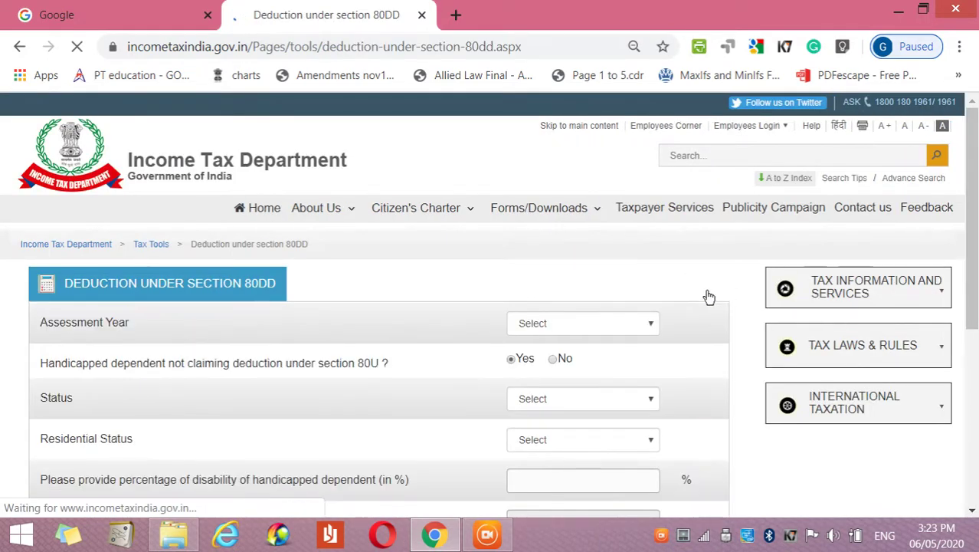
{"action": "left_click", "coordinate": [648, 328]}
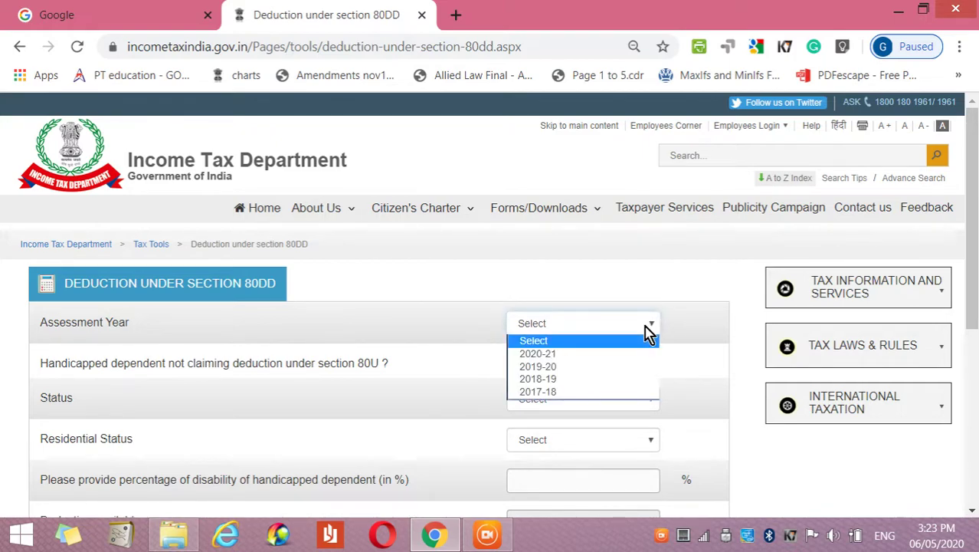
{"action": "key", "text": "Down"}
{"action": "key", "text": "Return"}
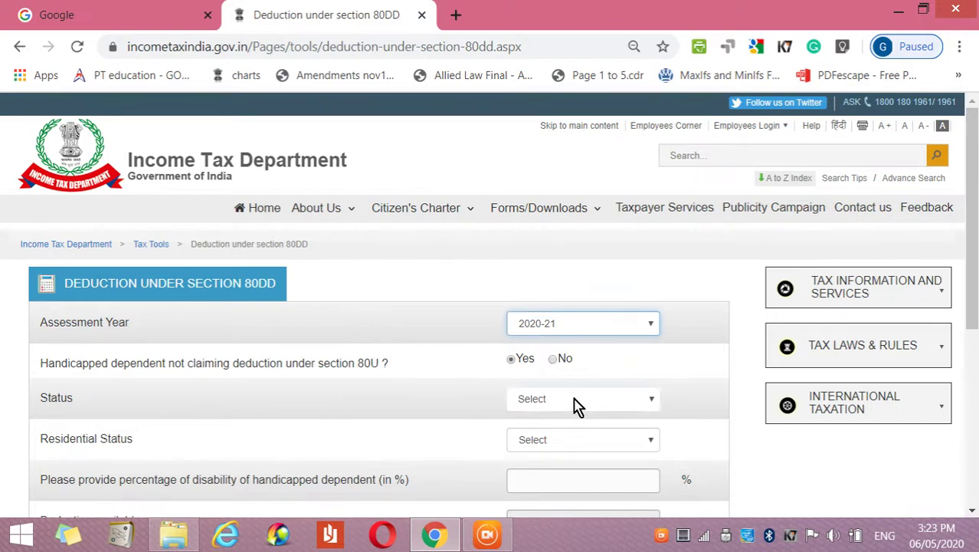
Set the taxpayer's status to Individual in the Section 80DD calculator.
{"action": "left_click", "coordinate": [576, 400]}
{"action": "key", "text": "Down"}
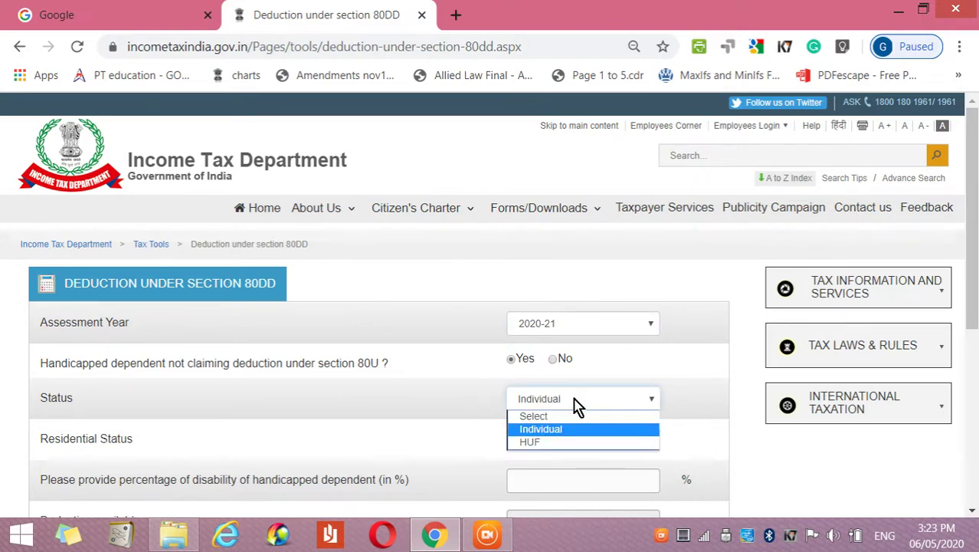
{"action": "key", "text": "Return"}
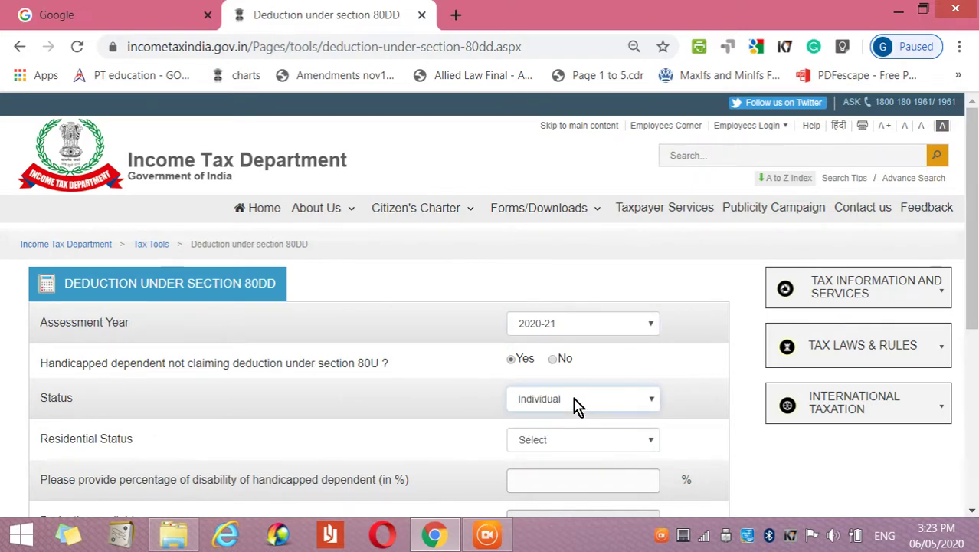
{"action": "left_click", "coordinate": [576, 400]}
{"action": "left_click", "coordinate": [576, 400]}
Set the residential status to Non-Resident in the Section 80DD calculator.
{"action": "left_click", "coordinate": [571, 442]}
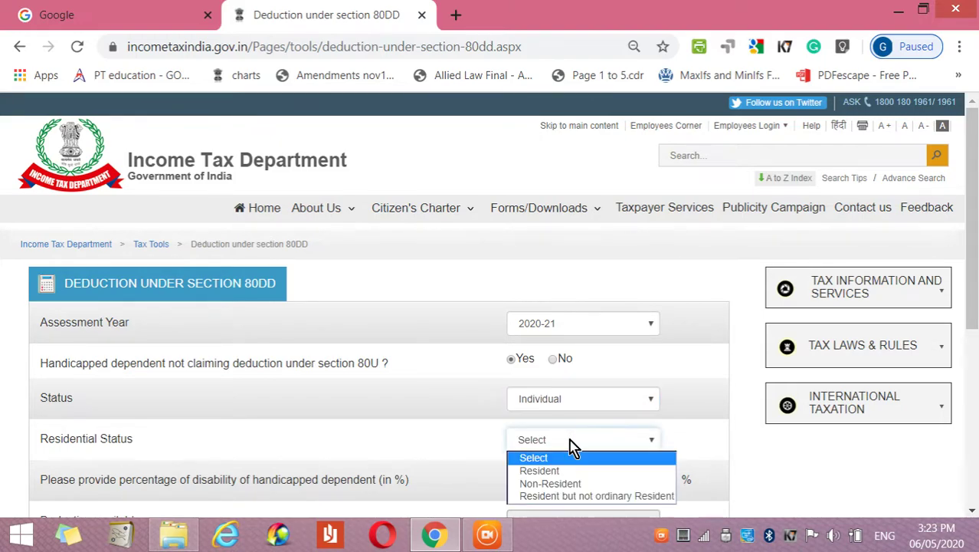
{"action": "key", "text": "Down"}
{"action": "key", "text": "Down"}
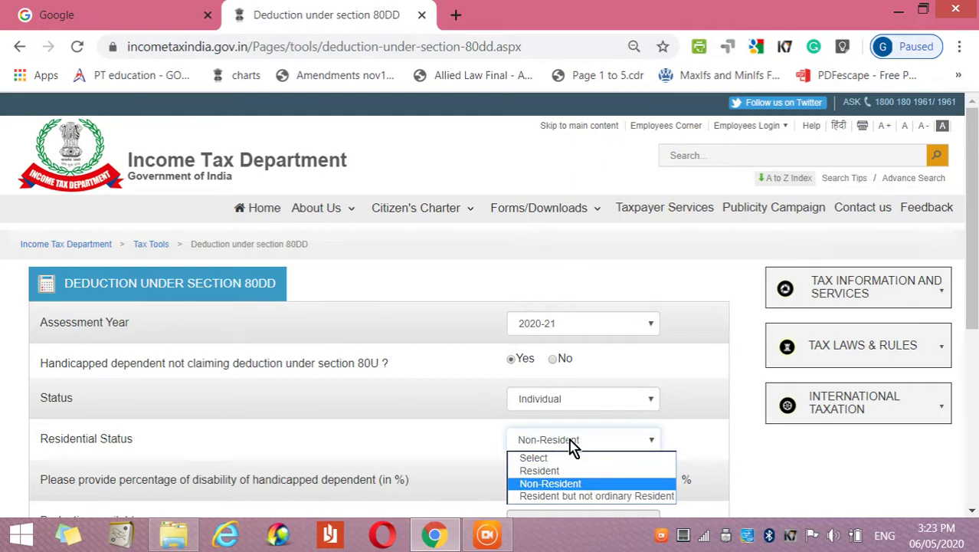
{"action": "left_click", "coordinate": [573, 443]}
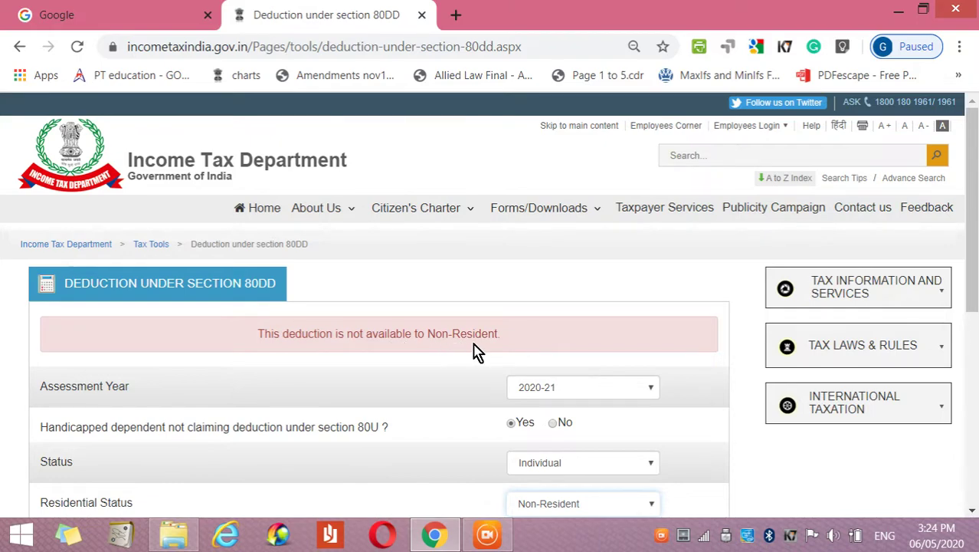
Switch the residential status among the resident and non-resident options, leaving it on Resident but not ordinary Resident.
{"action": "key", "text": "Down"}
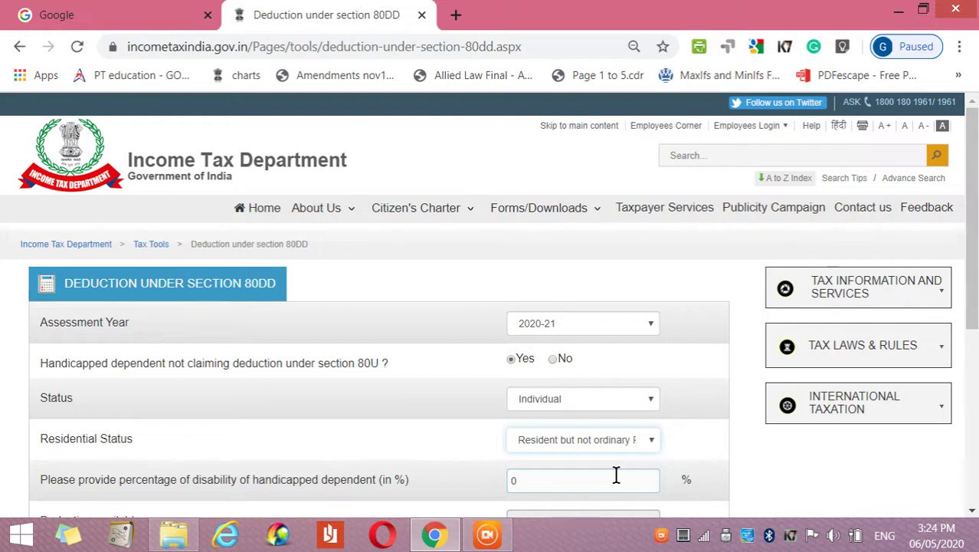
{"action": "key", "text": "Up"}
{"action": "key", "text": "Up"}
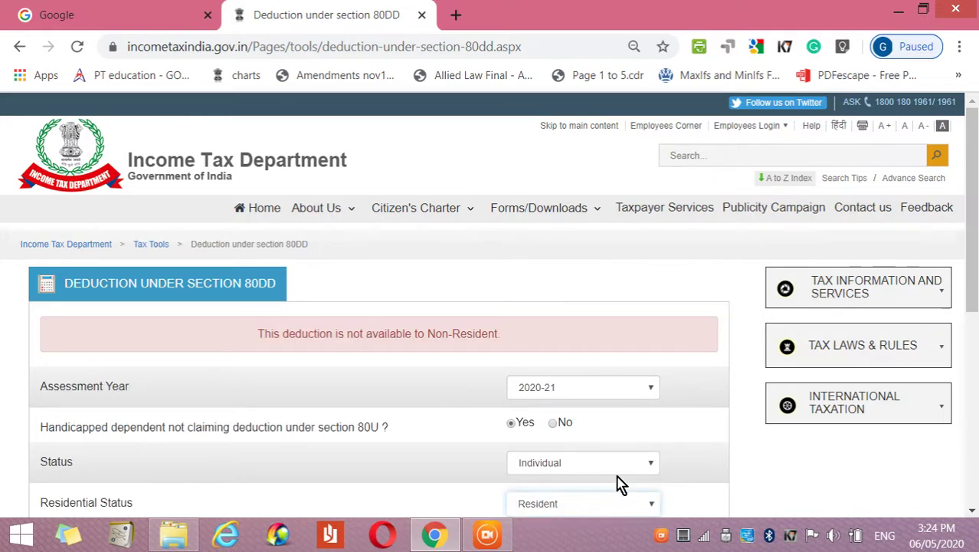
{"action": "left_click", "coordinate": [977, 419]}
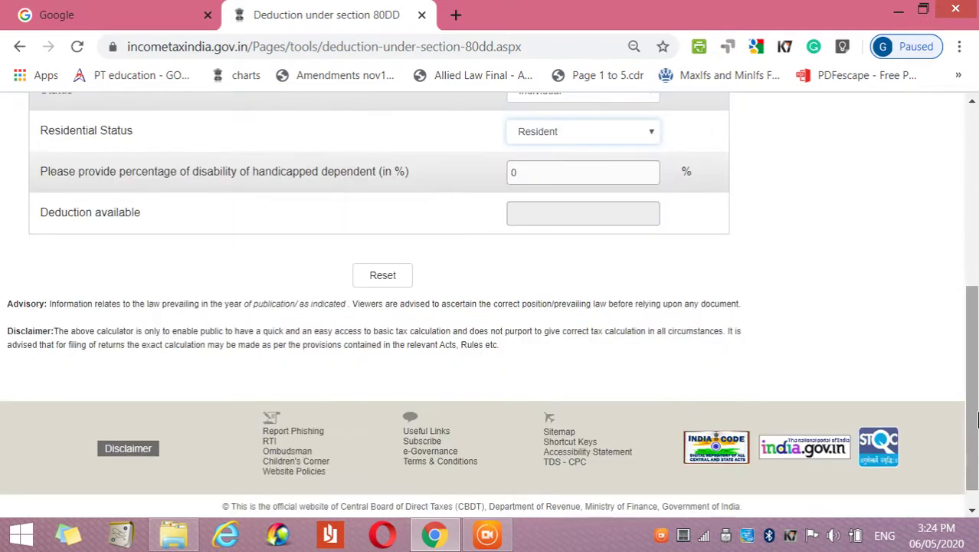
{"action": "key", "text": "Up"}
{"action": "key", "text": "Down"}
{"action": "key", "text": "Down"}
{"action": "key", "text": "Down"}
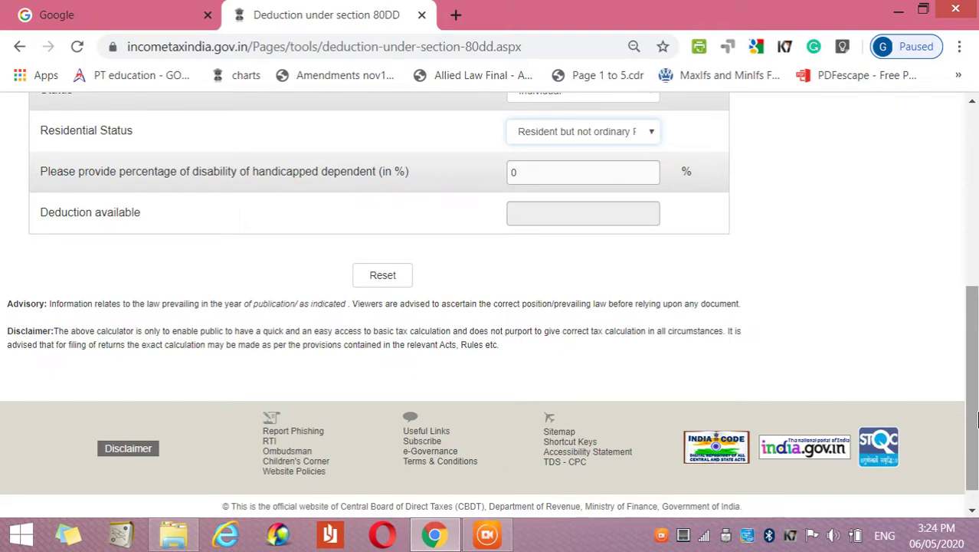
Answer No to the handicapped dependent not claiming deduction under section 80U, and return to the tax tools list.
{"action": "left_click", "coordinate": [976, 261]}
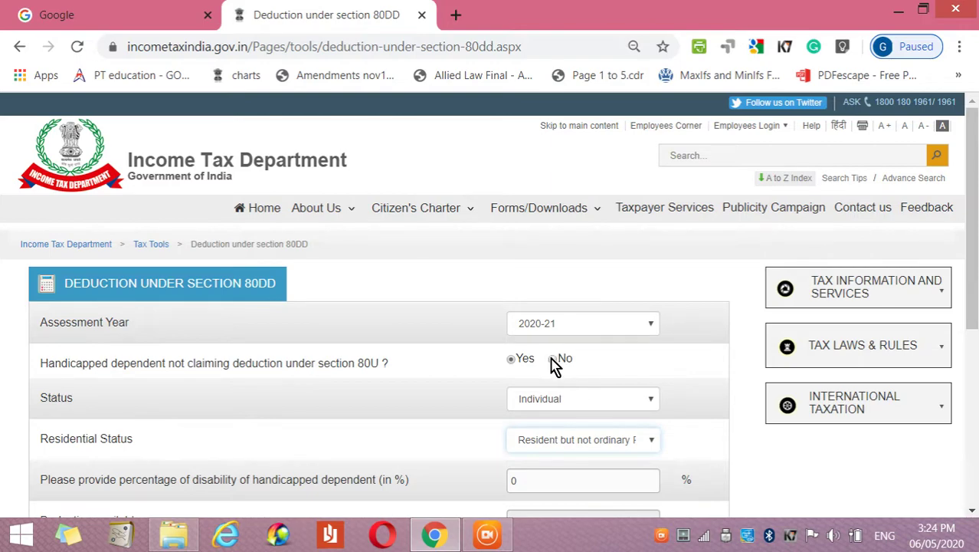
{"action": "left_click", "coordinate": [552, 359]}
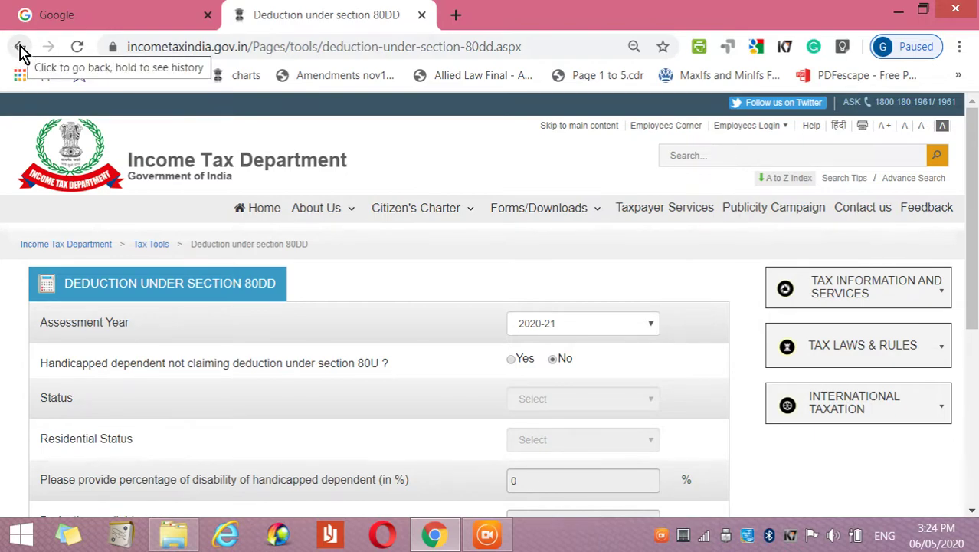
{"action": "left_click", "coordinate": [21, 48]}
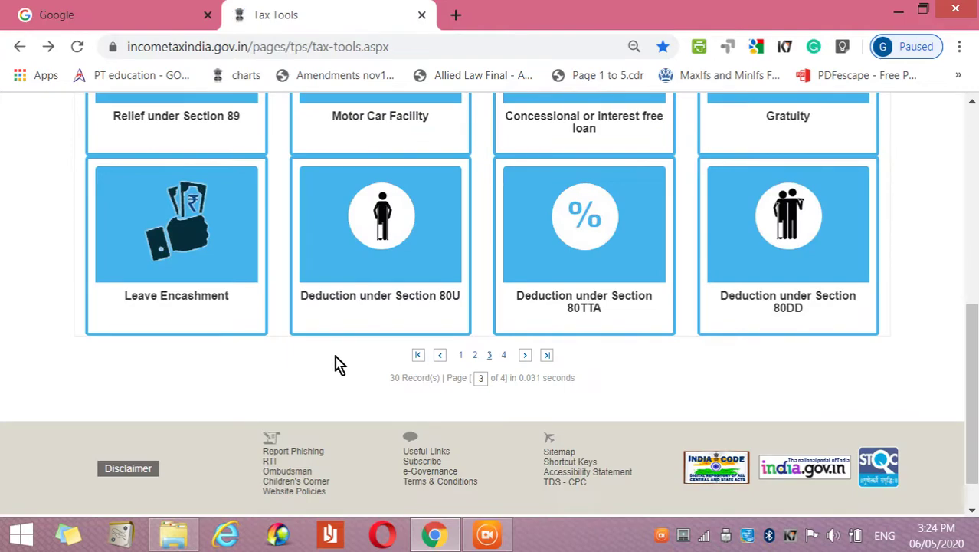
Go to page 4 of the tax tools list and open the Deduction under Section 80D explanation.
{"action": "left_click", "coordinate": [503, 357]}
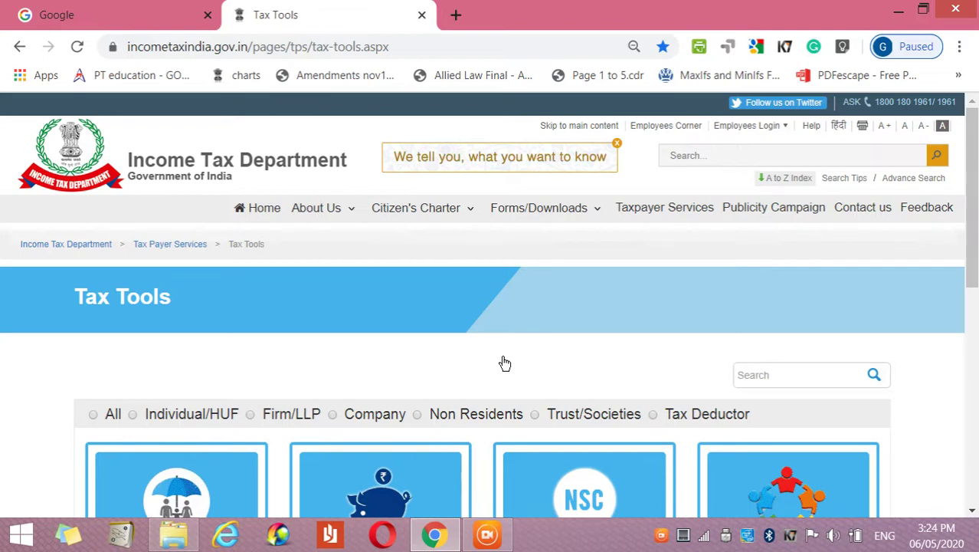
{"action": "scroll", "coordinate": [505, 363], "scroll_direction": "down", "scroll_amount": 3}
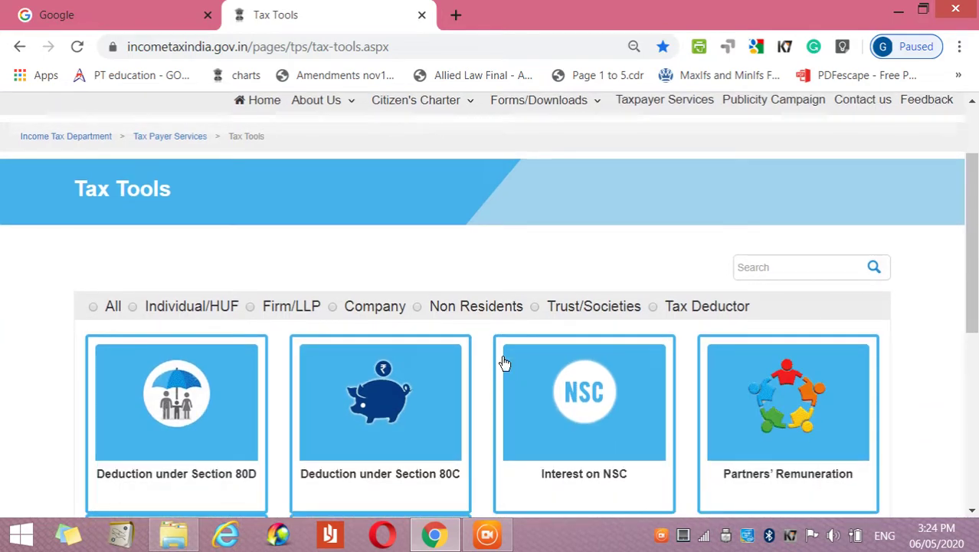
{"action": "scroll", "coordinate": [505, 363], "scroll_direction": "down", "scroll_amount": 1}
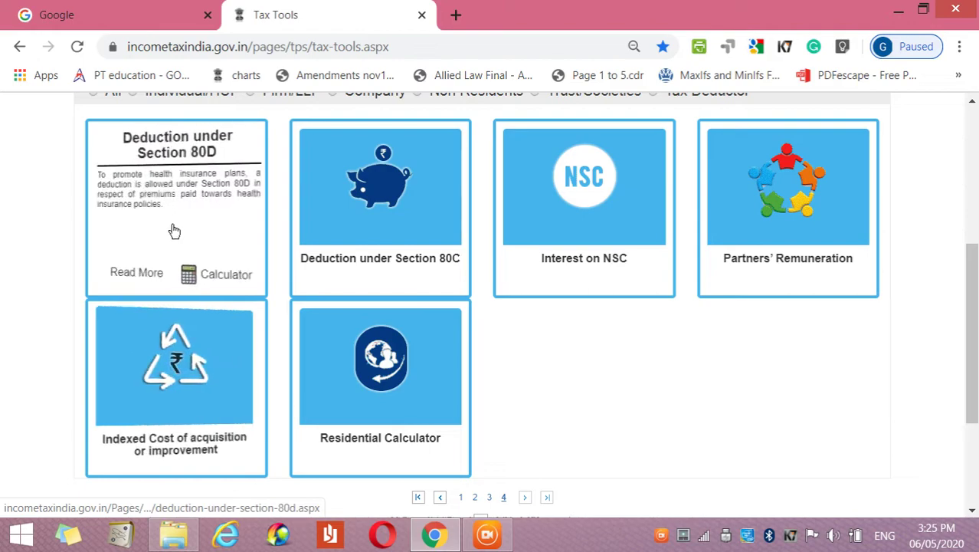
{"action": "left_click", "coordinate": [151, 280]}
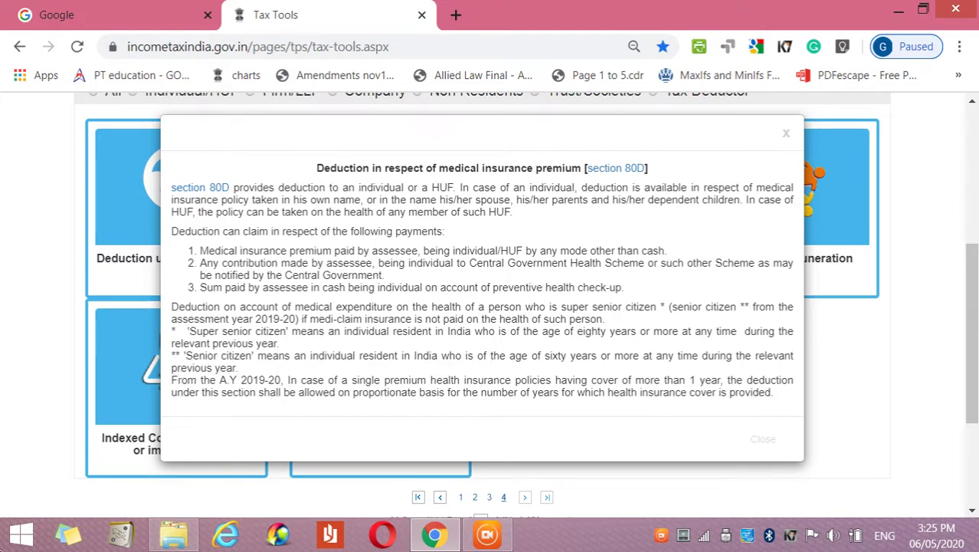
Highlight the Section 80D paragraph on single premium health policies covering more than 1 year from A.Y. 2019-20, and clear the selection.
{"action": "double_click", "coordinate": [174, 379]}
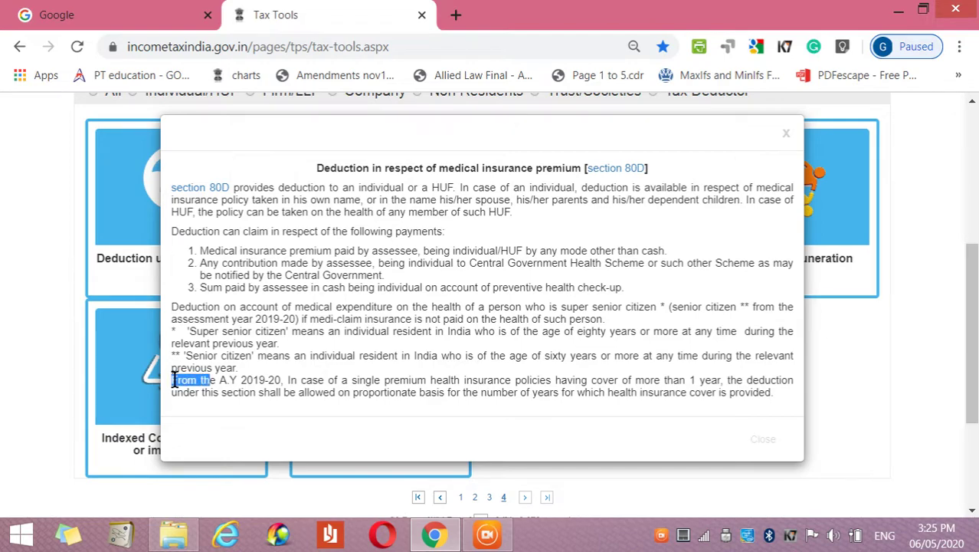
{"action": "key", "text": "shift+Right"}
{"action": "key", "text": "shift+Right"}
{"action": "key", "text": "shift+Right"}
{"action": "key", "text": "shift+Right"}
{"action": "key", "text": "shift+Right"}
{"action": "key", "text": "shift+Right"}
{"action": "key", "text": "shift+Right"}
{"action": "key", "text": "shift+Right"}
{"action": "key", "text": "shift+Right"}
{"action": "key", "text": "shift+Right"}
{"action": "key", "text": "shift+Right"}
{"action": "key", "text": "shift+Right"}
{"action": "key", "text": "shift+Right"}
{"action": "key", "text": "shift+Right"}
{"action": "key", "text": "shift+Right"}
{"action": "key", "text": "shift+Right"}
{"action": "key", "text": "shift+Right"}
{"action": "key", "text": "shift+Right"}
{"action": "key", "text": "shift+Right"}
{"action": "key", "text": "shift+Right"}
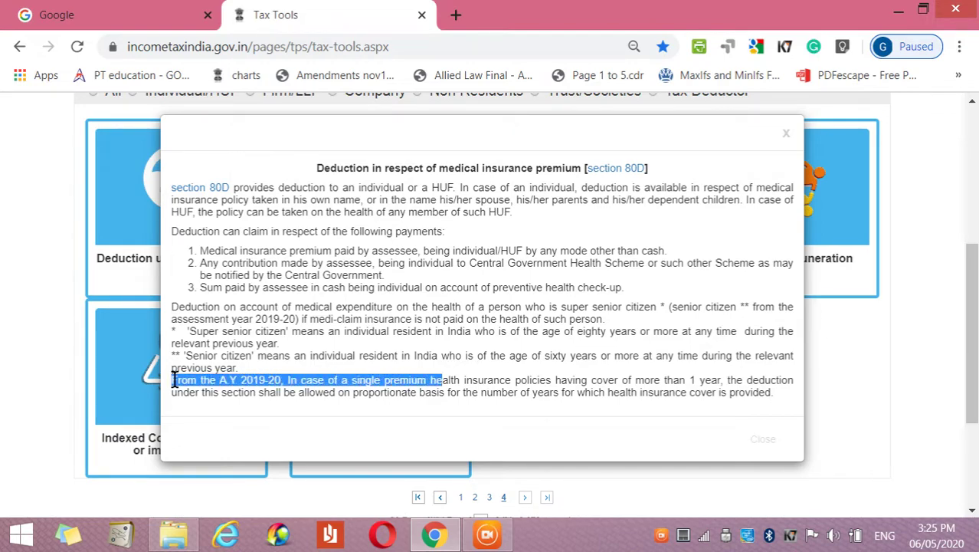
{"action": "key", "text": "shift+Right"}
{"action": "key", "text": "shift+Right"}
{"action": "key", "text": "shift+Right"}
{"action": "key", "text": "shift+Right"}
{"action": "key", "text": "shift+Right"}
{"action": "key", "text": "shift+Right"}
{"action": "key", "text": "shift+Right"}
{"action": "key", "text": "shift+Right"}
{"action": "key", "text": "shift+Right"}
{"action": "key", "text": "shift+Right"}
{"action": "key", "text": "shift+Right"}
{"action": "key", "text": "shift+Right"}
{"action": "key", "text": "shift+Right"}
{"action": "key", "text": "shift+Right"}
{"action": "key", "text": "shift+Right"}
{"action": "key", "text": "shift+Right"}
{"action": "key", "text": "shift+Right"}
{"action": "key", "text": "shift+Right"}
{"action": "key", "text": "shift+Right"}
{"action": "key", "text": "shift+Right"}
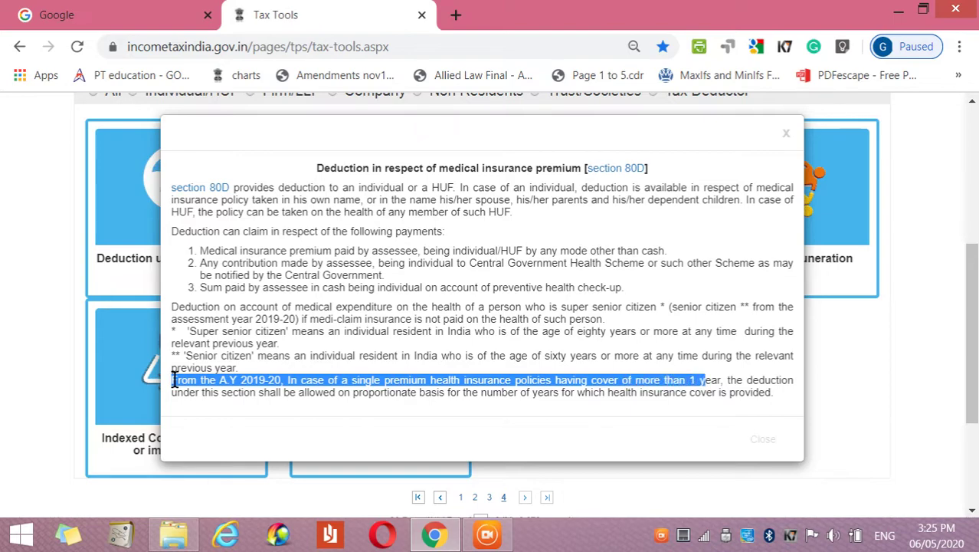
{"action": "key", "text": "shift+Right"}
{"action": "key", "text": "shift+Right"}
{"action": "key", "text": "shift+Right"}
{"action": "key", "text": "shift+Right"}
{"action": "key", "text": "shift+Right"}
{"action": "key", "text": "shift+Right"}
{"action": "key", "text": "shift+Right"}
{"action": "key", "text": "shift+Right"}
{"action": "key", "text": "shift+Right"}
{"action": "key", "text": "shift+Right"}
{"action": "key", "text": "shift+Right"}
{"action": "key", "text": "shift+Right"}
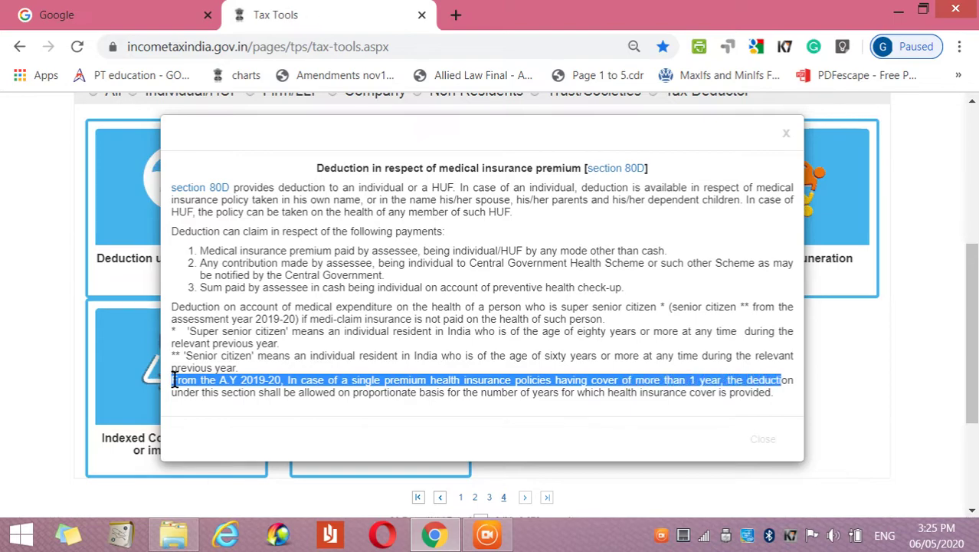
{"action": "key", "text": "shift+Down"}
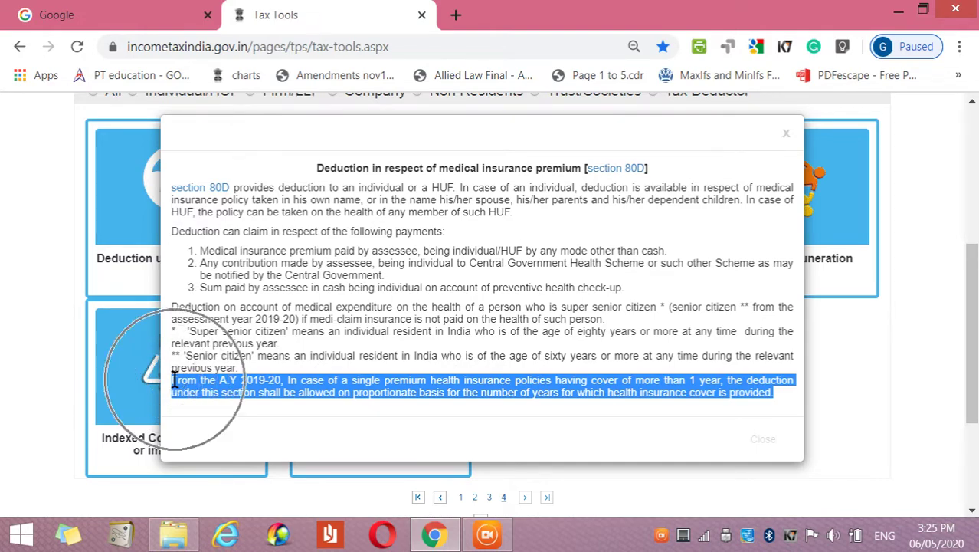
{"action": "left_click", "coordinate": [276, 345]}
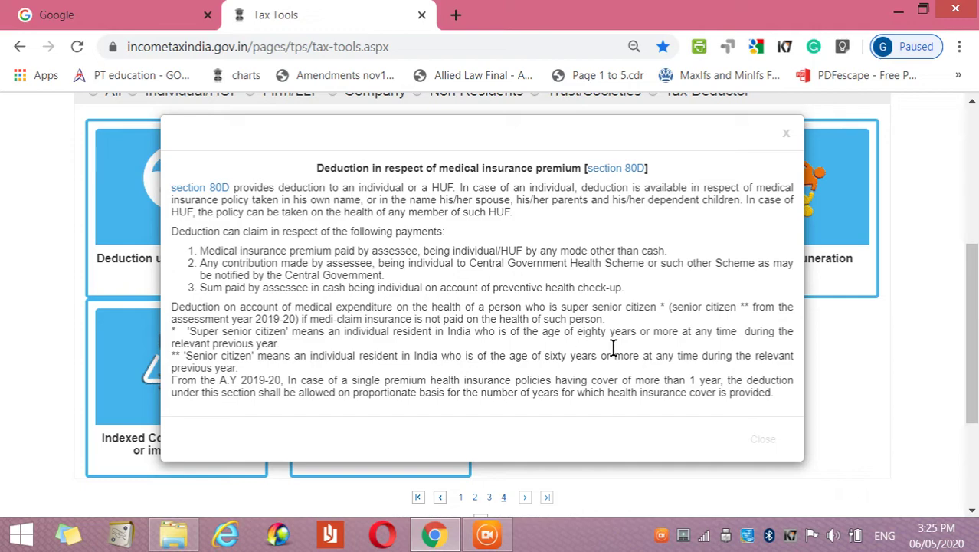
Close the Section 80D explanation and open the Deduction under Section 80D calculator.
{"action": "left_click", "coordinate": [787, 135]}
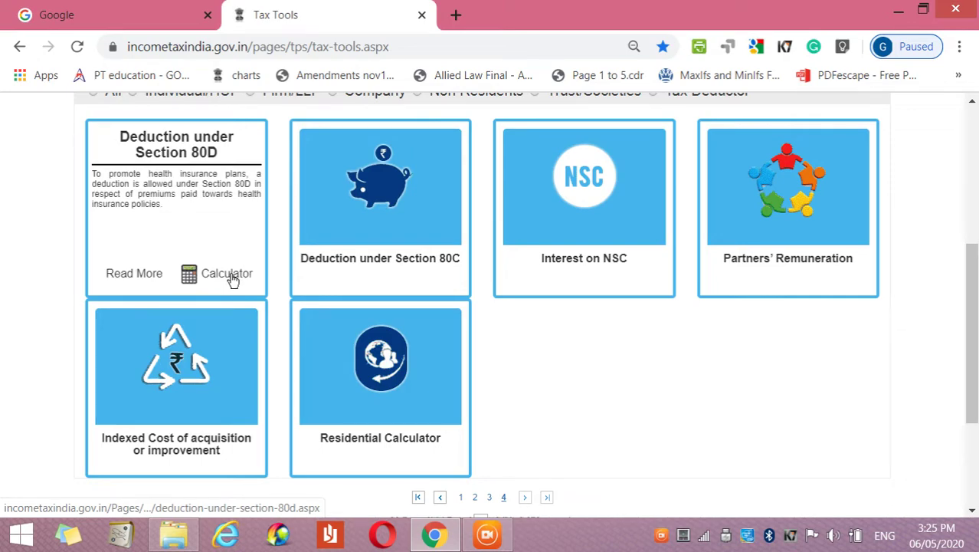
{"action": "left_click", "coordinate": [233, 281]}
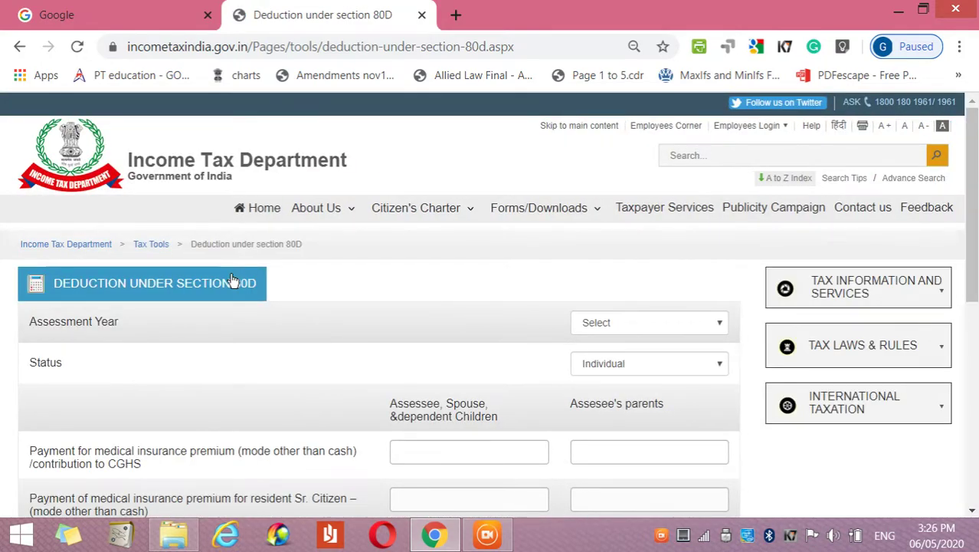
{"action": "scroll", "coordinate": [406, 308], "scroll_direction": "down", "scroll_amount": 1}
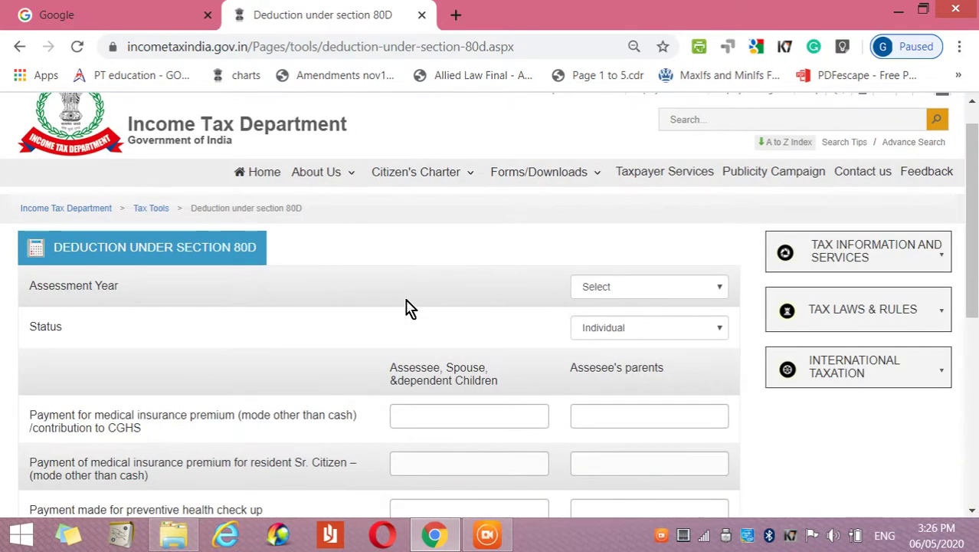
{"action": "scroll", "coordinate": [406, 308], "scroll_direction": "up", "scroll_amount": 1}
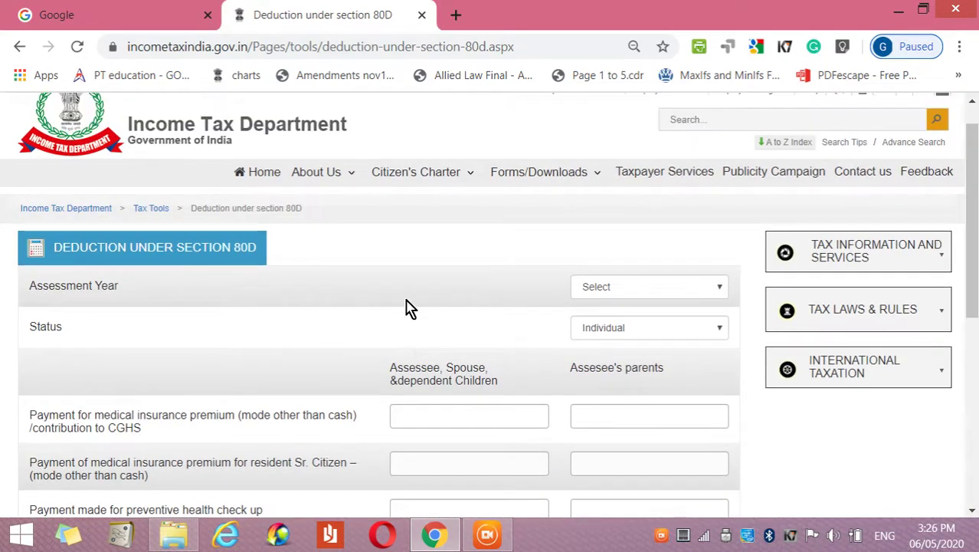
Set the assessment year to 2020-2021 and the status to HUF in the Section 80D calculator.
{"action": "left_click", "coordinate": [605, 289]}
{"action": "key", "text": "Down"}
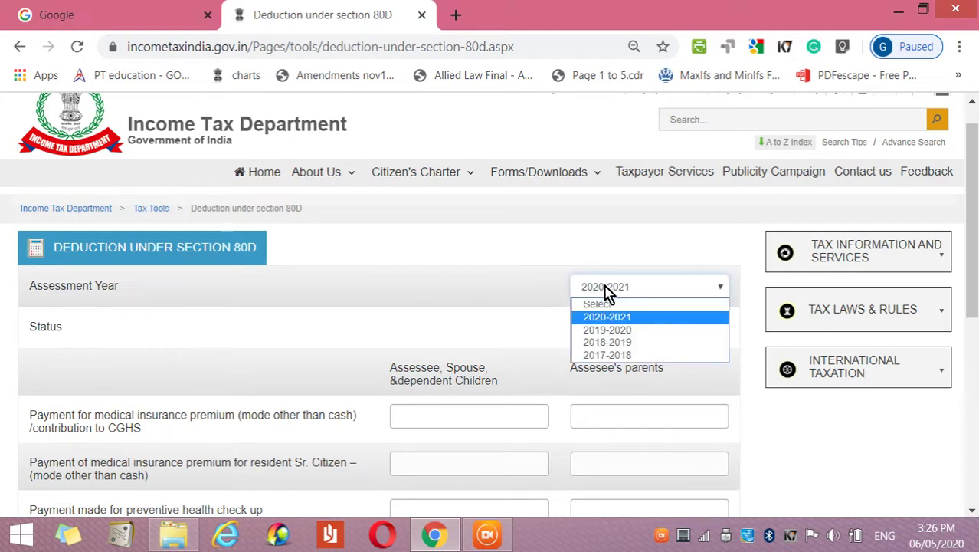
{"action": "key", "text": "Return"}
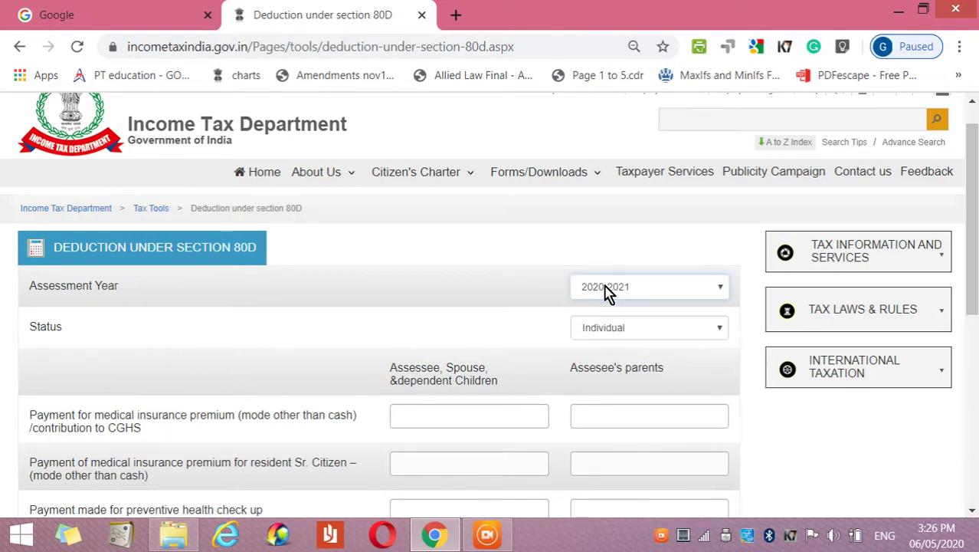
{"action": "left_click", "coordinate": [628, 331]}
{"action": "key", "text": "Down"}
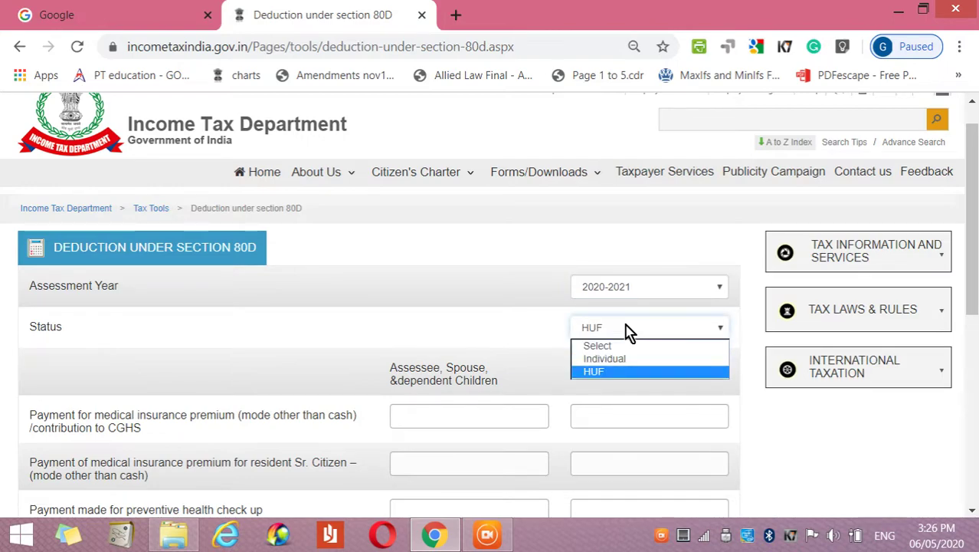
{"action": "key", "text": "Return"}
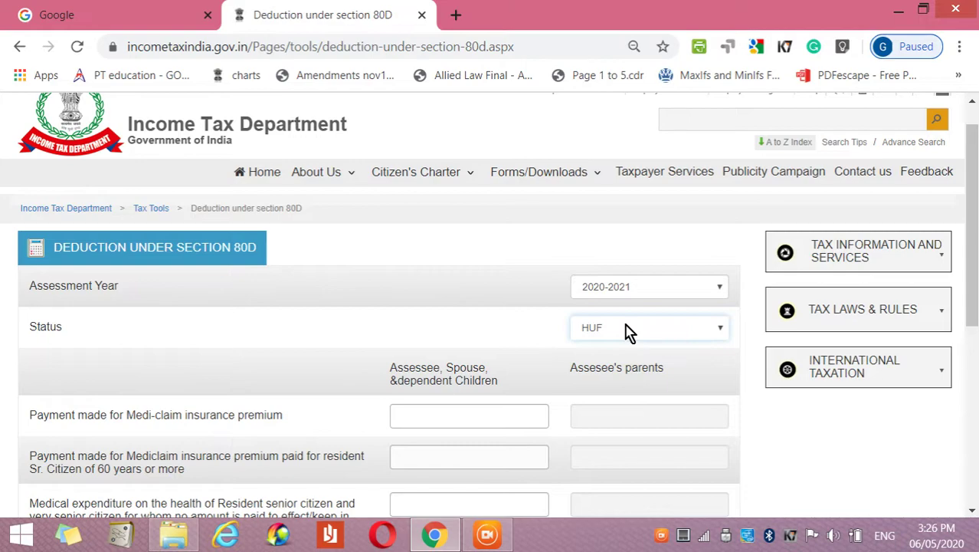
Look over the Section 80D form with the Individual status, and switch the status to HUF.
{"action": "left_click", "coordinate": [968, 413]}
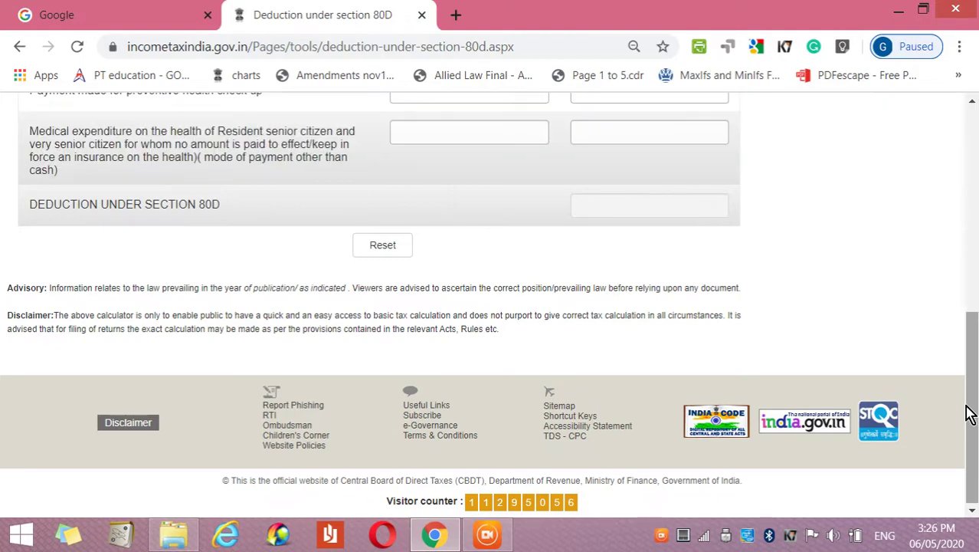
{"action": "left_click_drag", "start_coordinate": [968, 414], "coordinate": [975, 265]}
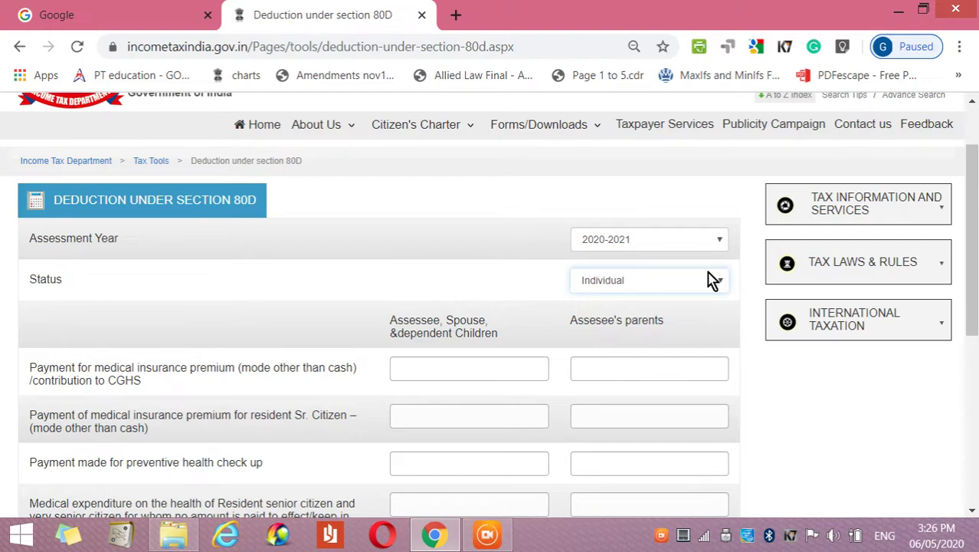
{"action": "left_click", "coordinate": [713, 280]}
{"action": "key", "text": "Down"}
{"action": "key", "text": "Return"}
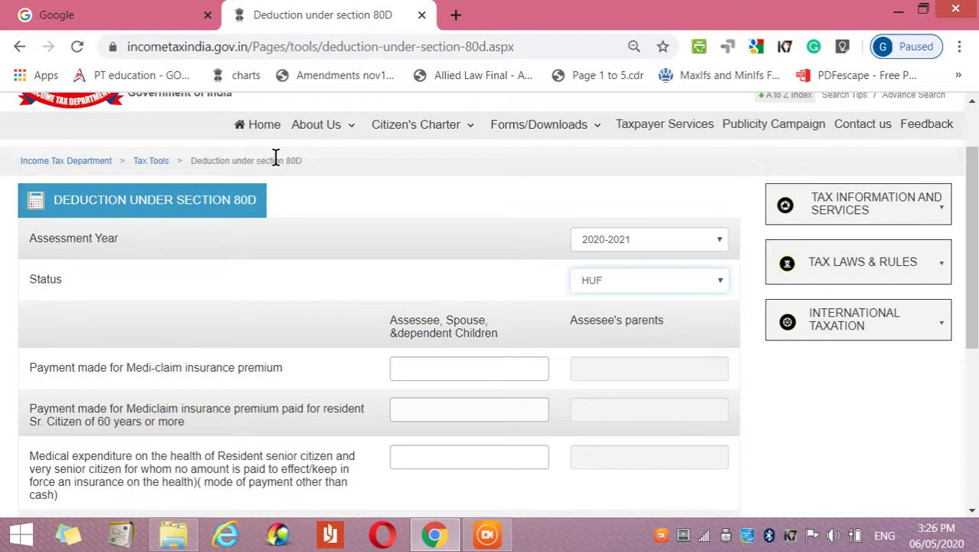
Return to the tax tools list, open the Residential Calculator and go back to the list.
{"action": "left_click", "coordinate": [23, 48]}
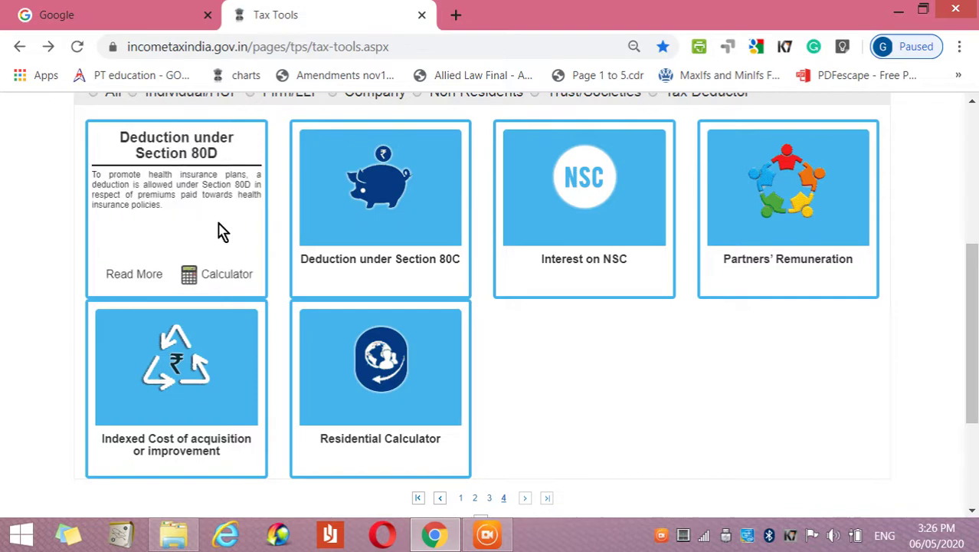
{"action": "mouse_move", "coordinate": [346, 238]}
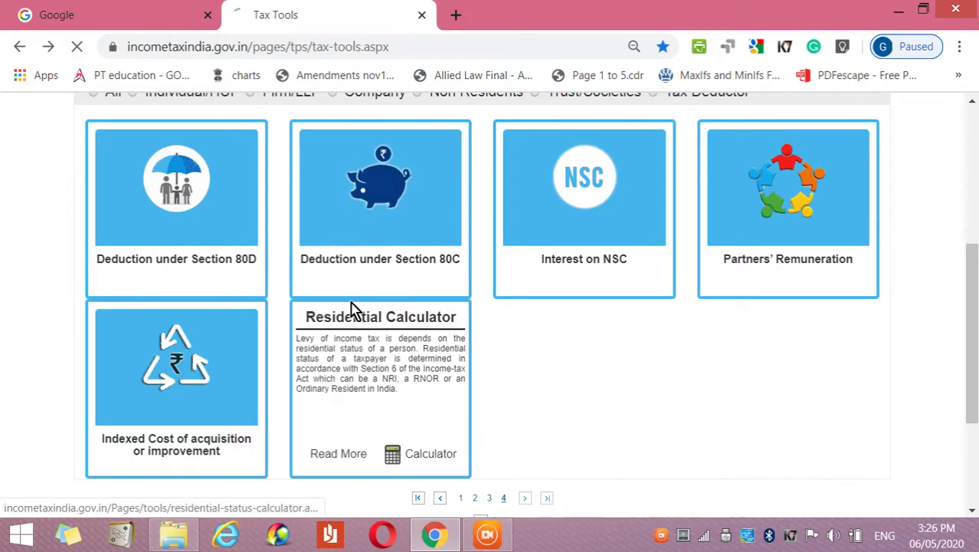
{"action": "left_click", "coordinate": [330, 276]}
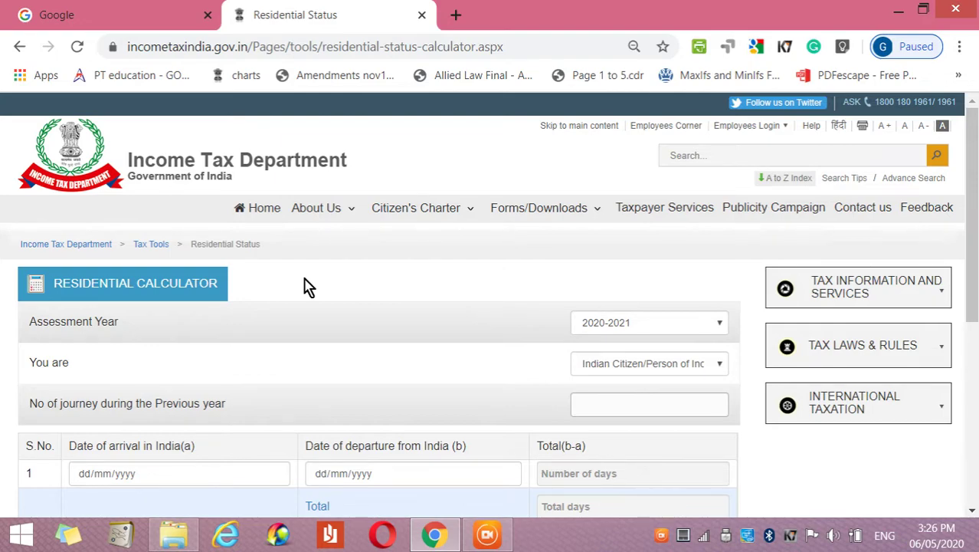
{"action": "left_click", "coordinate": [21, 47]}
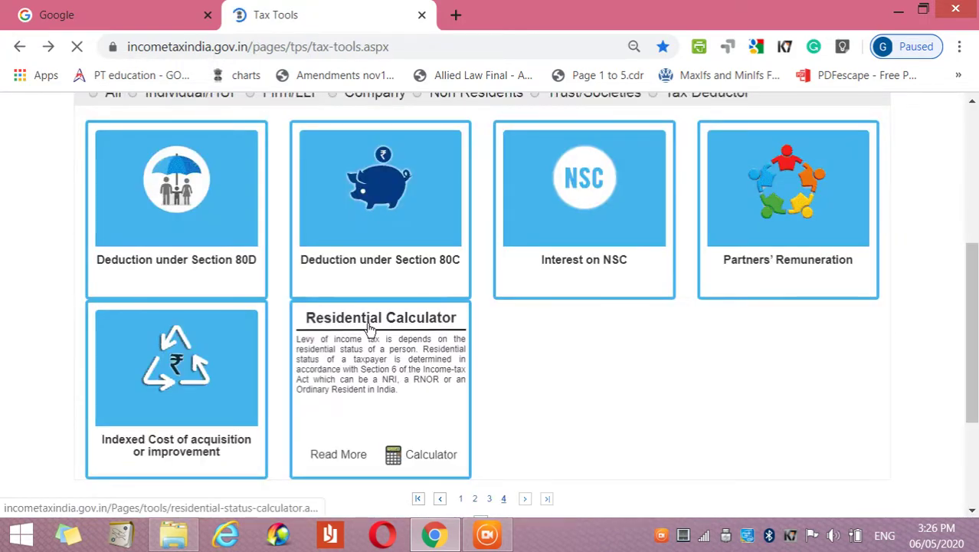
Open the Deduction under Section 80C explanation, read through to its end and close it.
{"action": "mouse_move", "coordinate": [364, 241]}
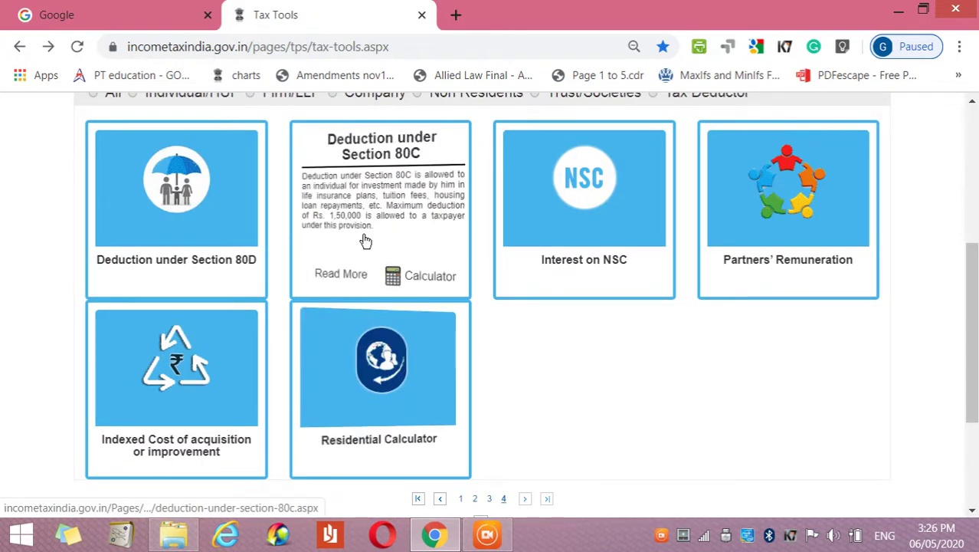
{"action": "left_click", "coordinate": [344, 277]}
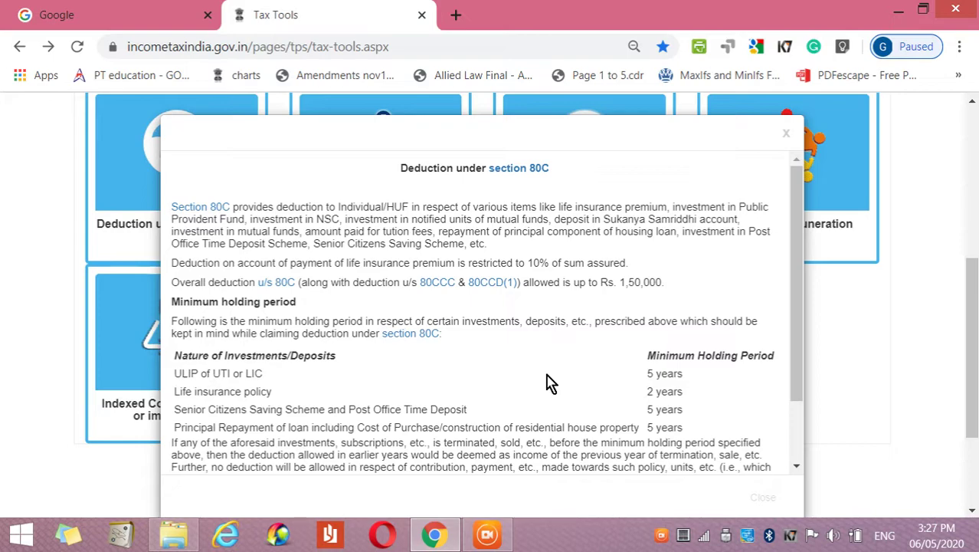
{"action": "scroll", "coordinate": [546, 383], "scroll_direction": "down", "scroll_amount": 1}
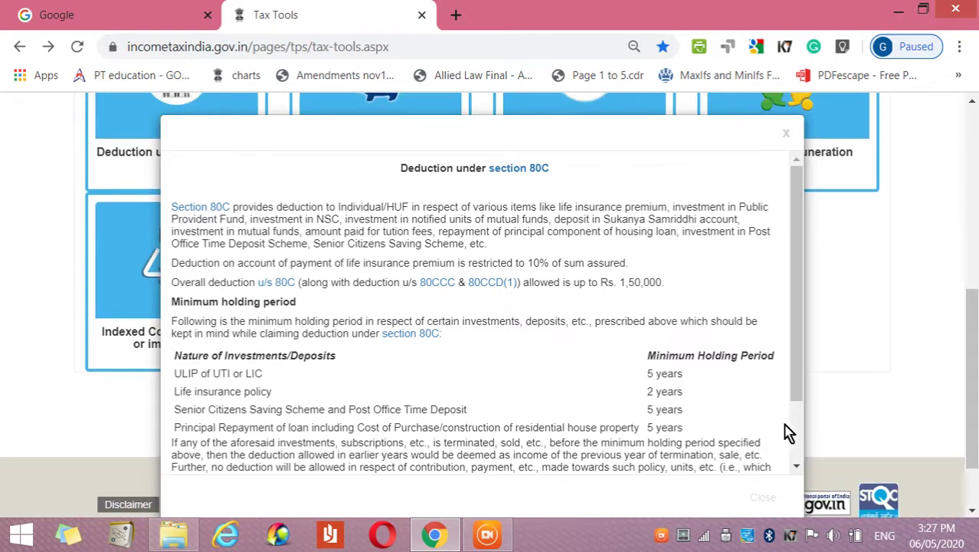
{"action": "scroll", "coordinate": [797, 443], "scroll_direction": "down", "scroll_amount": 1}
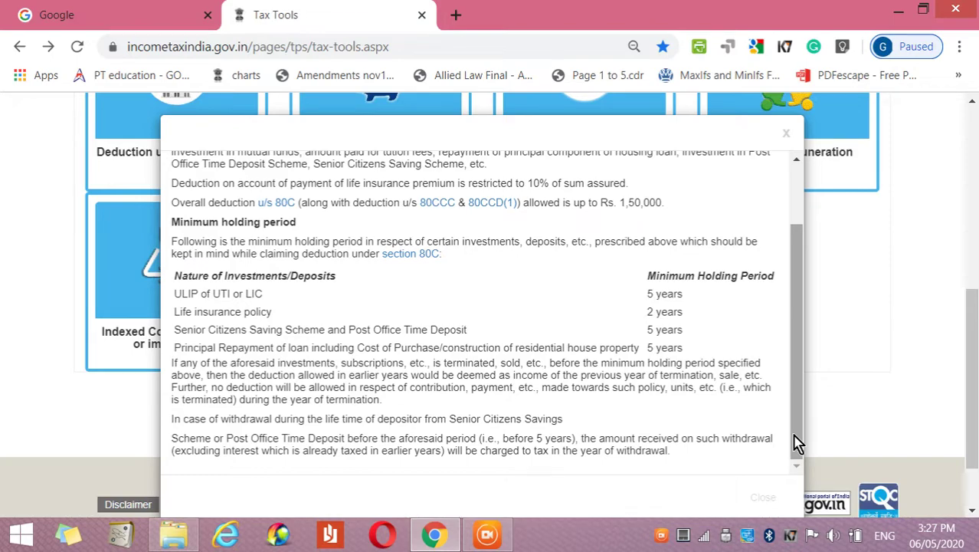
{"action": "left_click", "coordinate": [789, 136]}
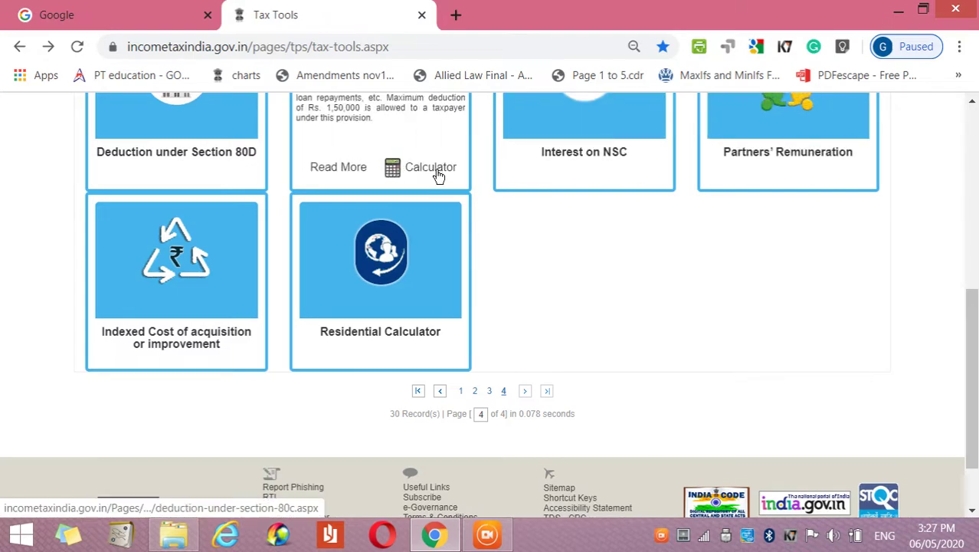
Open the Deduction under Section 80C calculator and set its assessment year to 2020-2021.
{"action": "left_click", "coordinate": [438, 175]}
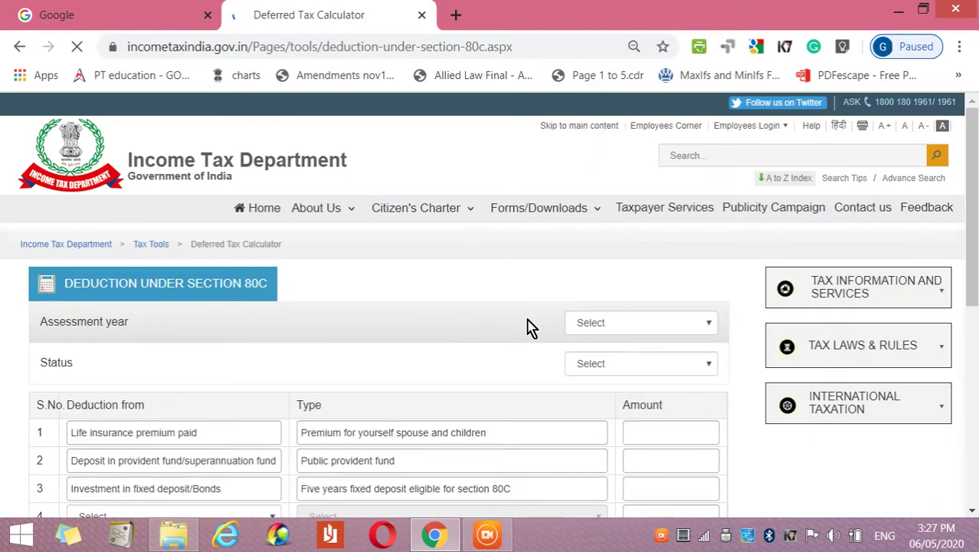
{"action": "left_click", "coordinate": [686, 331]}
{"action": "key", "text": "Down"}
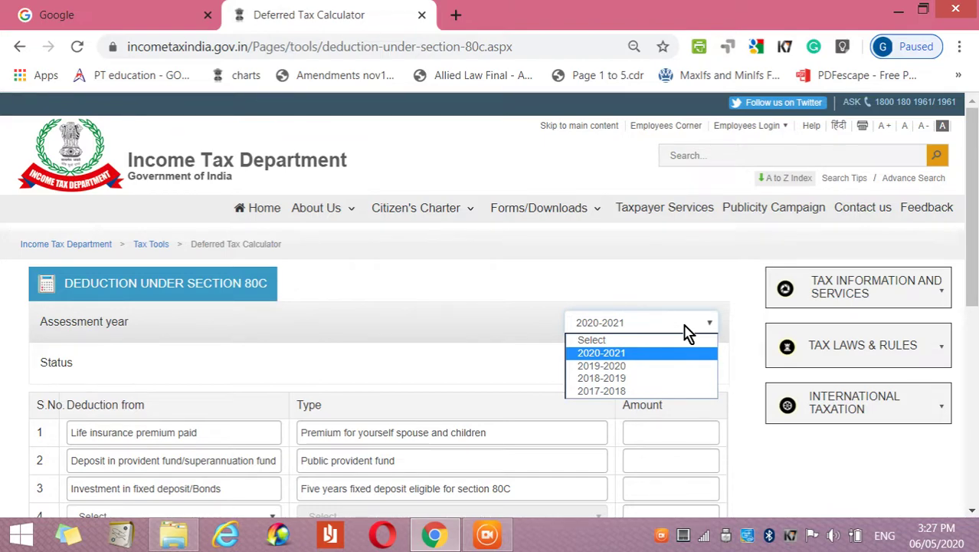
{"action": "key", "text": "Return"}
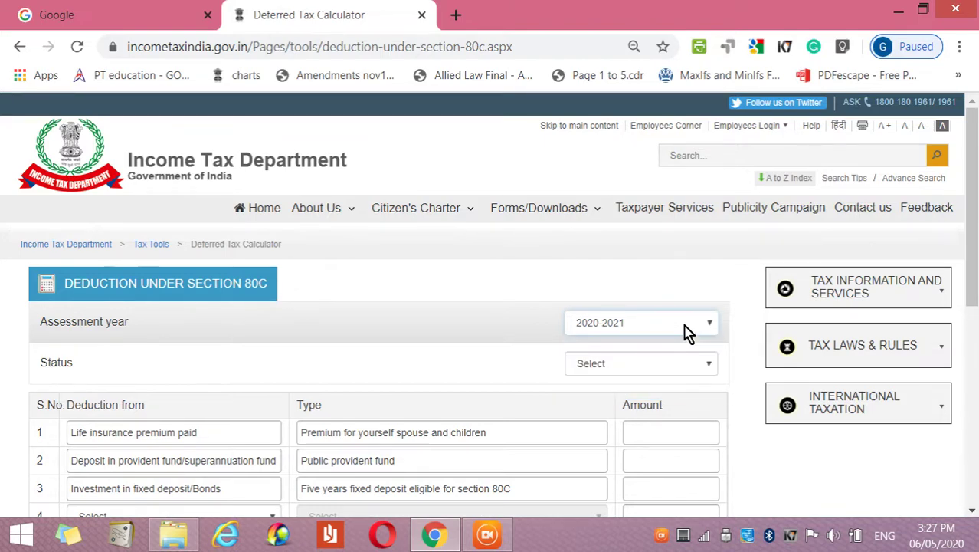
Look over the prefilled Section 80C rows and set row 4's deduction source to Investment in NSC.
{"action": "left_click", "coordinate": [539, 436]}
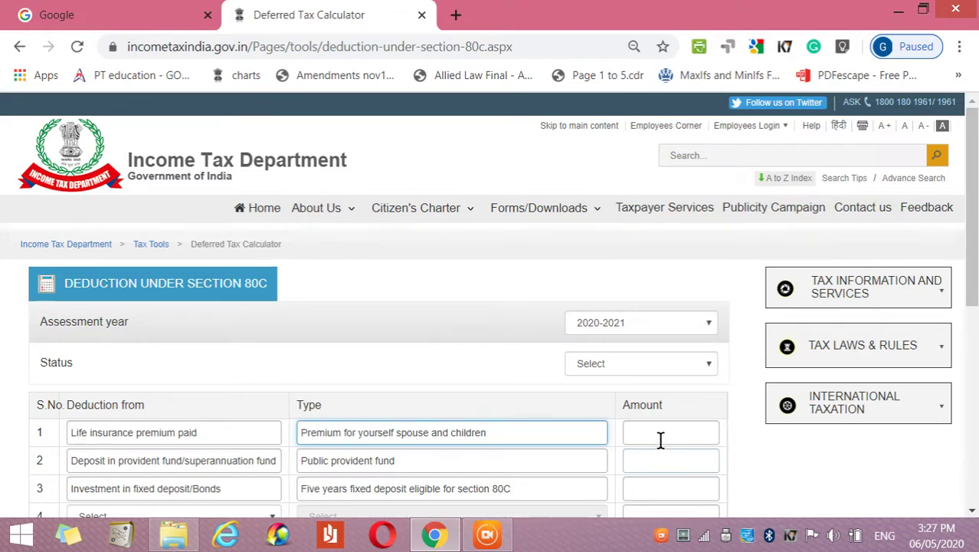
{"action": "left_click", "coordinate": [885, 444]}
{"action": "scroll", "coordinate": [885, 444], "scroll_direction": "down", "scroll_amount": 1}
{"action": "scroll", "coordinate": [885, 444], "scroll_direction": "down", "scroll_amount": 1}
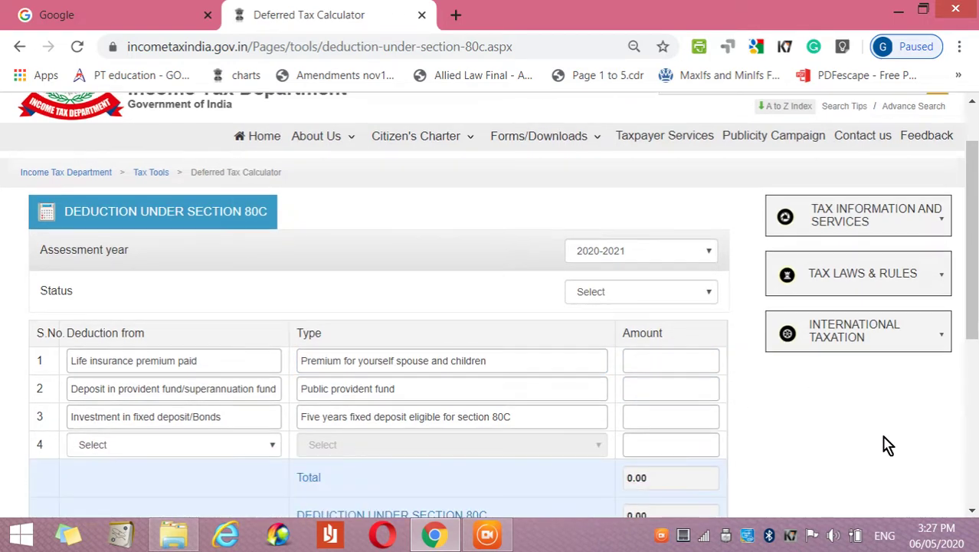
{"action": "scroll", "coordinate": [884, 444], "scroll_direction": "down", "scroll_amount": 2}
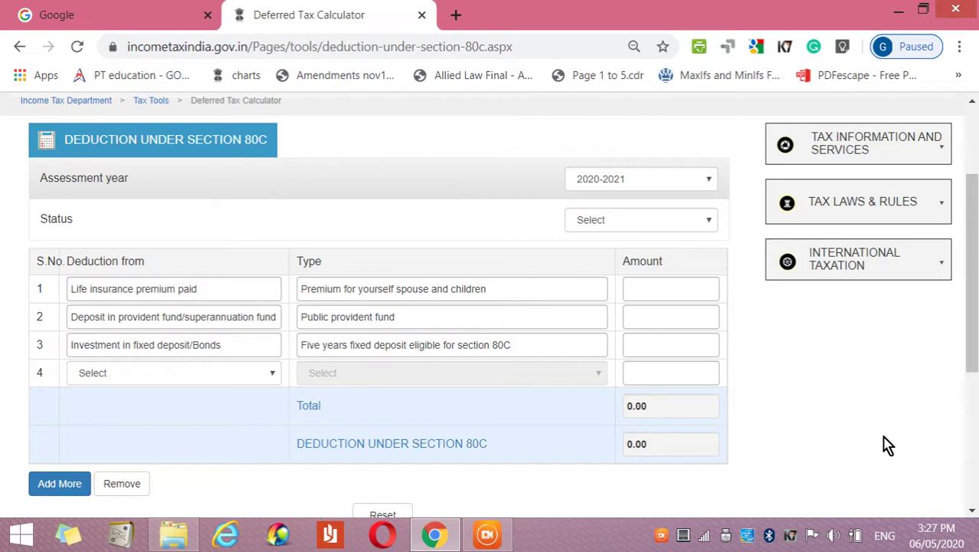
{"action": "scroll", "coordinate": [887, 445], "scroll_direction": "down", "scroll_amount": 1}
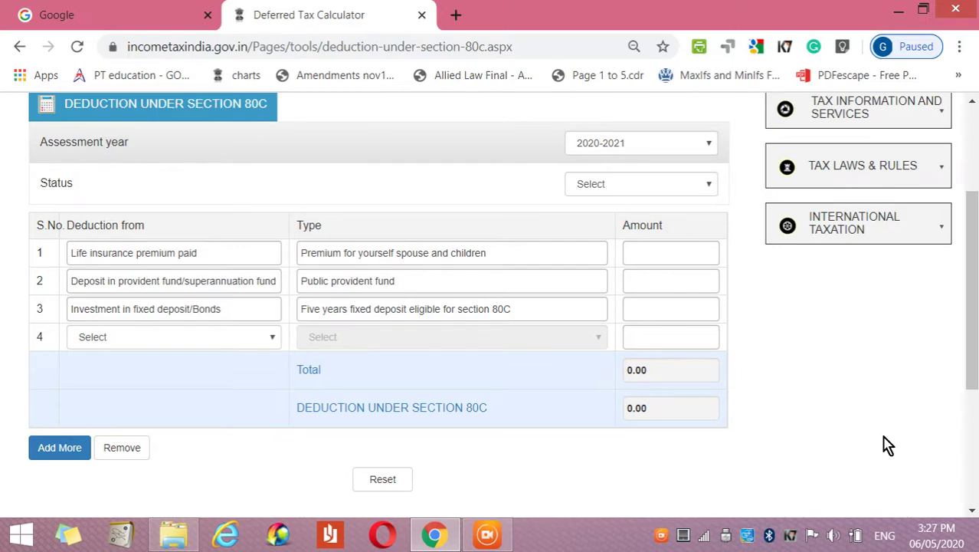
{"action": "left_click", "coordinate": [272, 339]}
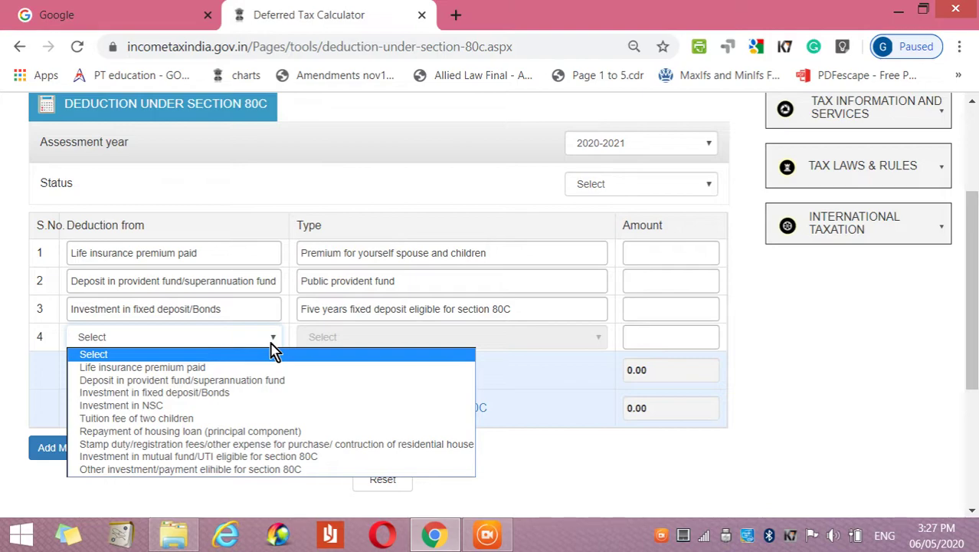
{"action": "key", "text": "Down"}
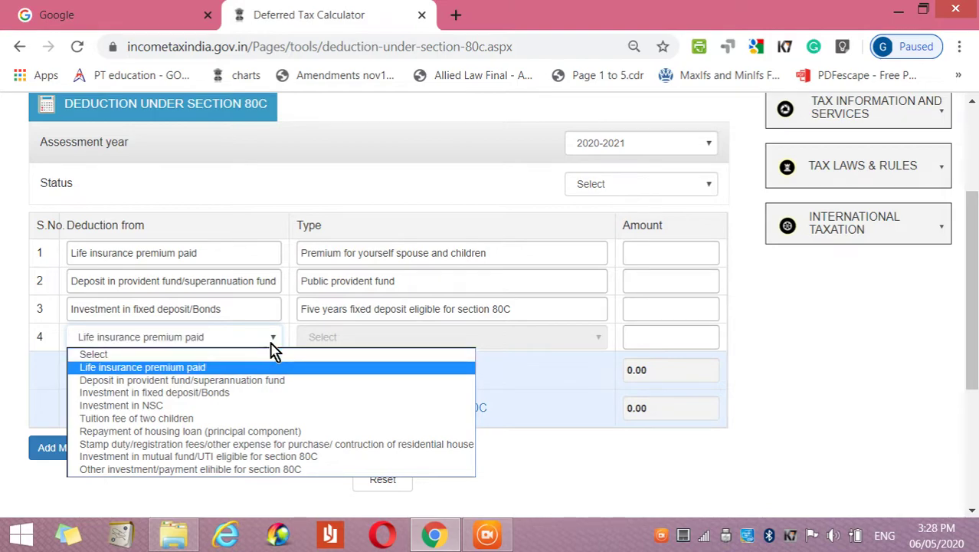
{"action": "key", "text": "Down"}
{"action": "key", "text": "Down"}
{"action": "key", "text": "Down"}
{"action": "key", "text": "Down"}
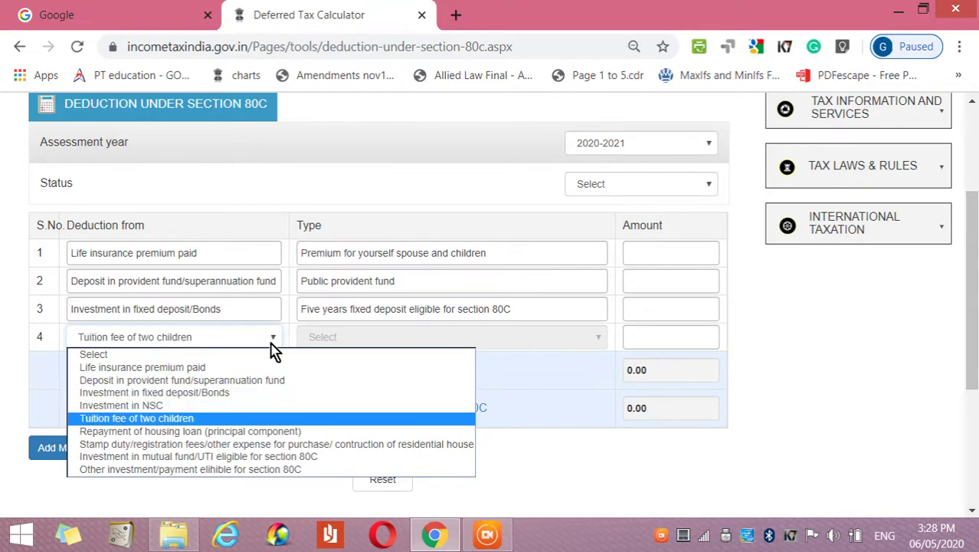
{"action": "key", "text": "Up"}
{"action": "key", "text": "Up"}
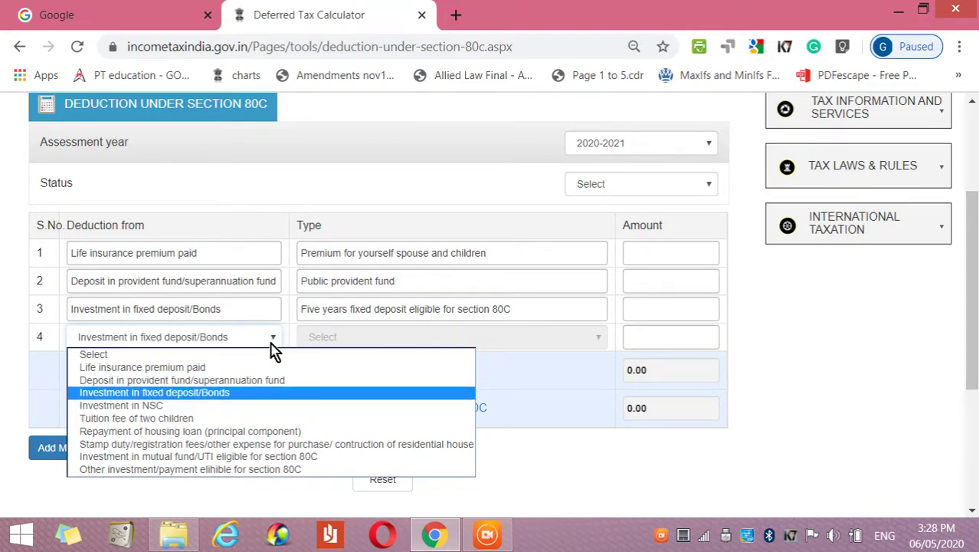
{"action": "key", "text": "Down"}
{"action": "key", "text": "Return"}
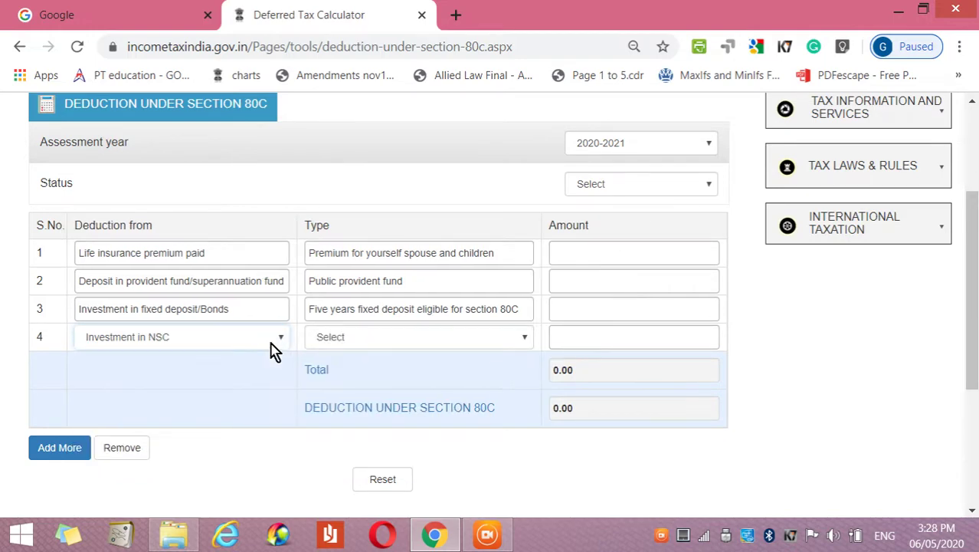
Review the type options for the Investment in NSC row and choose Current year investment.
{"action": "left_click", "coordinate": [362, 341]}
{"action": "key", "text": "Down"}
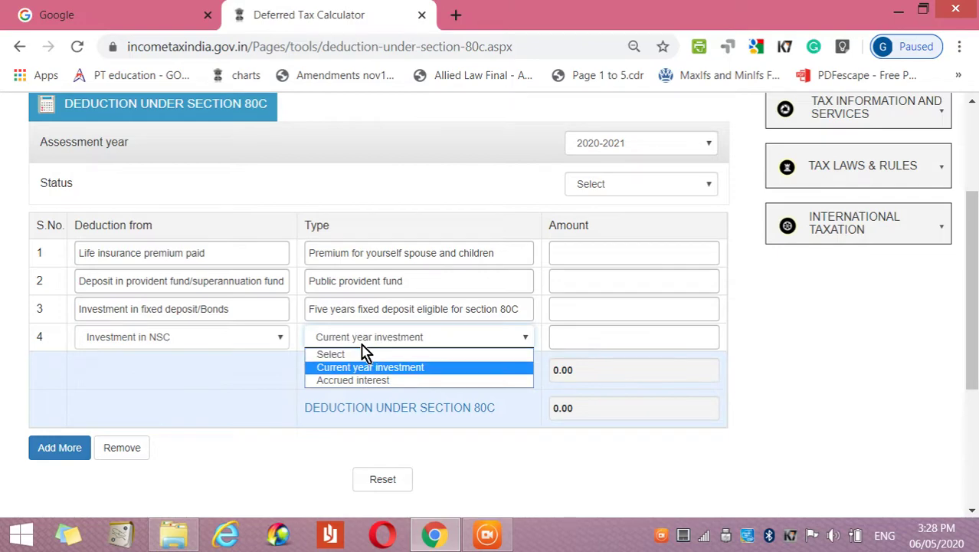
{"action": "key", "text": "Down"}
{"action": "key", "text": "Up"}
{"action": "key", "text": "Up"}
{"action": "key", "text": "Down"}
{"action": "key", "text": "Down"}
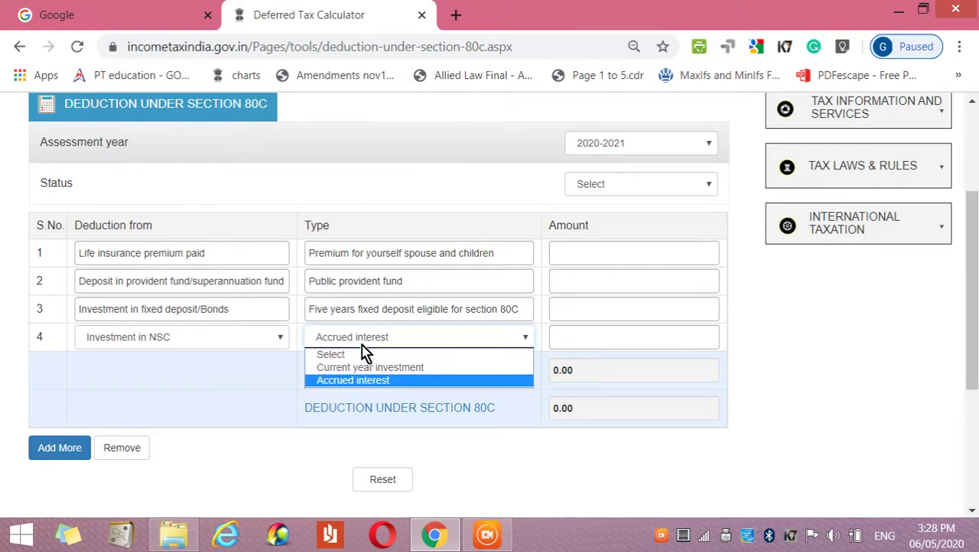
{"action": "key", "text": "Up"}
{"action": "key", "text": "Return"}
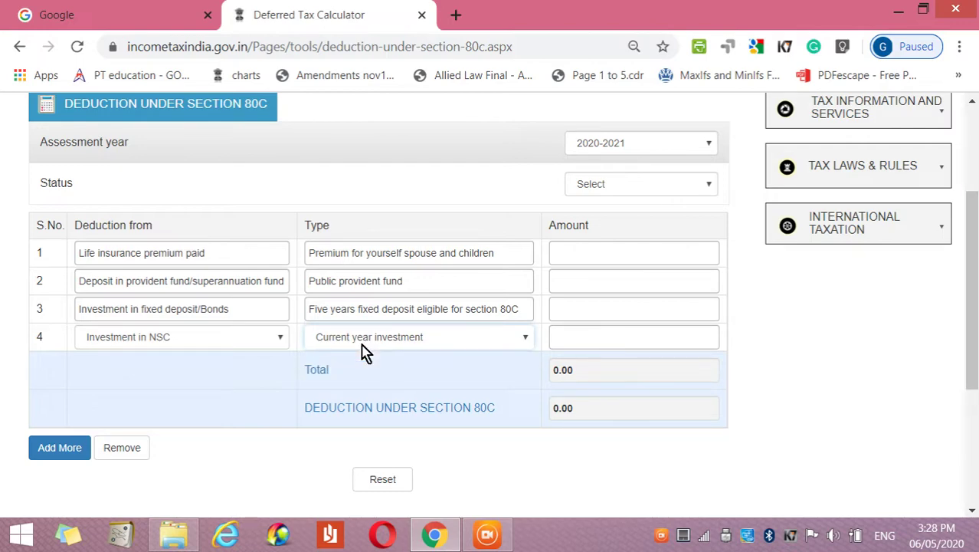
{"action": "left_click", "coordinate": [528, 313]}
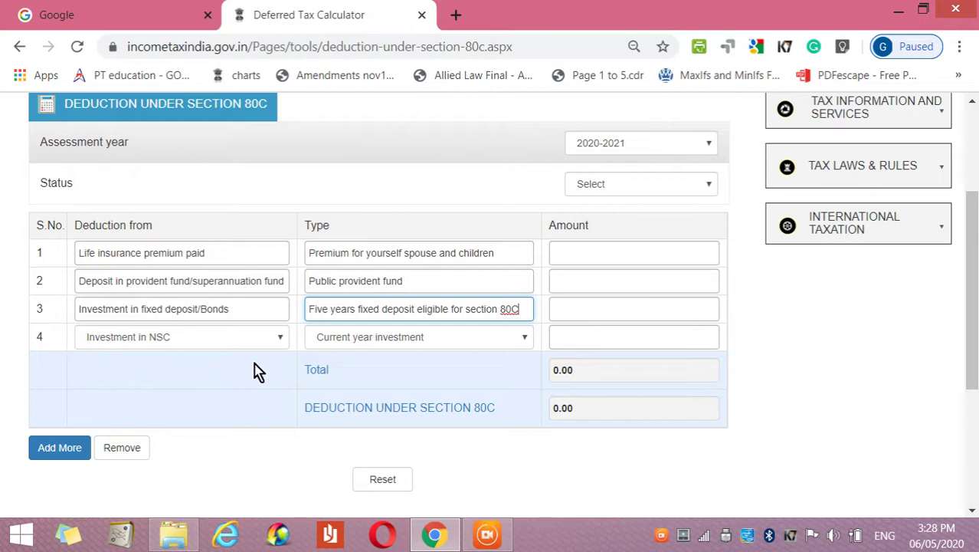
Add a fifth deduction row, choose Tuition fee of two children for it, and switch it to Investment in NSC.
{"action": "left_click", "coordinate": [66, 458]}
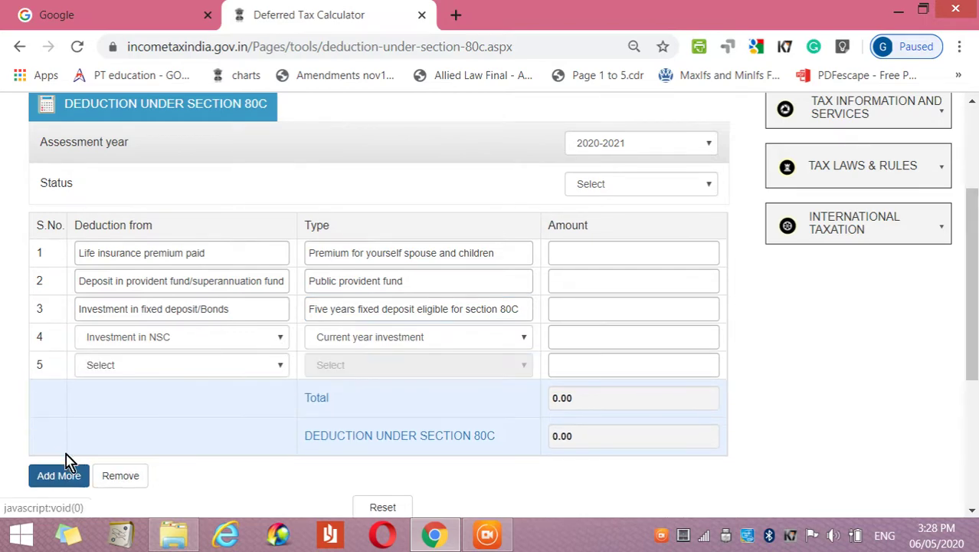
{"action": "left_click", "coordinate": [281, 366]}
{"action": "key", "text": "Down"}
{"action": "key", "text": "Down"}
{"action": "key", "text": "Down"}
{"action": "key", "text": "Down"}
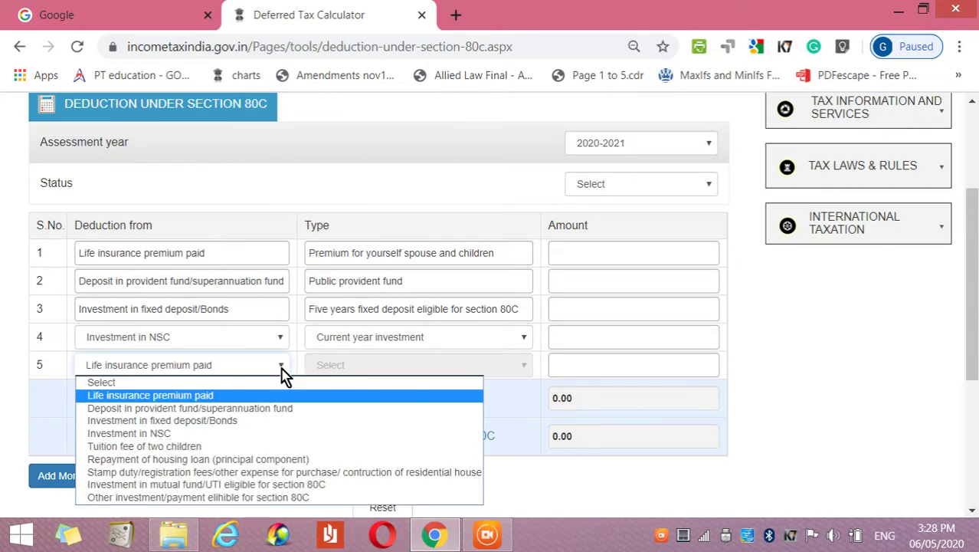
{"action": "key", "text": "Down"}
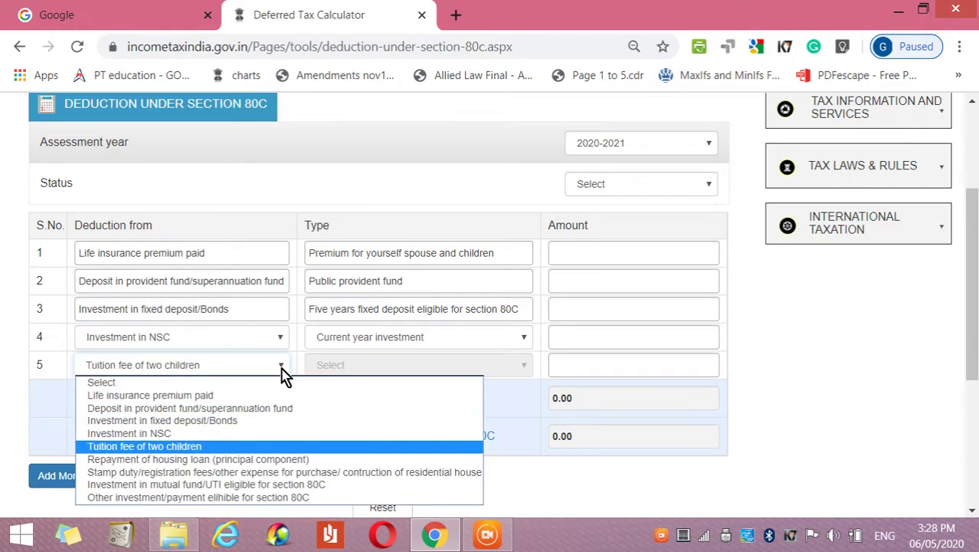
{"action": "key", "text": "Return"}
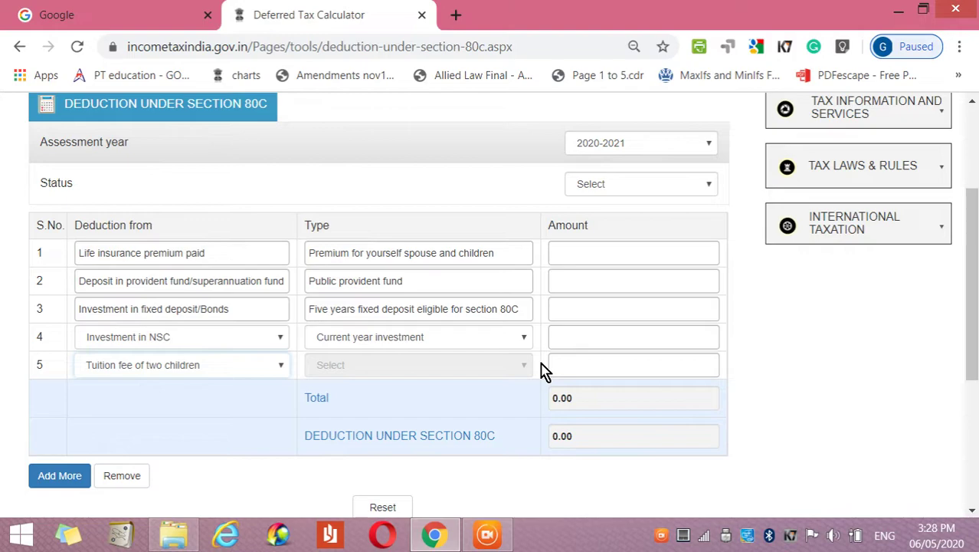
{"action": "key", "text": "Up"}
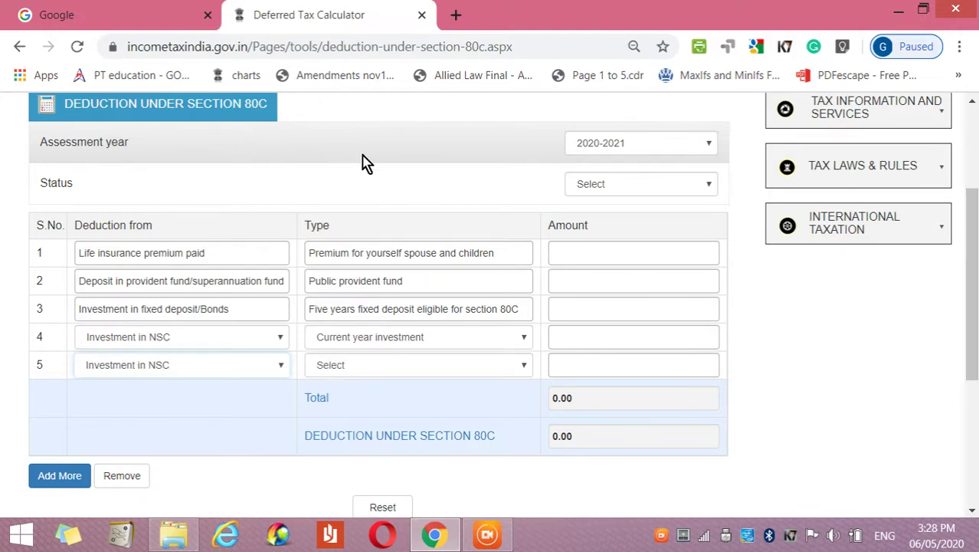
Return to the tax tools list, read the full Interest on NSC explanation and close it.
{"action": "scroll", "coordinate": [365, 162], "scroll_direction": "up", "scroll_amount": 1}
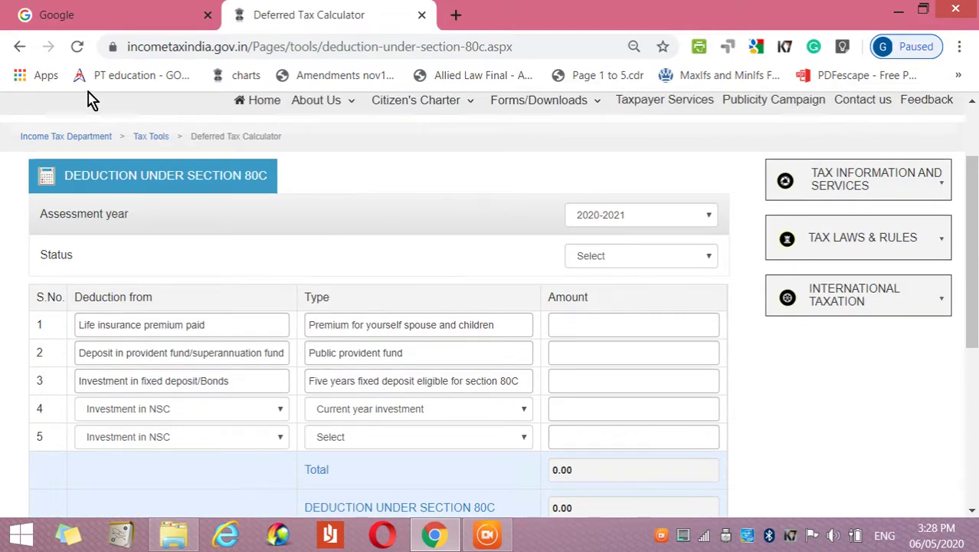
{"action": "left_click", "coordinate": [23, 48]}
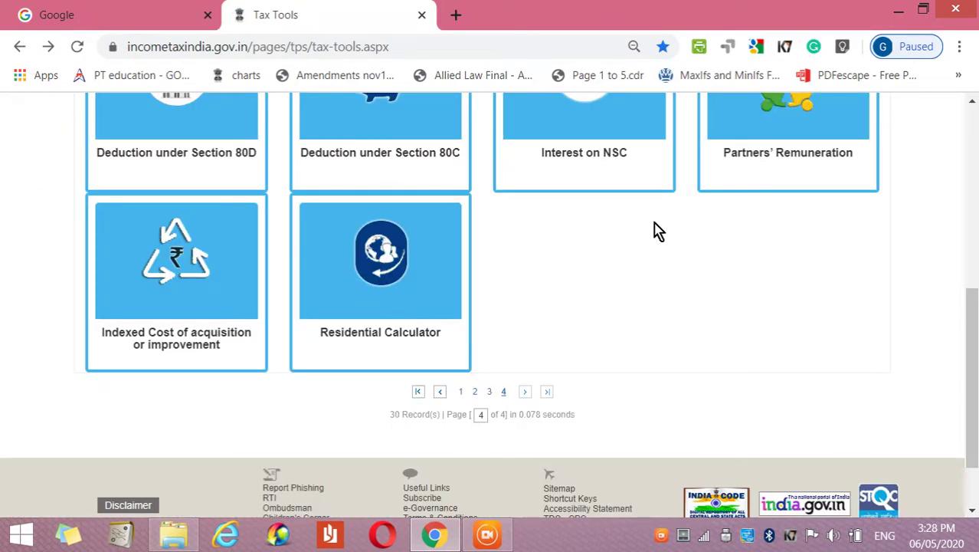
{"action": "mouse_move", "coordinate": [594, 168]}
{"action": "scroll", "coordinate": [596, 164], "scroll_direction": "up", "scroll_amount": 1}
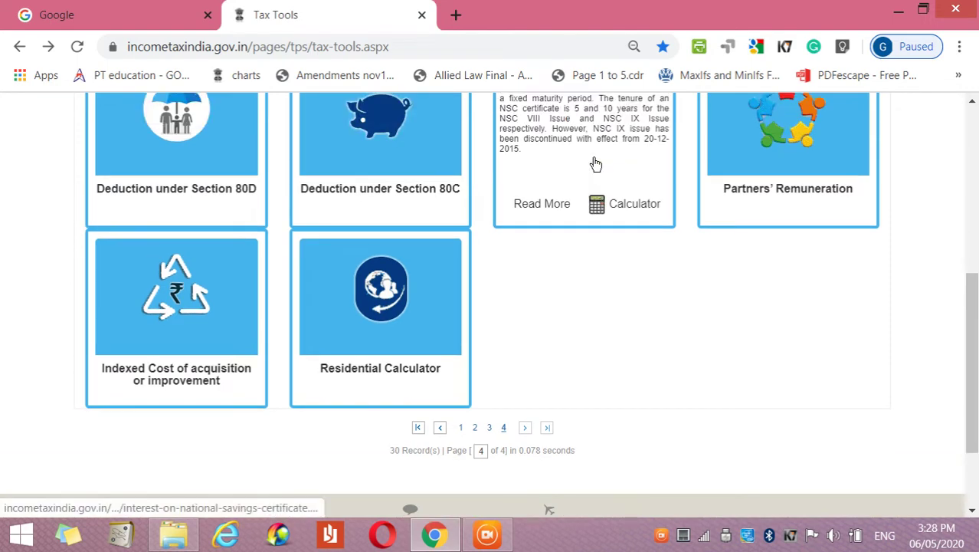
{"action": "scroll", "coordinate": [596, 164], "scroll_direction": "up", "scroll_amount": 1}
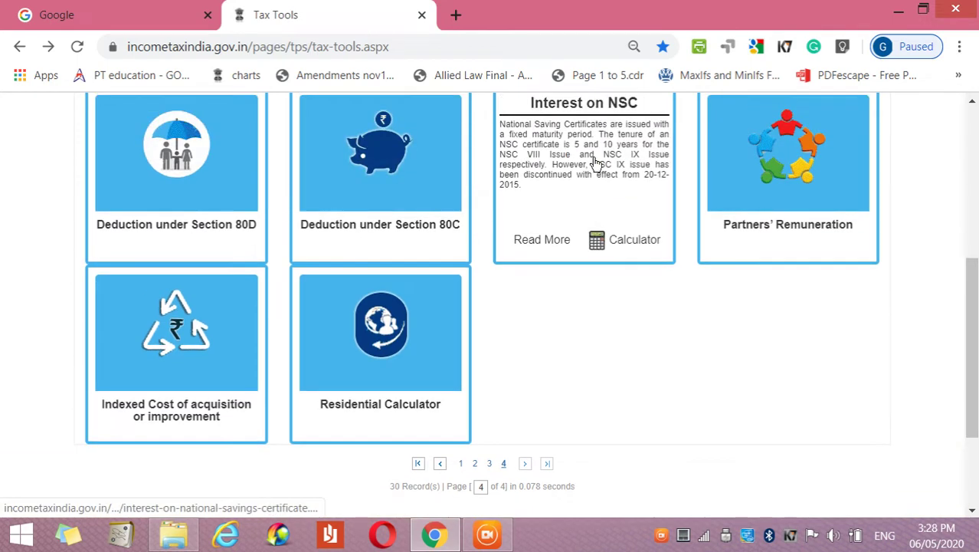
{"action": "double_click", "coordinate": [546, 235]}
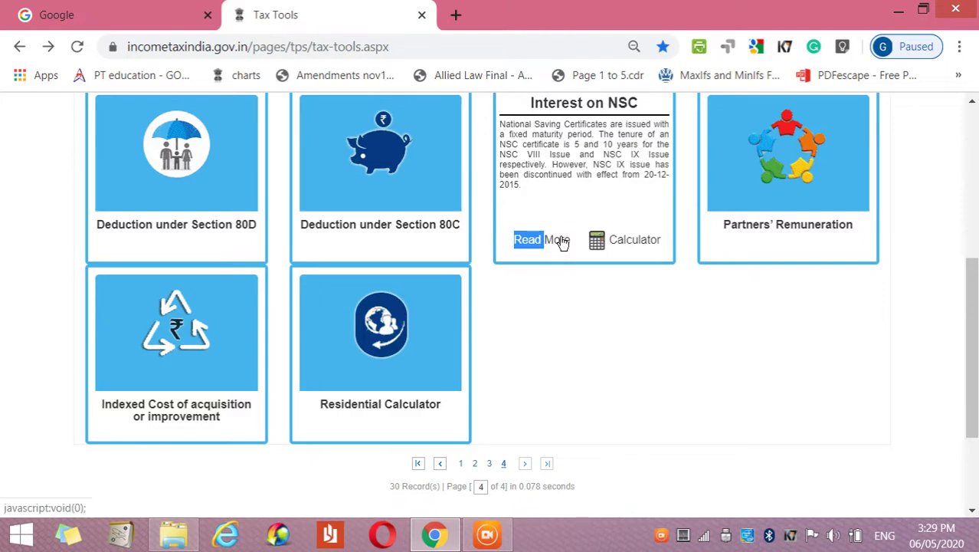
{"action": "left_click", "coordinate": [559, 241]}
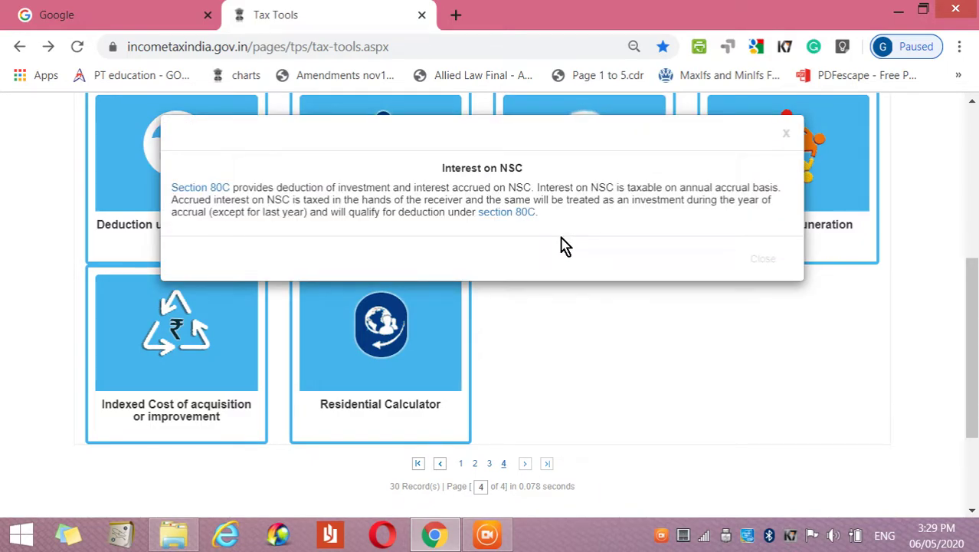
{"action": "left_click", "coordinate": [772, 264]}
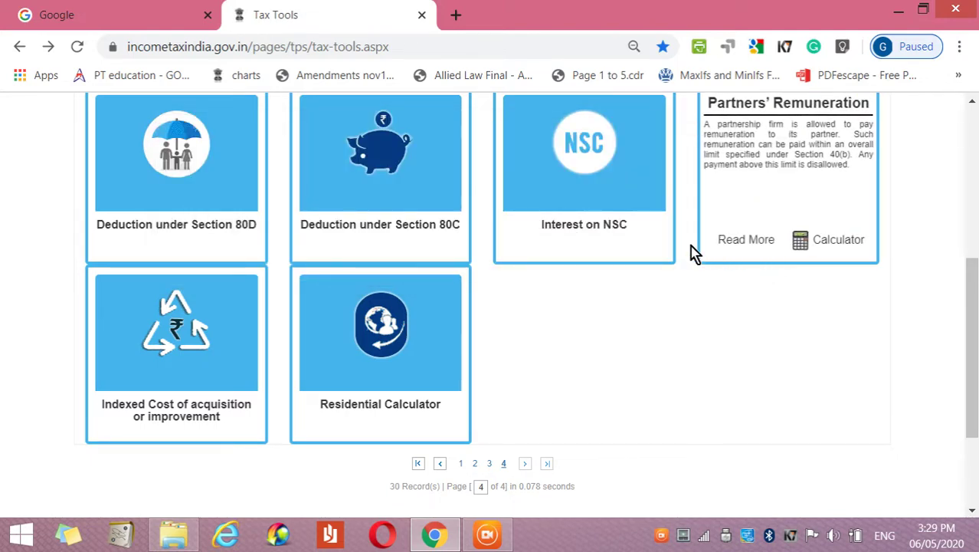
Open the Interest on NSC calculator and set row 1's NSC type to VIII Issue.
{"action": "left_click", "coordinate": [640, 243]}
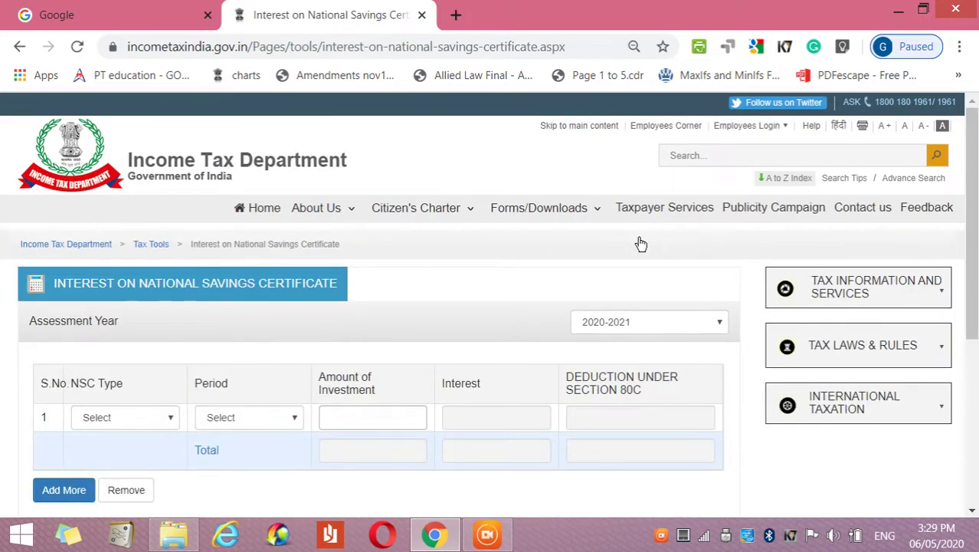
{"action": "scroll", "coordinate": [641, 243], "scroll_direction": "down", "scroll_amount": 1}
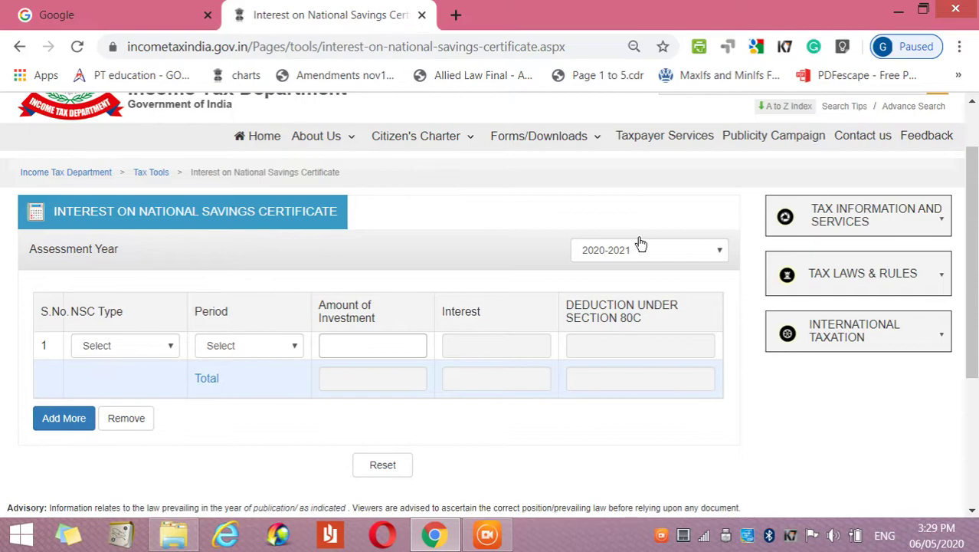
{"action": "left_click", "coordinate": [172, 350]}
{"action": "key", "text": "Down"}
{"action": "key", "text": "Down"}
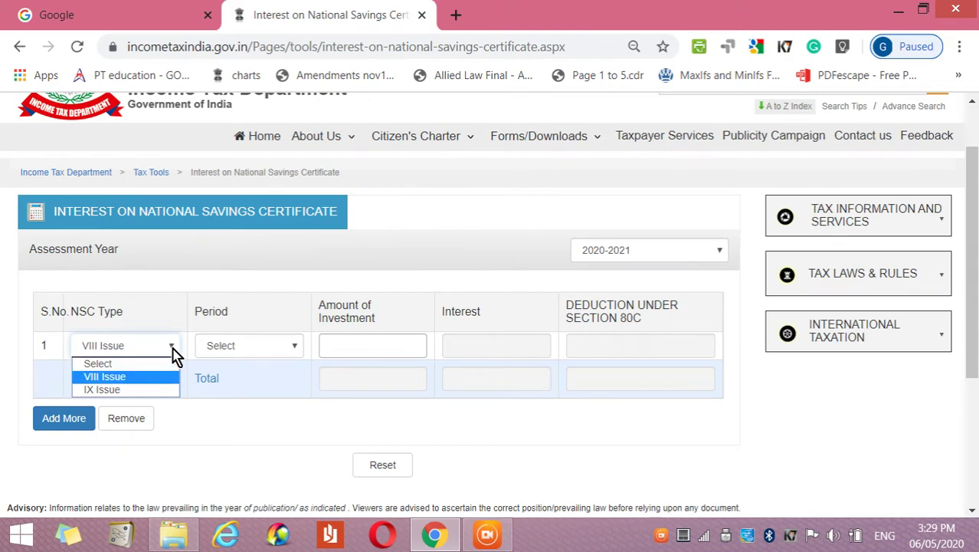
{"action": "key", "text": "Up"}
Look through the Period options available for the VIII Issue certificate, leaving the period unselected.
{"action": "left_click", "coordinate": [270, 349]}
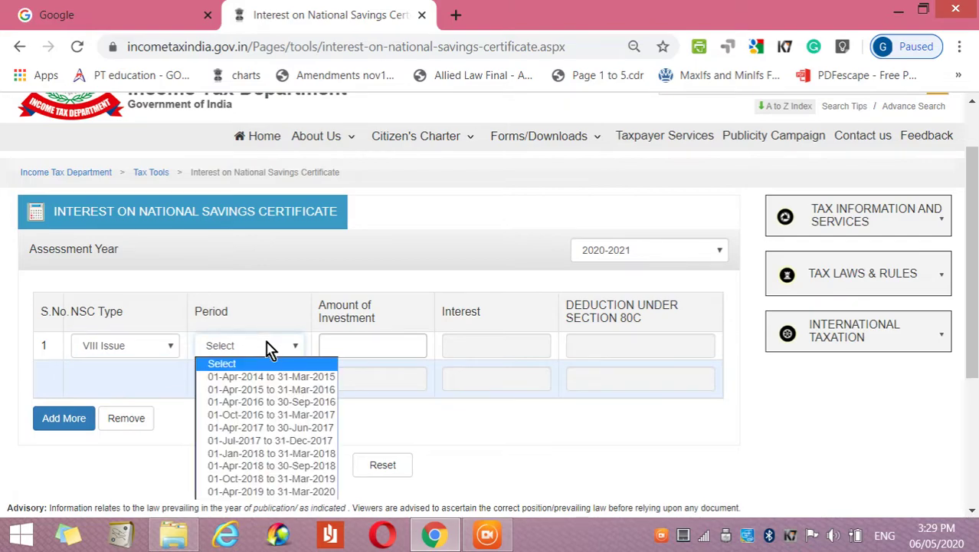
{"action": "key", "text": "Down"}
{"action": "key", "text": "Down"}
{"action": "key", "text": "Down"}
{"action": "key", "text": "Down"}
{"action": "key", "text": "Down"}
{"action": "key", "text": "Down"}
{"action": "key", "text": "Down"}
{"action": "key", "text": "Down"}
{"action": "key", "text": "Down"}
{"action": "key", "text": "Down"}
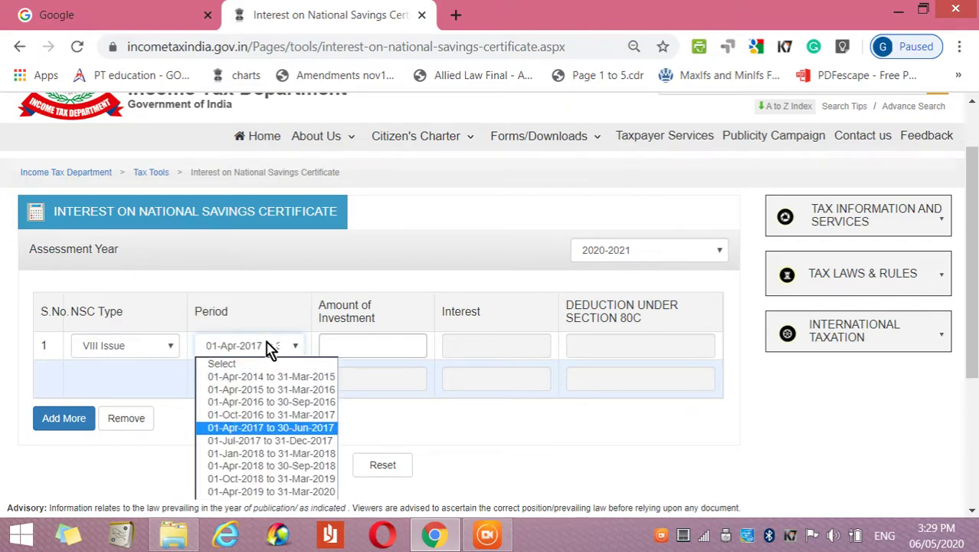
{"action": "key", "text": "Up"}
{"action": "key", "text": "Up"}
{"action": "key", "text": "Up"}
{"action": "key", "text": "Up"}
{"action": "key", "text": "Up"}
{"action": "key", "text": "Up"}
{"action": "key", "text": "Up"}
{"action": "key", "text": "Up"}
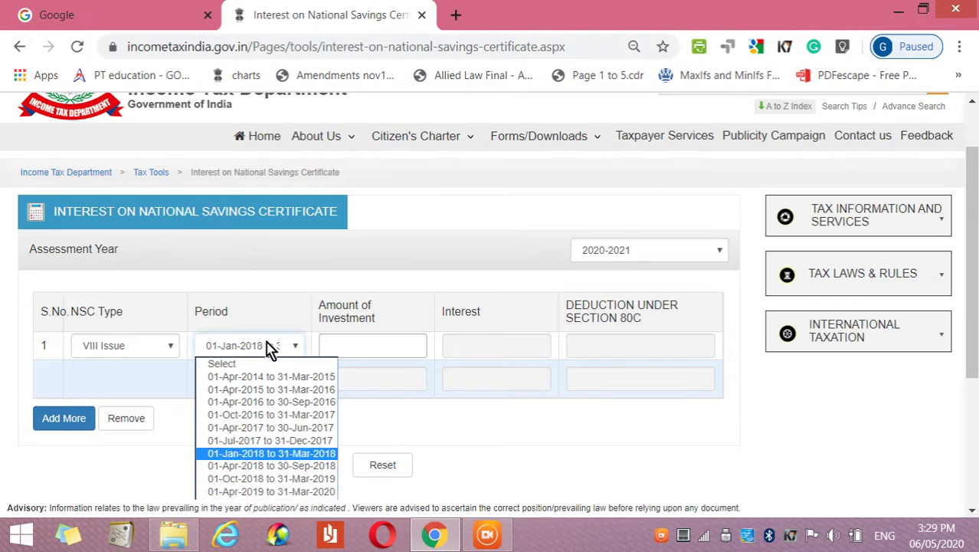
{"action": "key", "text": "Up"}
{"action": "key", "text": "Up"}
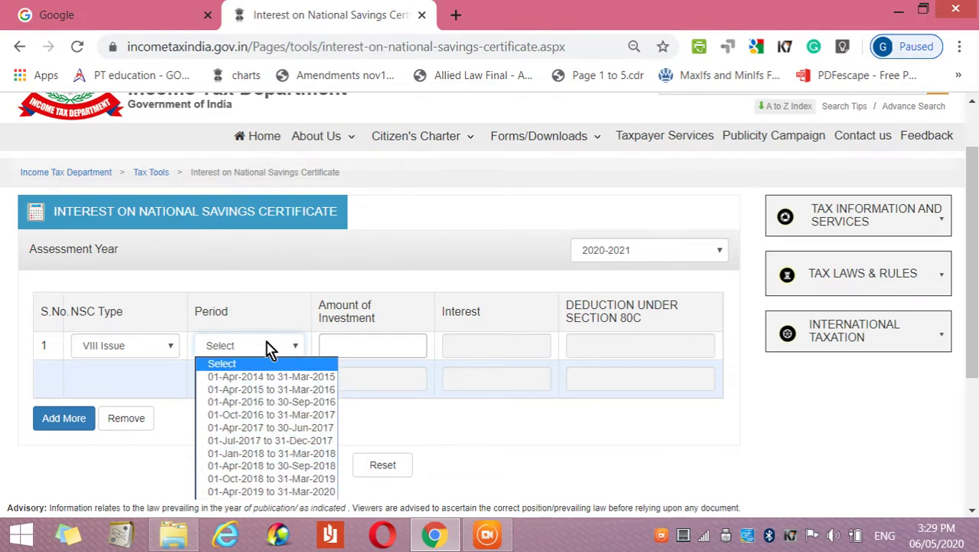
{"action": "left_click", "coordinate": [383, 283]}
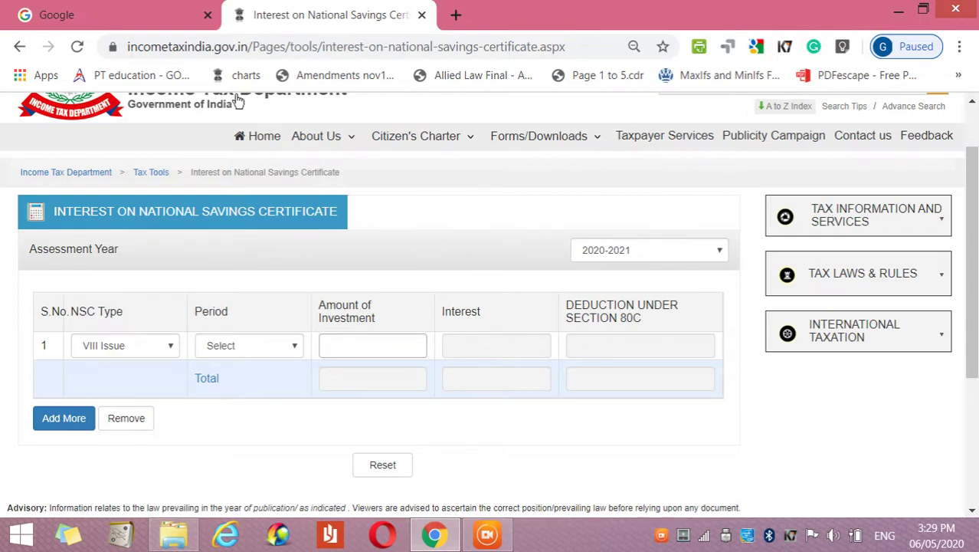
Return to the tax tools list, read the full Partners' Remuneration explanation and close it.
{"action": "left_click", "coordinate": [21, 48]}
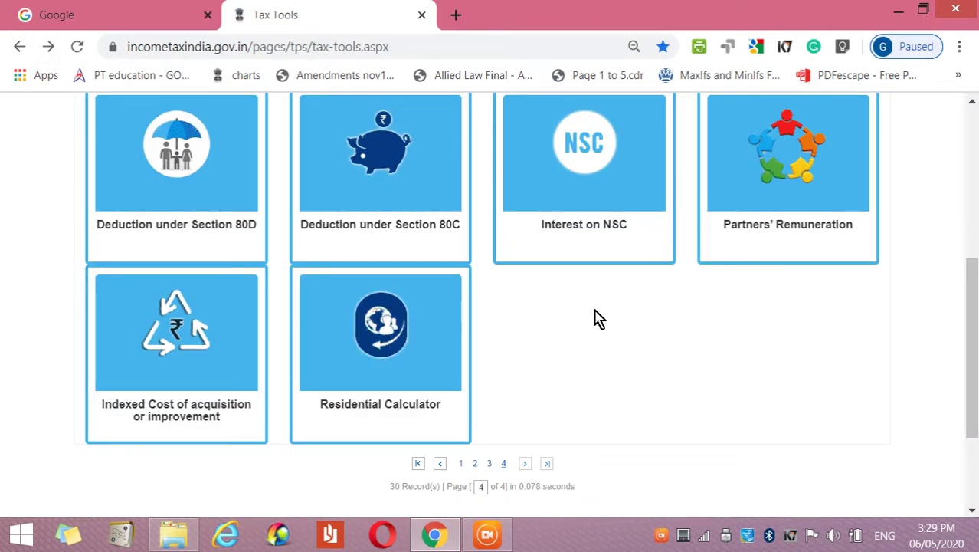
{"action": "mouse_move", "coordinate": [773, 200]}
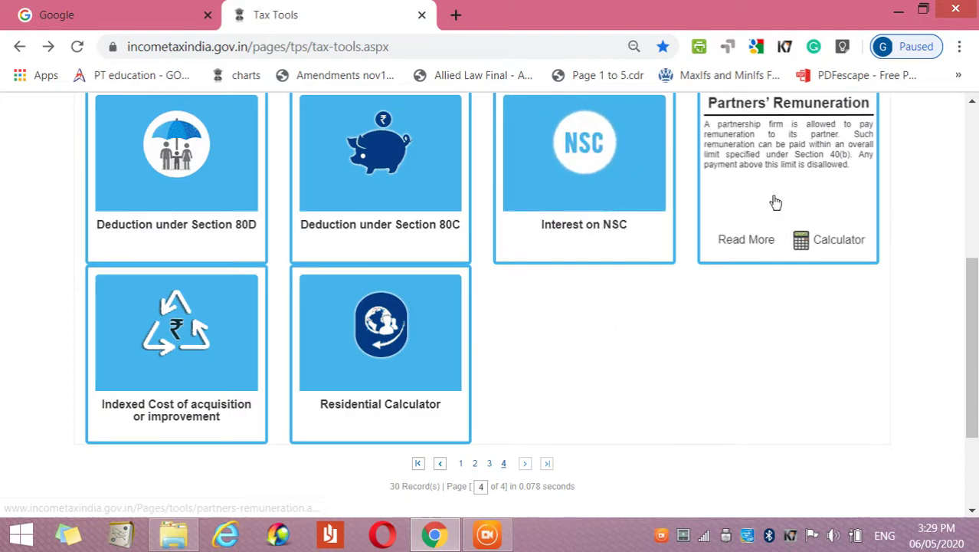
{"action": "left_click", "coordinate": [763, 243]}
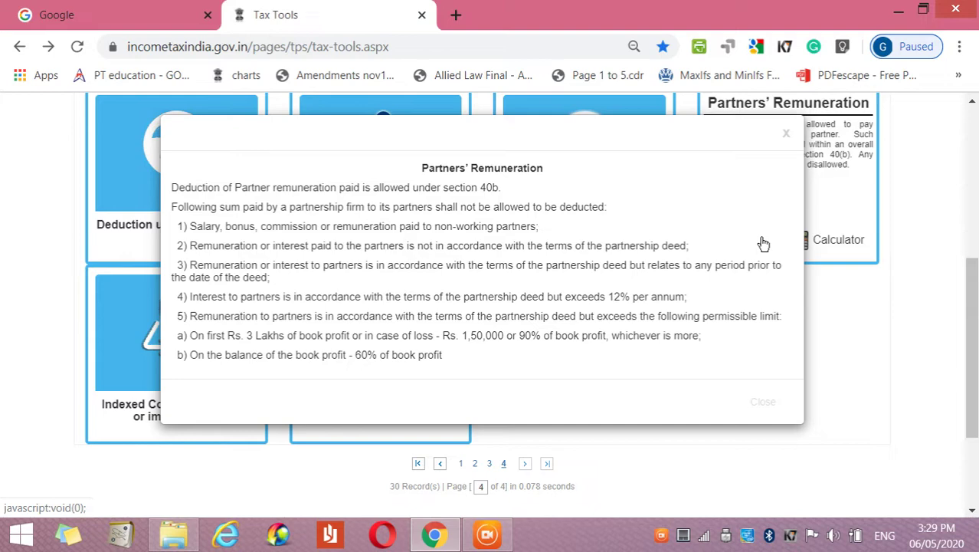
{"action": "double_click", "coordinate": [499, 207]}
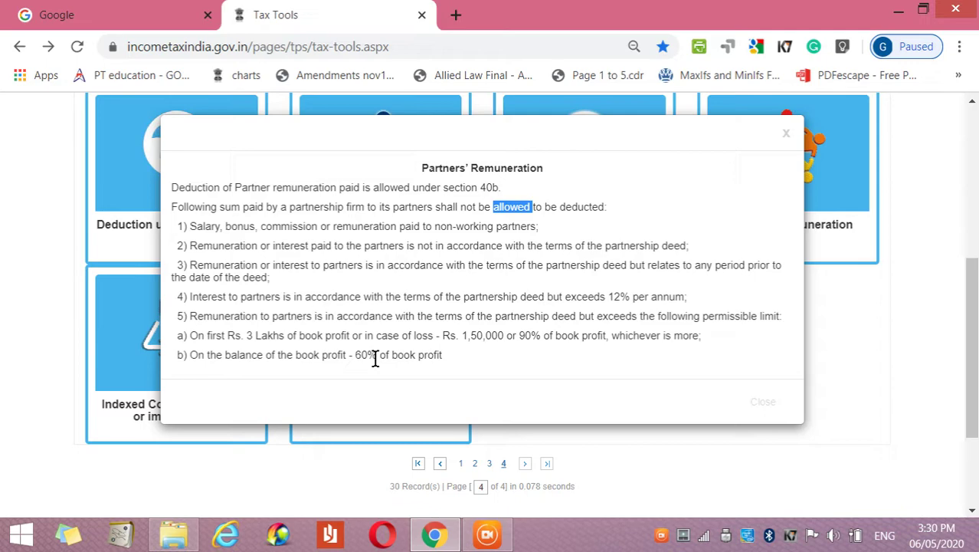
{"action": "left_click", "coordinate": [788, 139]}
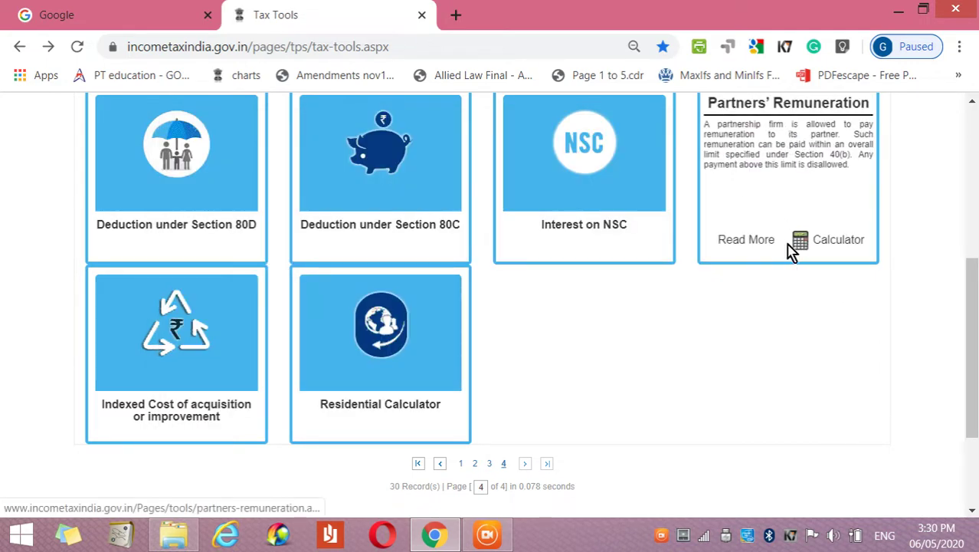
Open the Partners' Remuneration calculator and look through its fields from net profit down to inadmissible remuneration.
{"action": "left_click", "coordinate": [830, 240]}
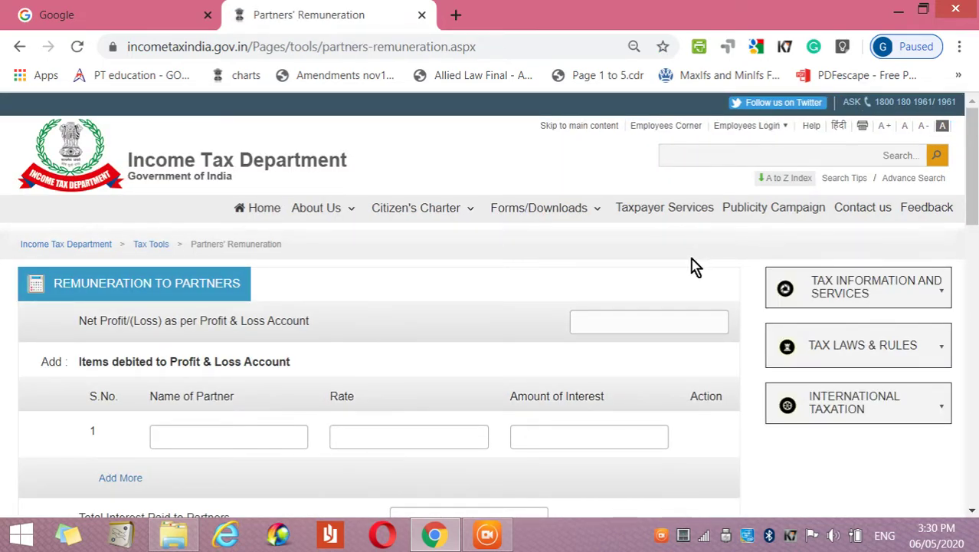
{"action": "scroll", "coordinate": [693, 267], "scroll_direction": "down", "scroll_amount": 1}
{"action": "scroll", "coordinate": [690, 256], "scroll_direction": "down", "scroll_amount": 1}
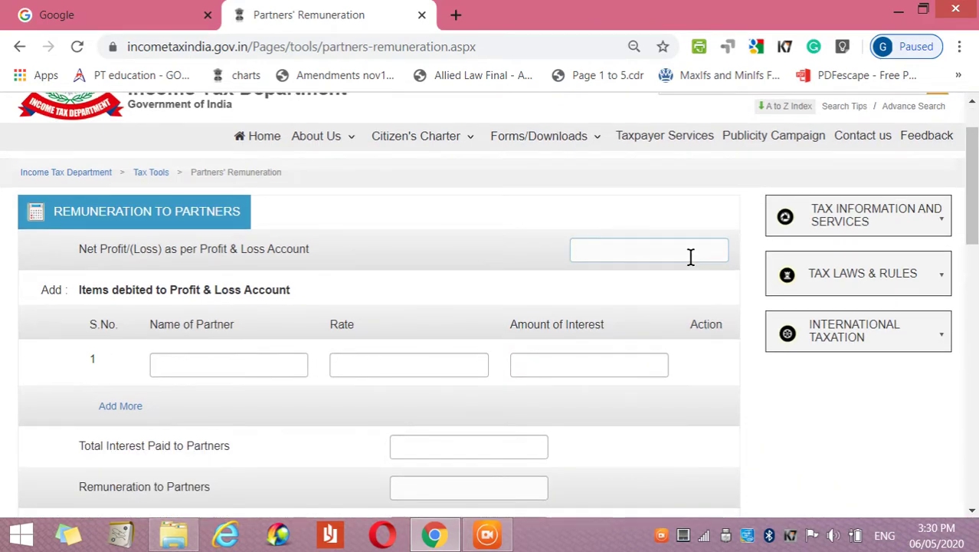
{"action": "scroll", "coordinate": [693, 264], "scroll_direction": "down", "scroll_amount": 3}
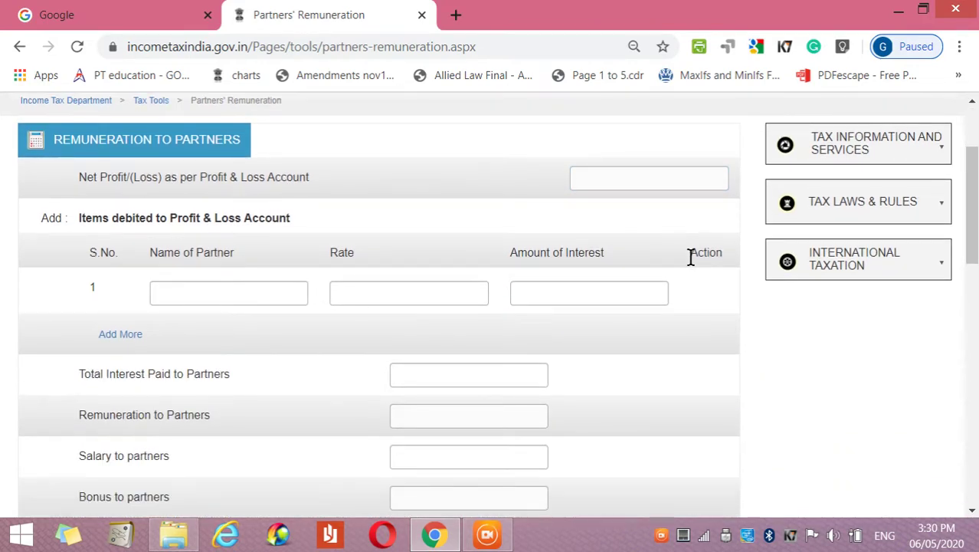
{"action": "scroll", "coordinate": [694, 267], "scroll_direction": "down", "scroll_amount": 3}
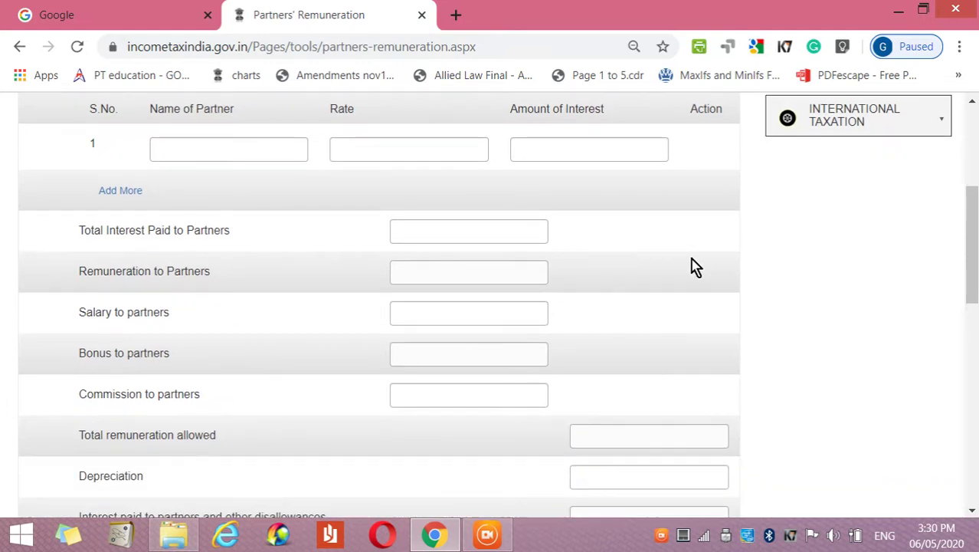
{"action": "scroll", "coordinate": [693, 265], "scroll_direction": "down", "scroll_amount": 4}
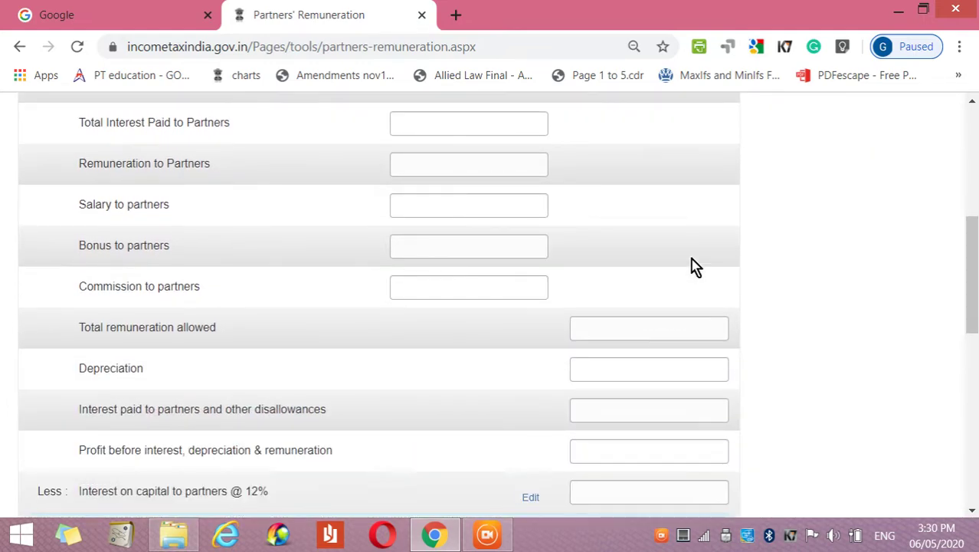
{"action": "scroll", "coordinate": [691, 260], "scroll_direction": "down", "scroll_amount": 6}
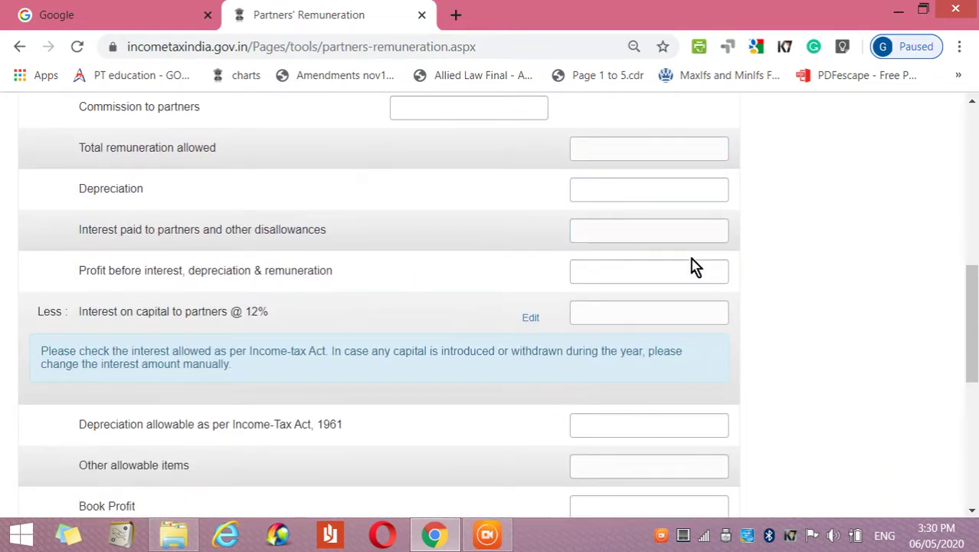
{"action": "scroll", "coordinate": [693, 265], "scroll_direction": "down", "scroll_amount": 3}
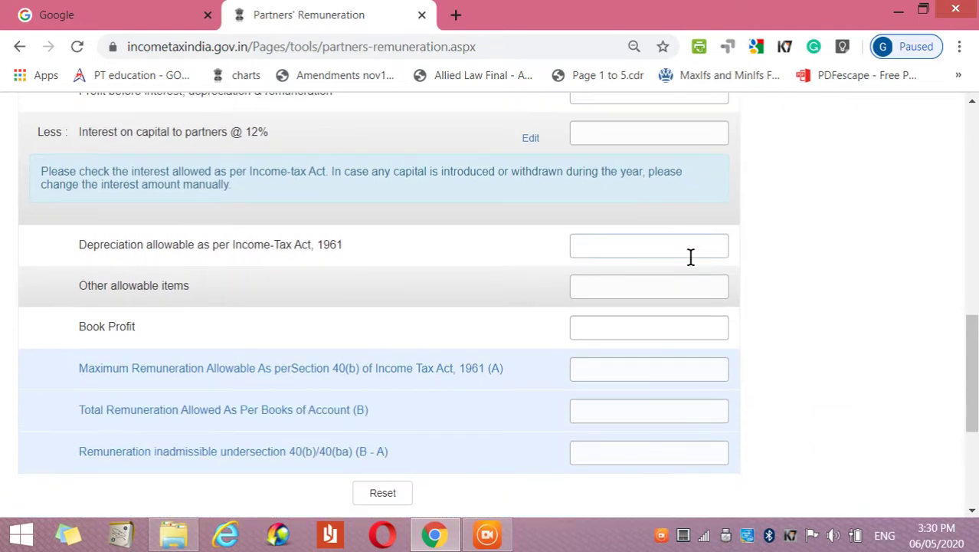
{"action": "scroll", "coordinate": [690, 256], "scroll_direction": "down", "scroll_amount": 2}
{"action": "scroll", "coordinate": [690, 256], "scroll_direction": "up", "scroll_amount": 1}
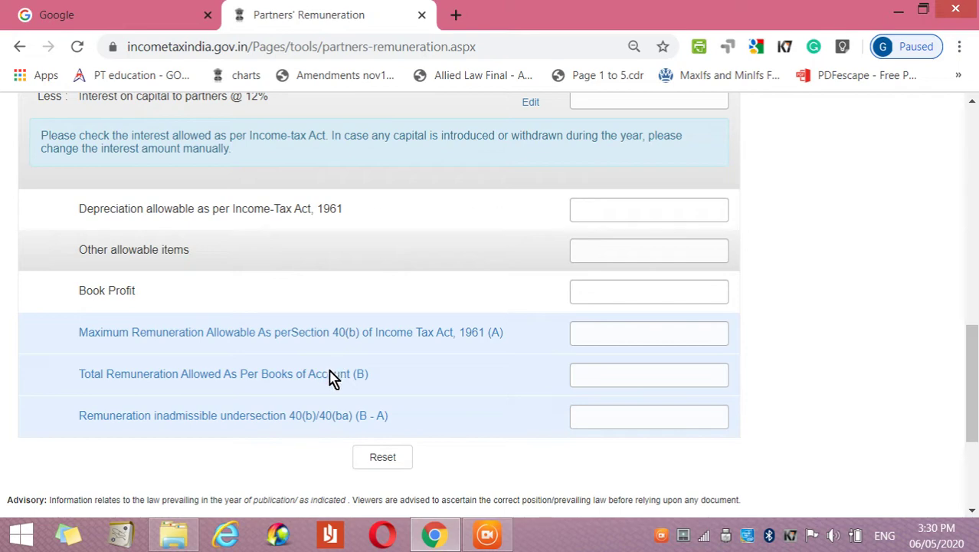
{"action": "left_click_drag", "start_coordinate": [374, 332], "coordinate": [387, 306]}
{"action": "left_click", "coordinate": [422, 277]}
{"action": "scroll", "coordinate": [422, 278], "scroll_direction": "up", "scroll_amount": 3}
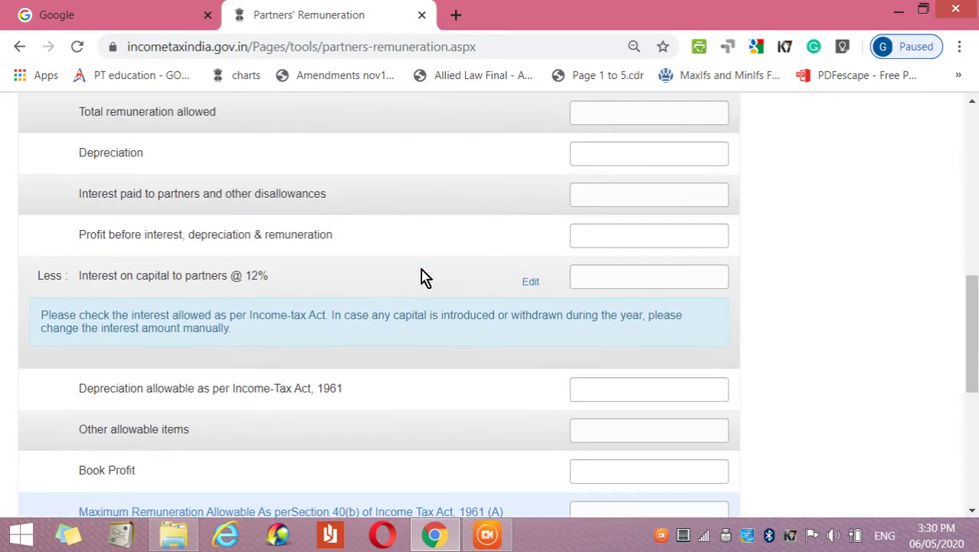
{"action": "scroll", "coordinate": [422, 278], "scroll_direction": "up", "scroll_amount": 3}
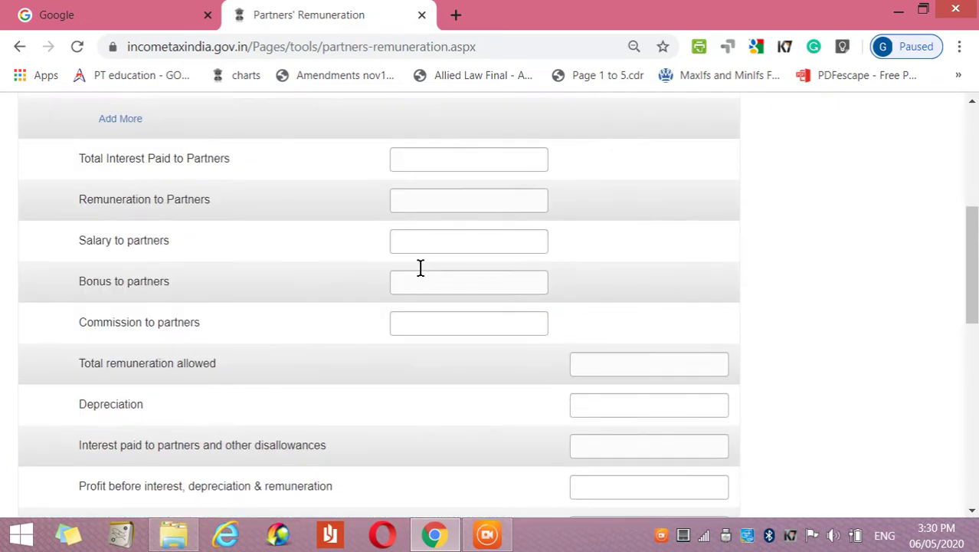
Add a second partner row to the interest table and review the calculator's fields down to inadmissible remuneration.
{"action": "scroll", "coordinate": [420, 267], "scroll_direction": "up", "scroll_amount": 1}
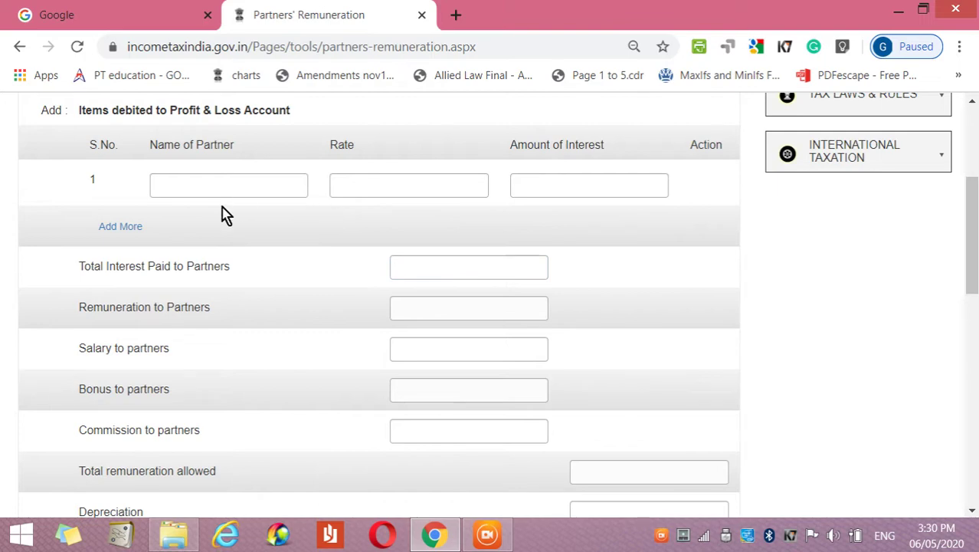
{"action": "left_click", "coordinate": [123, 224]}
{"action": "scroll", "coordinate": [378, 332], "scroll_direction": "down", "scroll_amount": 2}
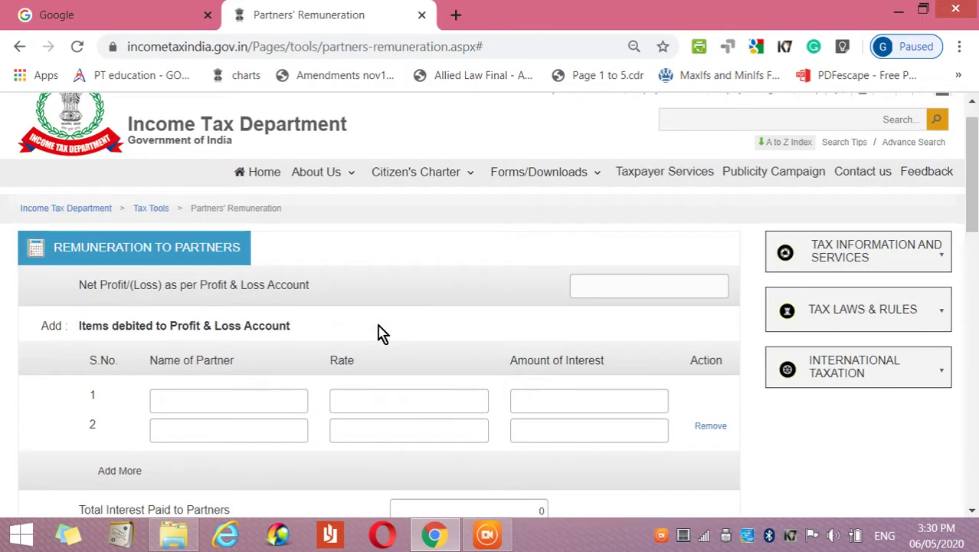
{"action": "scroll", "coordinate": [378, 333], "scroll_direction": "down", "scroll_amount": 3}
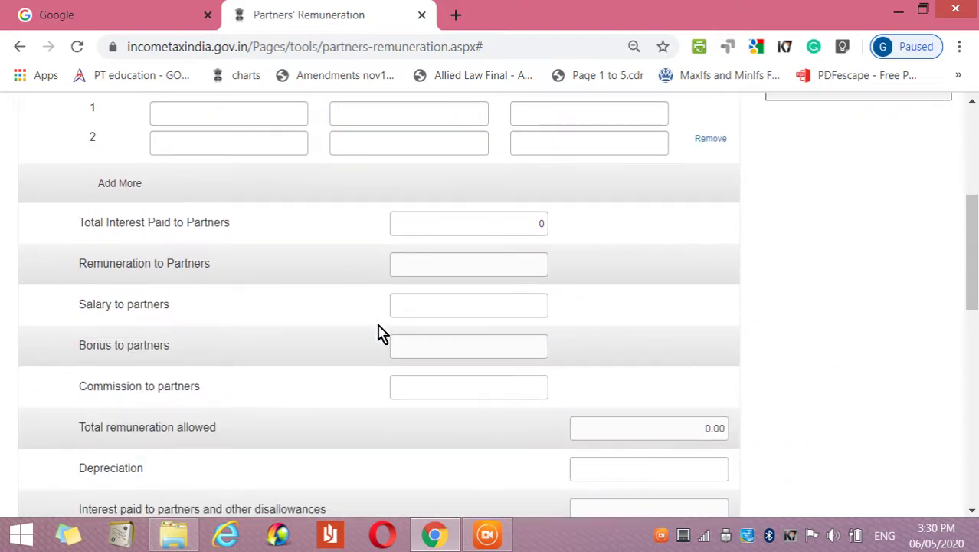
{"action": "scroll", "coordinate": [378, 333], "scroll_direction": "down", "scroll_amount": 2}
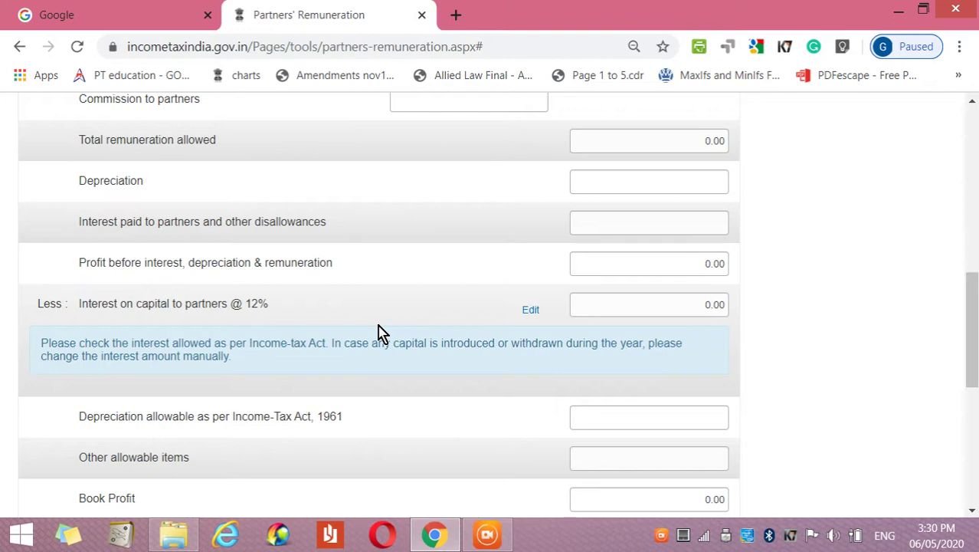
{"action": "scroll", "coordinate": [378, 333], "scroll_direction": "down", "scroll_amount": 2}
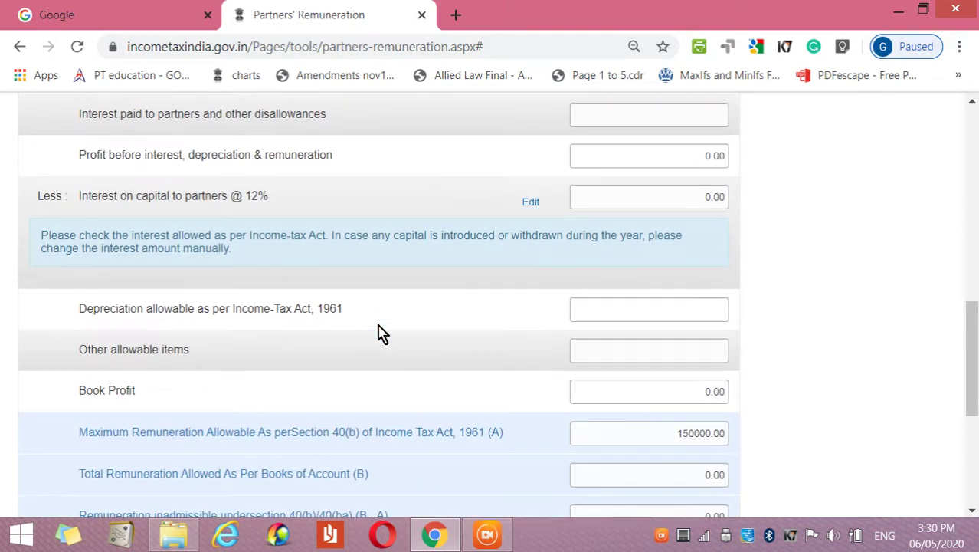
{"action": "scroll", "coordinate": [382, 332], "scroll_direction": "down", "scroll_amount": 1}
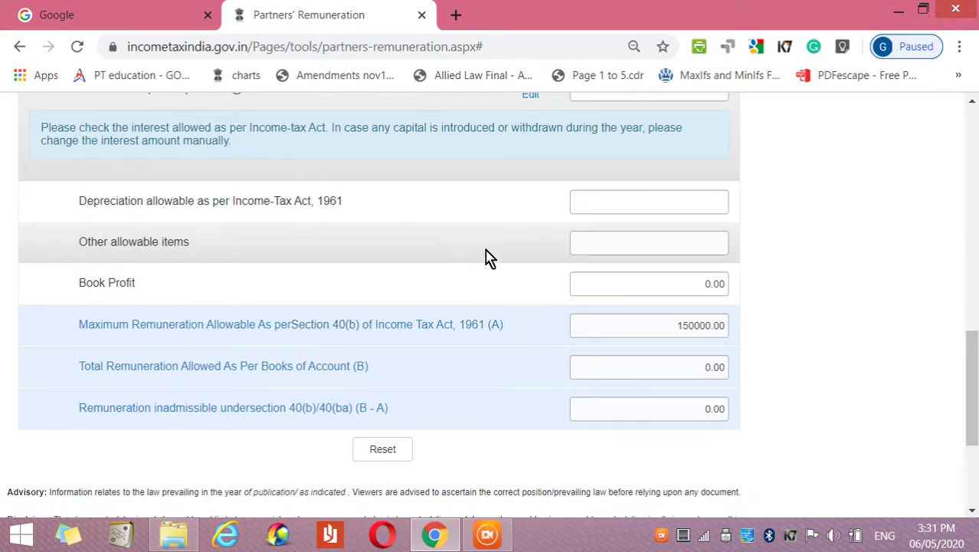
{"action": "scroll", "coordinate": [489, 257], "scroll_direction": "up", "scroll_amount": 12}
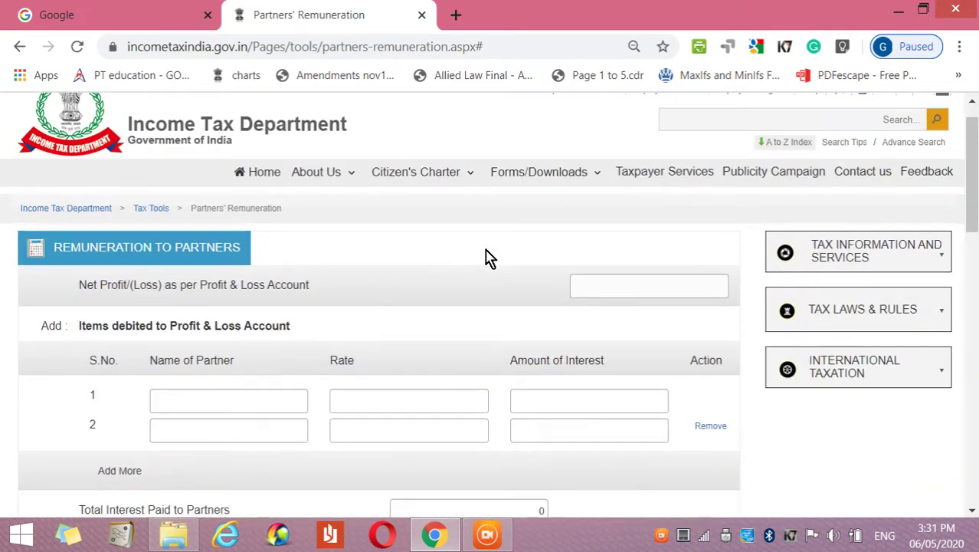
{"action": "scroll", "coordinate": [489, 256], "scroll_direction": "down", "scroll_amount": 12}
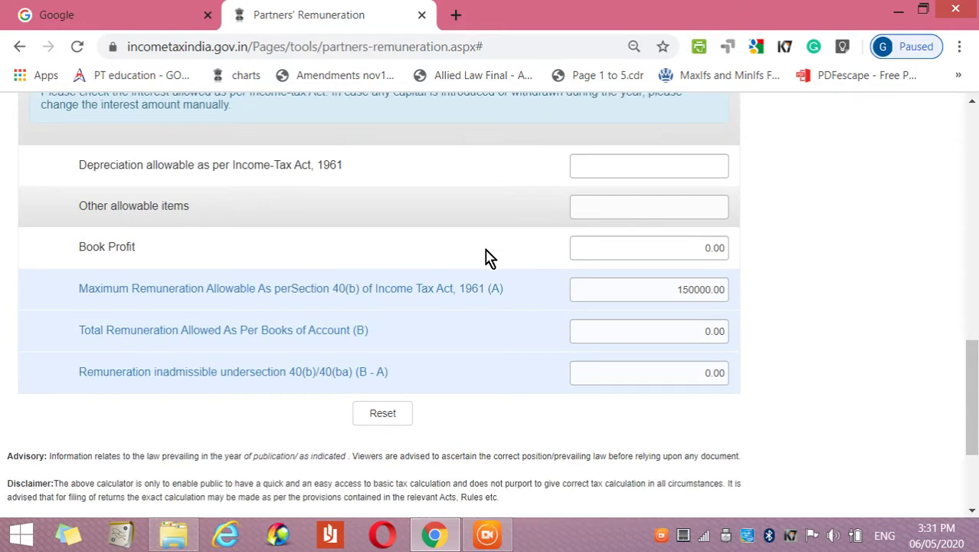
Open the Section 40 text from the maximum allowable remuneration line and read down to the book-profit limits in clause (b)(v).
{"action": "left_click", "coordinate": [346, 291]}
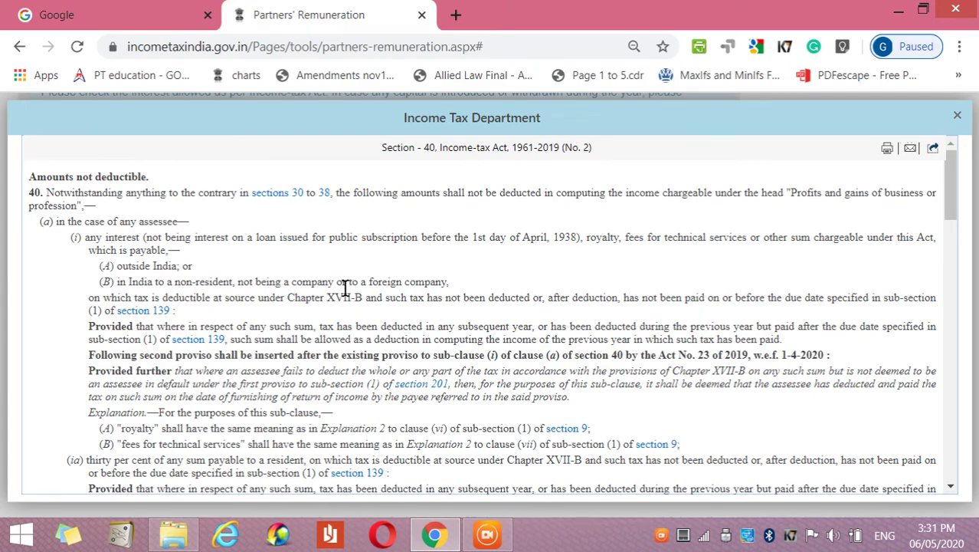
{"action": "scroll", "coordinate": [345, 289], "scroll_direction": "down", "scroll_amount": 1}
{"action": "scroll", "coordinate": [345, 289], "scroll_direction": "down", "scroll_amount": 4}
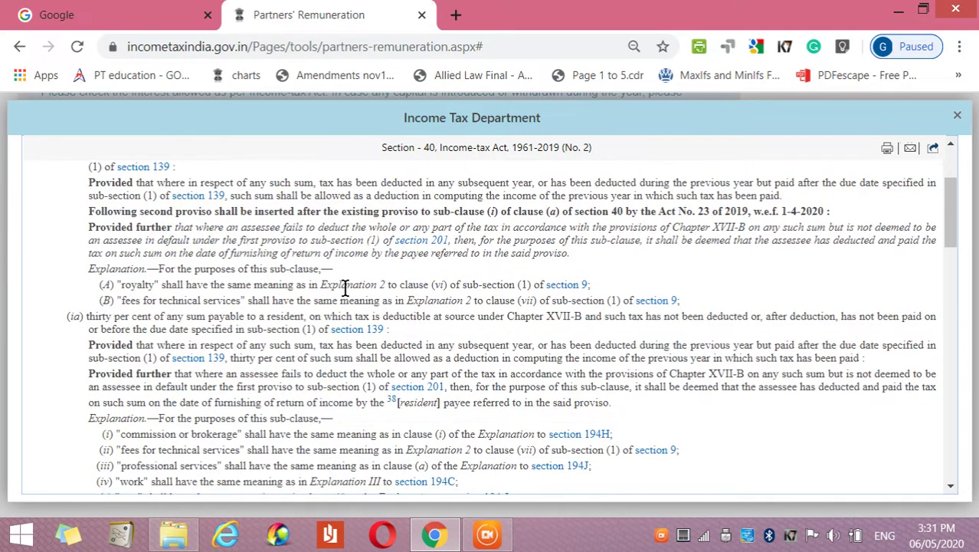
{"action": "scroll", "coordinate": [346, 291], "scroll_direction": "down", "scroll_amount": 6}
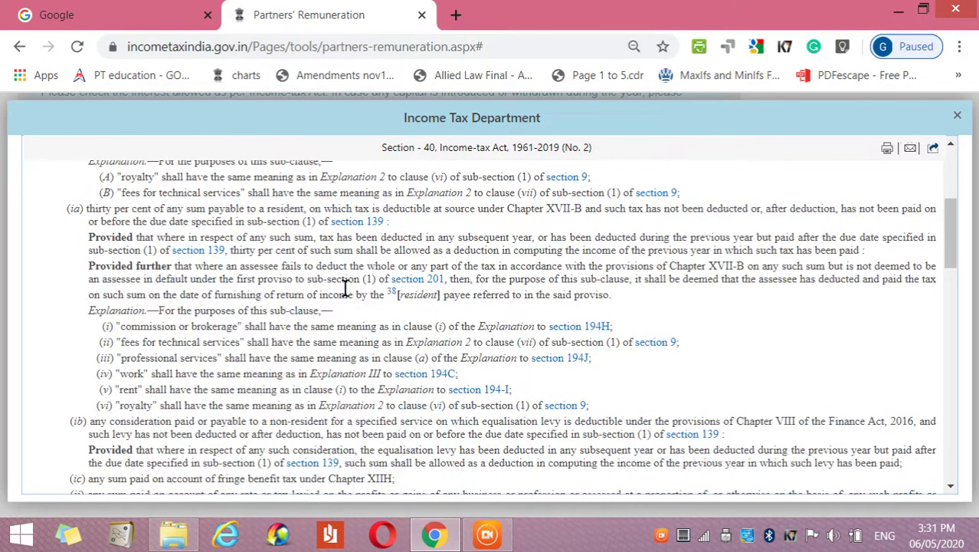
{"action": "scroll", "coordinate": [345, 289], "scroll_direction": "down", "scroll_amount": 5}
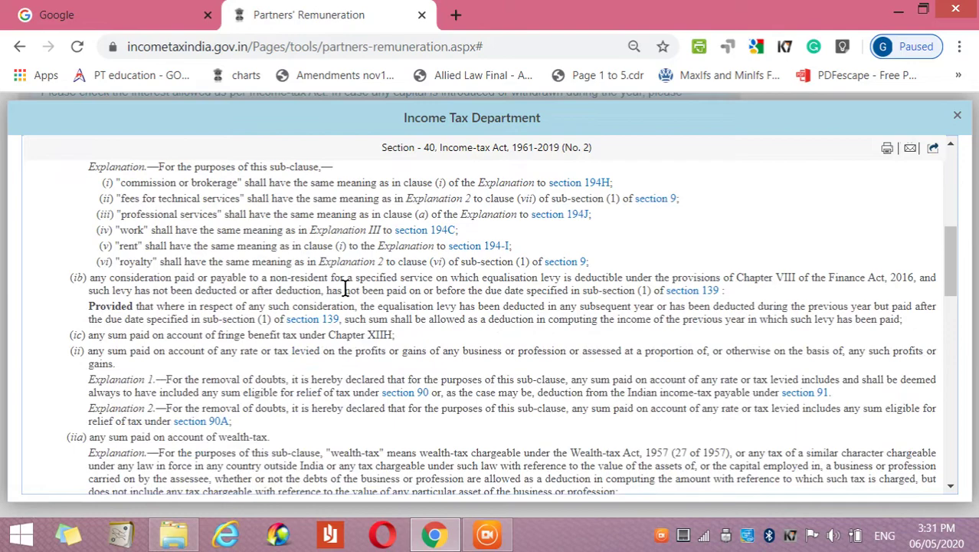
{"action": "scroll", "coordinate": [346, 288], "scroll_direction": "down", "scroll_amount": 6}
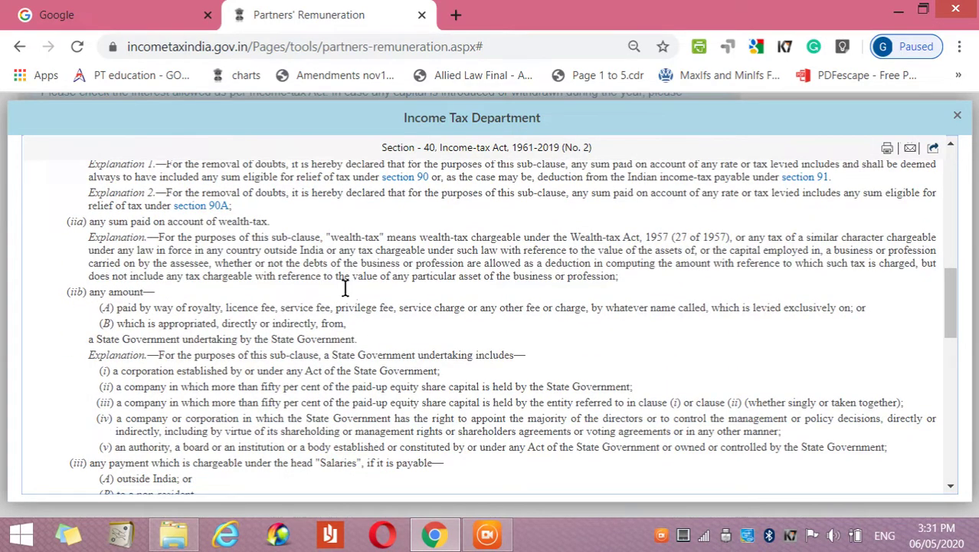
{"action": "scroll", "coordinate": [346, 288], "scroll_direction": "down", "scroll_amount": 5}
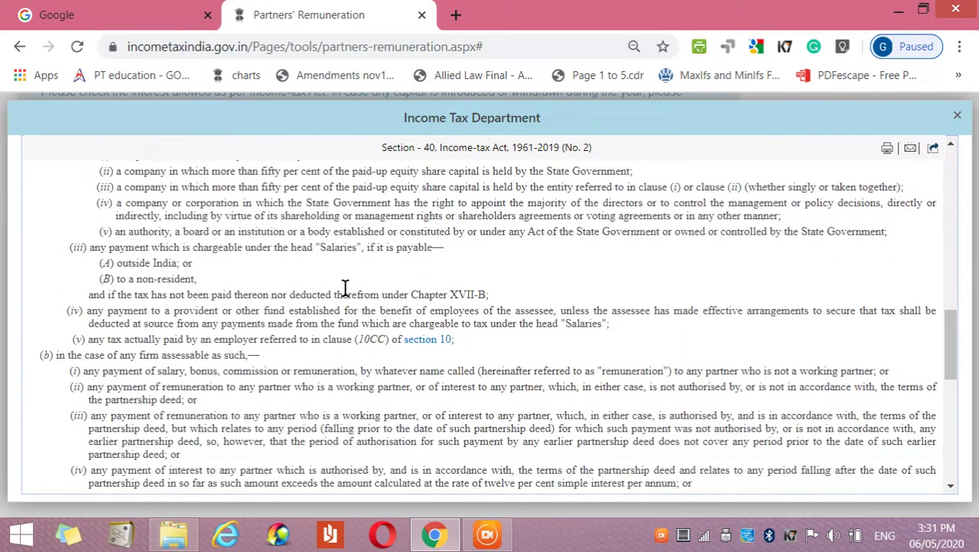
{"action": "scroll", "coordinate": [345, 288], "scroll_direction": "down", "scroll_amount": 3}
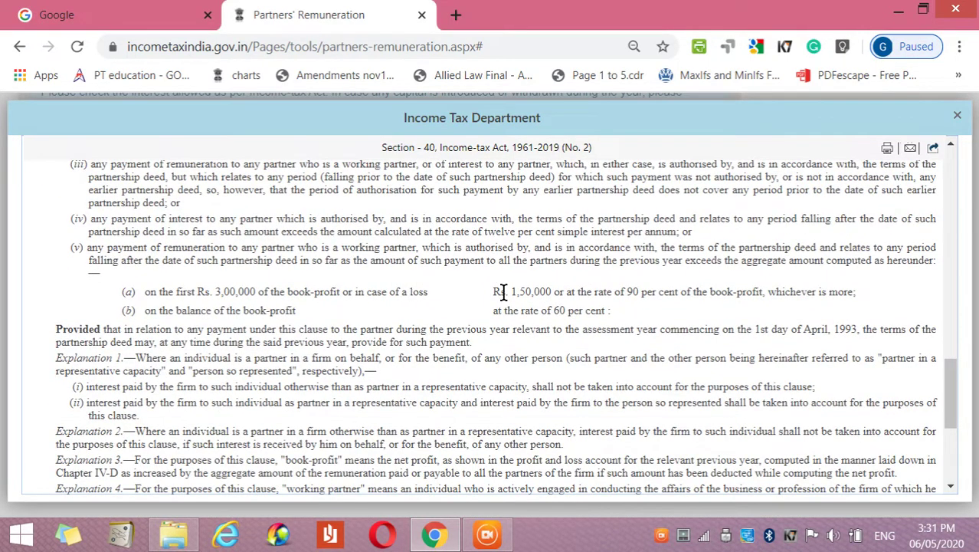
Highlight the words "whichever is more;" in the limit for the first Rs. 3,00,000 of book-profit.
{"action": "left_click_drag", "start_coordinate": [500, 291], "coordinate": [506, 291]}
{"action": "left_click_drag", "start_coordinate": [775, 290], "coordinate": [765, 297]}
{"action": "key", "text": "shift+Right"}
{"action": "key", "text": "shift+Right"}
{"action": "key", "text": "shift+Right"}
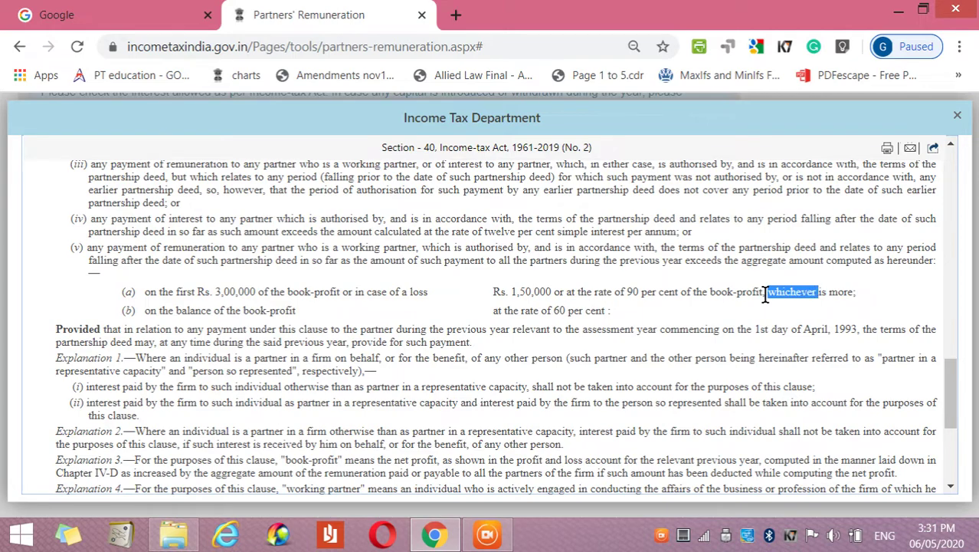
{"action": "key", "text": "shift+Right"}
{"action": "key", "text": "shift+Right"}
{"action": "key", "text": "shift+Right"}
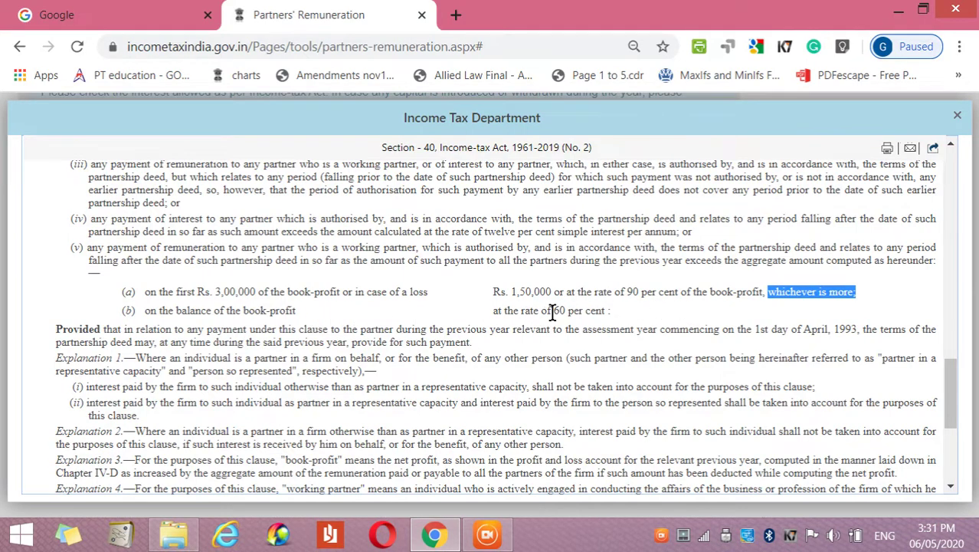
Close the Section 40 text and go back to the start of the Remuneration to Partners form.
{"action": "left_click", "coordinate": [957, 120]}
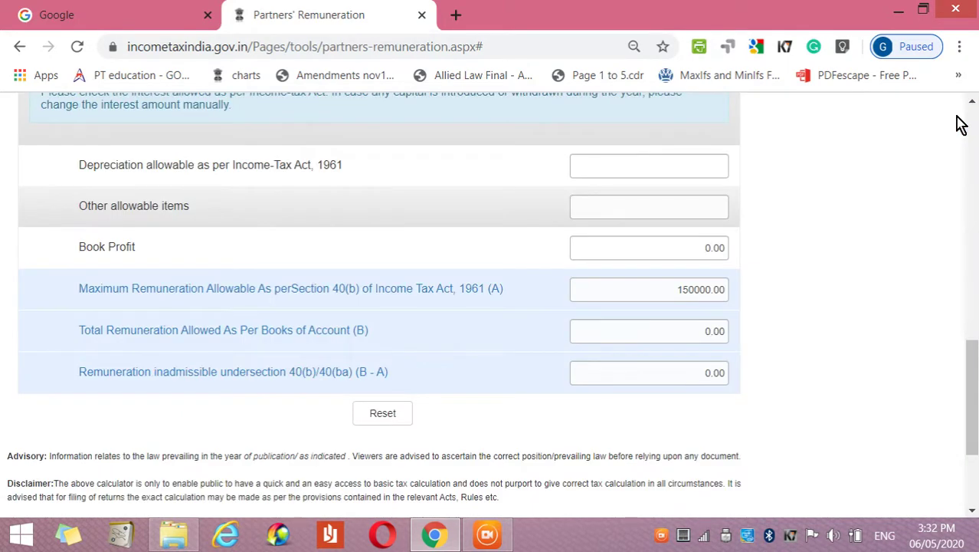
{"action": "scroll", "coordinate": [914, 202], "scroll_direction": "up", "scroll_amount": 5}
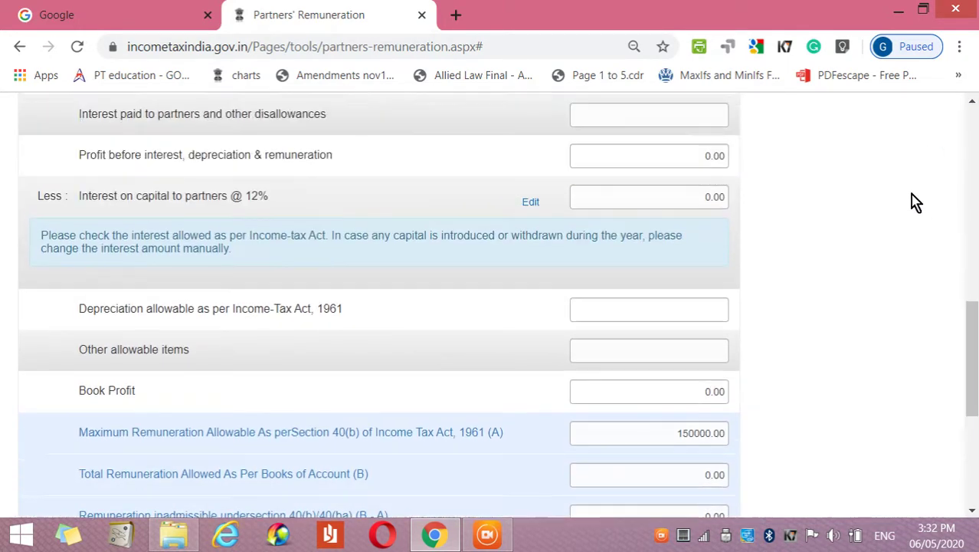
{"action": "scroll", "coordinate": [914, 201], "scroll_direction": "up", "scroll_amount": 6}
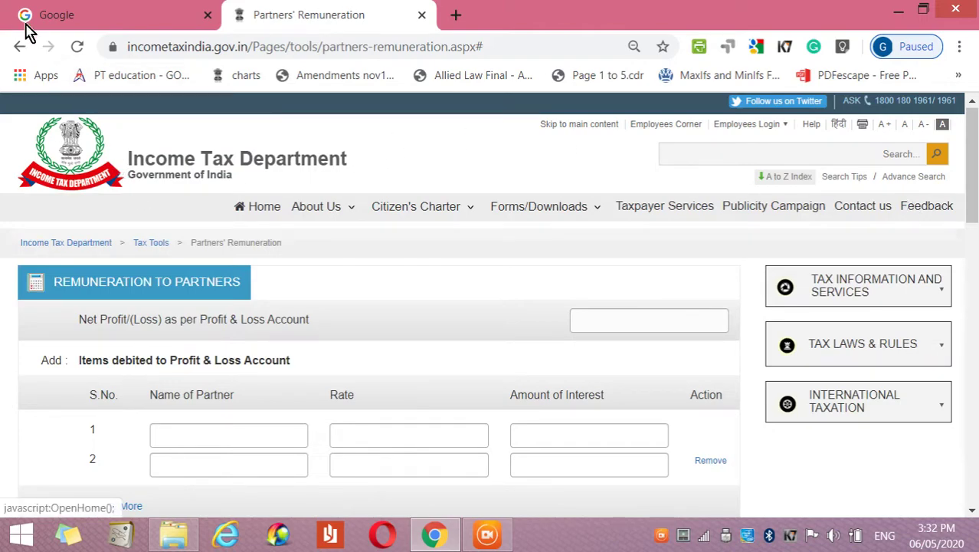
Return to the Tax Tools list, read the explanation of Indexed Cost of acquisition or improvement, and close it.
{"action": "left_click", "coordinate": [22, 50]}
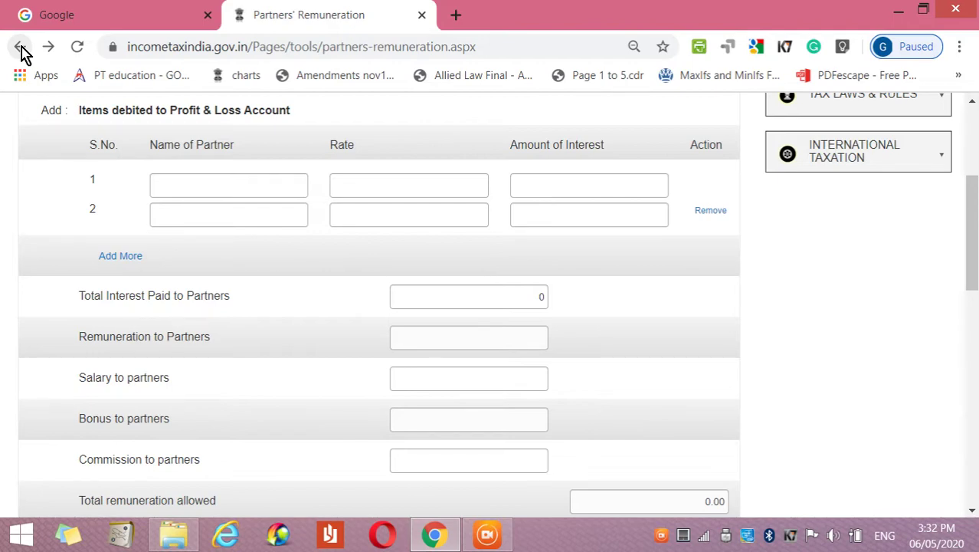
{"action": "left_click", "coordinate": [21, 51]}
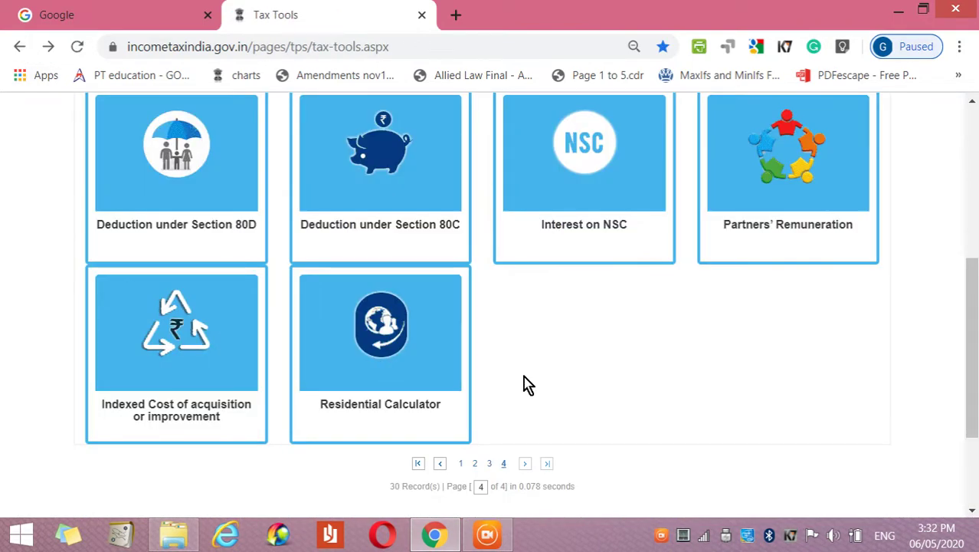
{"action": "mouse_move", "coordinate": [209, 353]}
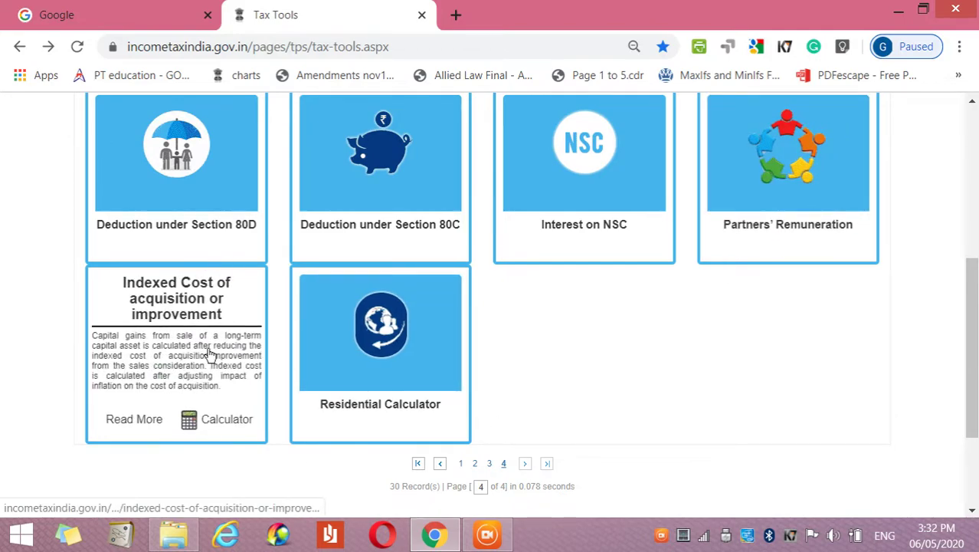
{"action": "left_click", "coordinate": [134, 419]}
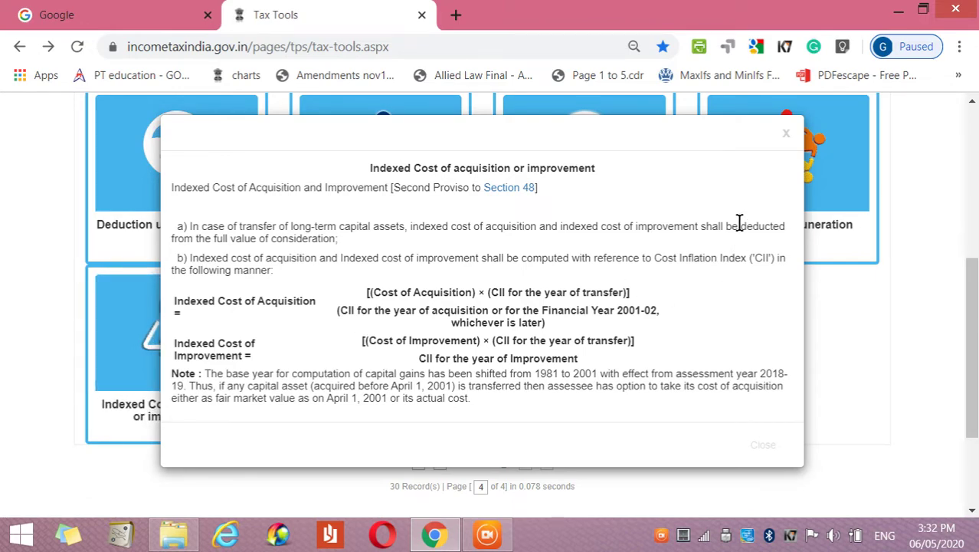
{"action": "left_click", "coordinate": [787, 135]}
Open the Indexed Cost of acquisition or improvement calculator and review its input fields.
{"action": "mouse_move", "coordinate": [168, 405]}
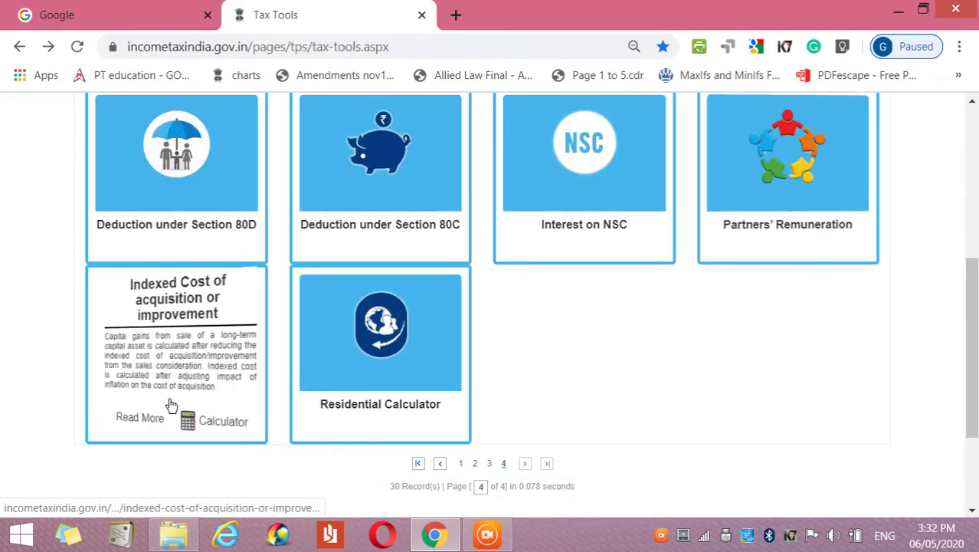
{"action": "left_click", "coordinate": [226, 422]}
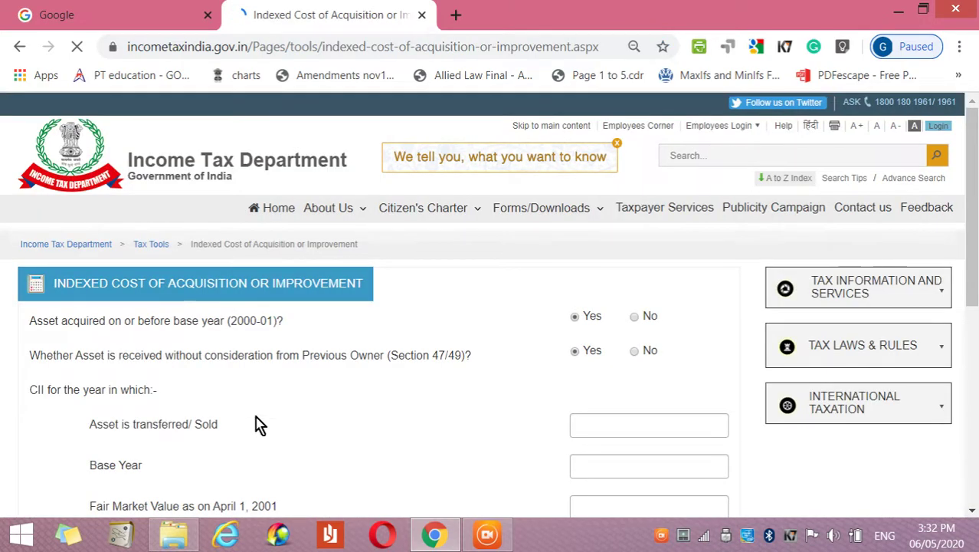
{"action": "scroll", "coordinate": [314, 410], "scroll_direction": "down", "scroll_amount": 2}
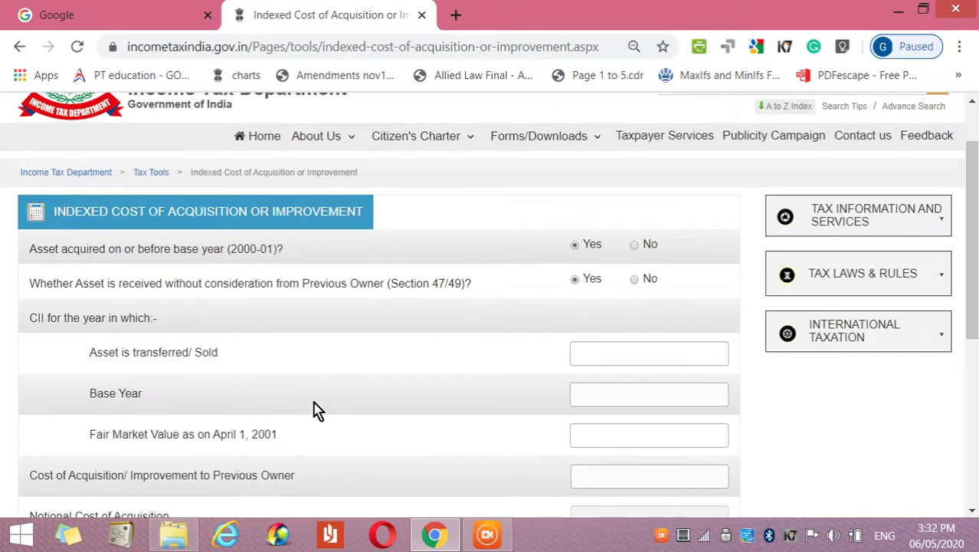
{"action": "scroll", "coordinate": [316, 410], "scroll_direction": "down", "scroll_amount": 1}
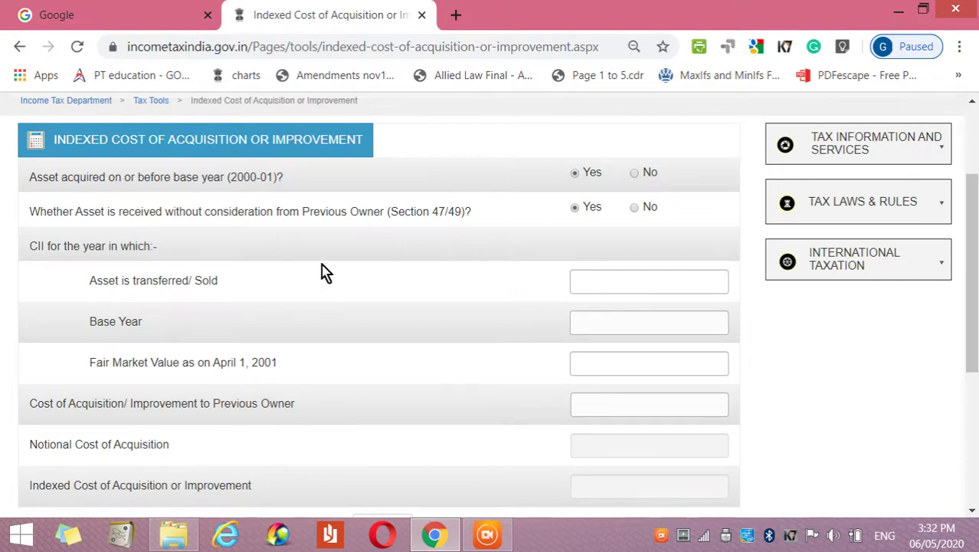
Compare the form's fields with No and Yes for the base-year and previous-owner questions, leaving both at Yes, and review the rest.
{"action": "left_click", "coordinate": [635, 173]}
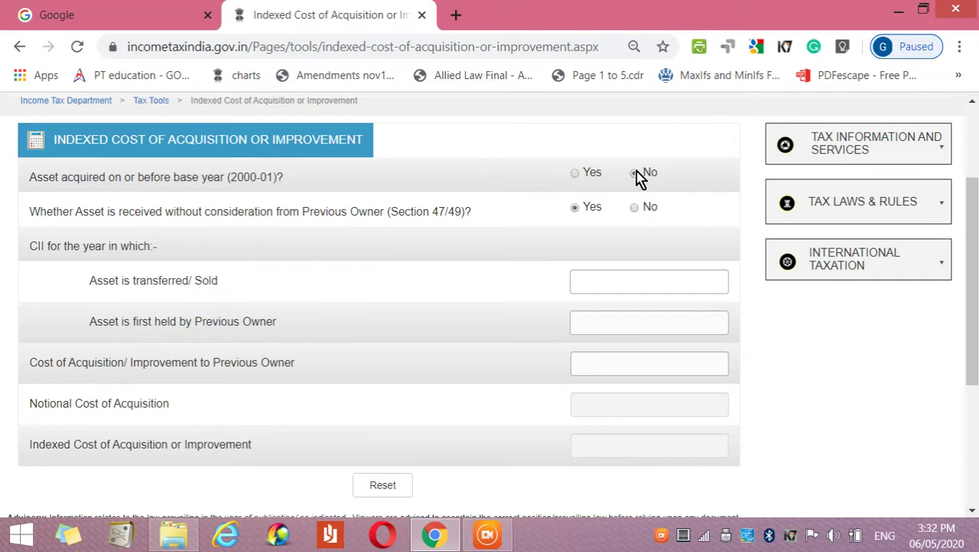
{"action": "left_click", "coordinate": [577, 178]}
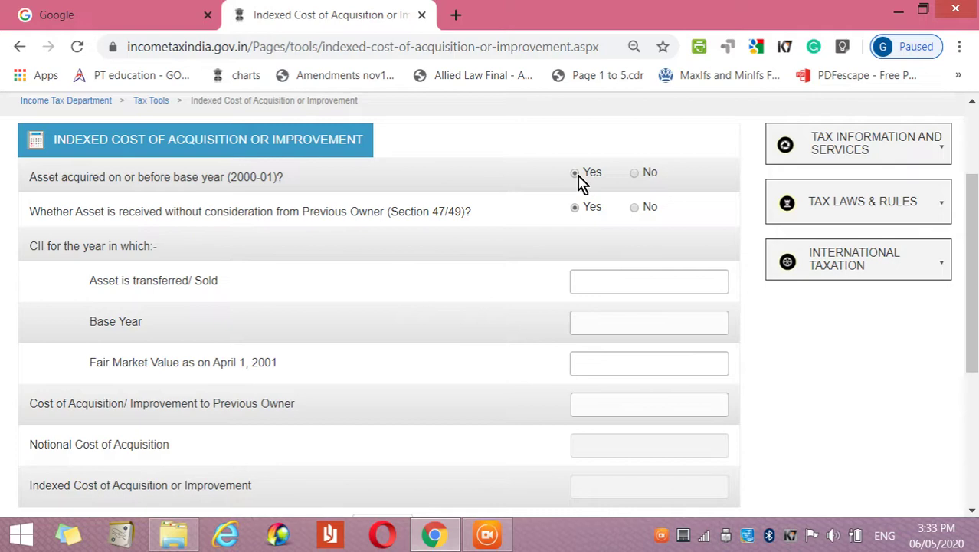
{"action": "left_click", "coordinate": [634, 208]}
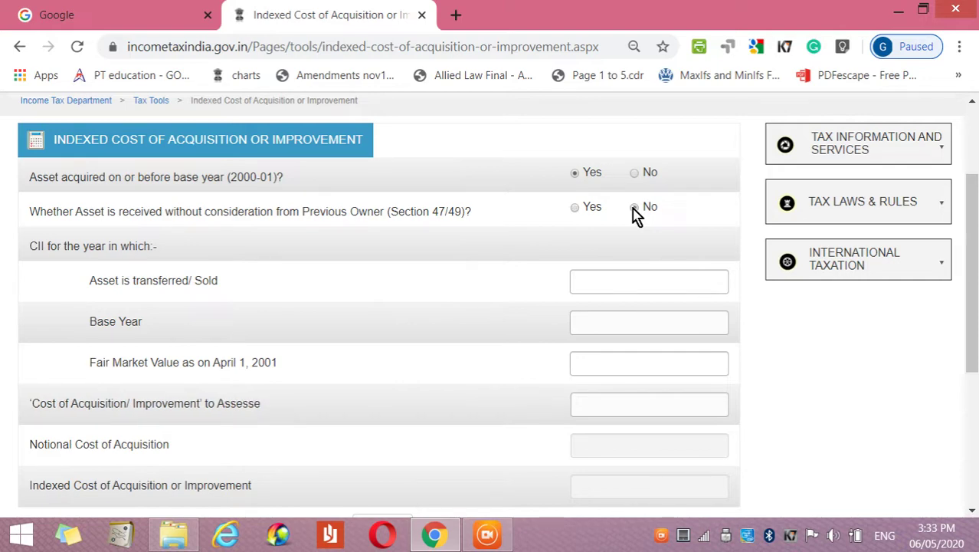
{"action": "left_click", "coordinate": [575, 208]}
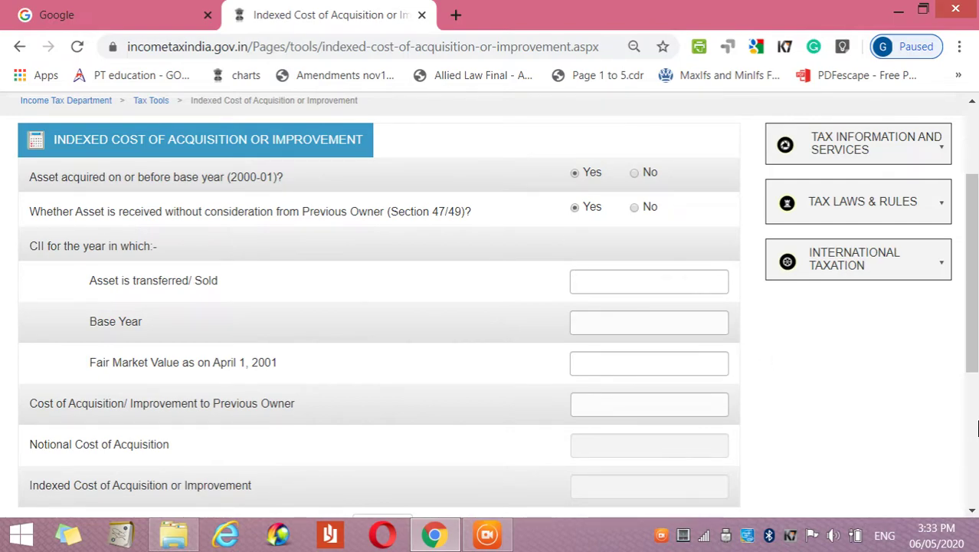
{"action": "left_click", "coordinate": [976, 429]}
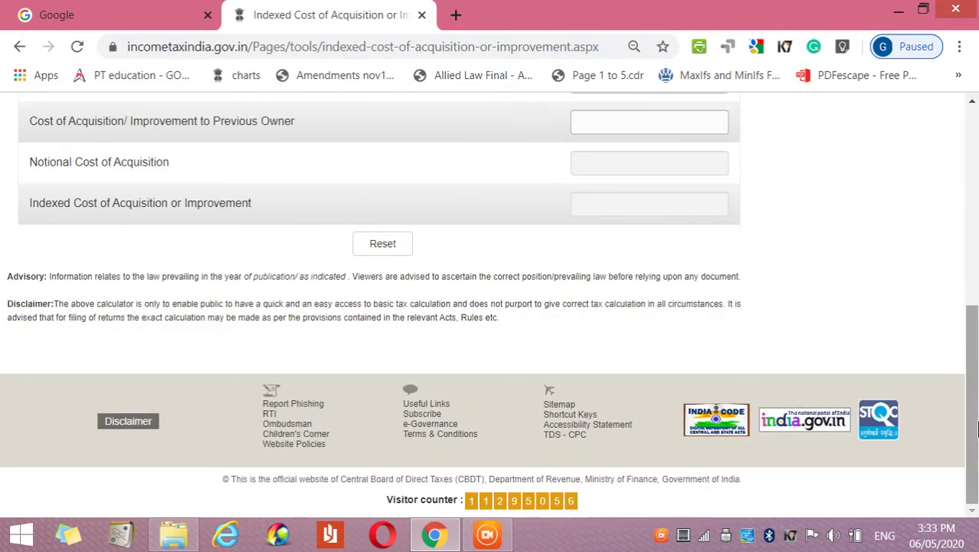
{"action": "scroll", "coordinate": [976, 429], "scroll_direction": "up", "scroll_amount": 5}
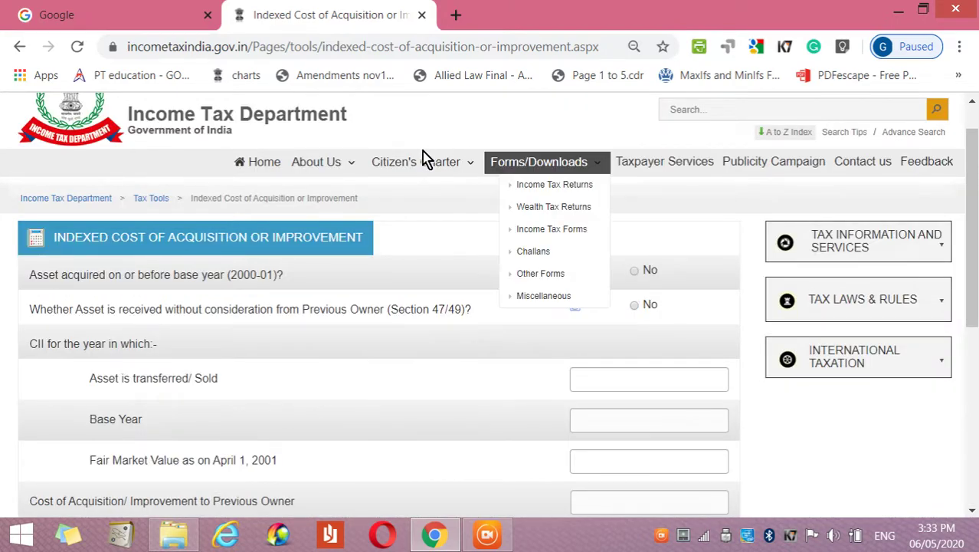
Return to Tax Tools and open page 4 of the tool list, down to the Residential Calculator.
{"action": "left_click", "coordinate": [159, 201]}
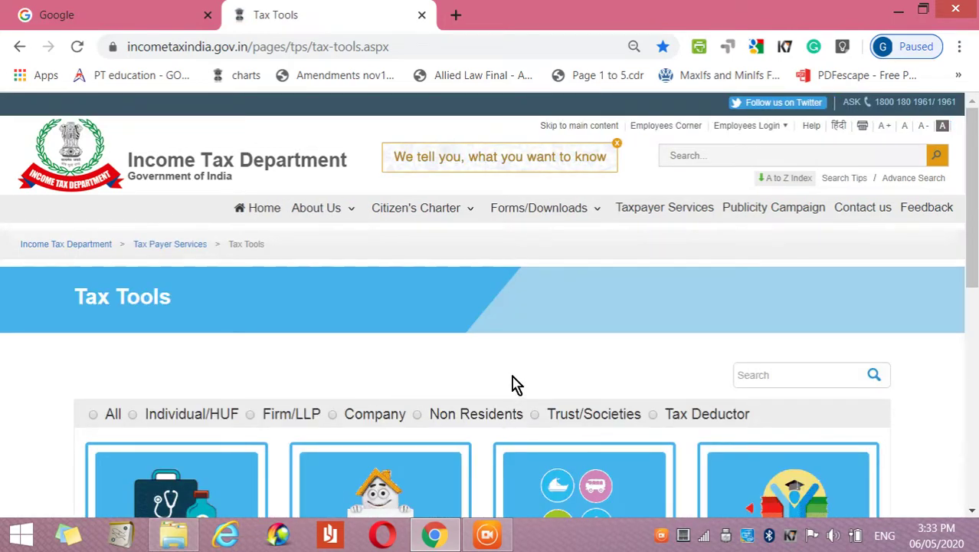
{"action": "scroll", "coordinate": [514, 383], "scroll_direction": "down", "scroll_amount": 3}
{"action": "scroll", "coordinate": [515, 383], "scroll_direction": "down", "scroll_amount": 4}
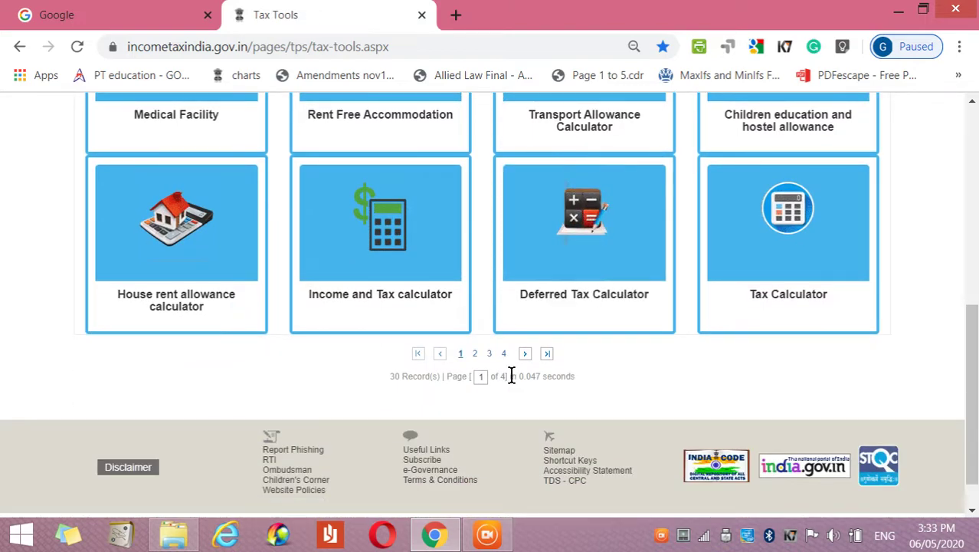
{"action": "left_click", "coordinate": [504, 355]}
{"action": "scroll", "coordinate": [505, 360], "scroll_direction": "down", "scroll_amount": 3}
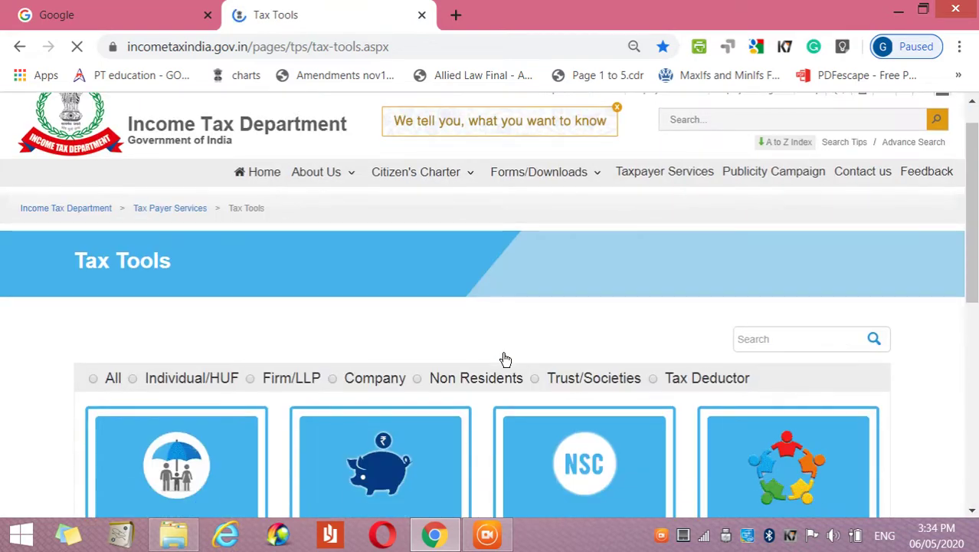
{"action": "scroll", "coordinate": [505, 359], "scroll_direction": "down", "scroll_amount": 3}
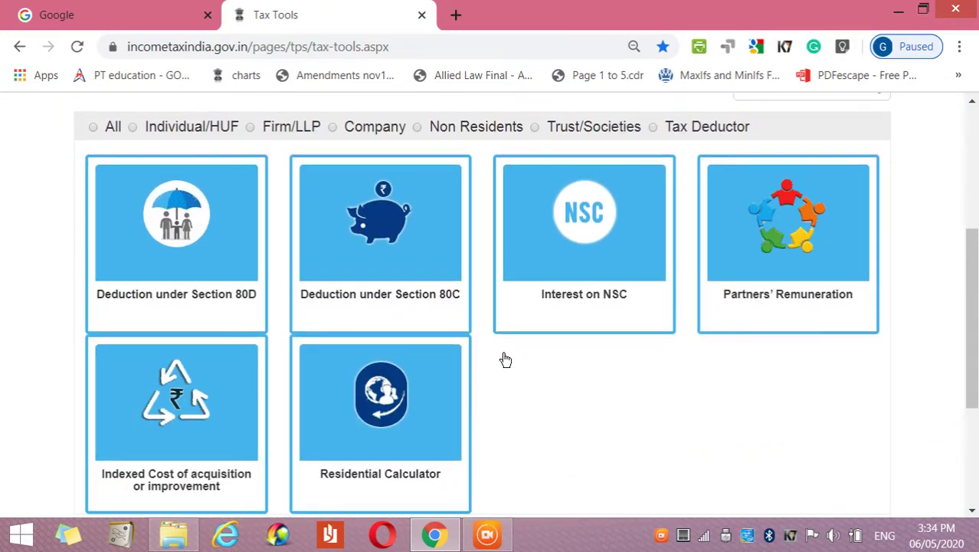
Read the Residential Status explanation for the Residential Calculator down to the rule of residence at a glance, and close it.
{"action": "mouse_move", "coordinate": [380, 349]}
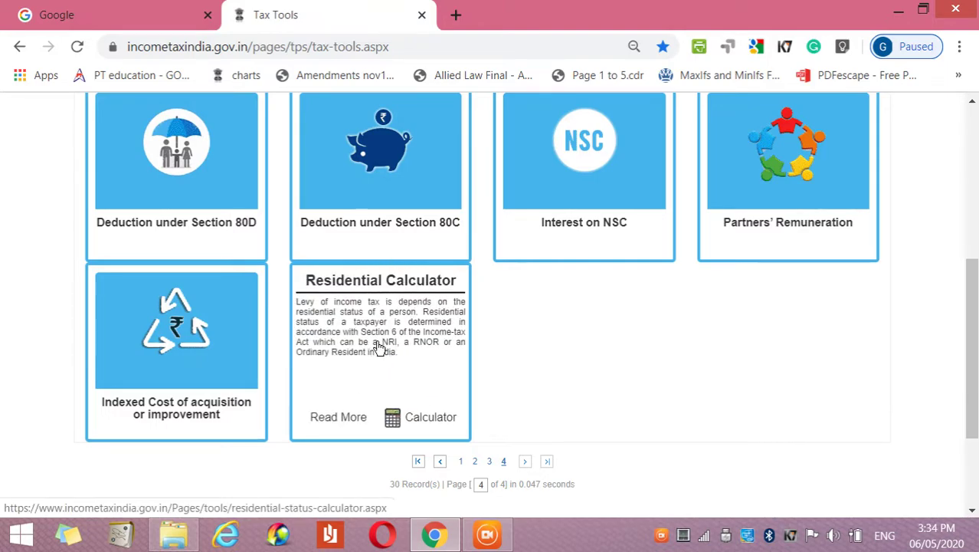
{"action": "left_click", "coordinate": [341, 420]}
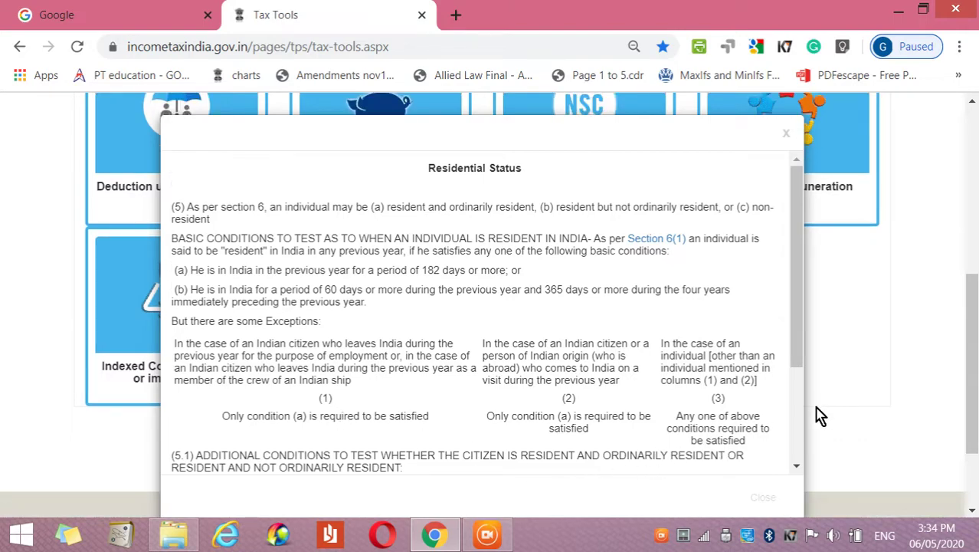
{"action": "scroll", "coordinate": [801, 425], "scroll_direction": "down", "scroll_amount": 2}
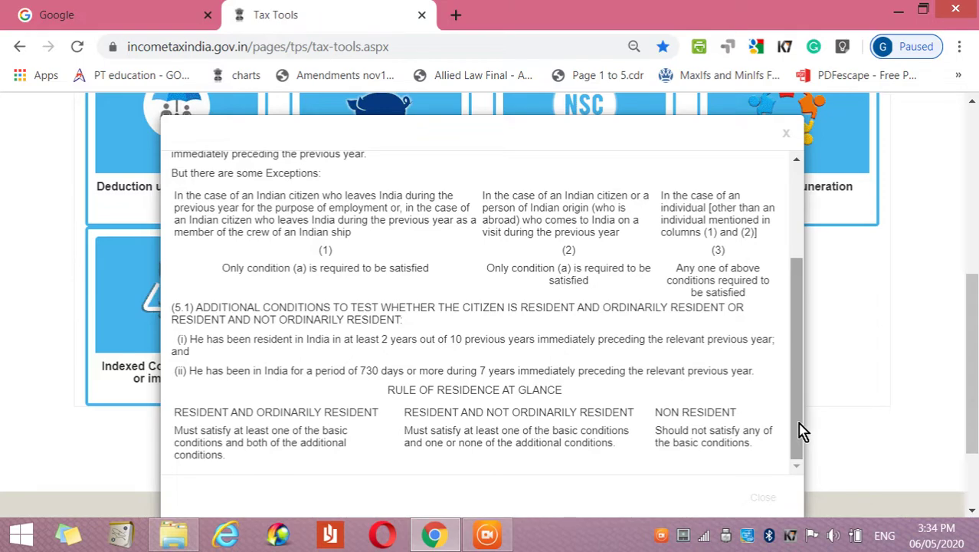
{"action": "left_click", "coordinate": [754, 501]}
Open the Residential Calculator and review its assessment year, taxpayer category and journey date fields.
{"action": "mouse_move", "coordinate": [404, 334]}
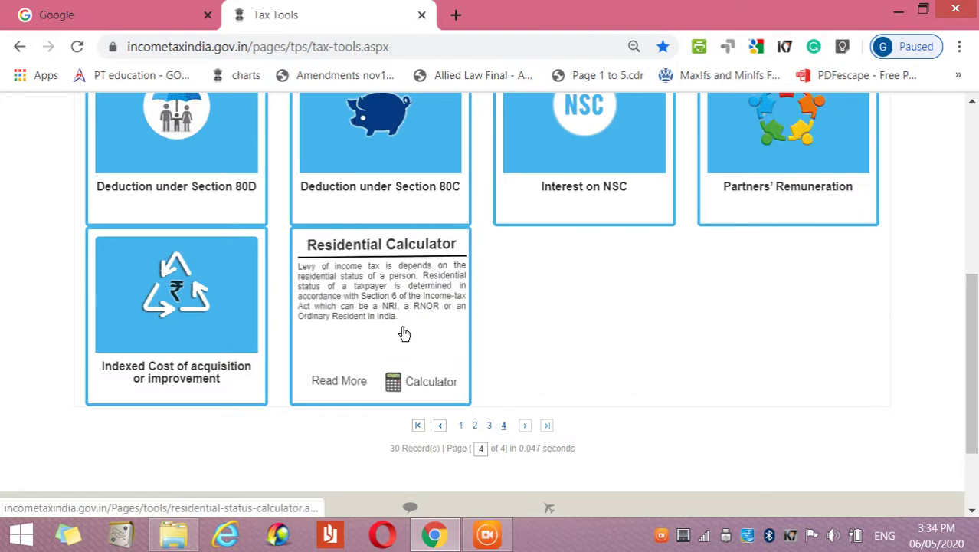
{"action": "left_click", "coordinate": [420, 382]}
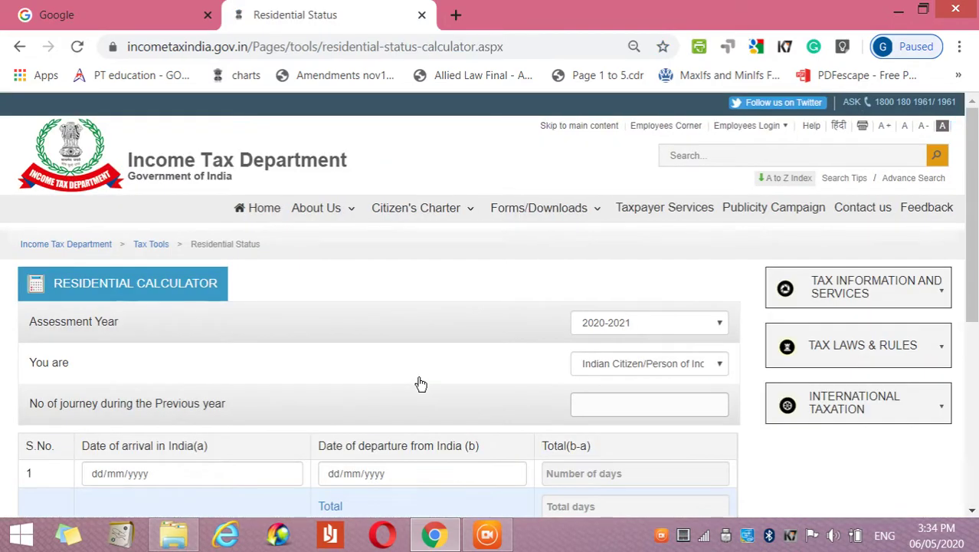
{"action": "scroll", "coordinate": [420, 383], "scroll_direction": "down", "scroll_amount": 1}
{"action": "scroll", "coordinate": [420, 383], "scroll_direction": "down", "scroll_amount": 1}
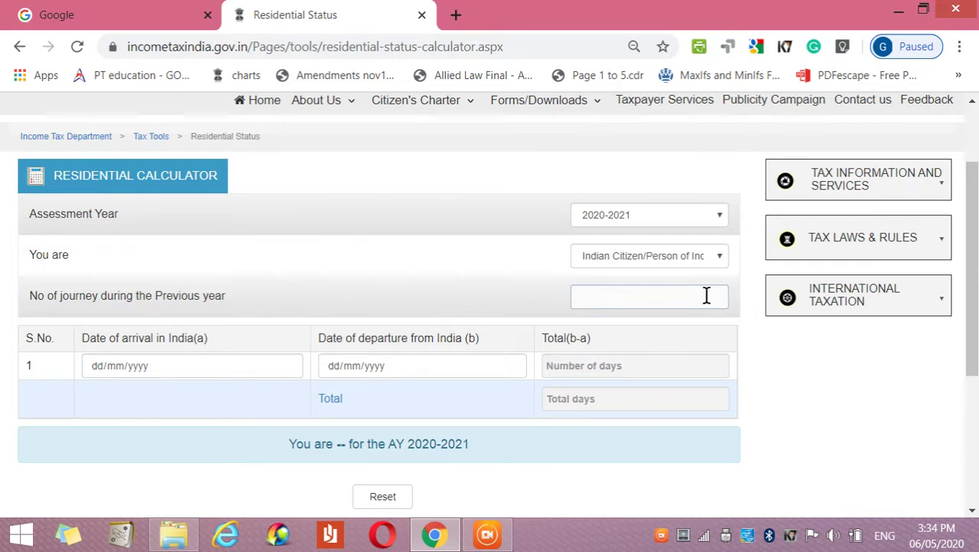
Go through the "You are" categories up to Any other person and return to Indian Citizen/Person of Indian Origin Visiting India.
{"action": "left_click", "coordinate": [719, 261]}
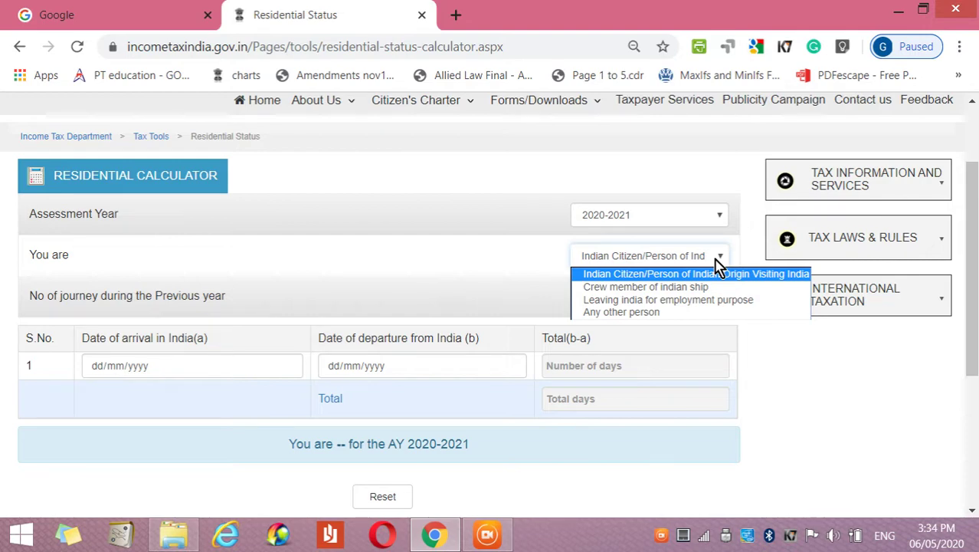
{"action": "key", "text": "Down"}
{"action": "key", "text": "Up"}
{"action": "key", "text": "Return"}
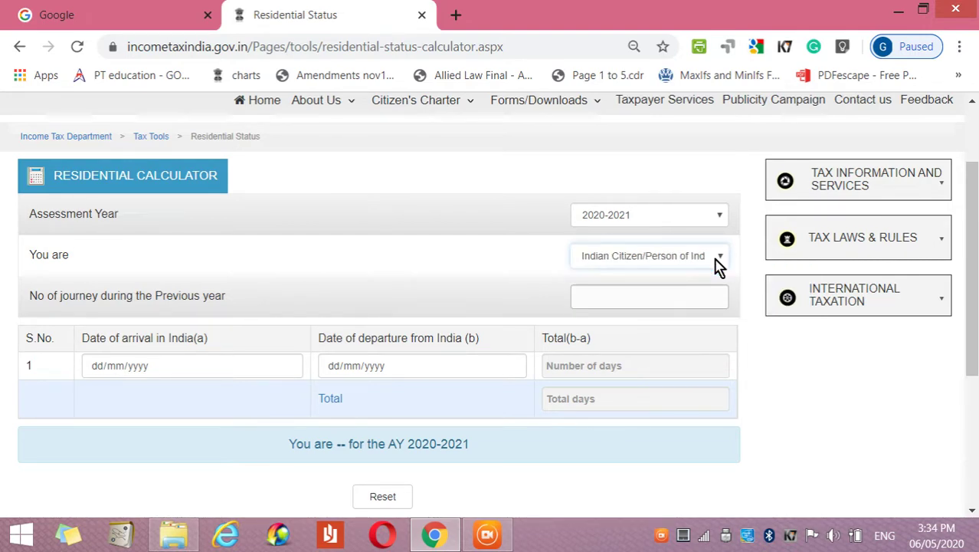
{"action": "key", "text": "Down"}
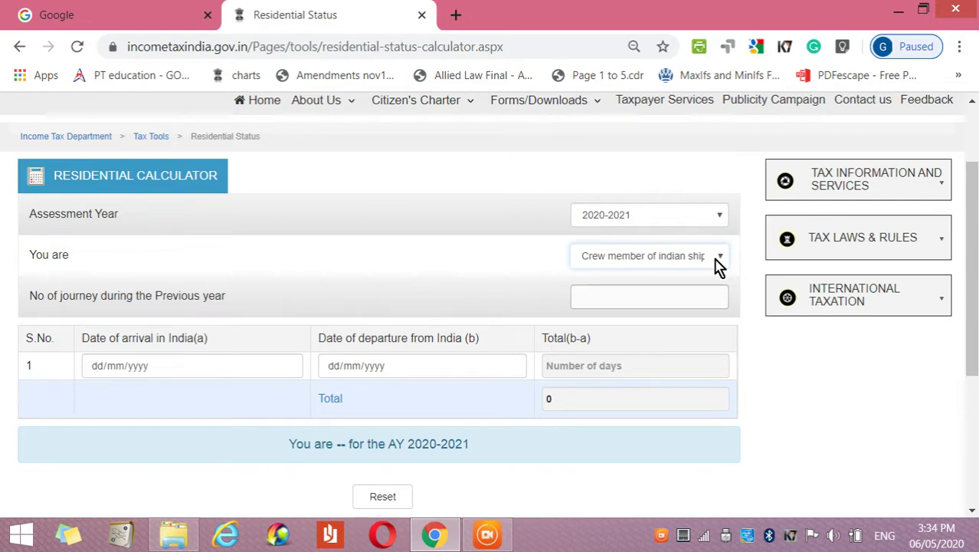
{"action": "key", "text": "Down"}
{"action": "key", "text": "Down"}
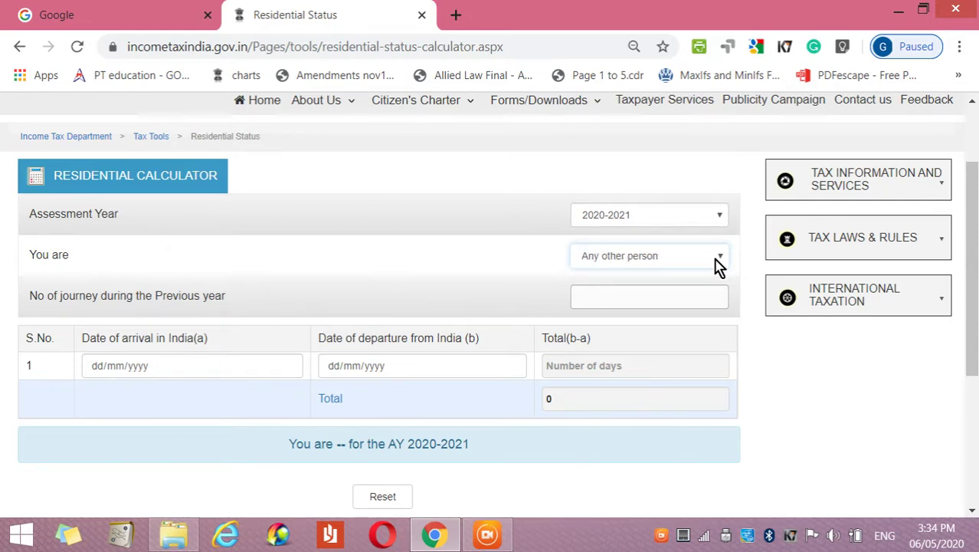
{"action": "key", "text": "Up"}
{"action": "key", "text": "Up"}
{"action": "key", "text": "Up"}
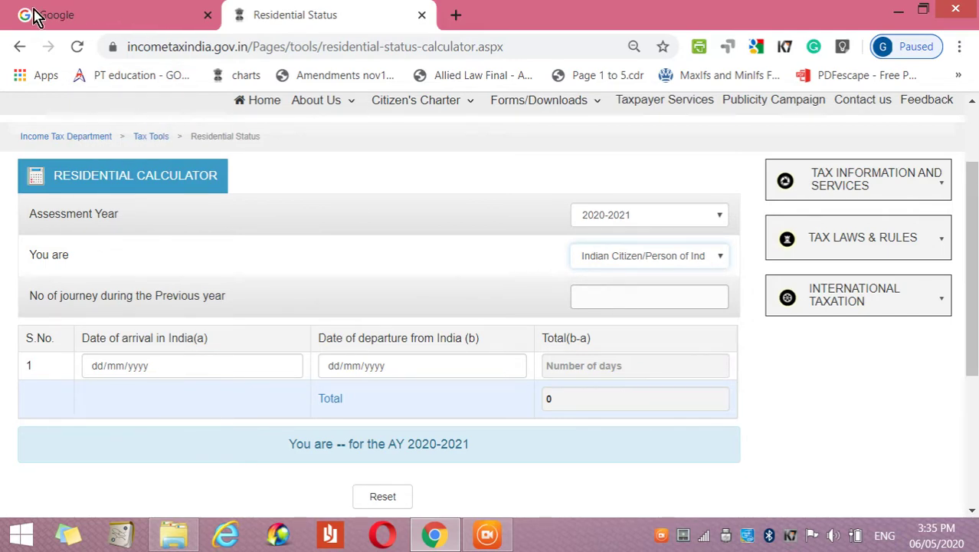
Go back through the visited pages, past the indexed cost calculator, to the start of the Tax Tools page.
{"action": "left_click", "coordinate": [21, 47]}
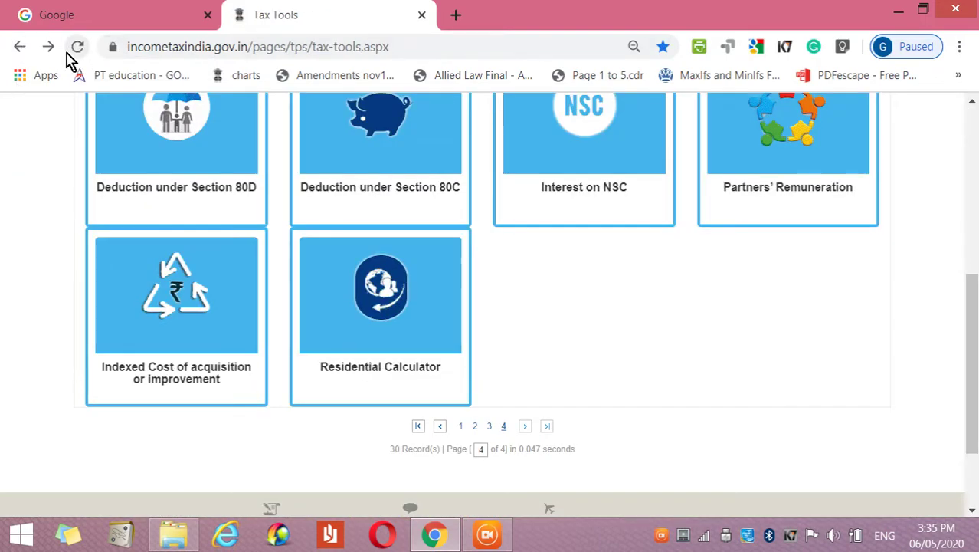
{"action": "left_click", "coordinate": [23, 49]}
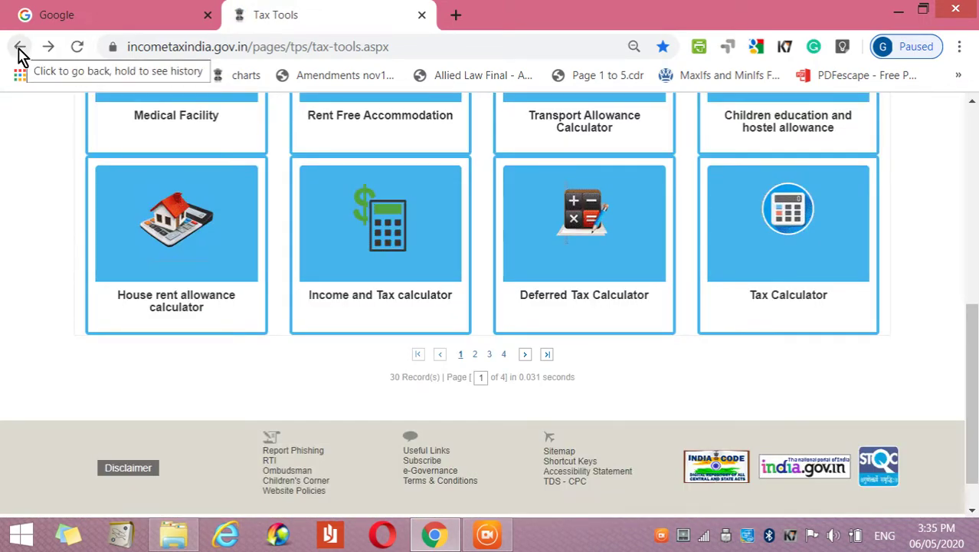
{"action": "left_click", "coordinate": [21, 50]}
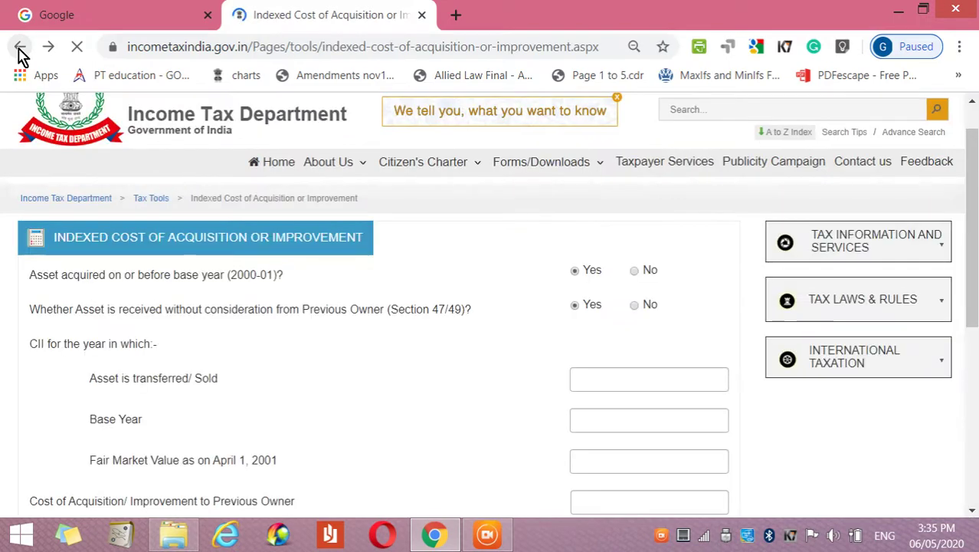
{"action": "left_click", "coordinate": [21, 50]}
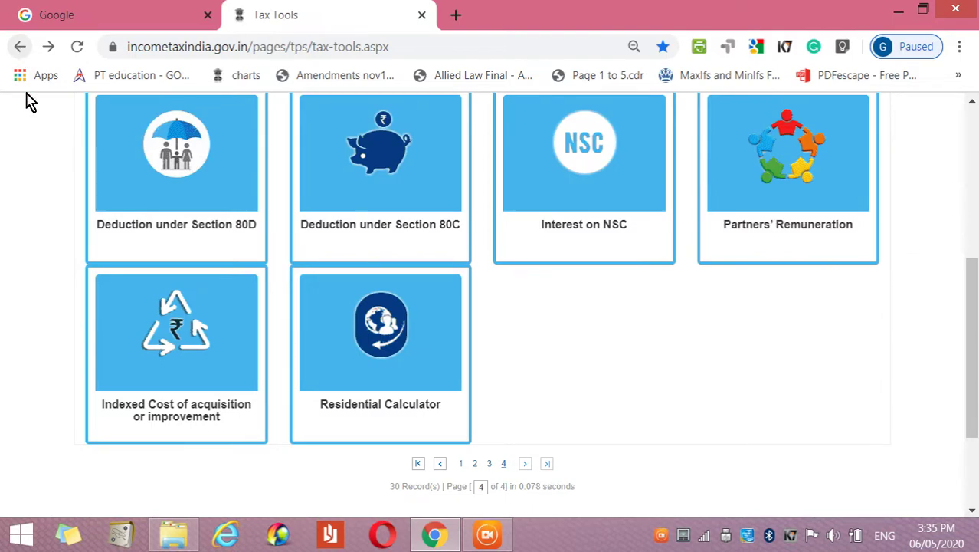
{"action": "scroll", "coordinate": [258, 334], "scroll_direction": "up", "scroll_amount": 2}
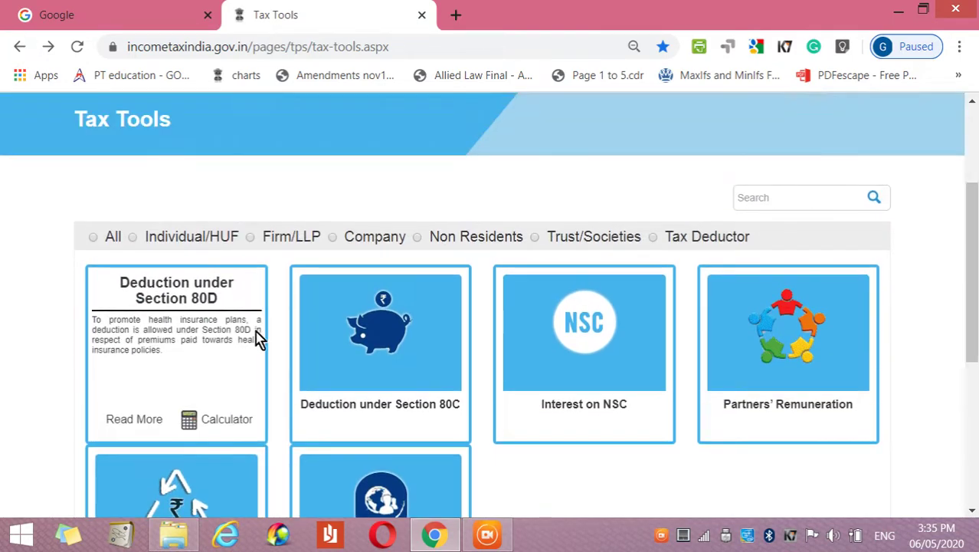
{"action": "scroll", "coordinate": [258, 334], "scroll_direction": "up", "scroll_amount": 3}
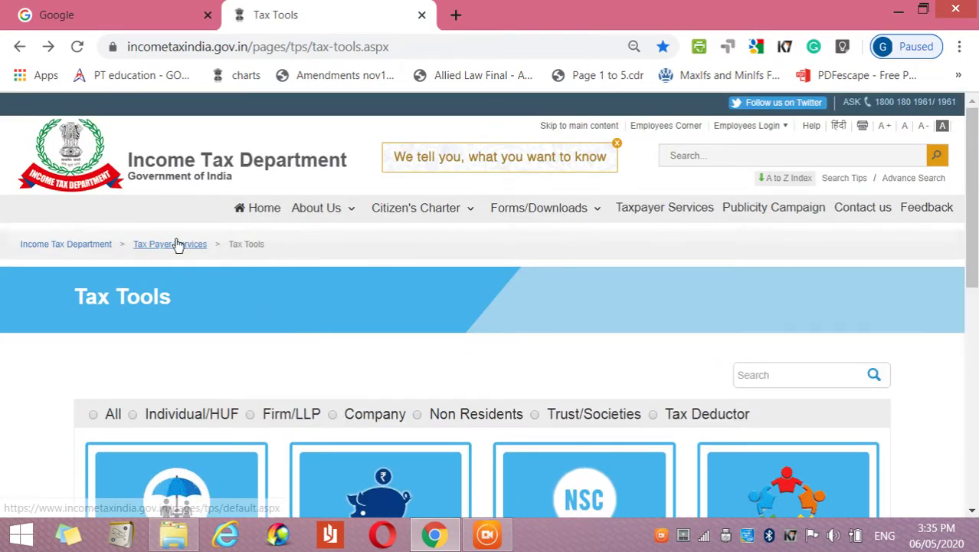
Open the Income Tax Department home page and look through its Important Links, FAQs and tax information sections.
{"action": "left_click", "coordinate": [109, 244]}
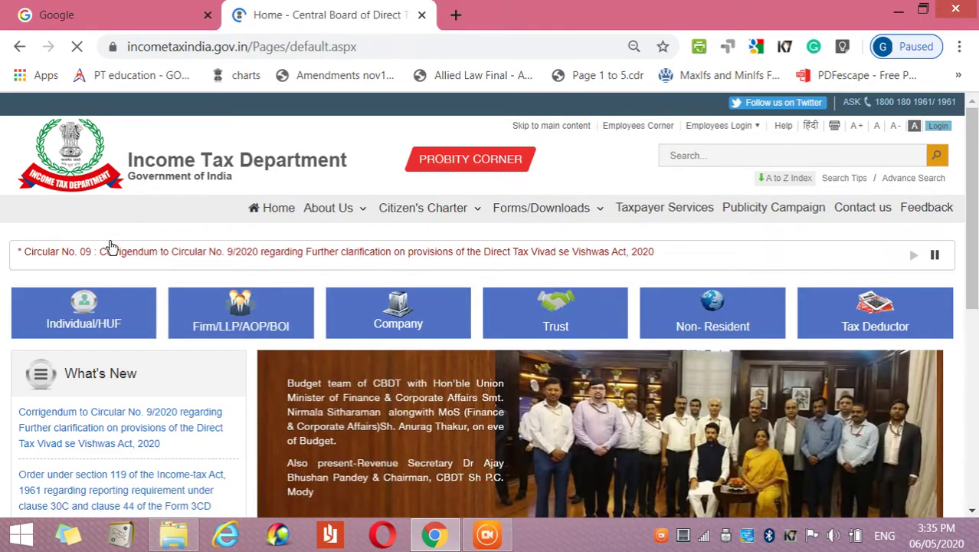
{"action": "scroll", "coordinate": [109, 245], "scroll_direction": "down", "scroll_amount": 3}
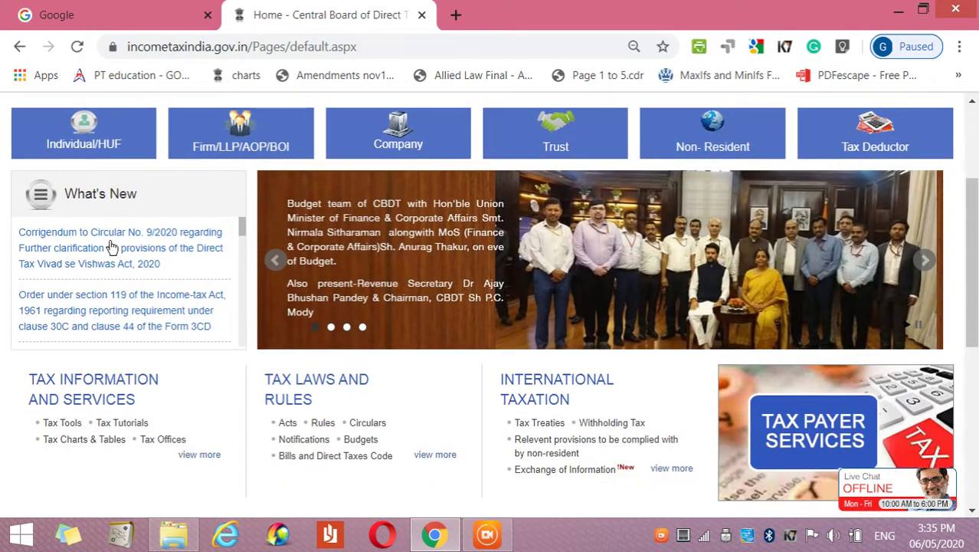
{"action": "scroll", "coordinate": [110, 245], "scroll_direction": "down", "scroll_amount": 5}
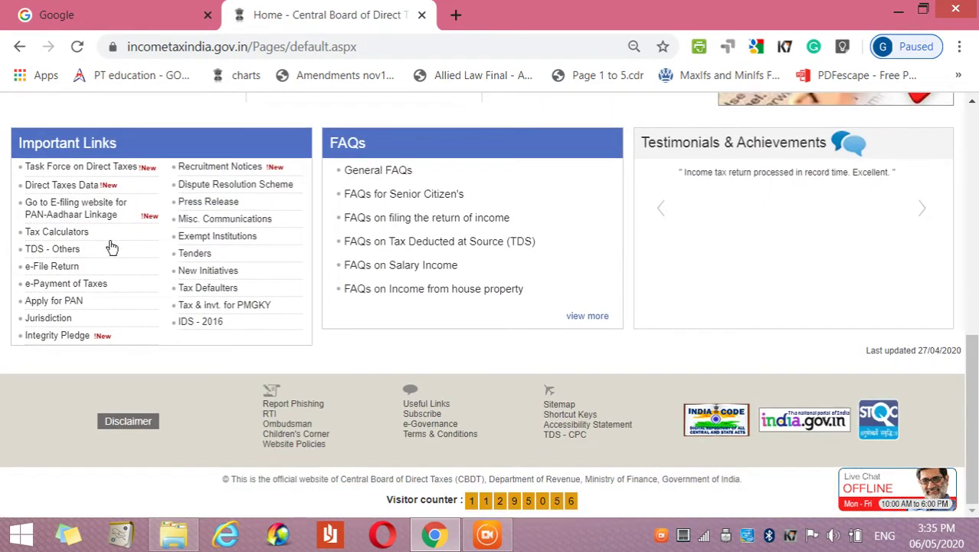
{"action": "scroll", "coordinate": [110, 245], "scroll_direction": "up", "scroll_amount": 1}
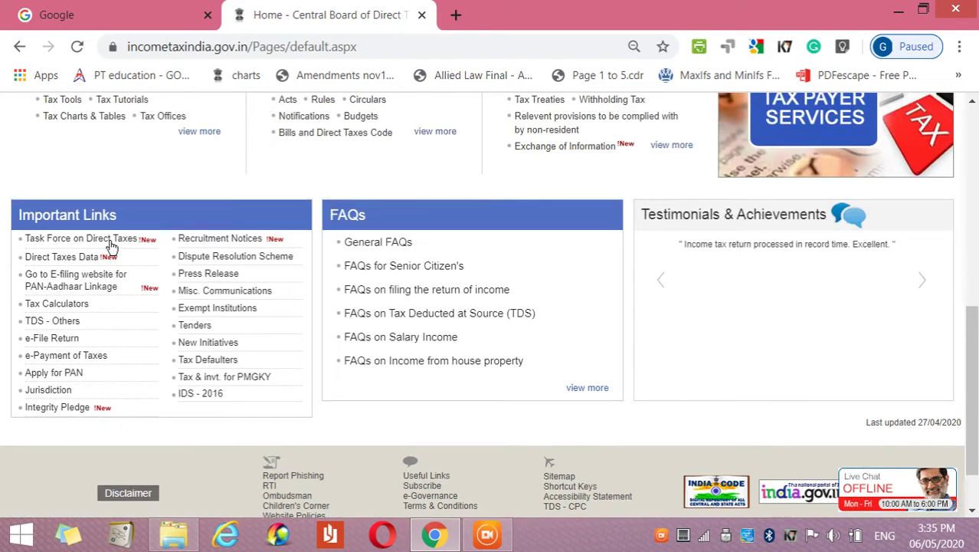
{"action": "scroll", "coordinate": [112, 246], "scroll_direction": "up", "scroll_amount": 1}
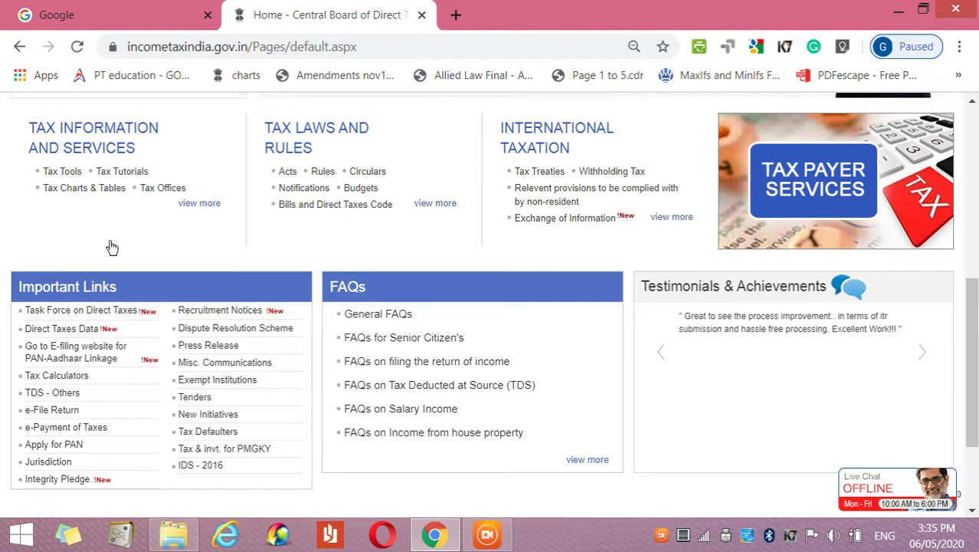
{"action": "scroll", "coordinate": [112, 247], "scroll_direction": "up", "scroll_amount": 1}
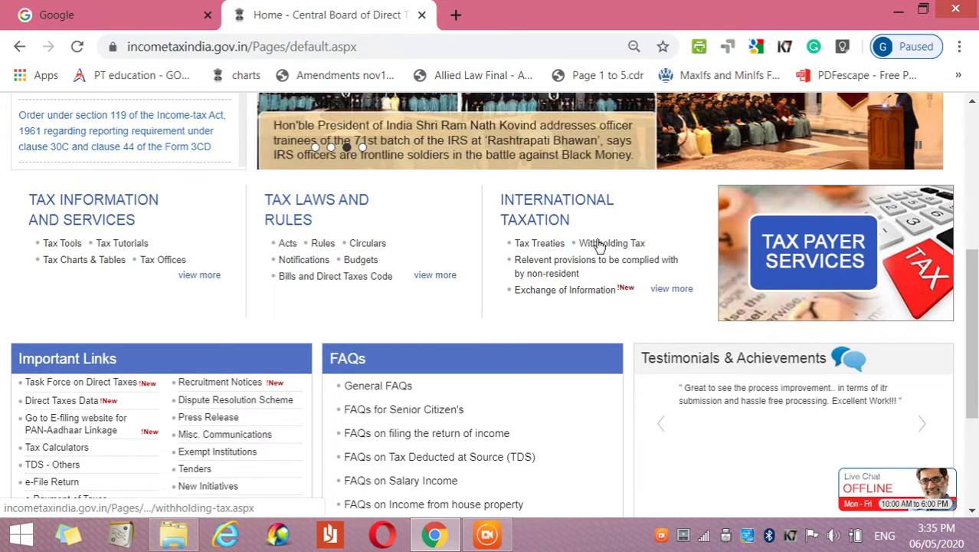
Open the Tax Gyaan game from the home page's Tax Payer Services block, view its welcome page and return.
{"action": "mouse_move", "coordinate": [810, 259]}
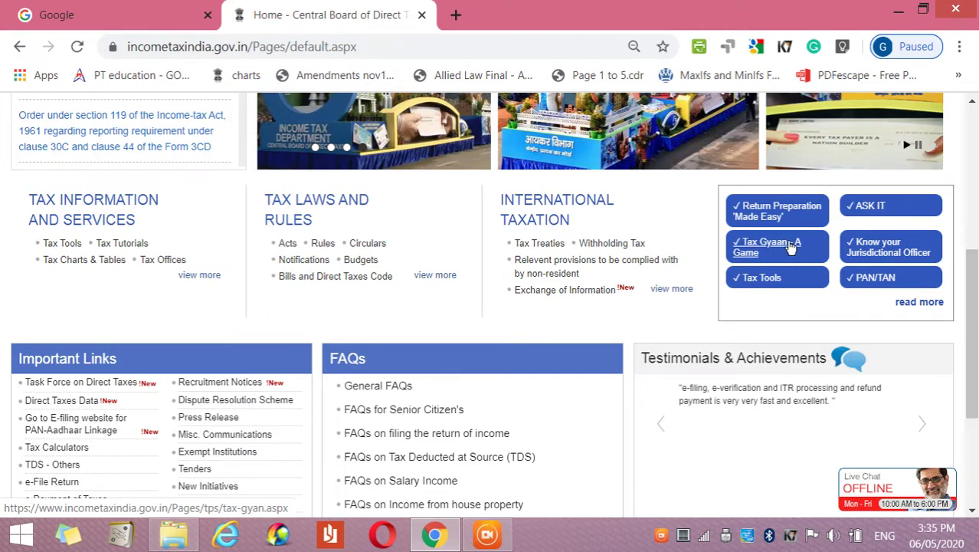
{"action": "left_click", "coordinate": [792, 246]}
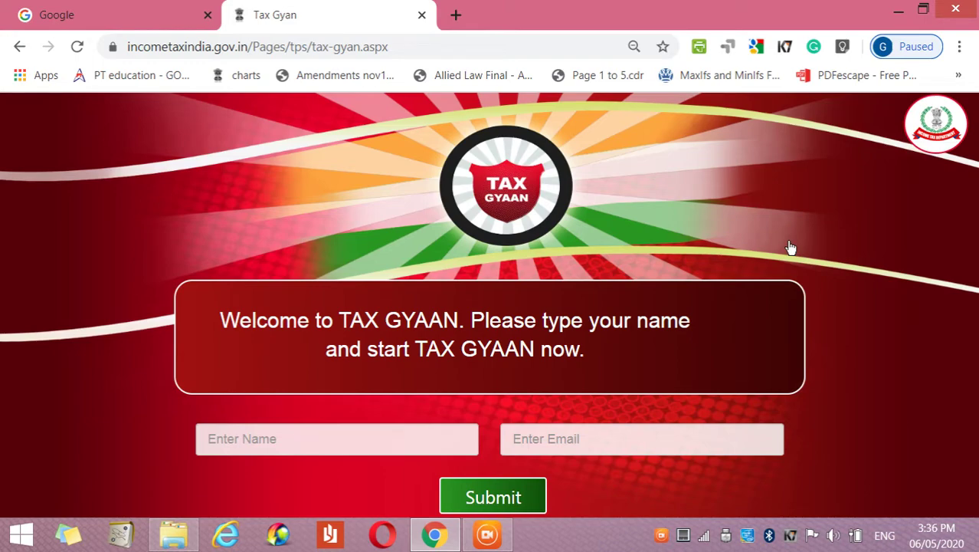
{"action": "left_click", "coordinate": [20, 47]}
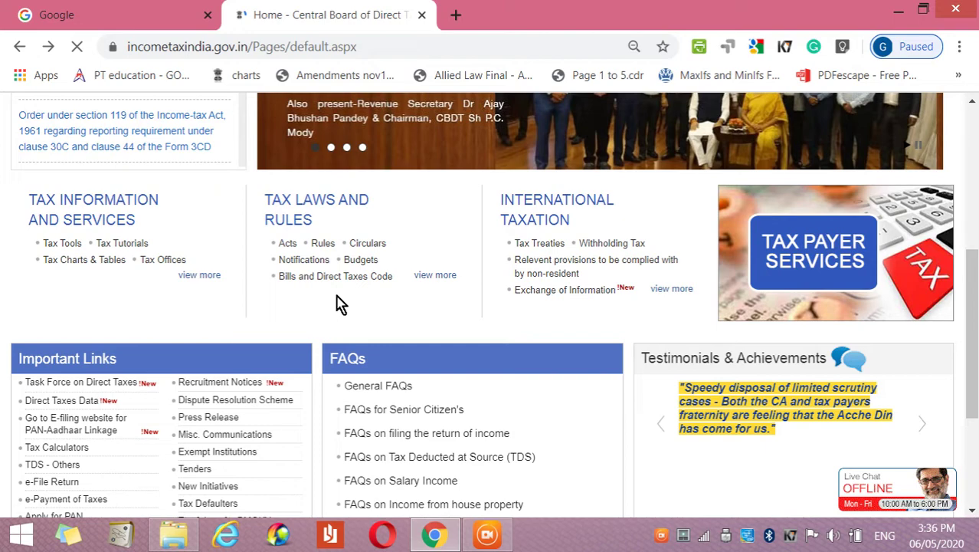
Open the full Tax Payer Services page and review its services down to the phone field of the regular updates subscription form.
{"action": "mouse_move", "coordinate": [794, 272]}
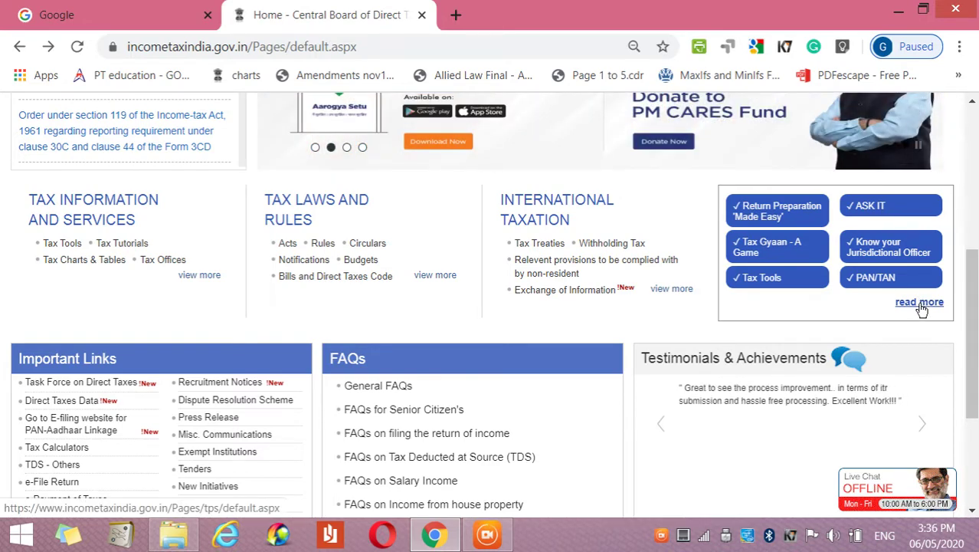
{"action": "left_click", "coordinate": [920, 304]}
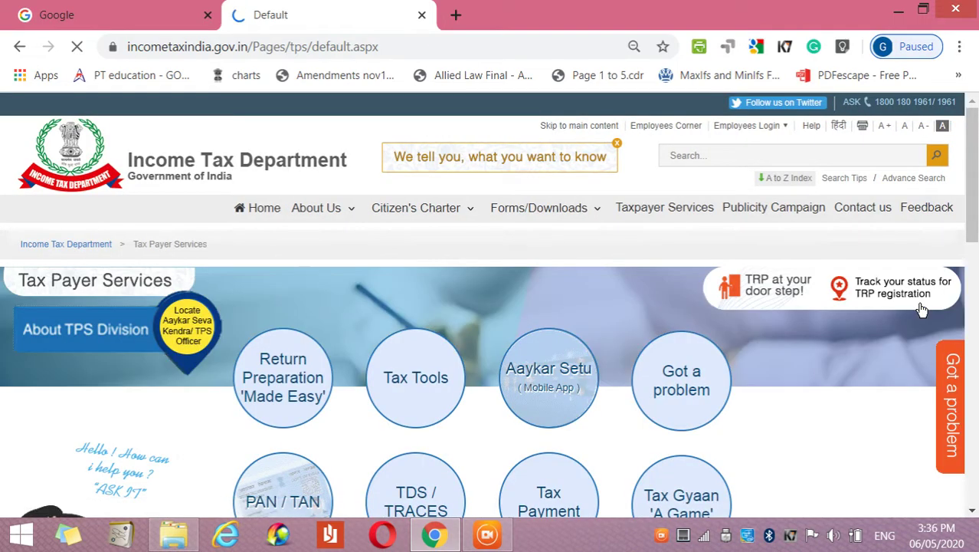
{"action": "scroll", "coordinate": [921, 310], "scroll_direction": "down", "scroll_amount": 1}
{"action": "scroll", "coordinate": [922, 310], "scroll_direction": "down", "scroll_amount": 3}
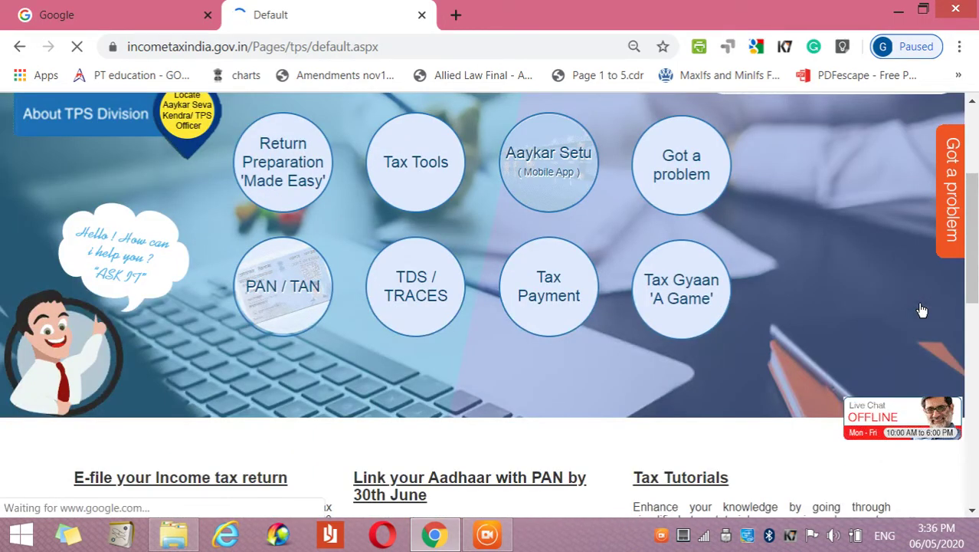
{"action": "scroll", "coordinate": [921, 309], "scroll_direction": "down", "scroll_amount": 4}
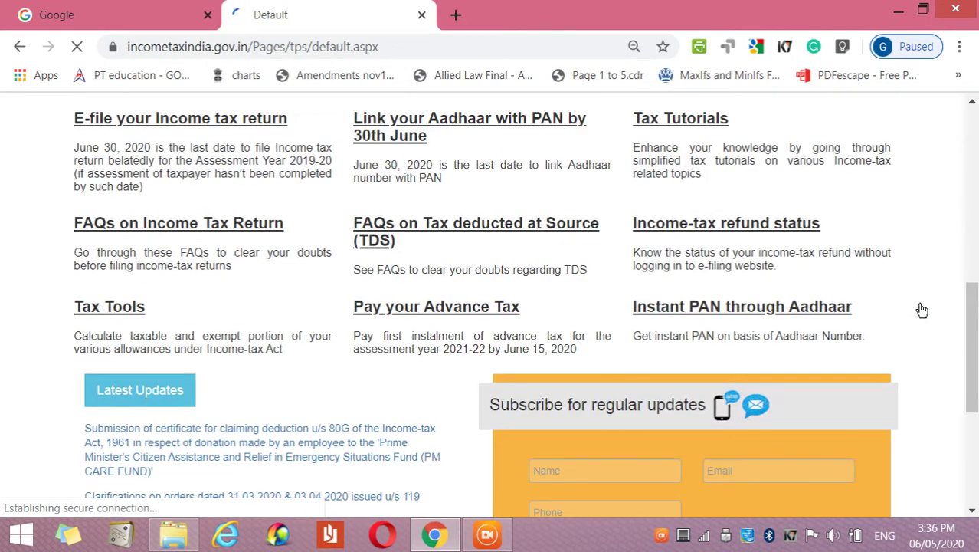
{"action": "scroll", "coordinate": [922, 310], "scroll_direction": "down", "scroll_amount": 2}
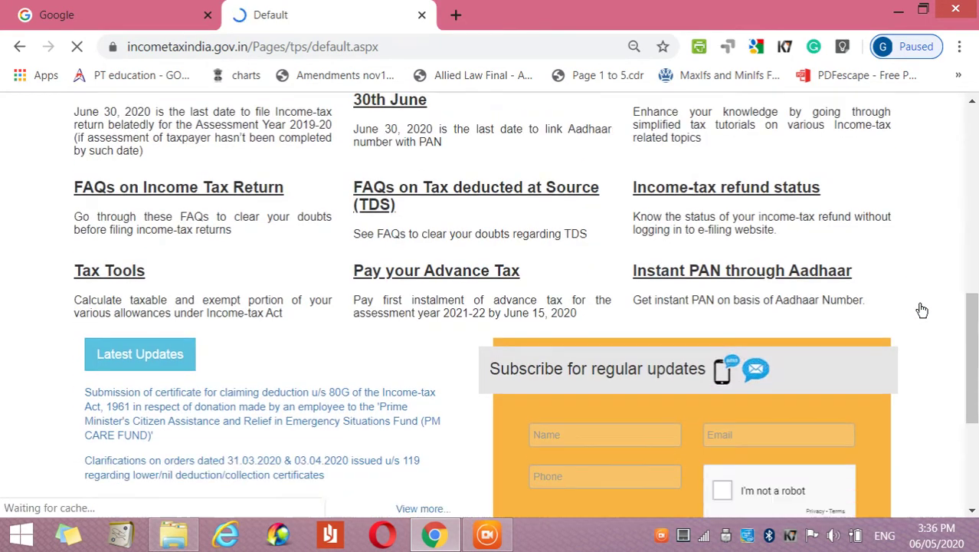
{"action": "scroll", "coordinate": [922, 310], "scroll_direction": "down", "scroll_amount": 1}
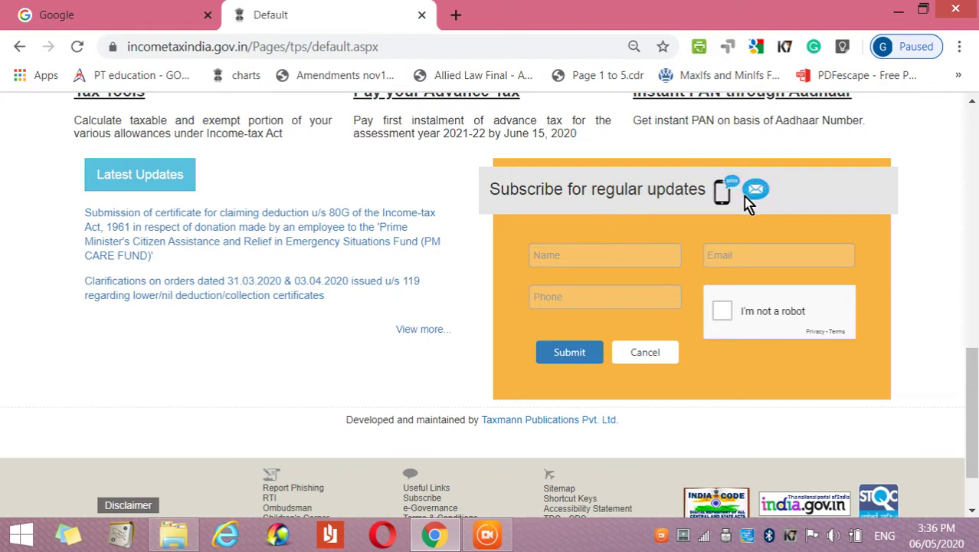
{"action": "left_click", "coordinate": [636, 297]}
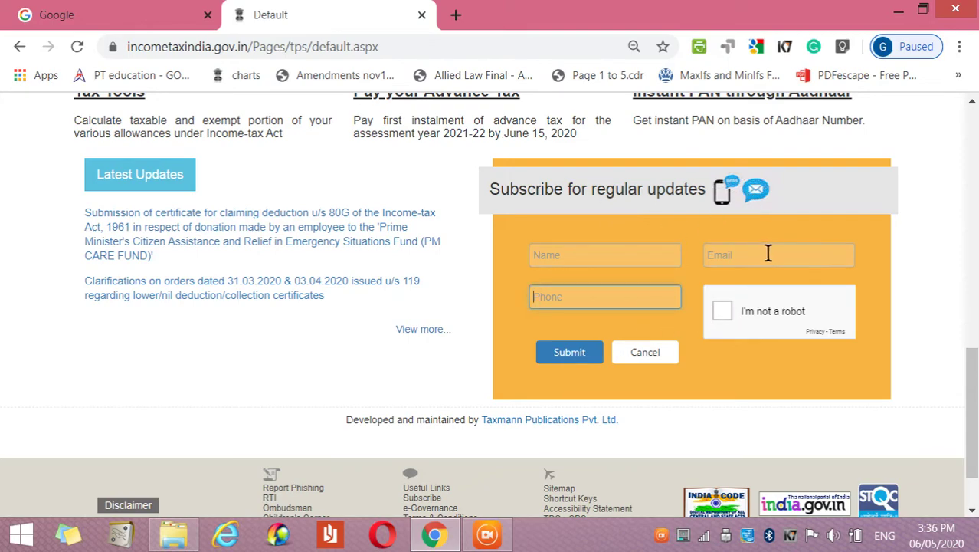